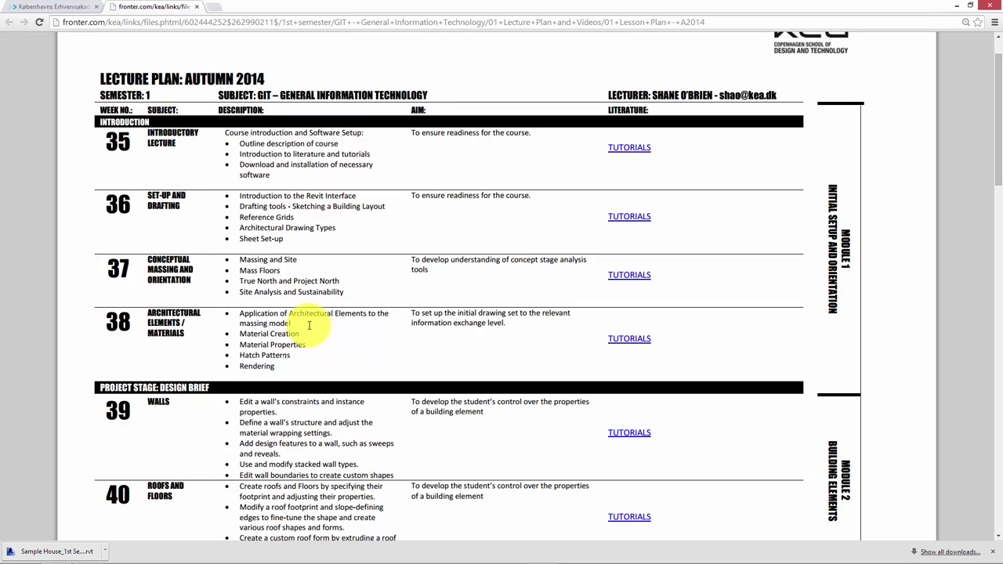
# Scroll through the page, then return to the Fronter course folder page.
pyautogui.scroll(-1, 308, 326)
pyautogui.scroll(-1, 309, 329)
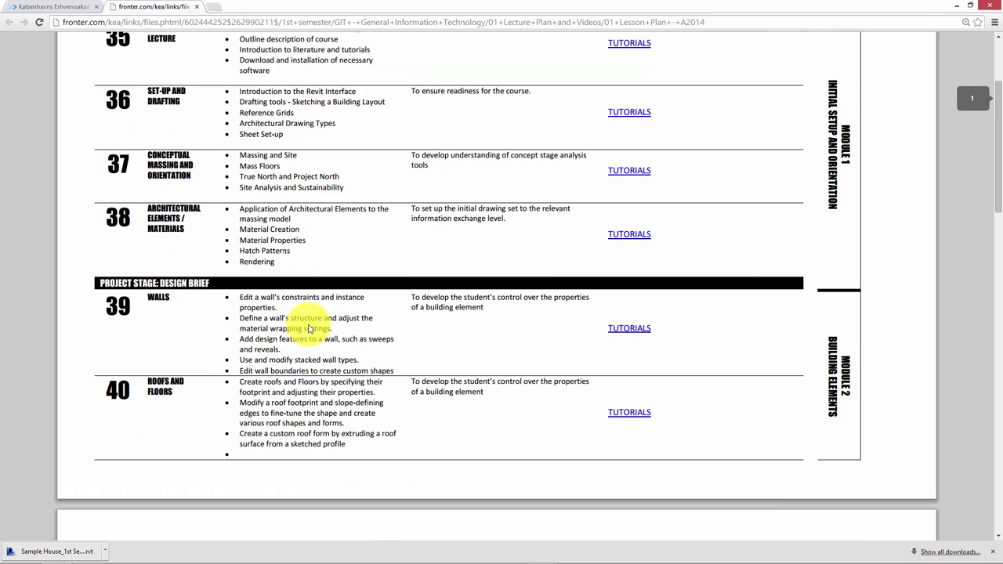
pyautogui.scroll(-1, 309, 325)
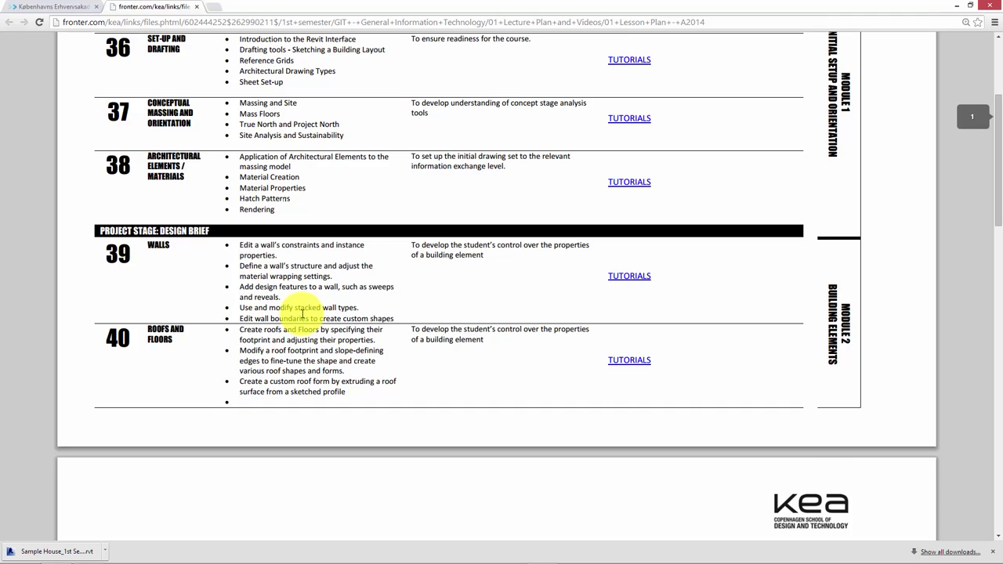
pyautogui.scroll(-1, 300, 311)
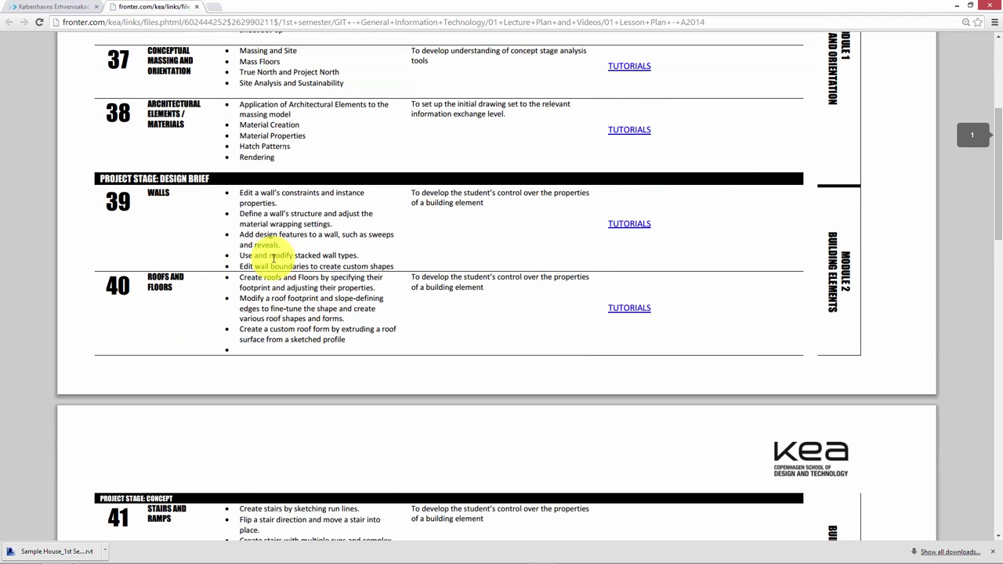
pyautogui.scroll(-1, 274, 259)
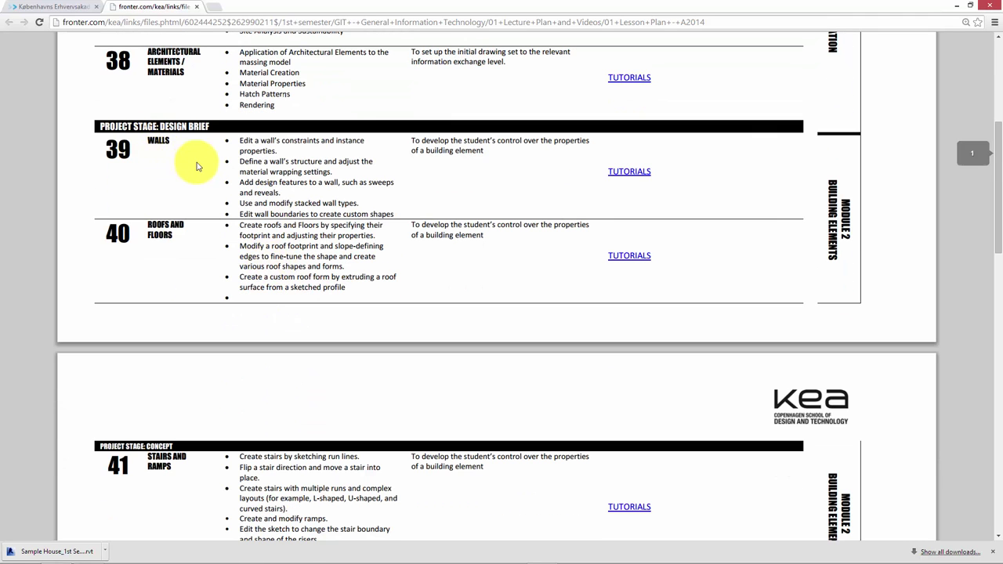
pyautogui.scroll(-1, 196, 164)
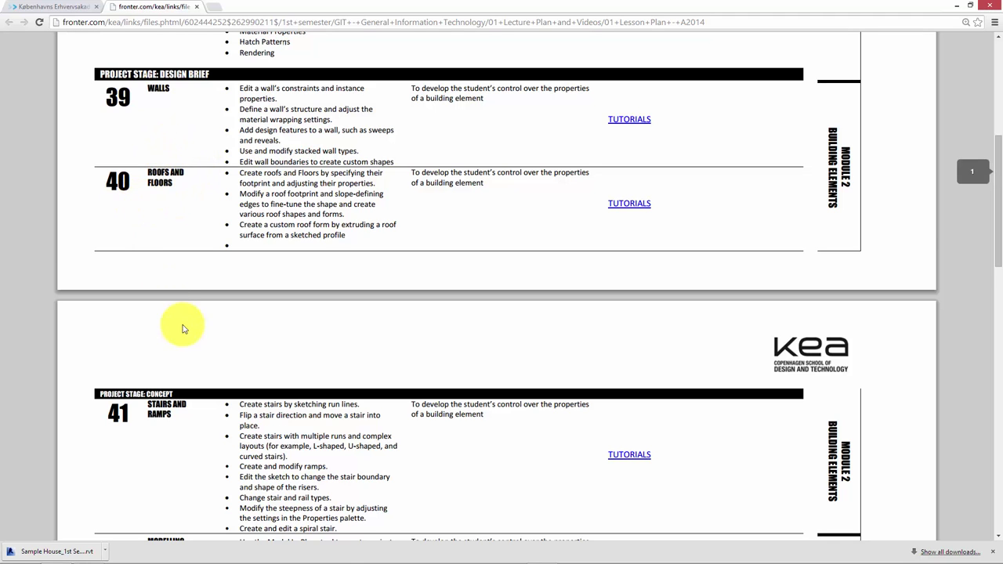
pyautogui.scroll(-1, 179, 348)
pyautogui.scroll(2, 212, 376)
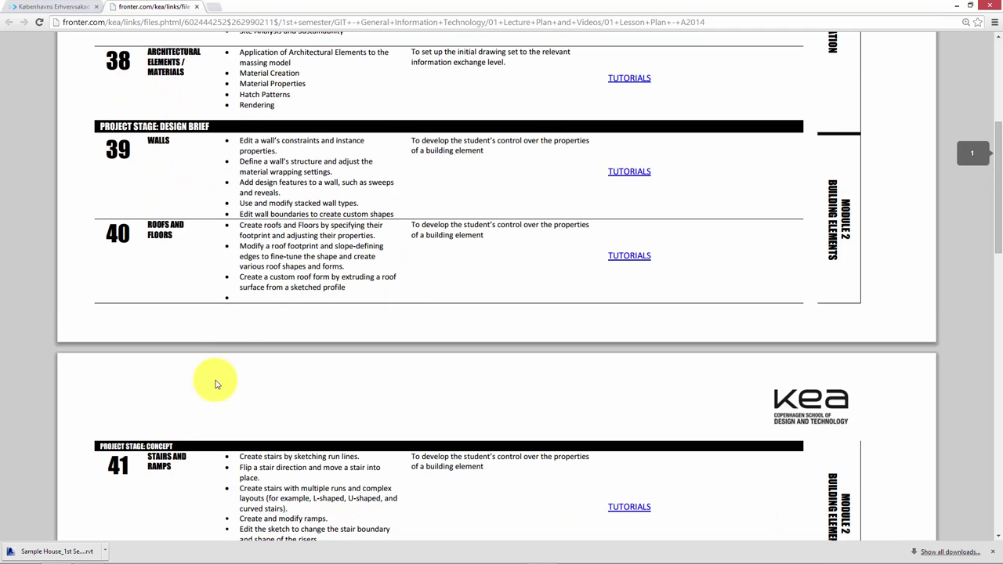
pyautogui.scroll(1, 296, 255)
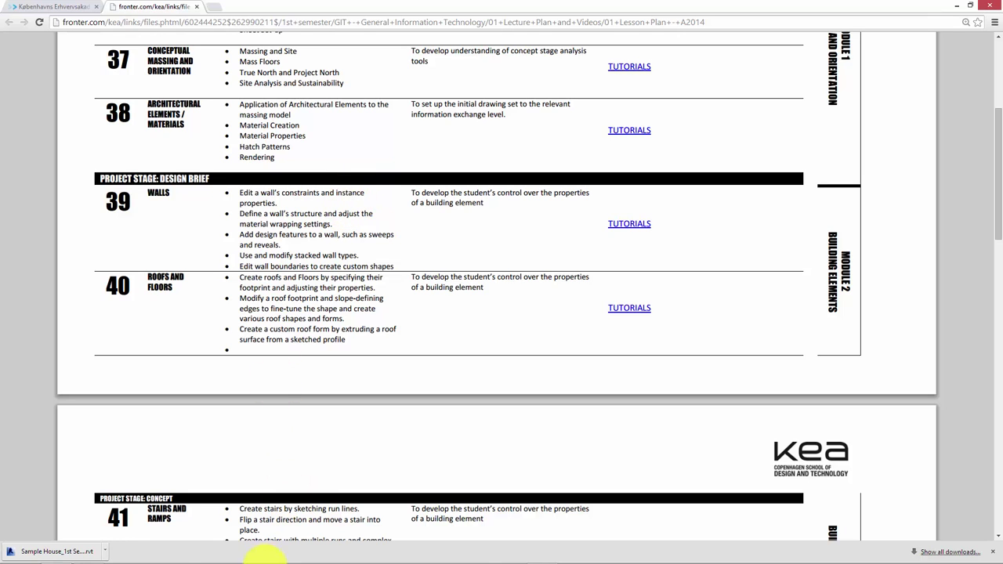
pyautogui.click(72, 6)
pyautogui.click(407, 293)
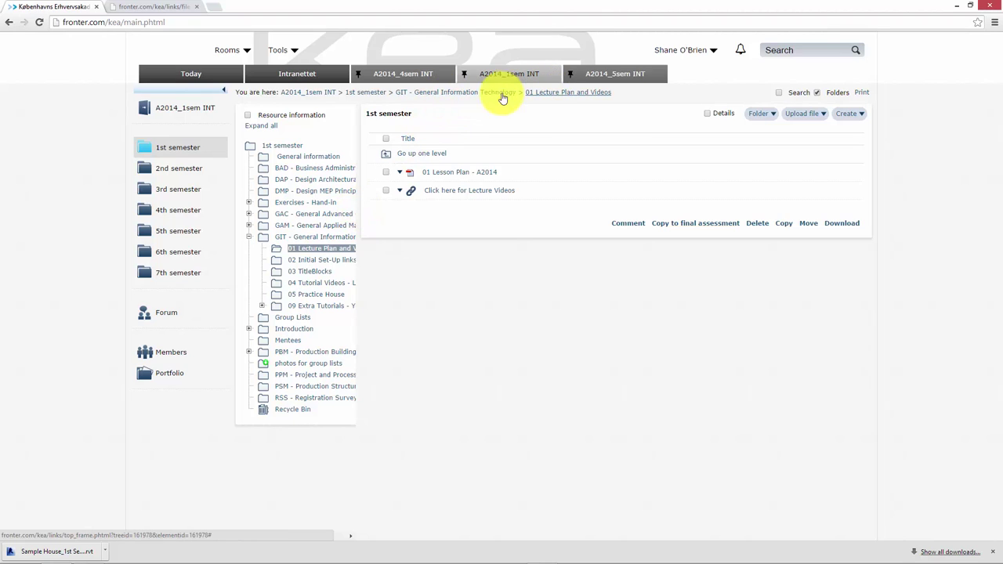
# Go up to the GIT folder, enter 05 Practice House, and open Sample House_1st Sem.
pyautogui.click(471, 95)
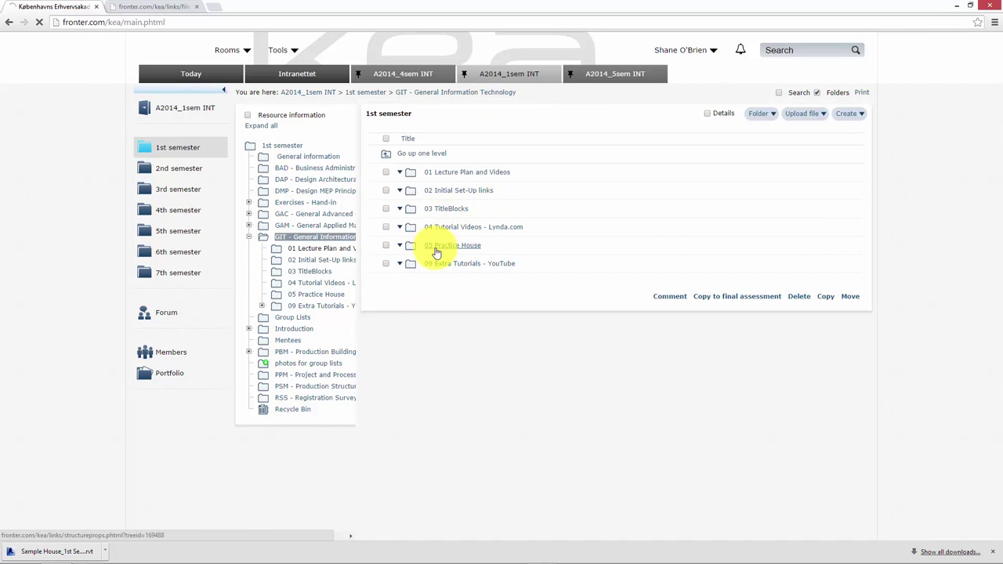
pyautogui.click(452, 249)
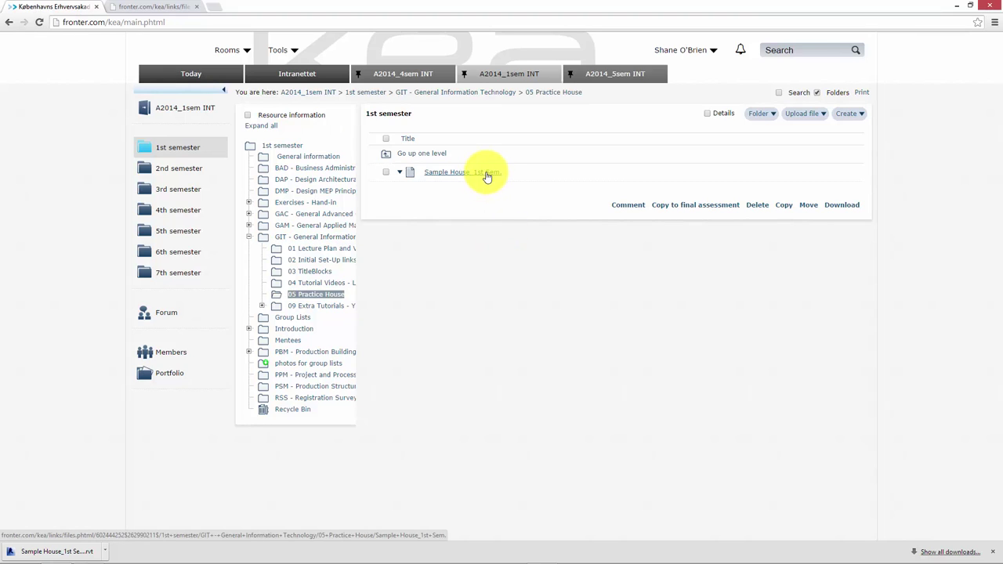
pyautogui.click(48, 551)
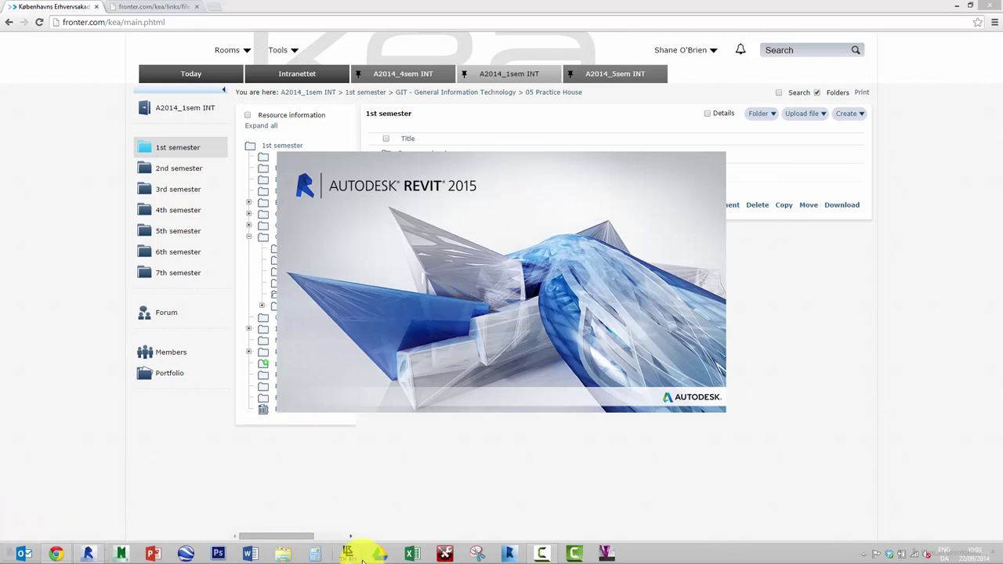
pyautogui.moveTo(87, 554)
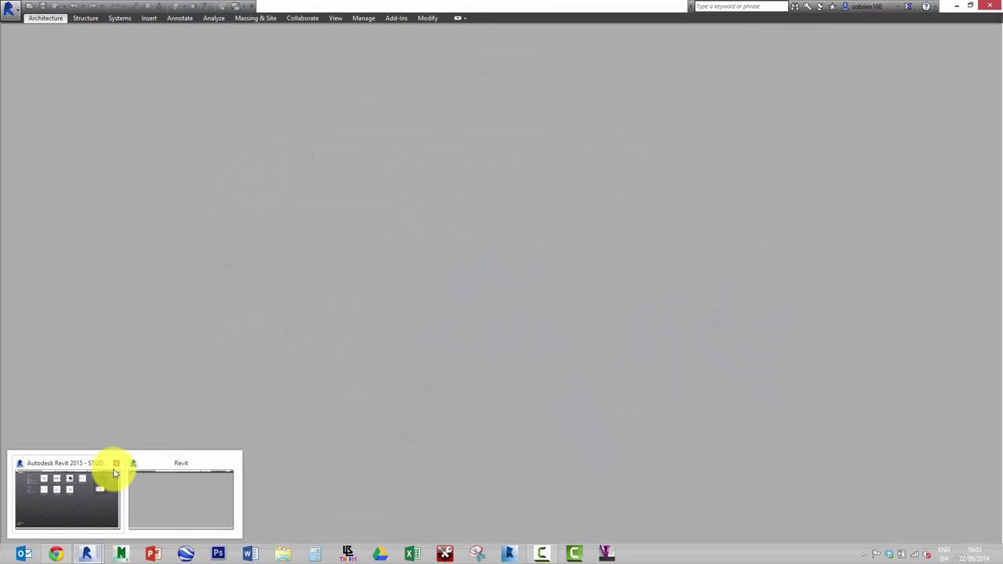
# Close the extra empty Revit window and return to the browser's 05 Practice House folder.
pyautogui.click(116, 463)
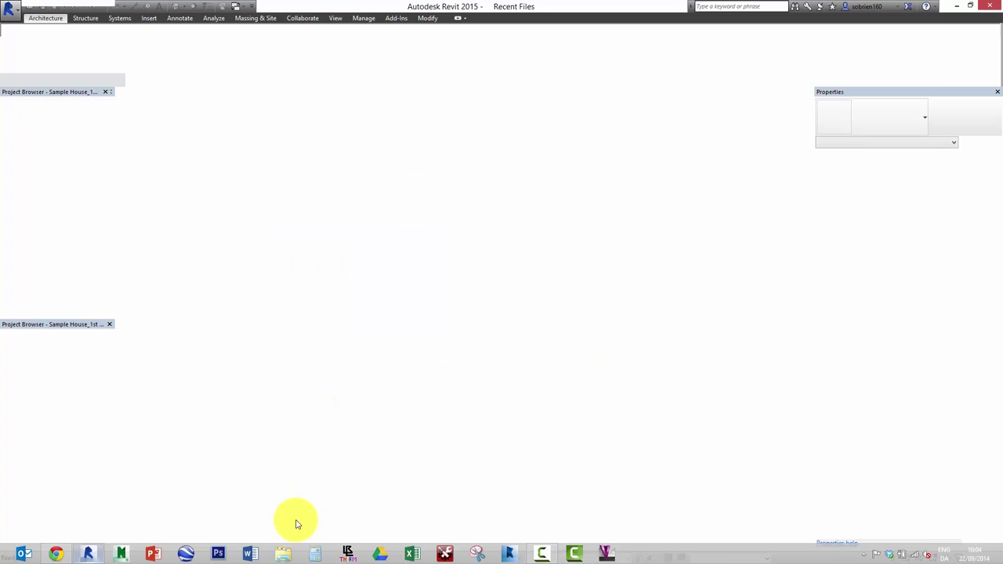
pyautogui.click(60, 554)
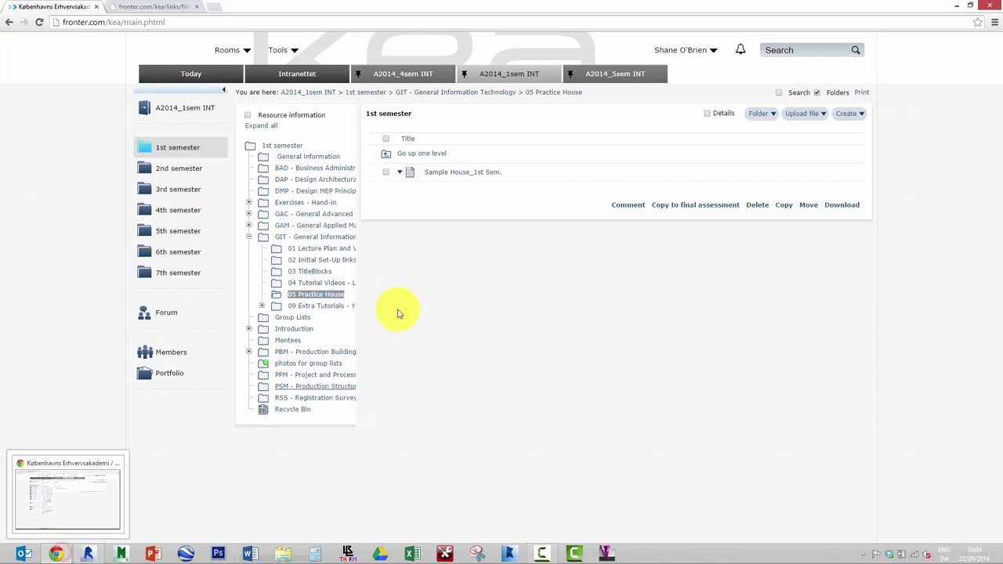
pyautogui.click(454, 174)
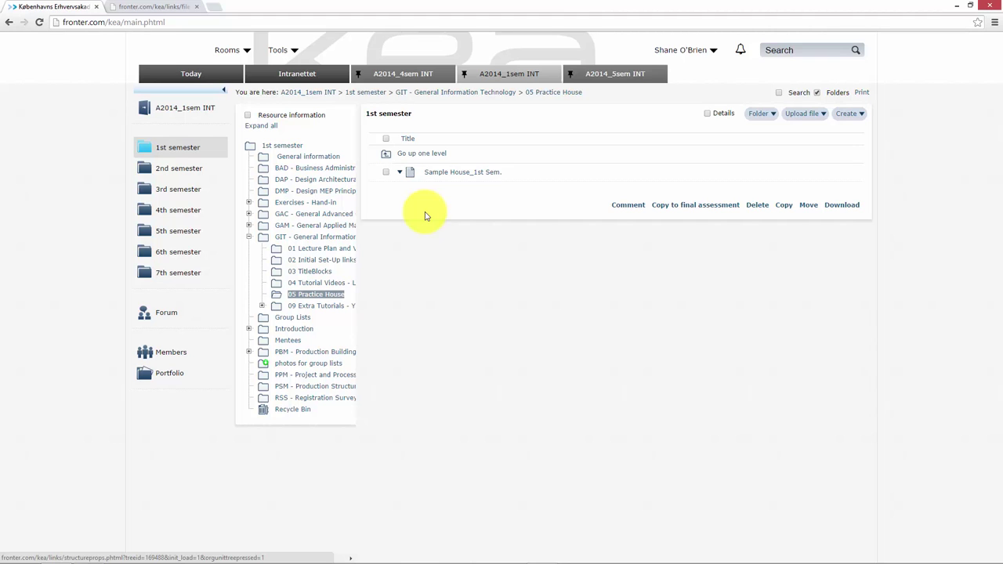
# Return to Revit and orbit the house in the default 3D view.
pyautogui.click(91, 554)
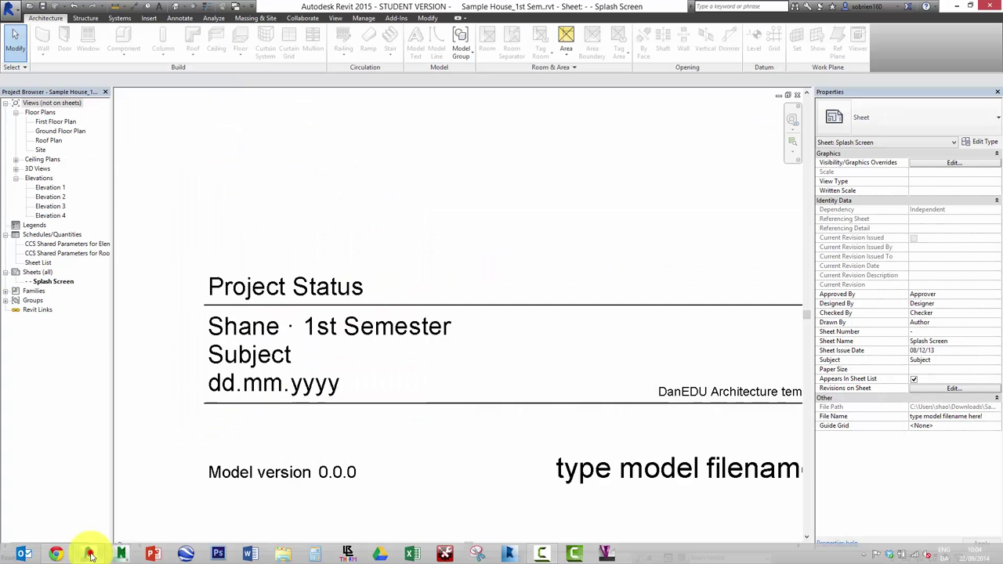
pyautogui.scroll(-2, 235, 361)
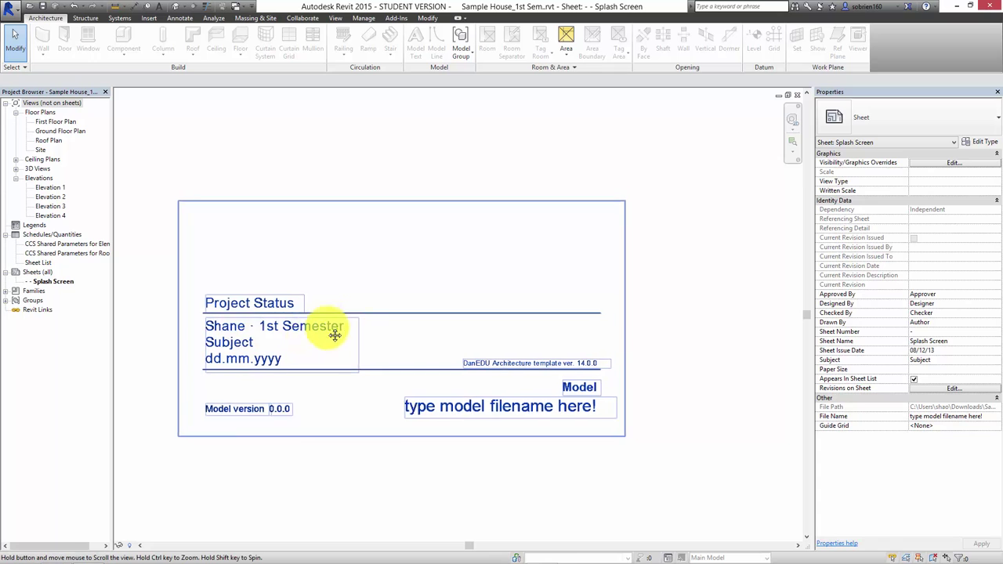
pyautogui.moveTo(335, 335); pyautogui.dragTo(369, 333, button='middle')
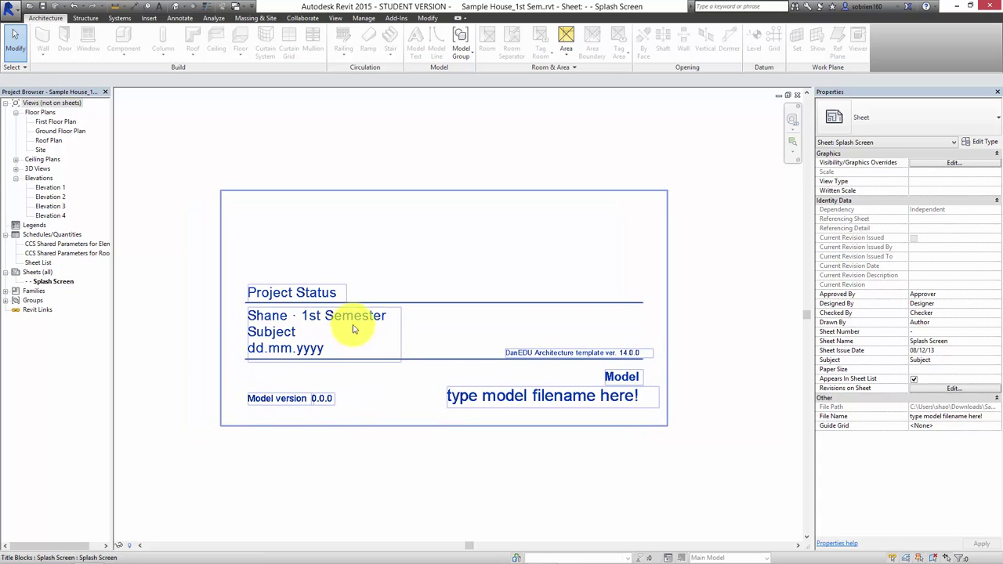
pyautogui.click(176, 9)
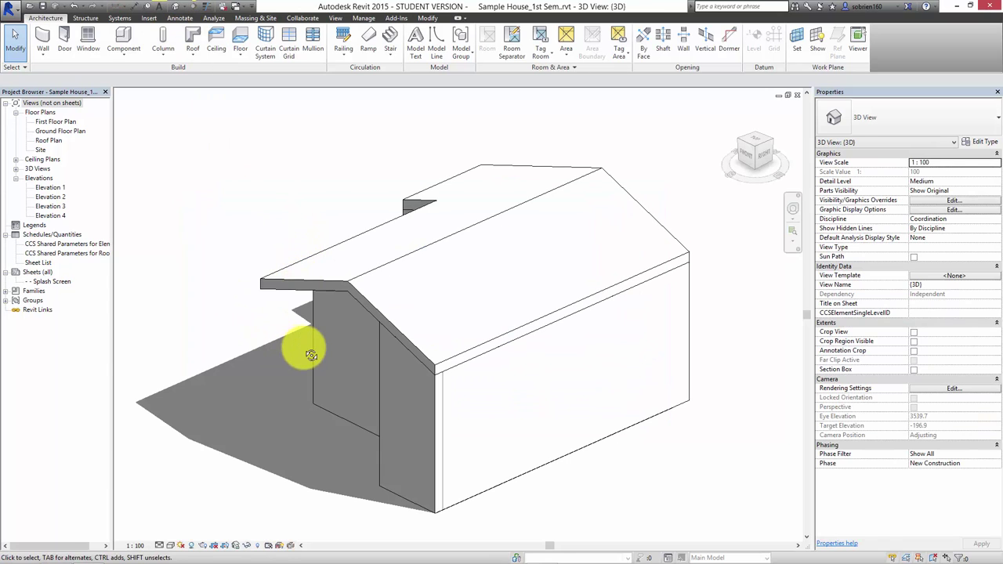
pyautogui.moveTo(311, 355)
pyautogui.keyDown('shift'); pyautogui.mouseDown(button='middle')
pyautogui.moveTo(408, 343)
pyautogui.moveTo(403, 405)
pyautogui.moveTo(406, 345)
pyautogui.moveTo(398, 363)
pyautogui.moveTo(415, 486)
pyautogui.moveTo(406, 488)
pyautogui.mouseUp(button='middle'); pyautogui.keyUp('shift')
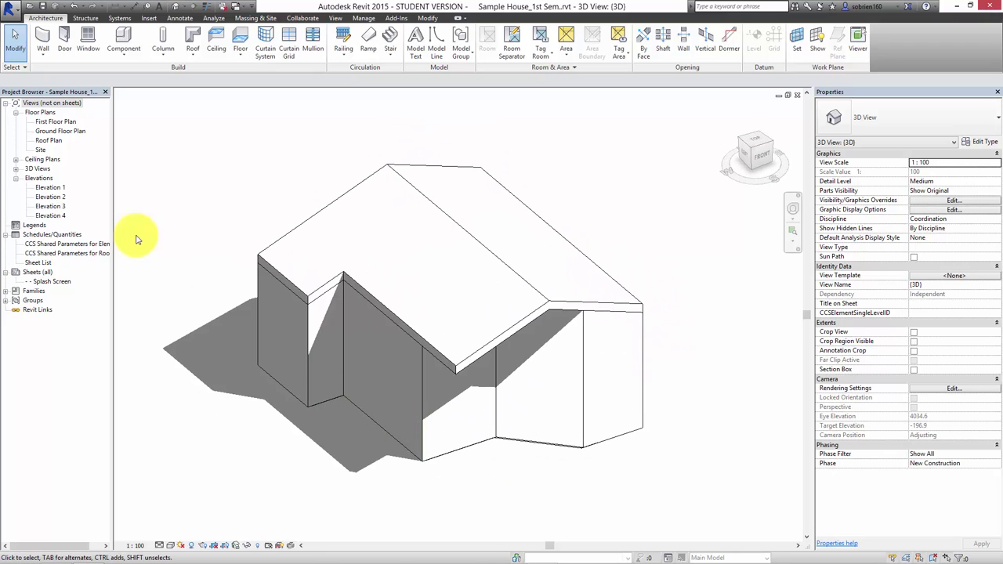
# Open the Ground Floor Plan, toggle Reveal Hidden Elements on and off, and frame the lower walls.
pyautogui.doubleClick(61, 131)
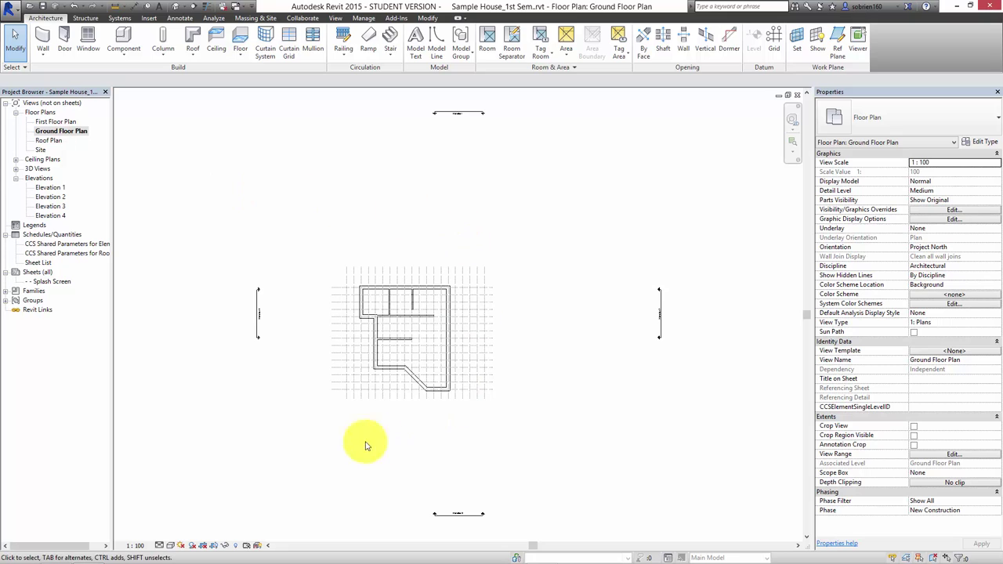
pyautogui.click(235, 545)
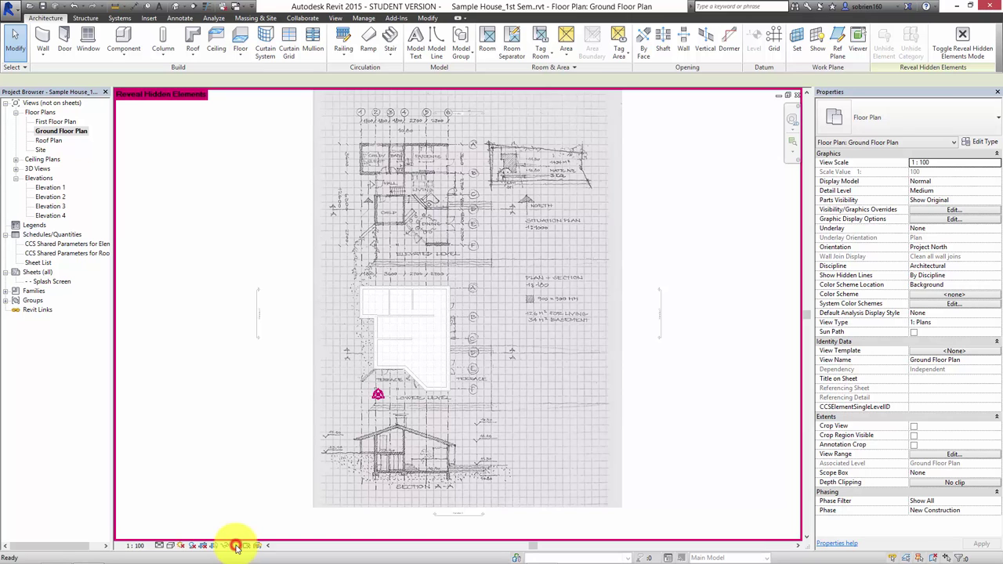
pyautogui.click(236, 545)
pyautogui.scroll(1, 267, 450)
pyautogui.scroll(3, 336, 448)
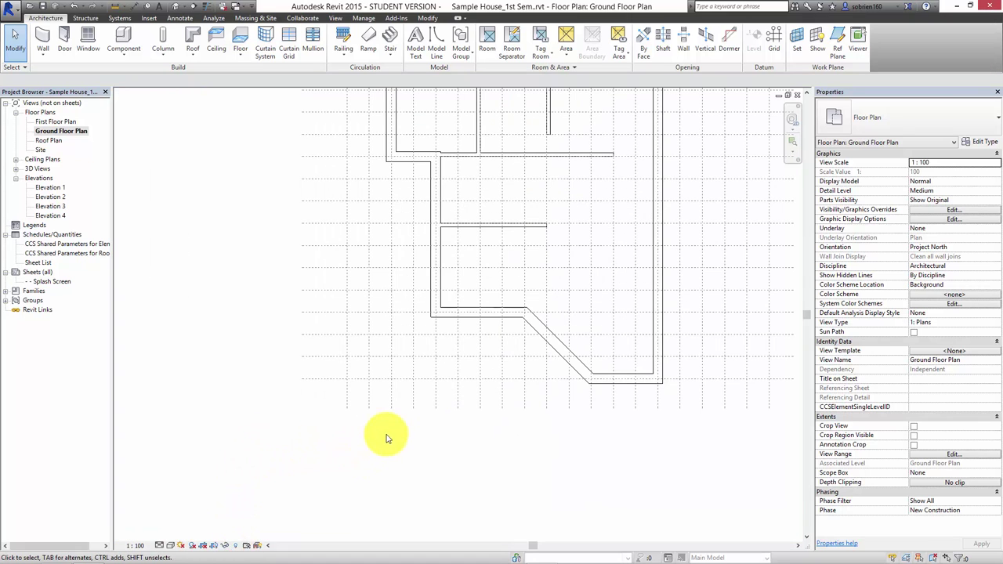
pyautogui.scroll(-2, 340, 340)
pyautogui.scroll(5, 331, 354)
pyautogui.moveTo(332, 354); pyautogui.dragTo(332, 329, button='middle')
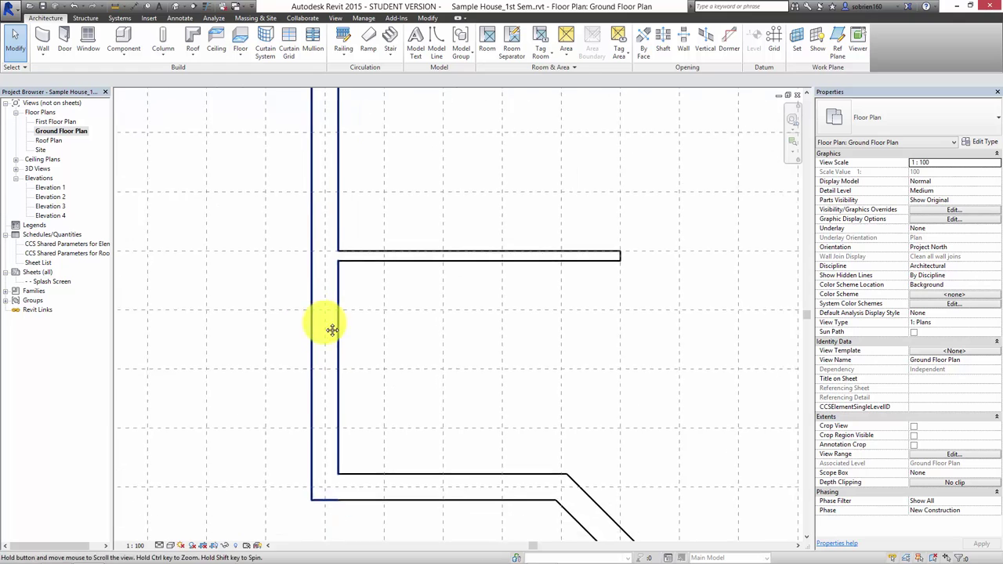
pyautogui.scroll(-2, 332, 330)
pyautogui.moveTo(399, 418); pyautogui.dragTo(477, 448, button='middle')
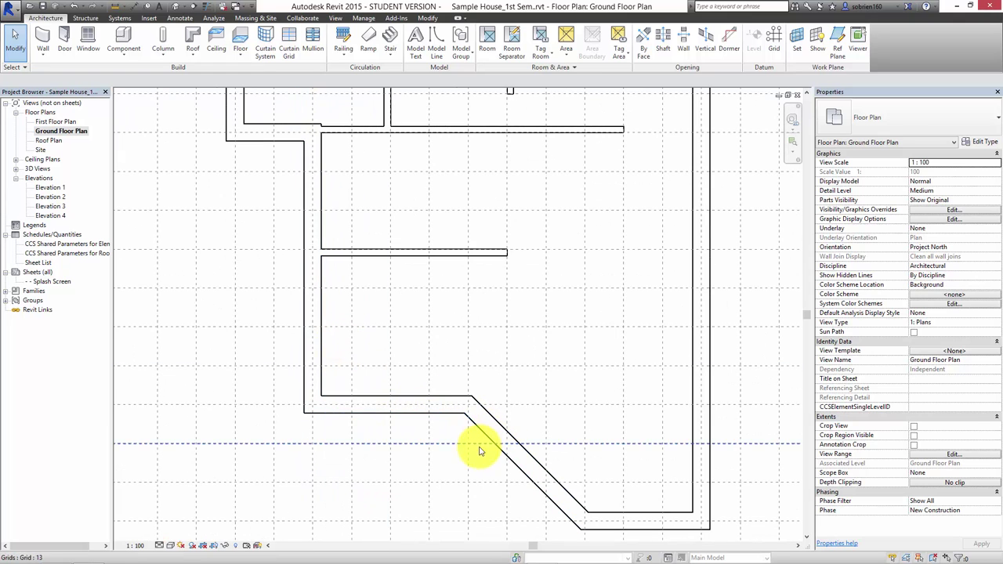
# Change the bottom wall to Exterior - 408mm Masonry / LW Concrete and dismiss the off-axis warning.
pyautogui.click(443, 410)
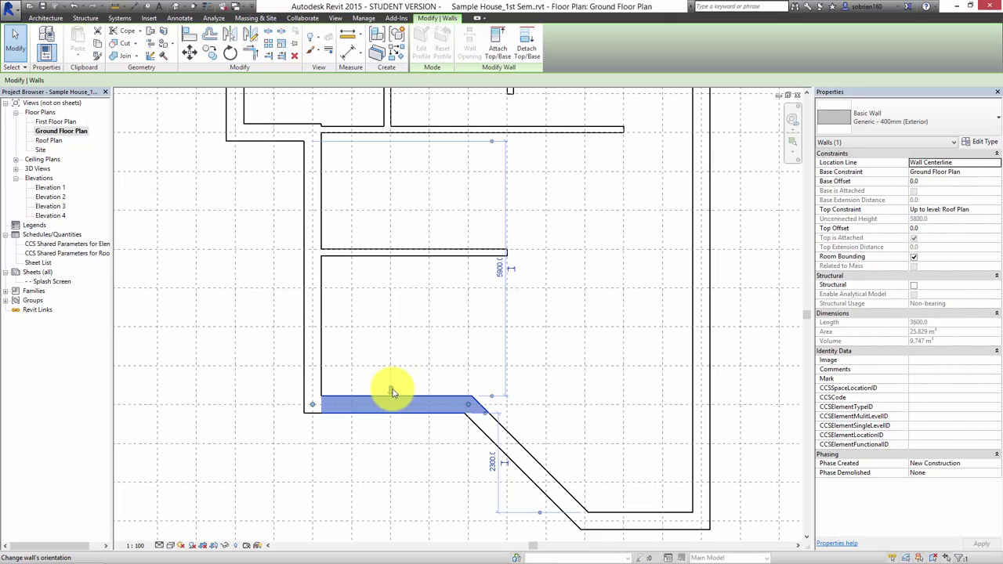
pyautogui.click(391, 392)
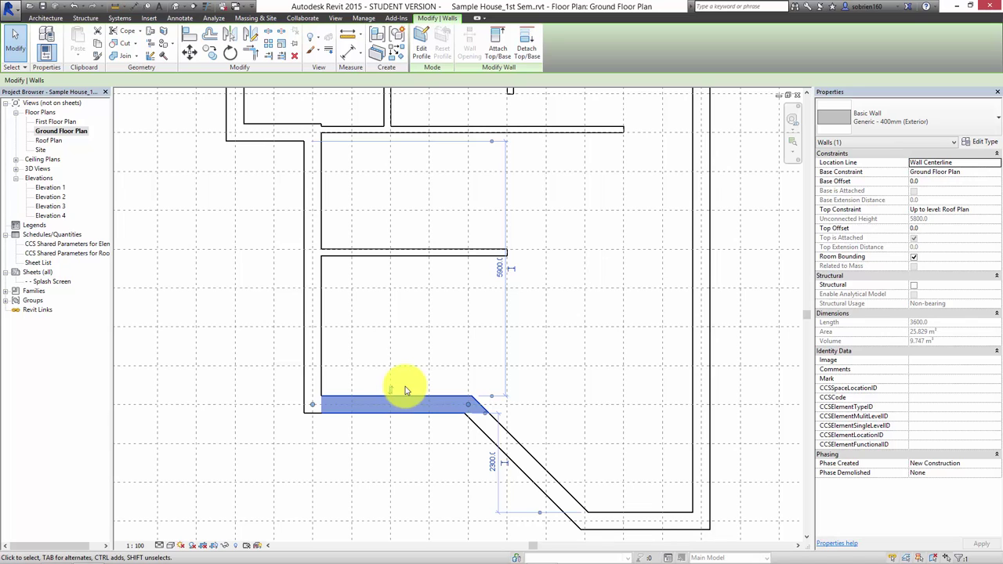
pyautogui.click(416, 436)
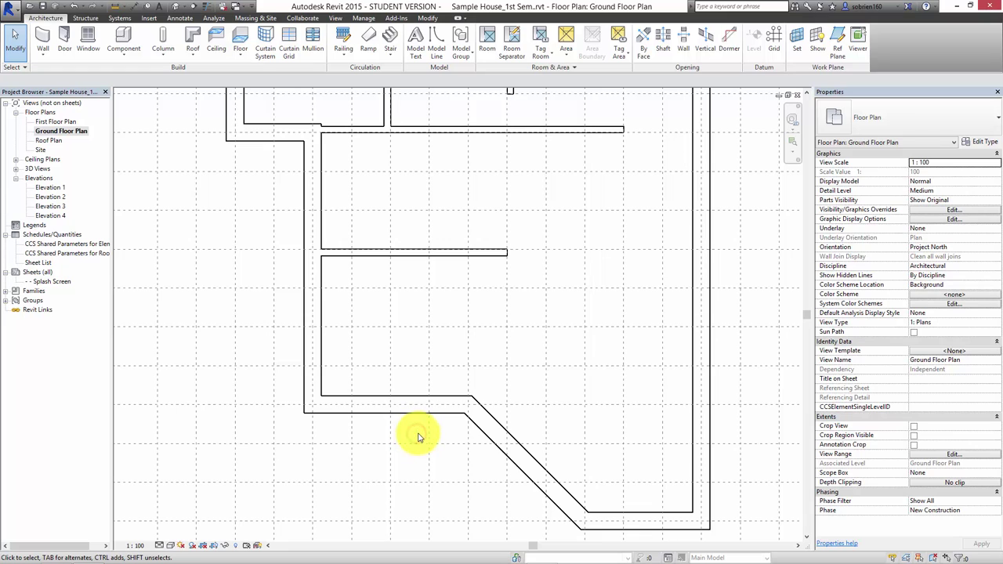
pyautogui.click(409, 432)
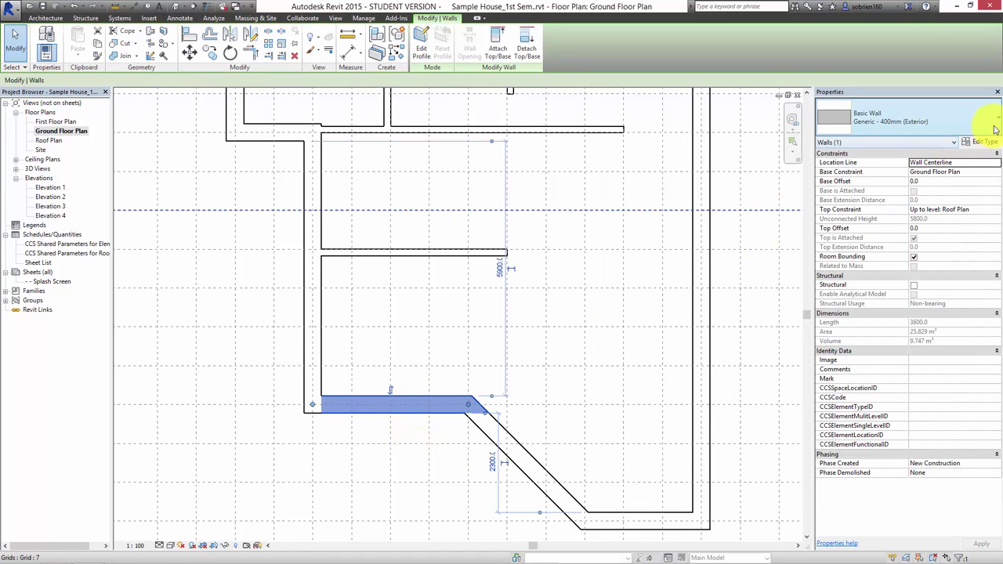
pyautogui.click(995, 129)
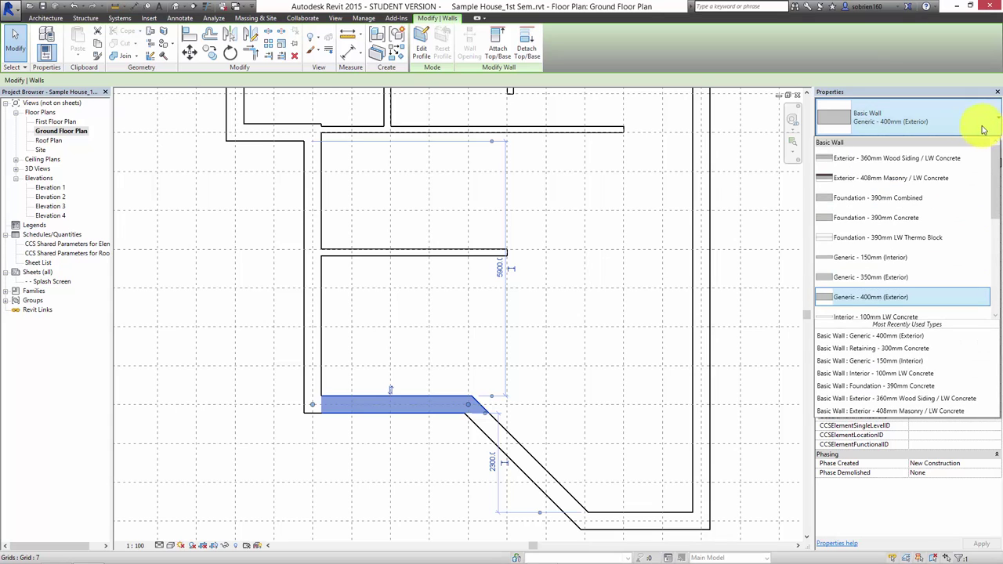
pyautogui.moveTo(891, 178)
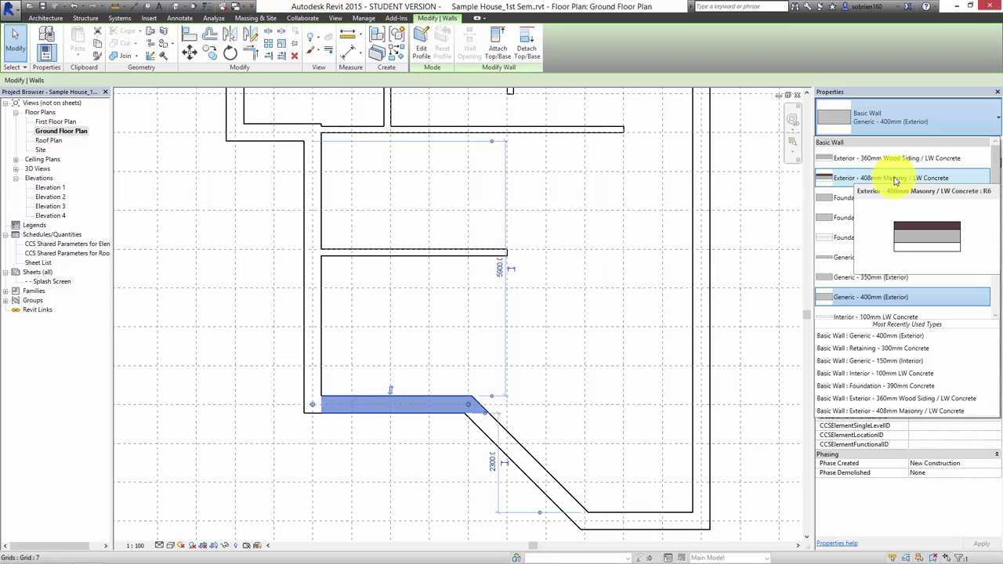
pyautogui.click(895, 181)
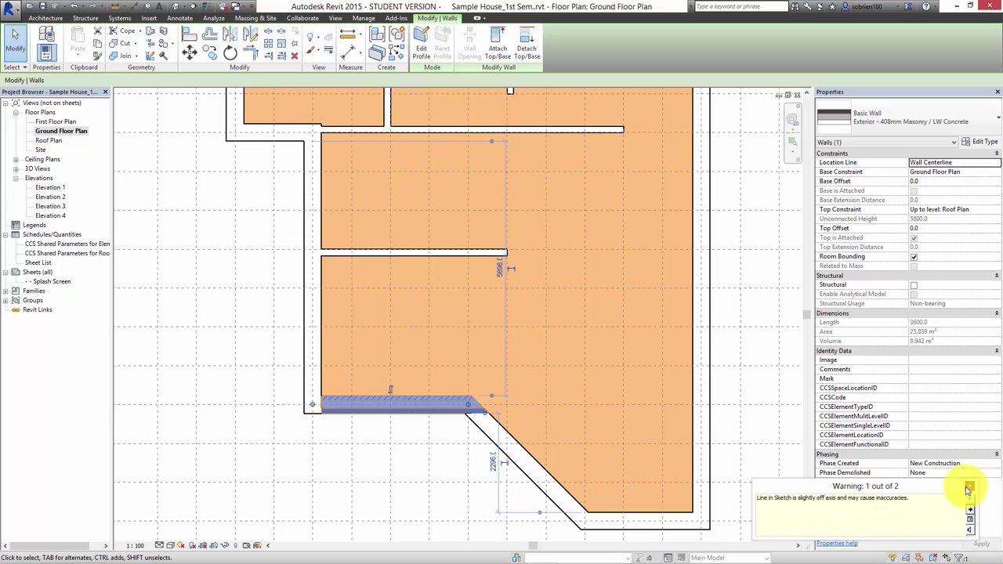
pyautogui.click(970, 487)
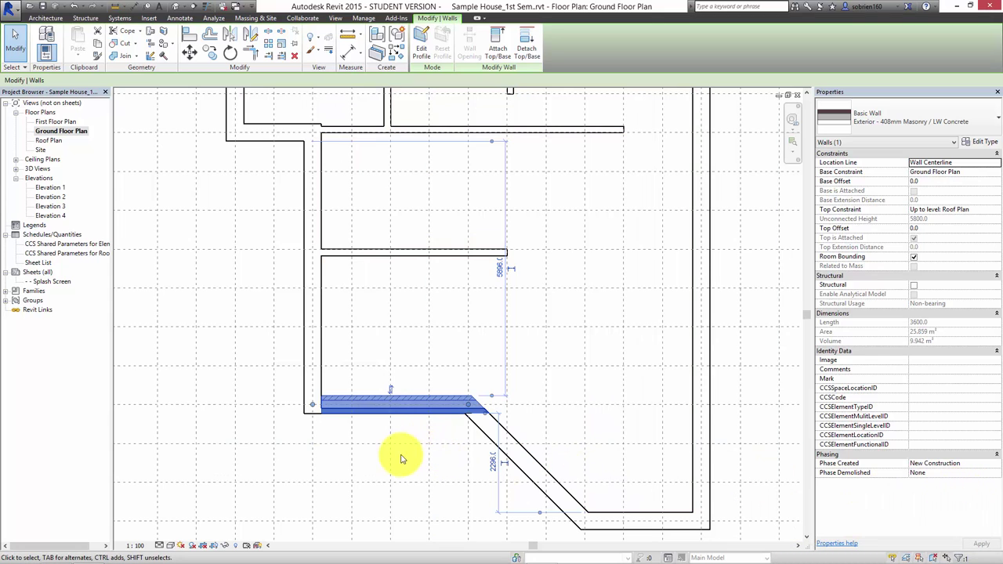
pyautogui.scroll(2, 396, 457)
pyautogui.click(412, 423)
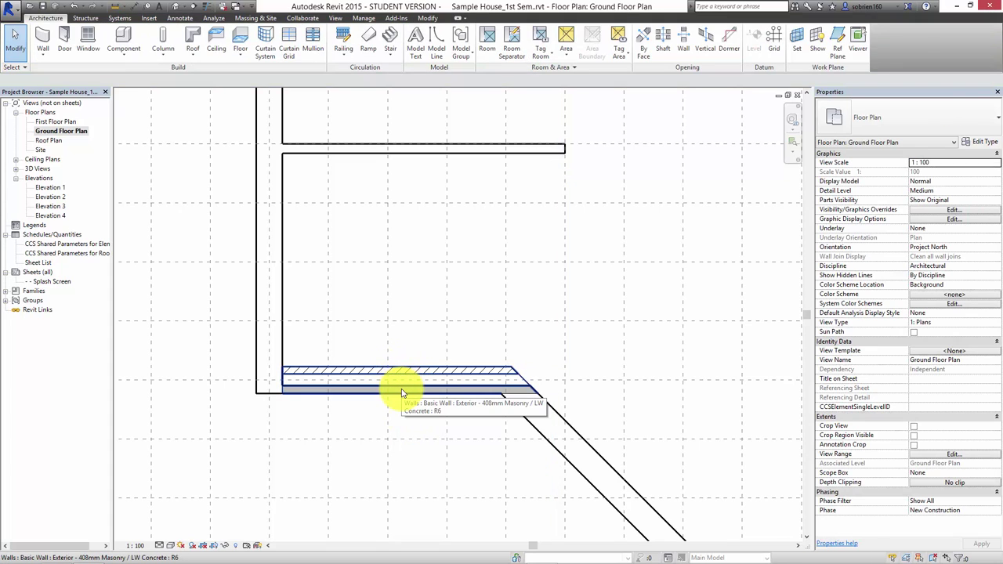
# Flip the lower horizontal wall so its brick layer faces outside.
pyautogui.click(401, 391)
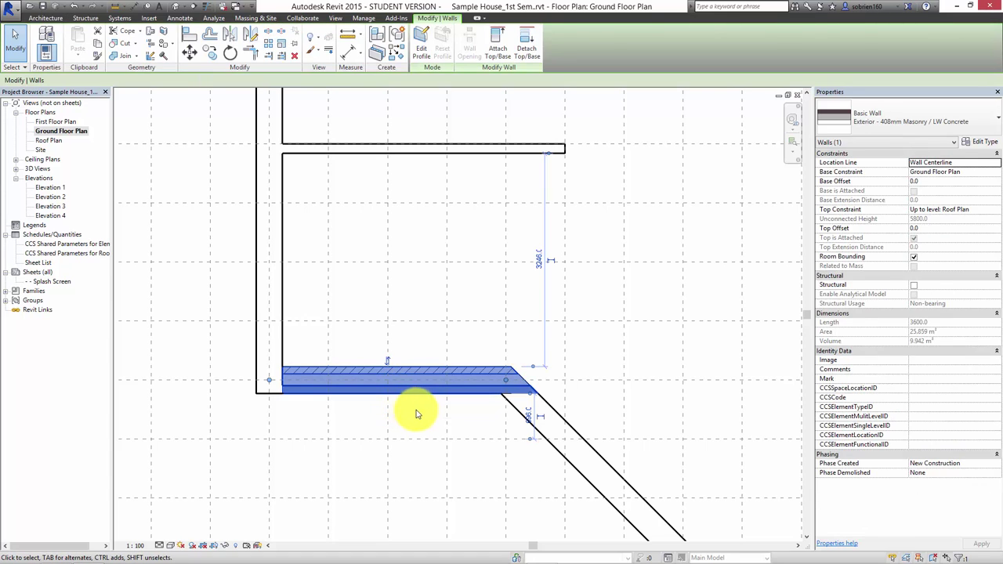
pyautogui.click(416, 414)
pyautogui.moveTo(416, 399); pyautogui.dragTo(407, 381, button='middle')
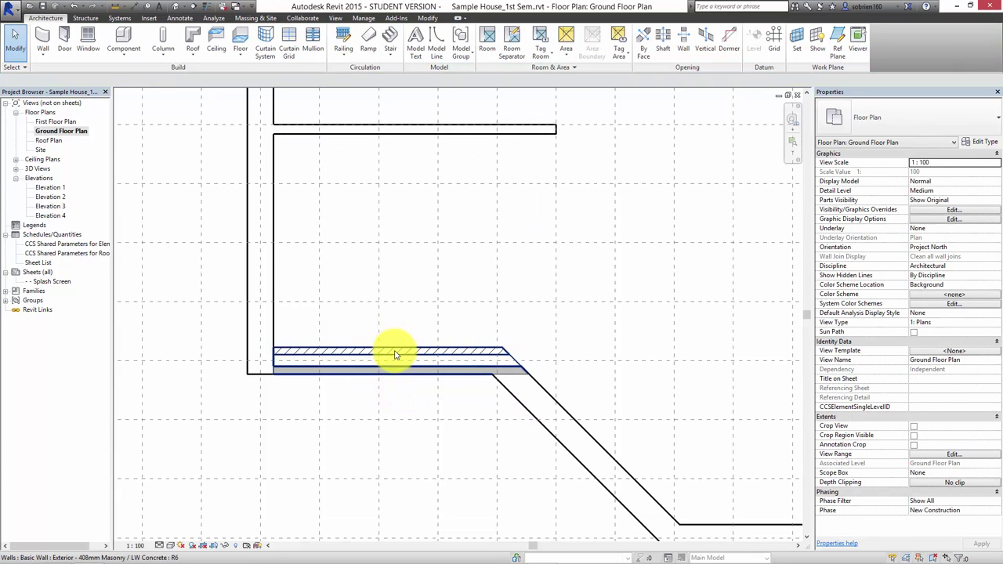
pyautogui.click(395, 355)
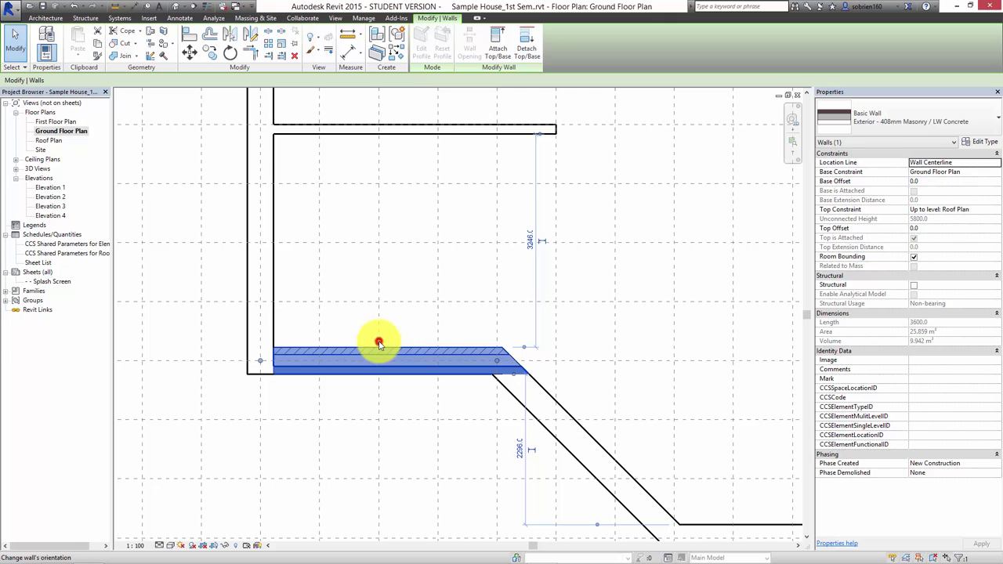
pyautogui.click(379, 343)
pyautogui.click(410, 396)
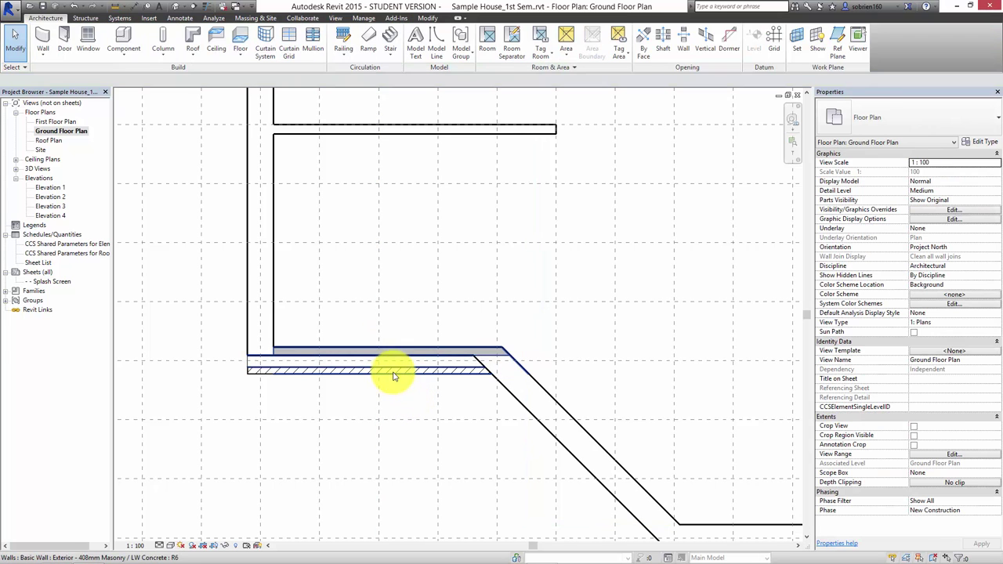
pyautogui.moveTo(414, 396); pyautogui.dragTo(420, 416, button='middle')
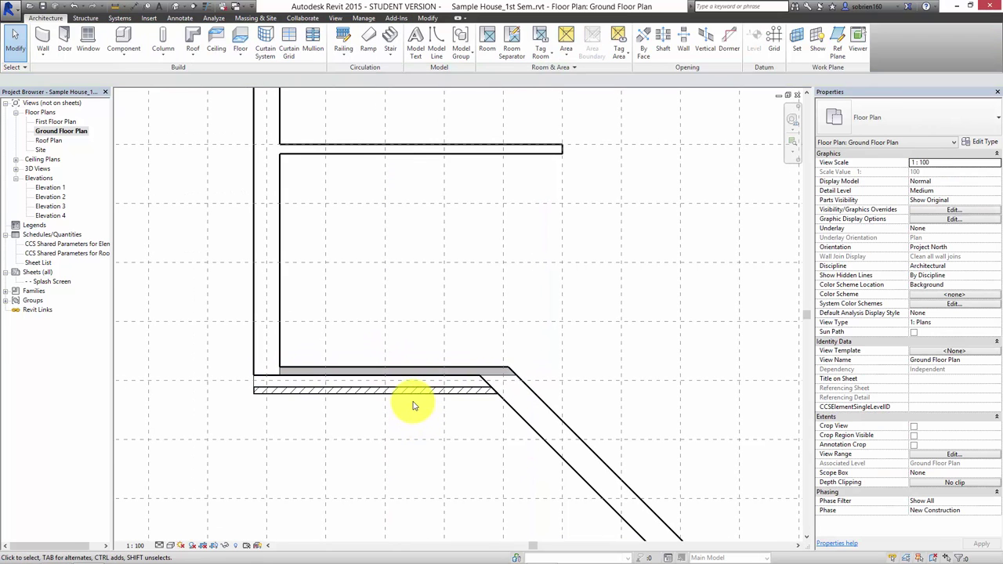
# Change the diagonal wall's type to Exterior - 408mm Masonry / LW Concrete.
pyautogui.click(415, 402)
pyautogui.scroll(-1, 419, 416)
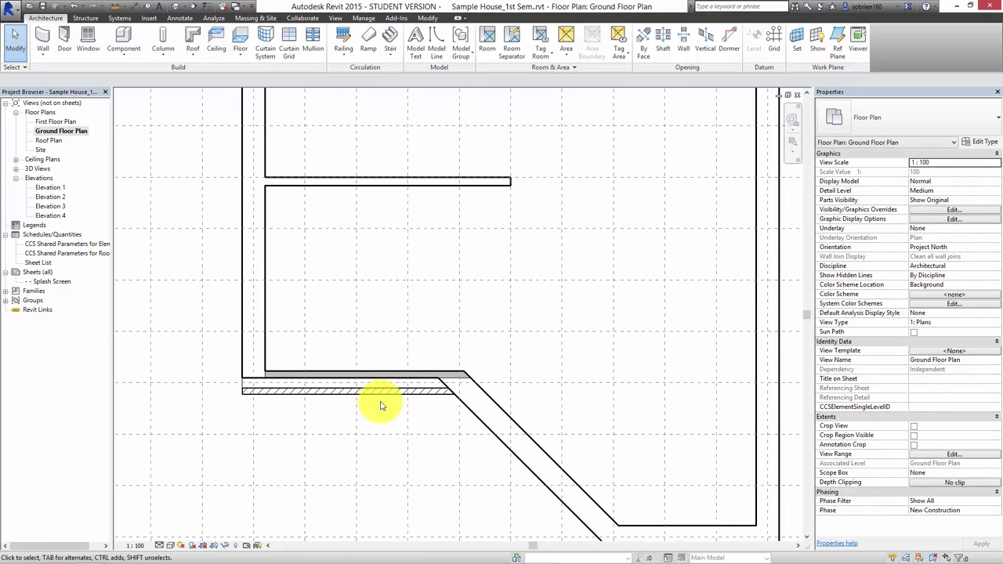
pyautogui.scroll(-1, 385, 406)
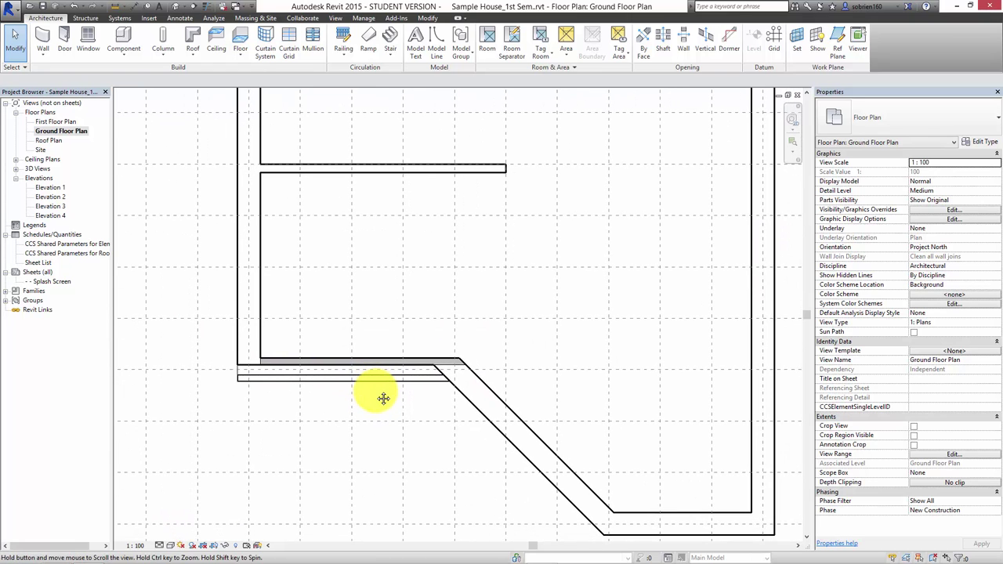
pyautogui.click(475, 409)
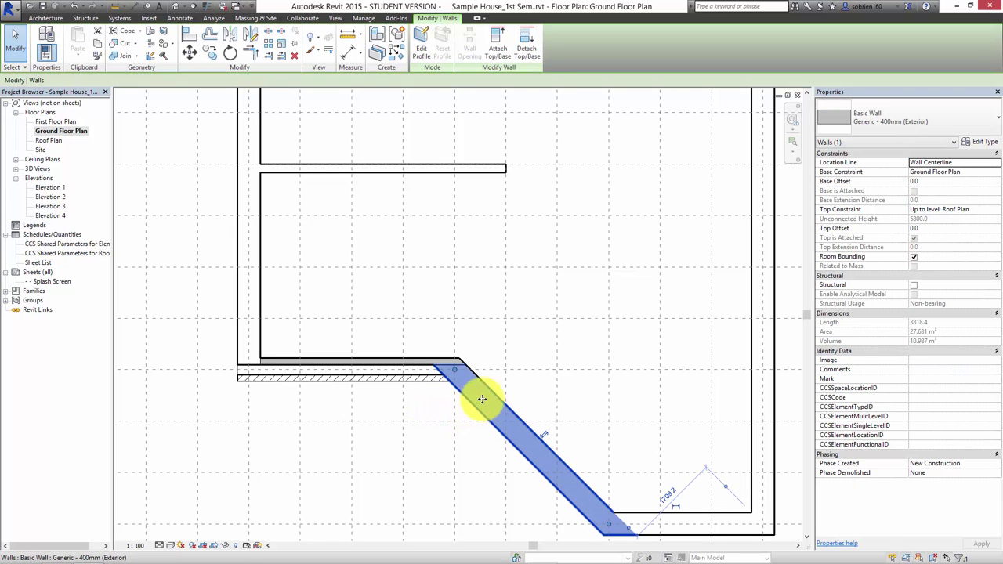
pyautogui.click(992, 125)
pyautogui.click(909, 178)
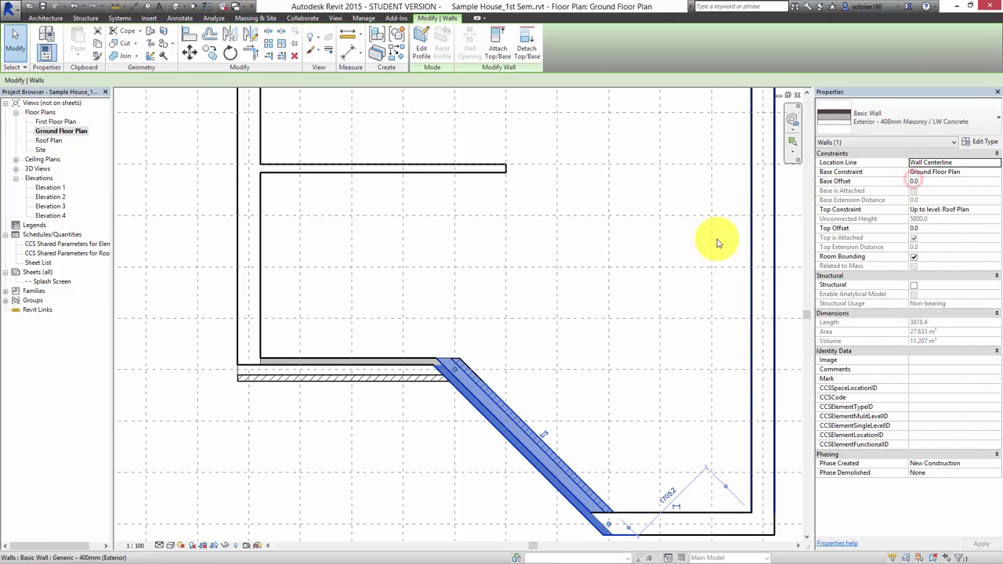
pyautogui.click(426, 448)
# Flip the angled wall so its hatched brick layer faces outward.
pyautogui.scroll(2, 400, 415)
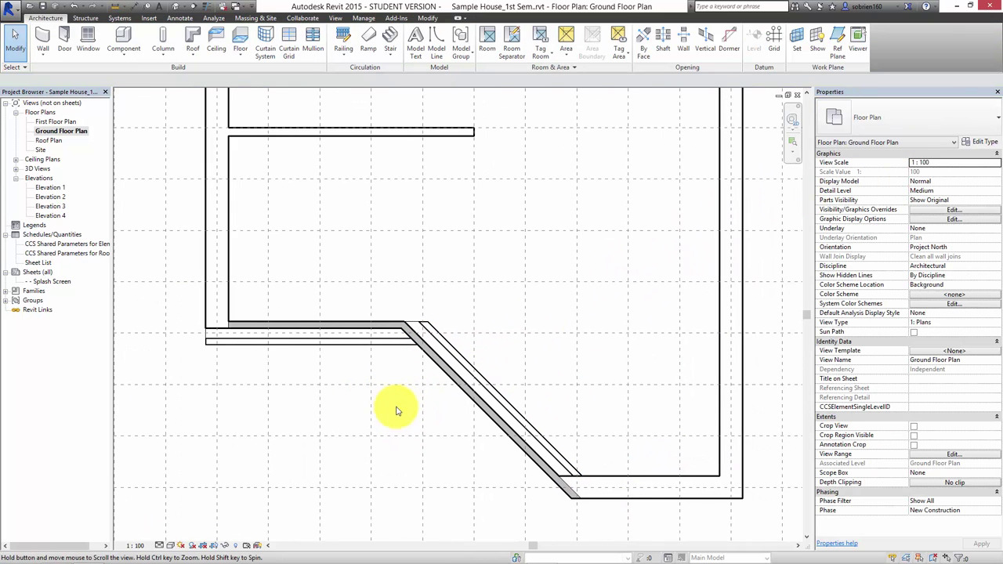
pyautogui.scroll(2, 408, 368)
pyautogui.scroll(1, 413, 365)
pyautogui.moveTo(413, 365); pyautogui.dragTo(474, 355, button='middle')
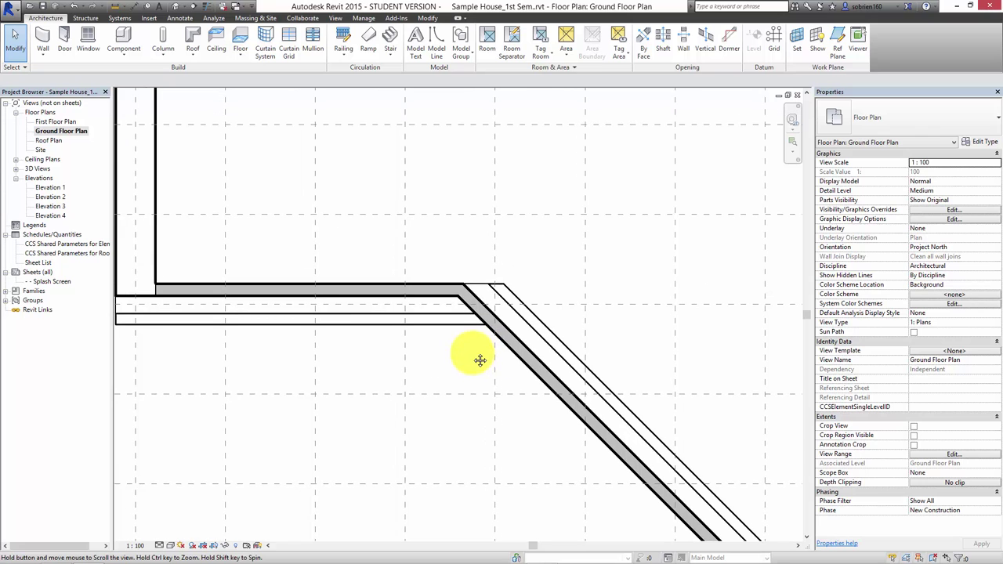
pyautogui.scroll(-2, 560, 363)
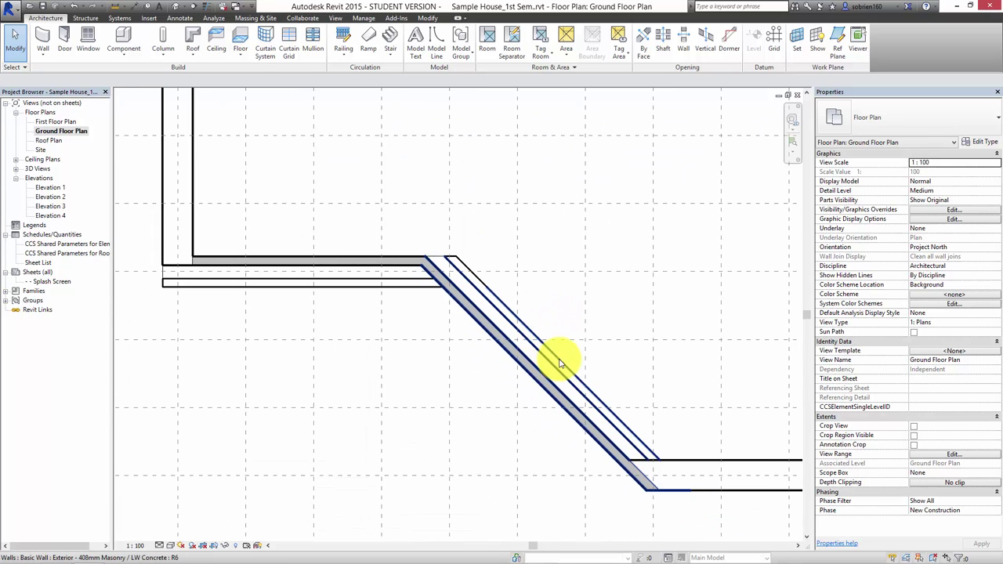
pyautogui.click(560, 363)
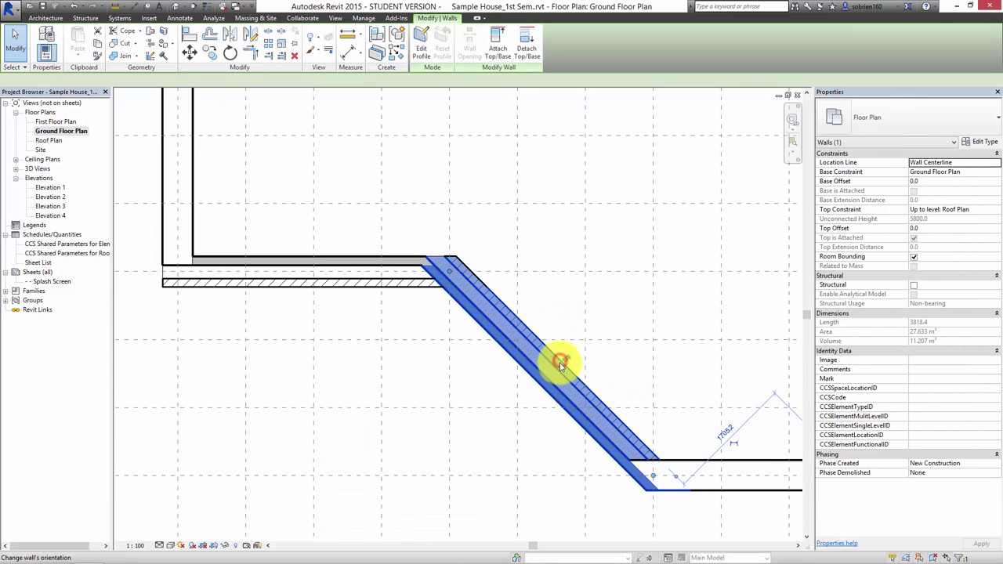
pyautogui.click(466, 377)
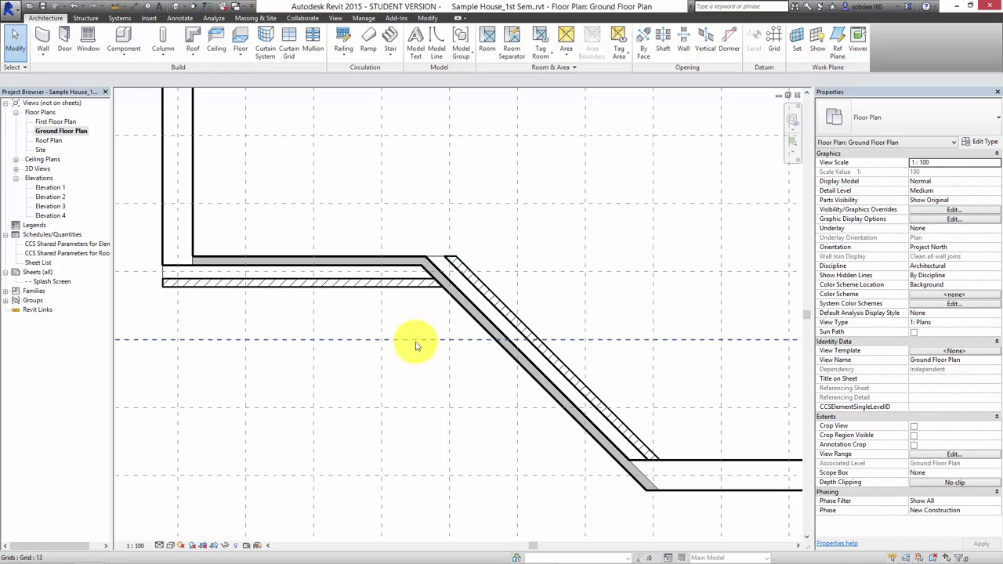
pyautogui.click(533, 371)
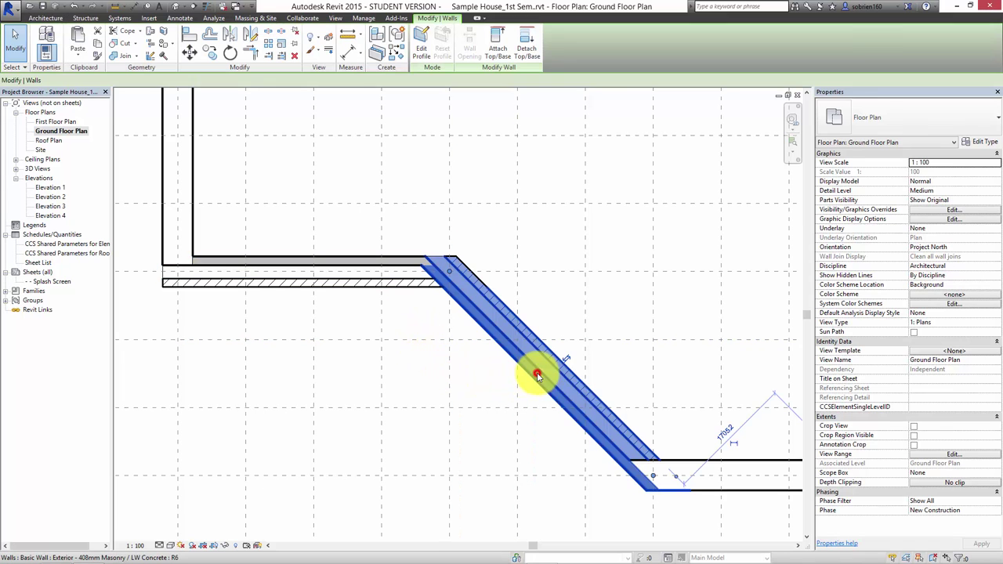
pyautogui.click(570, 362)
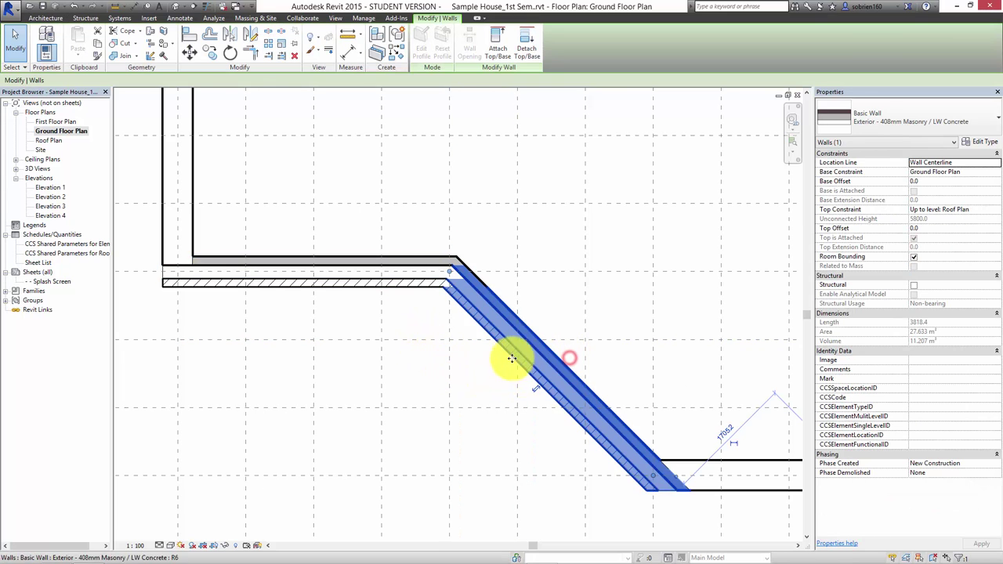
pyautogui.click(421, 314)
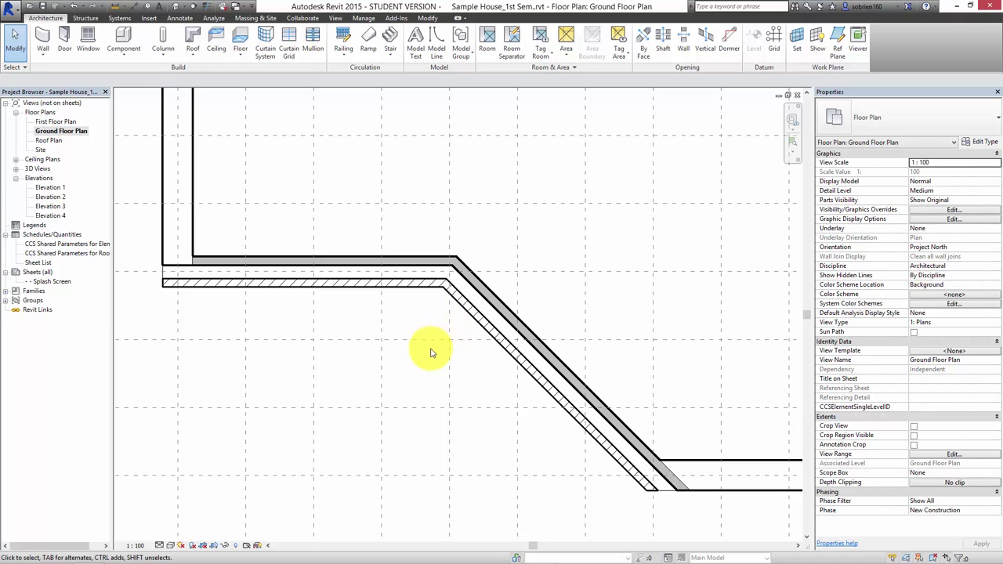
# Zoom and pan to reframe the floor plan around the retyped walls.
pyautogui.scroll(-2, 427, 360)
pyautogui.scroll(-2, 421, 376)
pyautogui.moveTo(430, 387); pyautogui.dragTo(437, 418, button='middle')
pyautogui.scroll(-1, 437, 418)
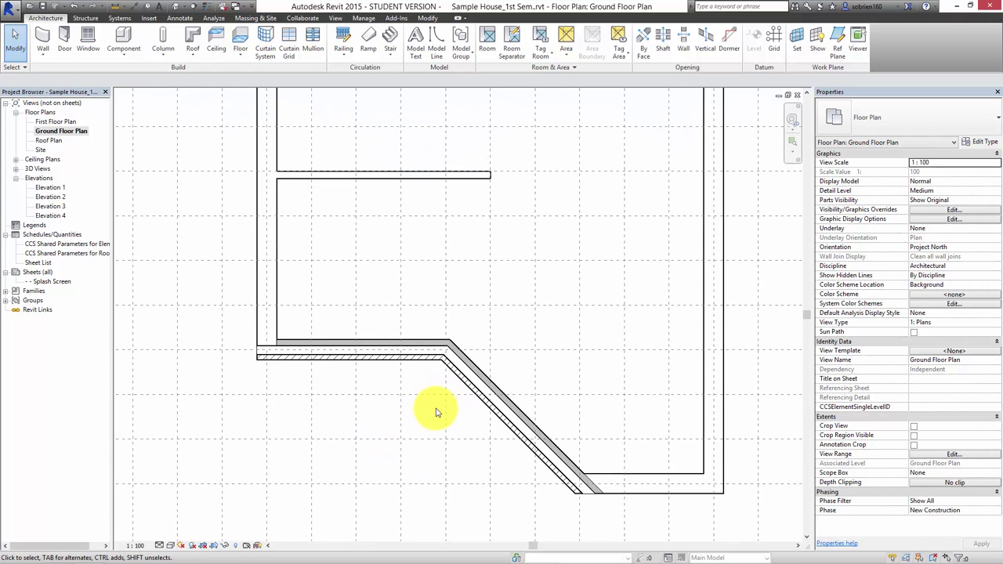
pyautogui.scroll(-1, 438, 417)
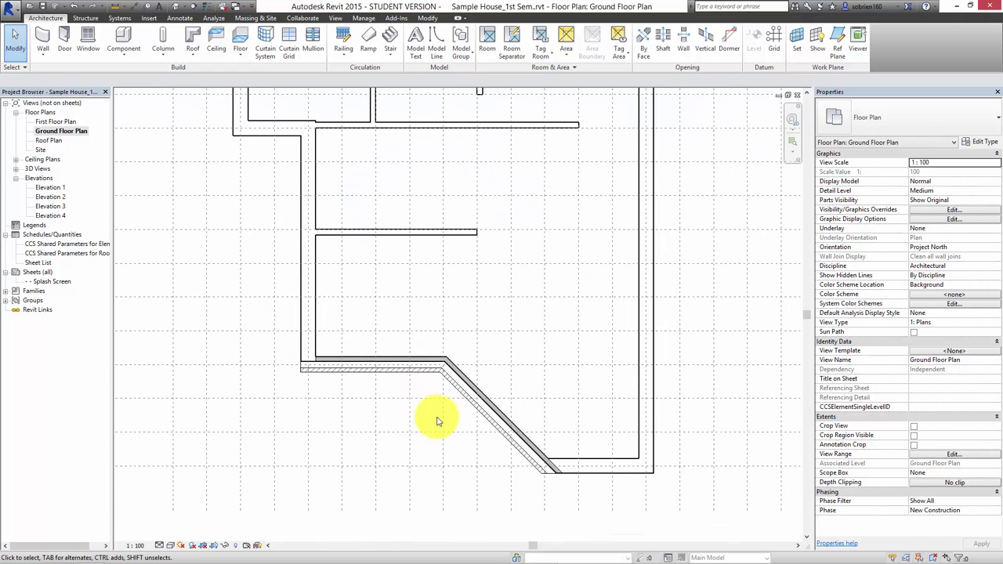
pyautogui.scroll(1, 437, 421)
pyautogui.scroll(1, 459, 426)
pyautogui.scroll(1, 441, 399)
pyautogui.scroll(1, 447, 376)
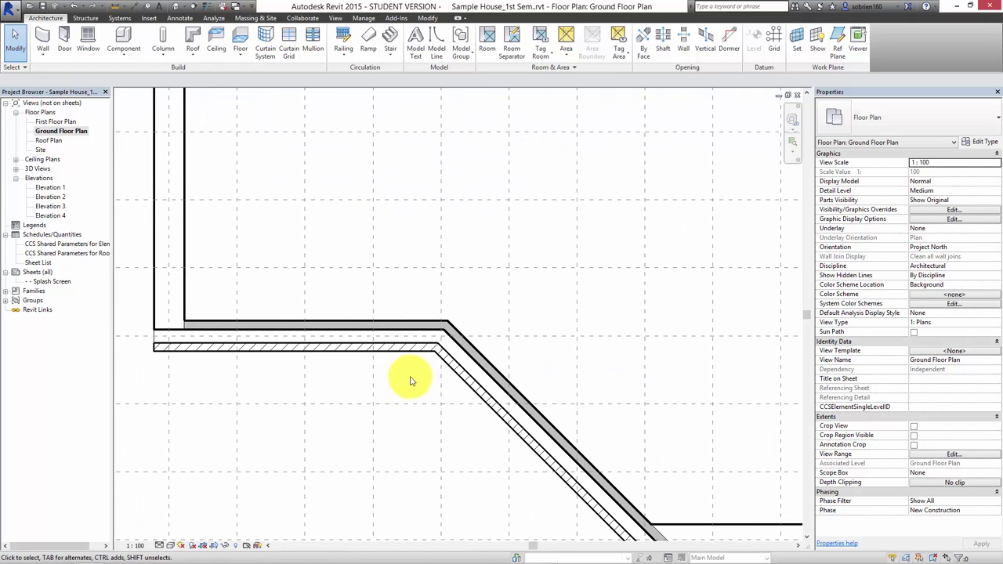
pyautogui.scroll(-1, 411, 382)
pyautogui.scroll(-1, 418, 381)
pyautogui.scroll(-1, 403, 385)
pyautogui.moveTo(403, 385); pyautogui.dragTo(414, 405, button='middle')
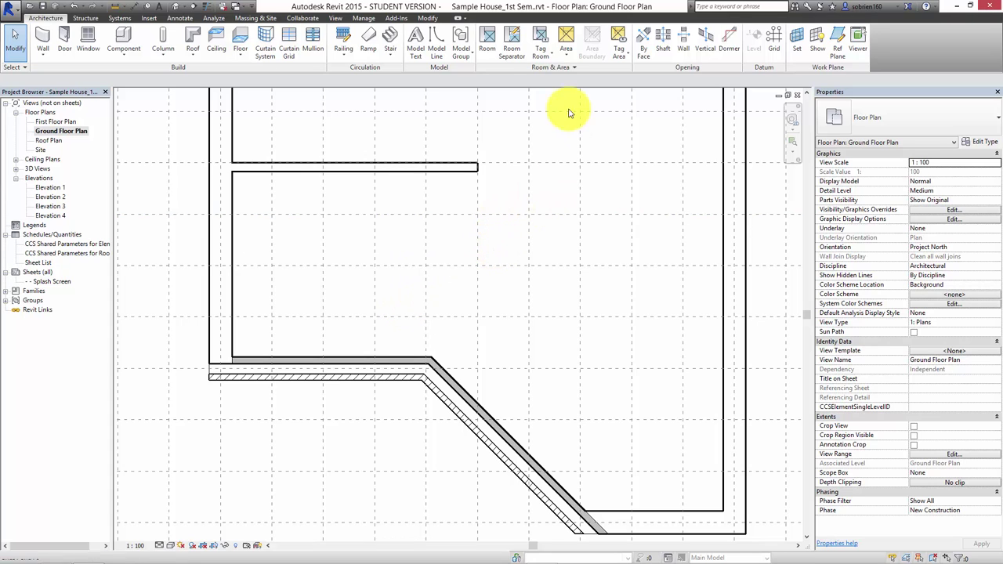
# Tile the 3D view beside the floor plan, closing the Splash Screen sheet, and orbit the model.
pyautogui.click(177, 7)
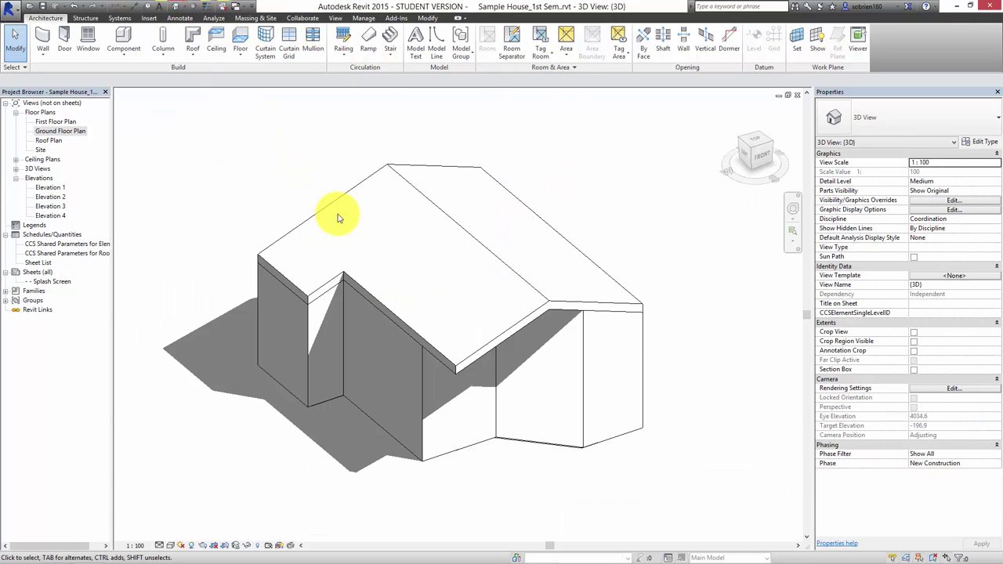
pyautogui.press('w')
pyautogui.press('t')
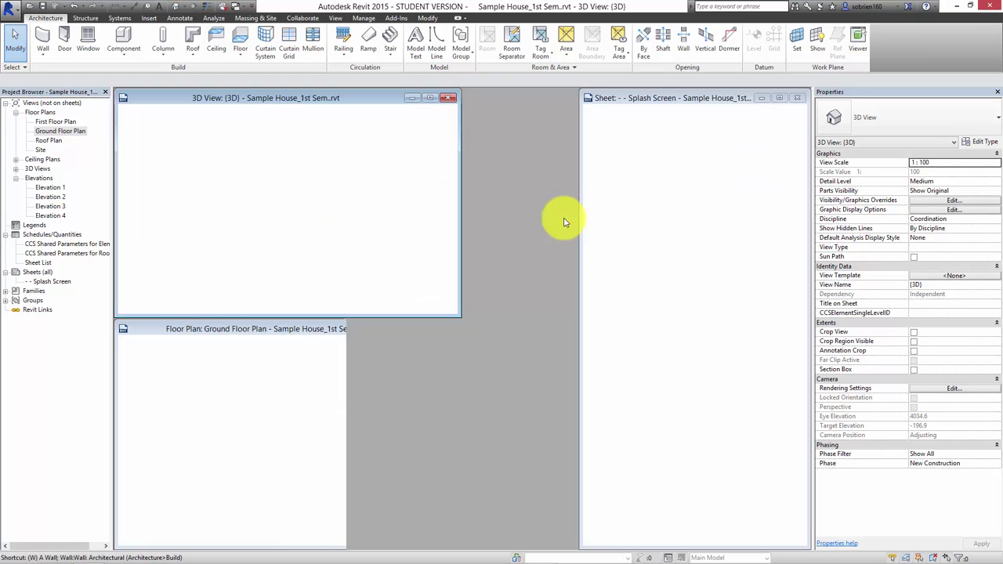
pyautogui.click(798, 99)
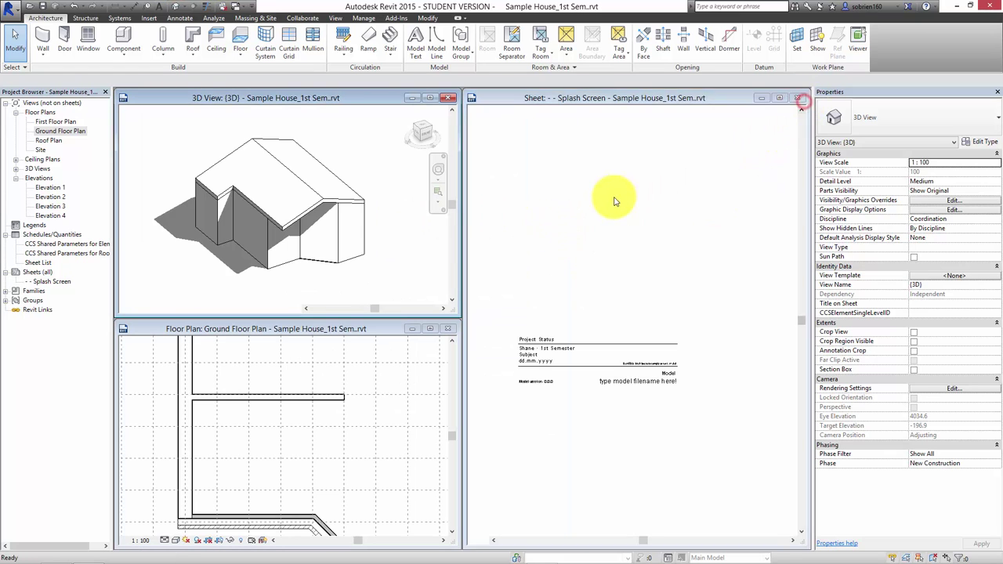
pyautogui.press('w')
pyautogui.press('t')
pyautogui.moveTo(337, 325)
pyautogui.keyDown('shift'); pyautogui.mouseDown(button='middle')
pyautogui.moveTo(308, 332)
pyautogui.moveTo(314, 475)
pyautogui.moveTo(298, 466)
pyautogui.moveTo(306, 457)
pyautogui.mouseUp(button='middle'); pyautogui.keyUp('shift')
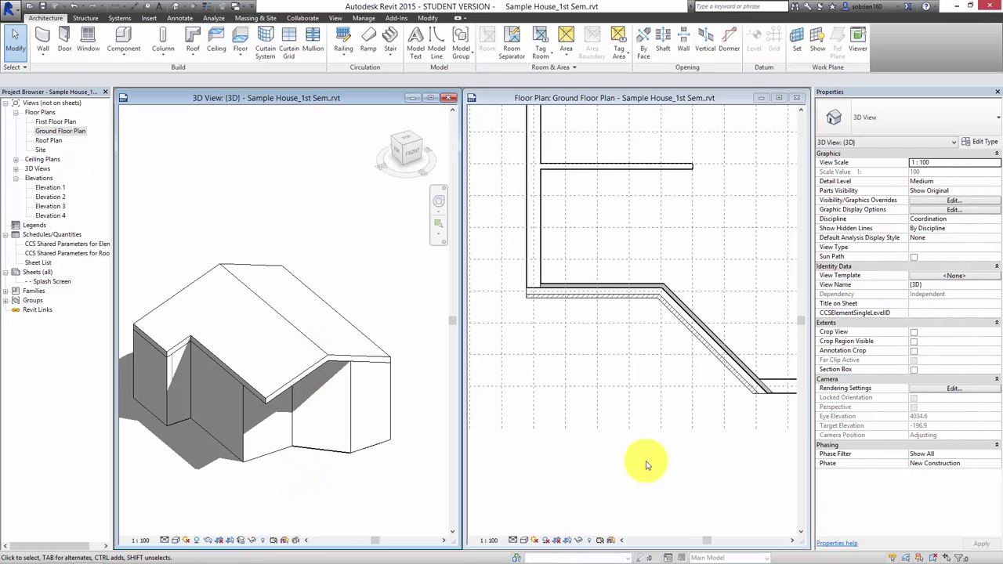
pyautogui.click(698, 337)
# Zoom and pan the floor plan to centre the angled wall corner.
pyautogui.scroll(-2, 667, 476)
pyautogui.scroll(-2, 644, 418)
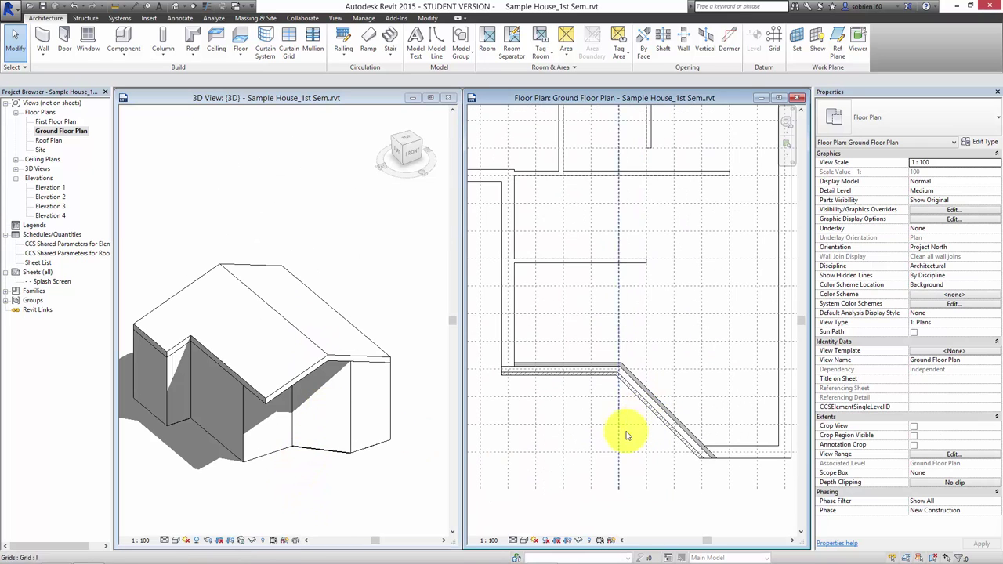
pyautogui.scroll(2, 632, 437)
pyautogui.scroll(2, 605, 425)
pyautogui.scroll(1, 594, 421)
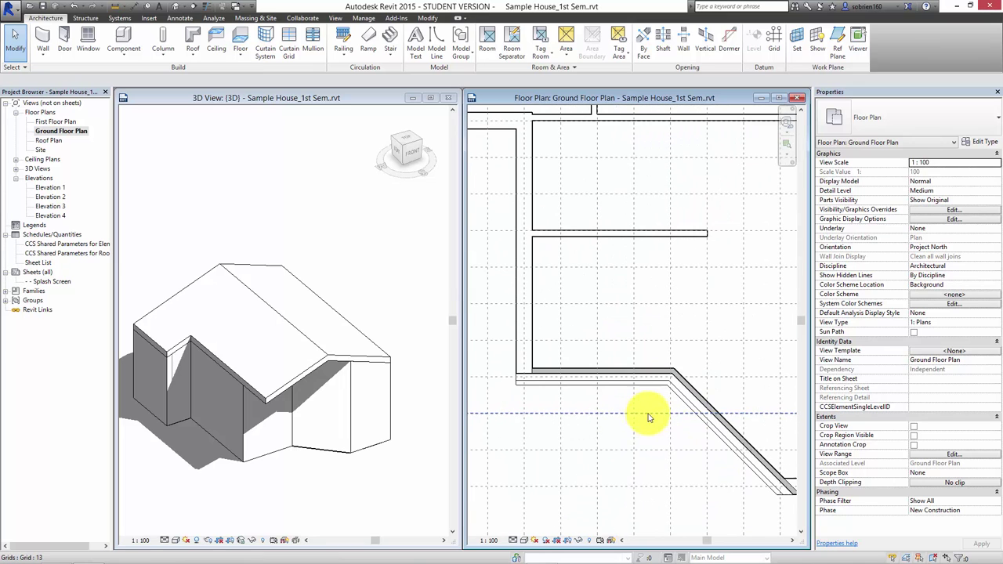
pyautogui.scroll(-1, 627, 415)
pyautogui.moveTo(619, 432)
pyautogui.mouseDown(button='middle')
pyautogui.moveTo(615, 418)
pyautogui.moveTo(605, 422)
pyautogui.mouseUp(button='middle')
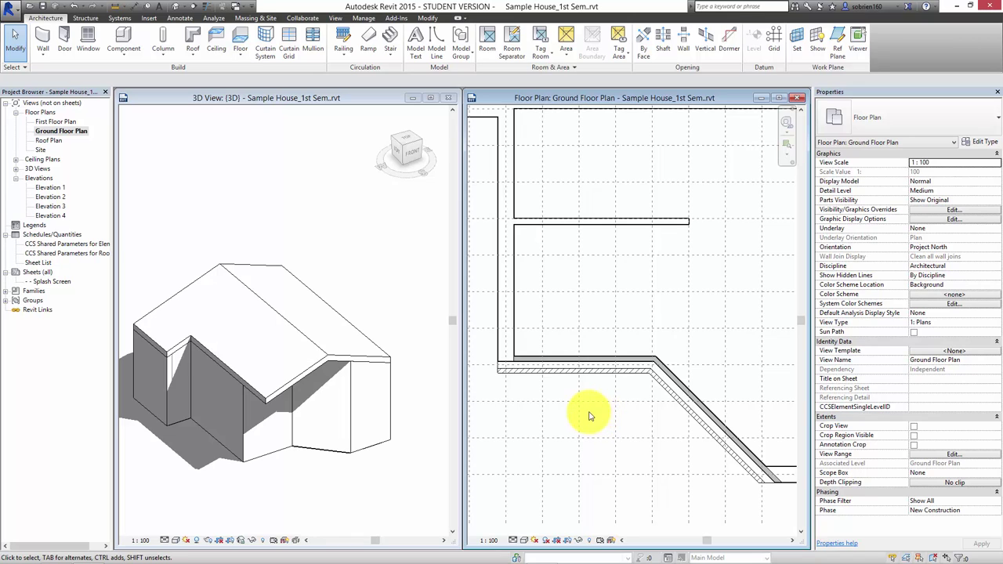
pyautogui.scroll(2, 604, 404)
pyautogui.scroll(1, 666, 353)
pyautogui.moveTo(667, 359); pyautogui.dragTo(601, 398, button='middle')
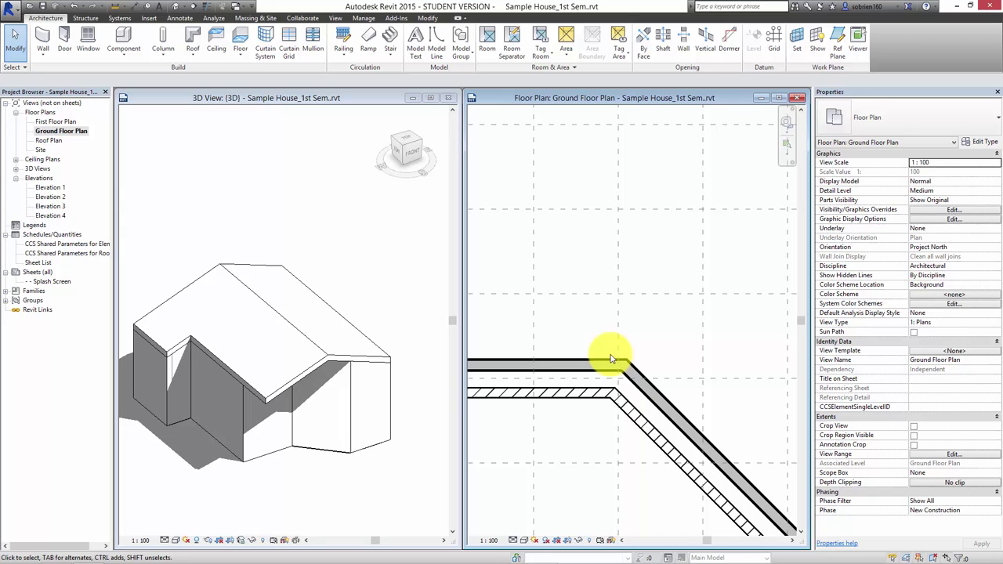
pyautogui.scroll(1, 632, 330)
pyautogui.scroll(1, 645, 343)
pyautogui.scroll(1, 641, 351)
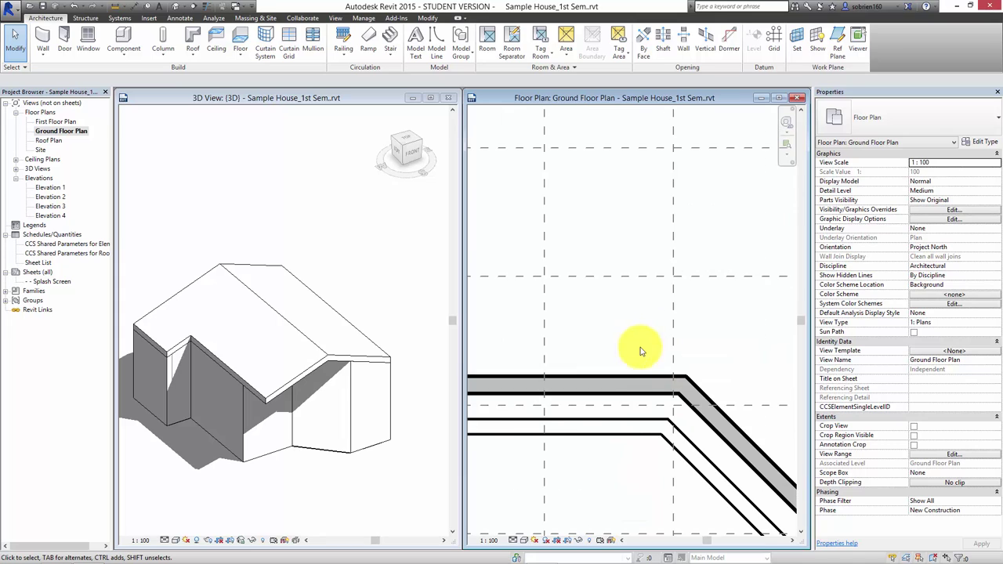
pyautogui.moveTo(640, 350); pyautogui.dragTo(591, 345, button='middle')
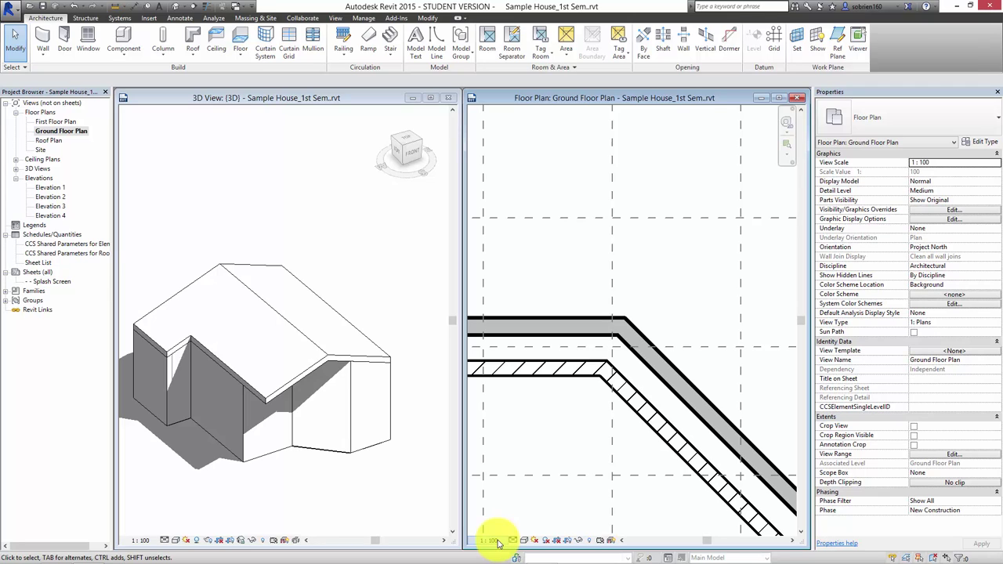
# Try the plan's view scale at 1:50 and 1:10, leaving it at 1:50.
pyautogui.click(496, 541)
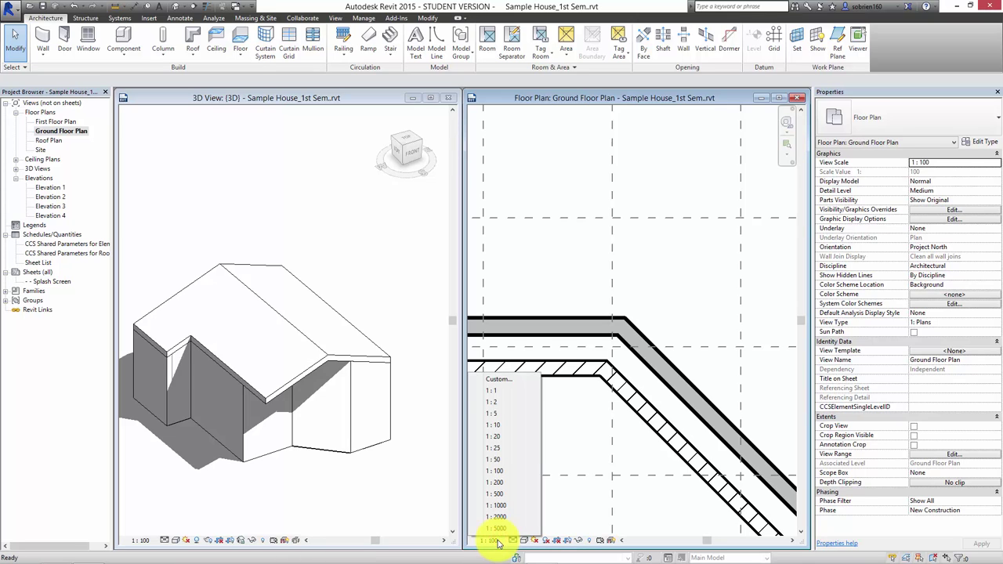
pyautogui.click(495, 461)
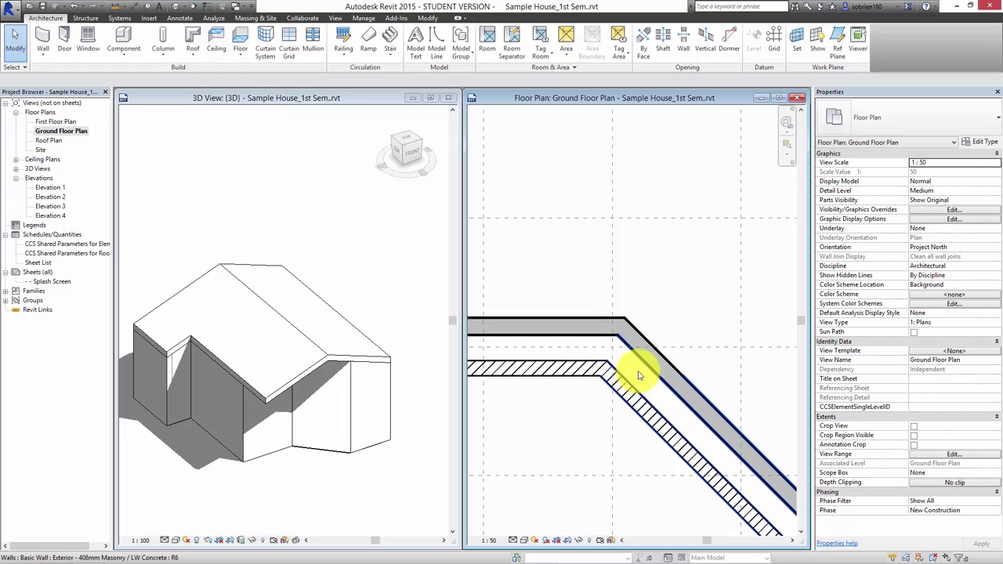
pyautogui.click(489, 540)
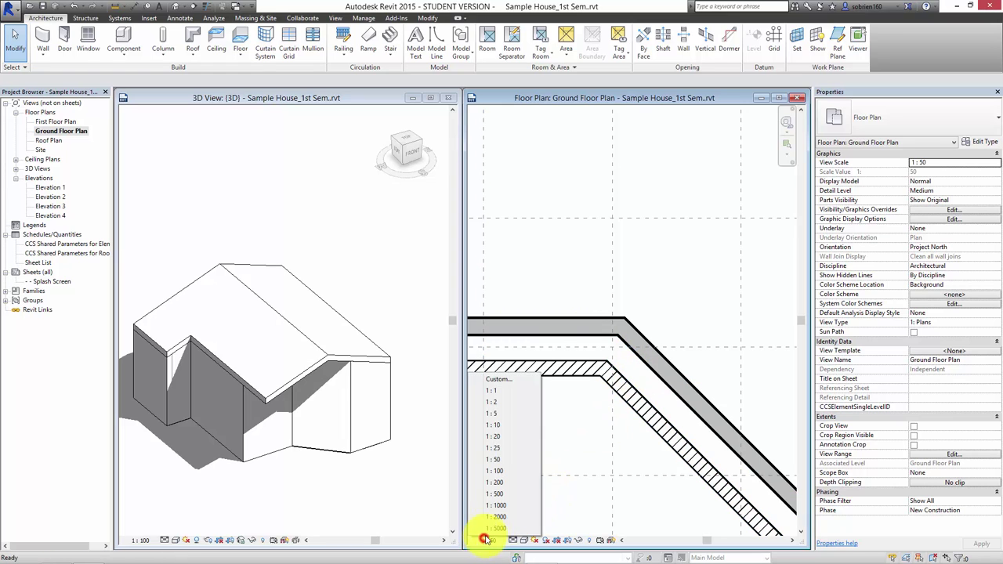
pyautogui.click(502, 425)
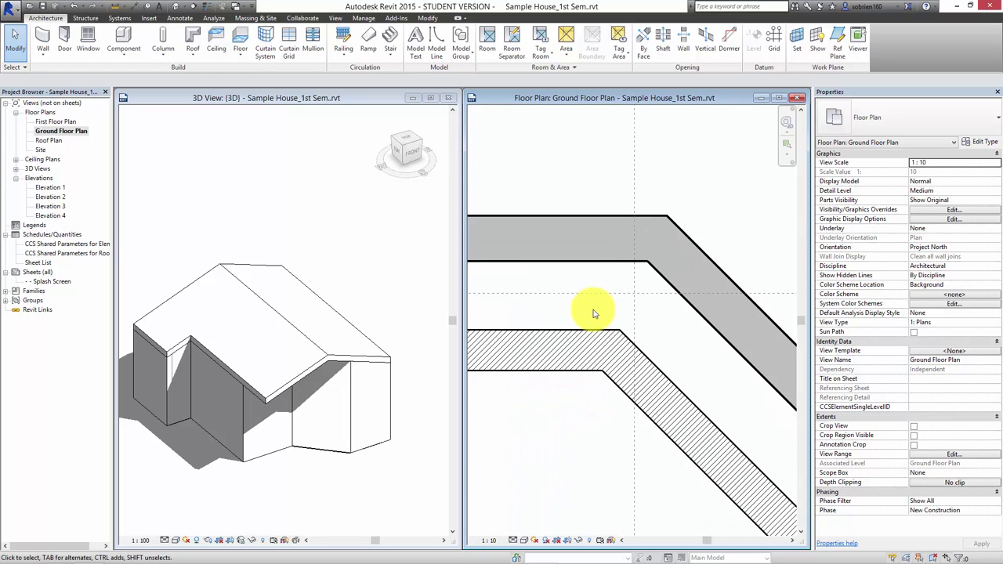
pyautogui.scroll(-5, 594, 313)
pyautogui.click(492, 541)
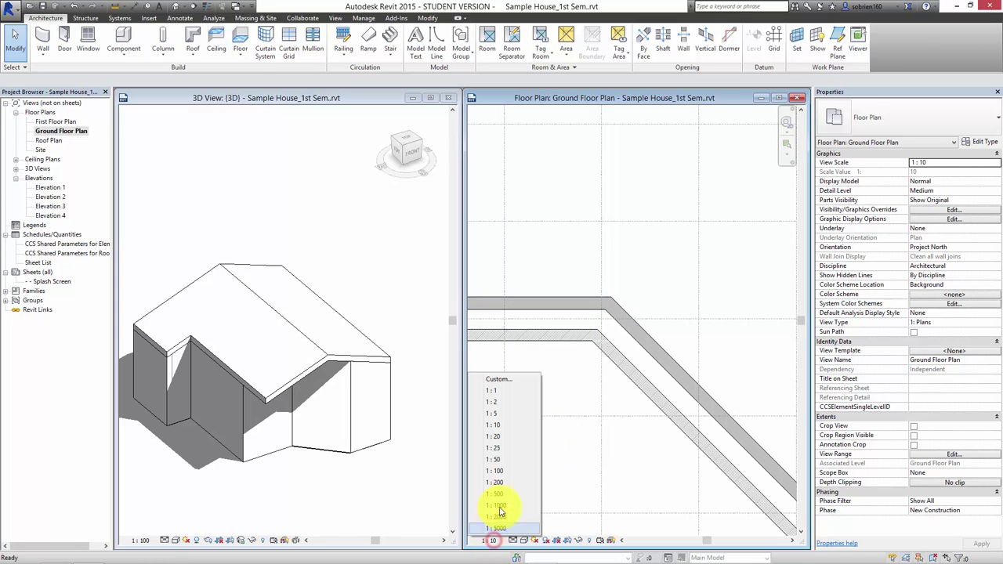
pyautogui.click(500, 458)
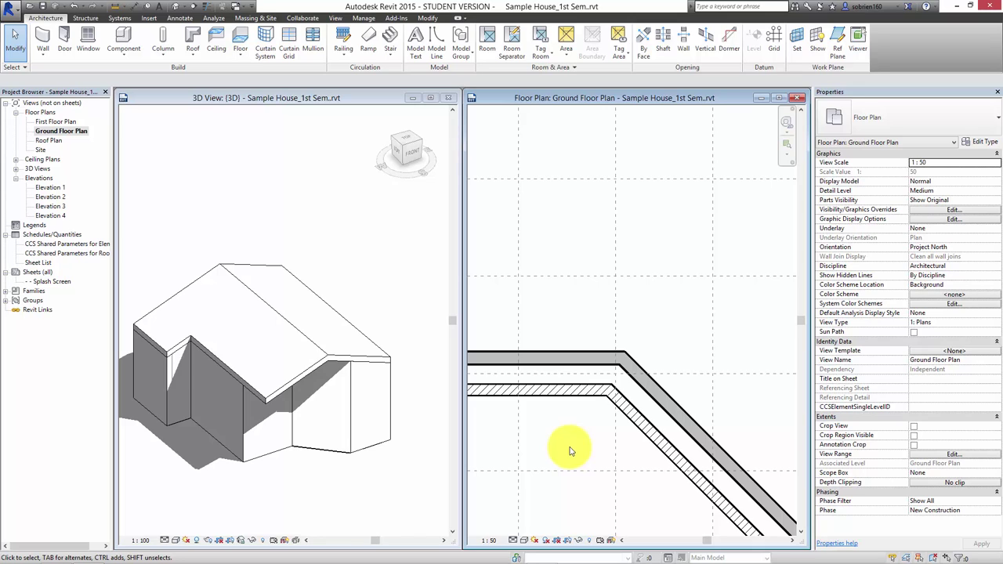
pyautogui.scroll(1, 605, 409)
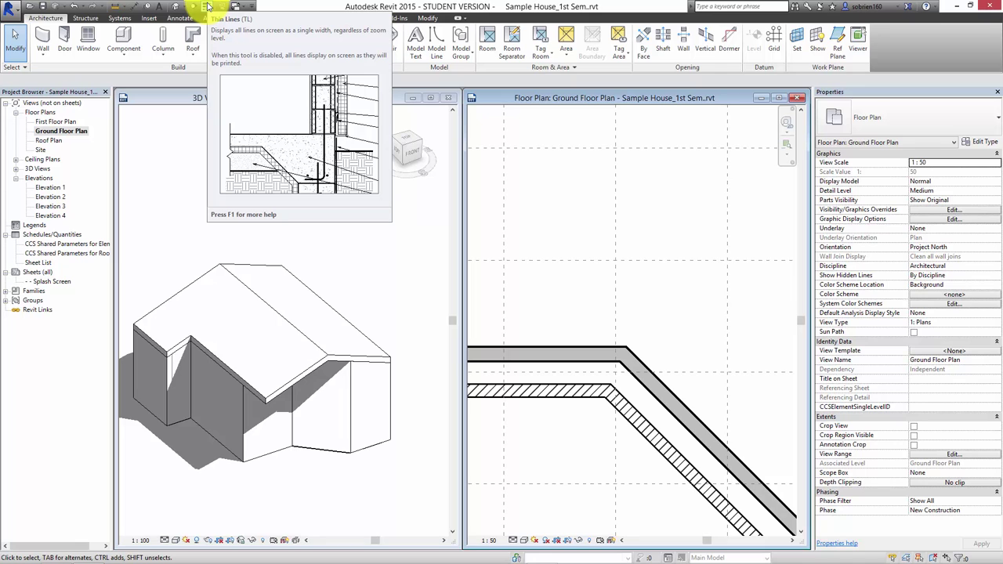
# Turn on Thin Lines and zoom around the plan to inspect the walls.
pyautogui.click(208, 6)
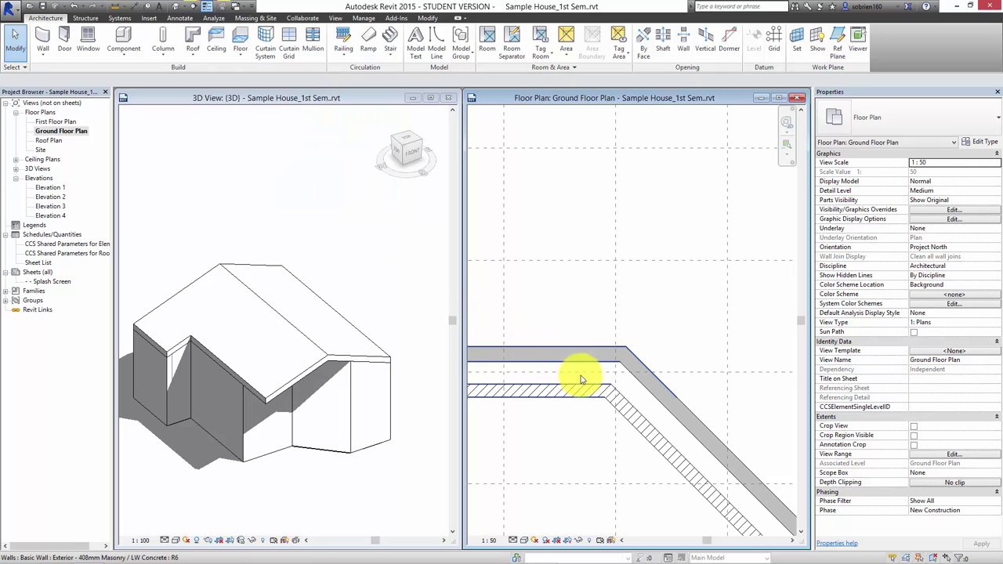
pyautogui.scroll(-3, 588, 388)
pyautogui.scroll(2, 589, 408)
pyautogui.scroll(2, 588, 368)
pyautogui.scroll(2, 580, 322)
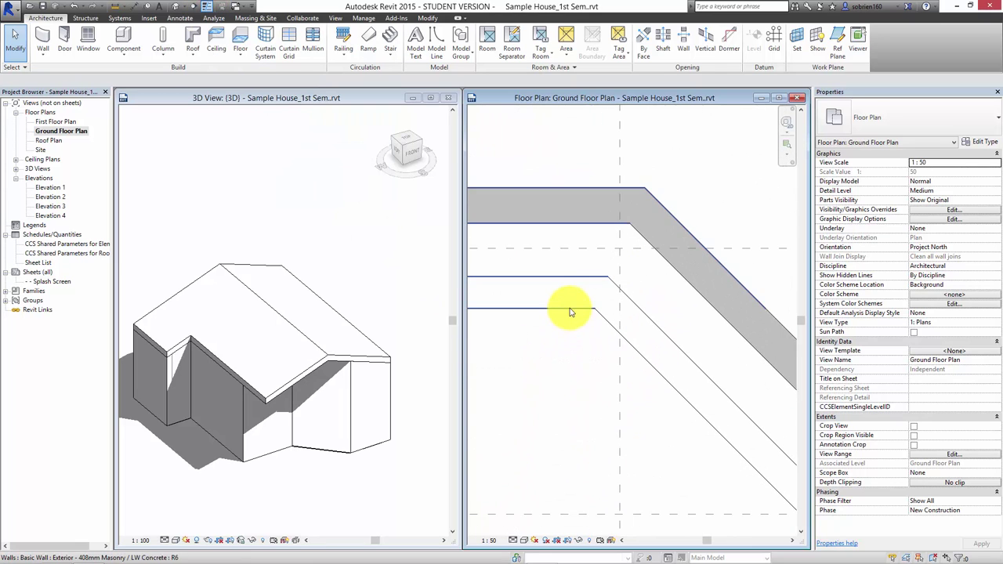
pyautogui.scroll(-1, 580, 435)
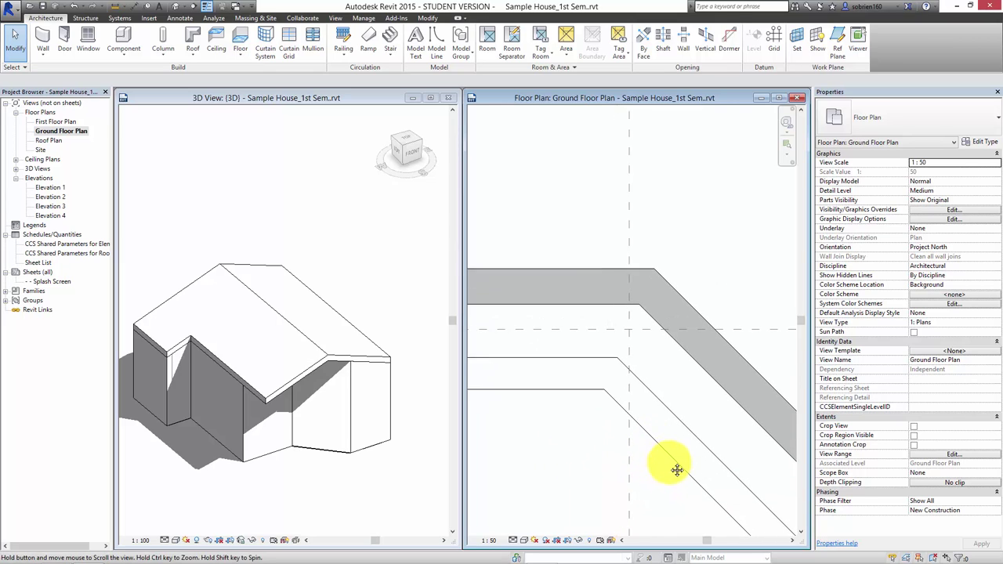
pyautogui.scroll(-1, 674, 510)
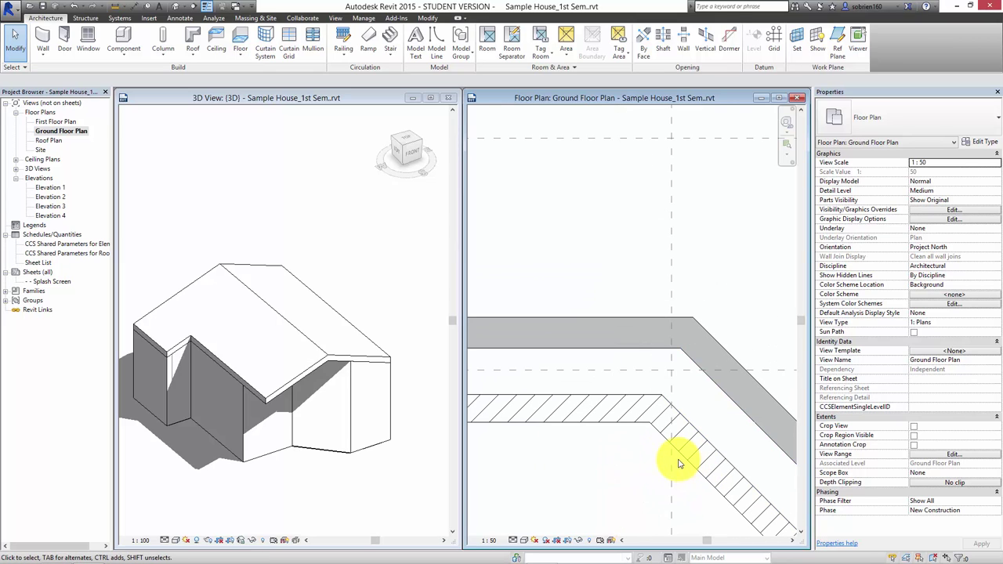
# Toggle Thin Lines repeatedly to compare line weights, then centre the horizontal wall.
pyautogui.click(207, 8)
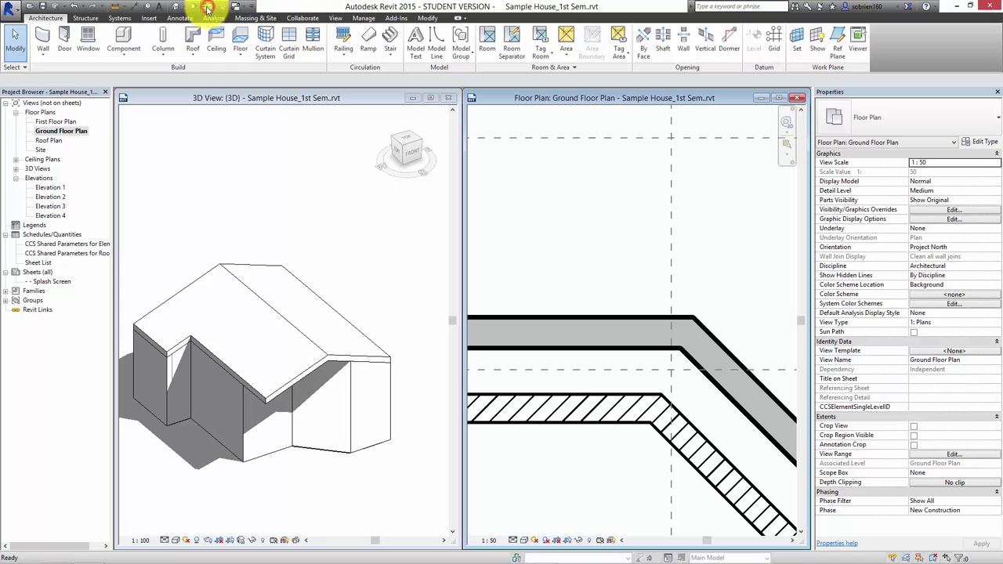
pyautogui.click(208, 8)
pyautogui.click(208, 8)
pyautogui.click(207, 8)
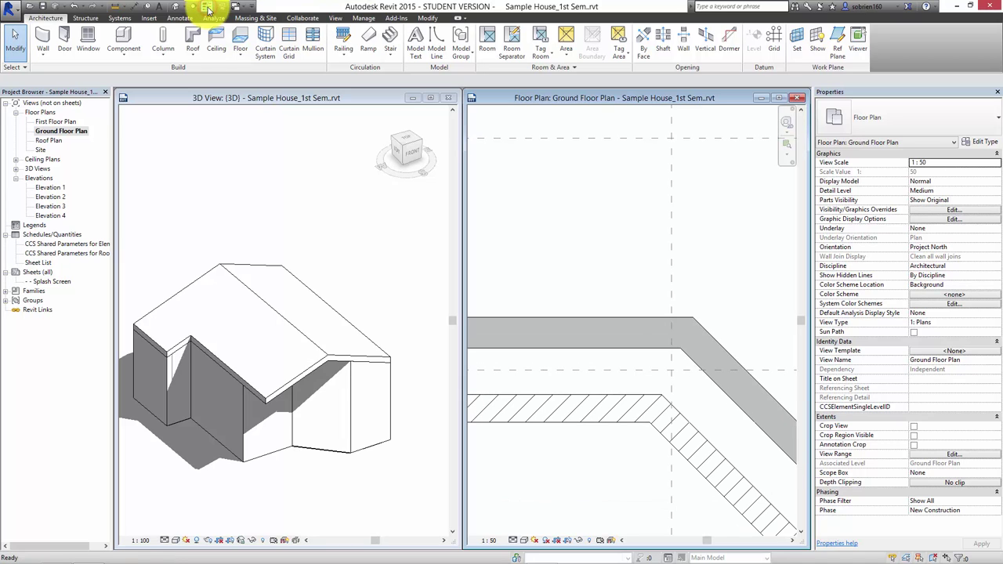
pyautogui.click(208, 8)
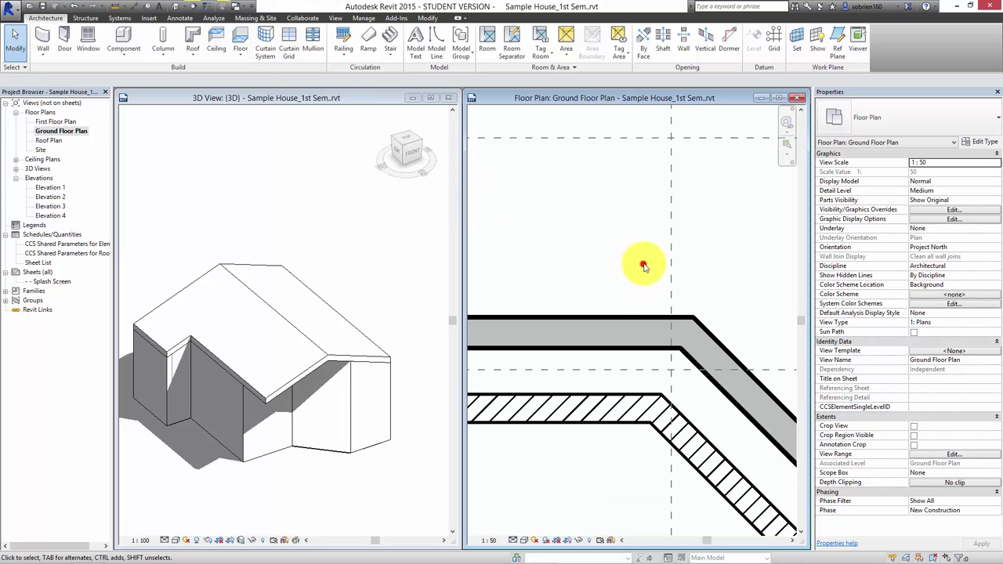
pyautogui.moveTo(556, 442)
pyautogui.mouseDown(button='middle')
pyautogui.moveTo(566, 385)
pyautogui.moveTo(588, 425)
pyautogui.moveTo(567, 410)
pyautogui.mouseUp(button='middle')
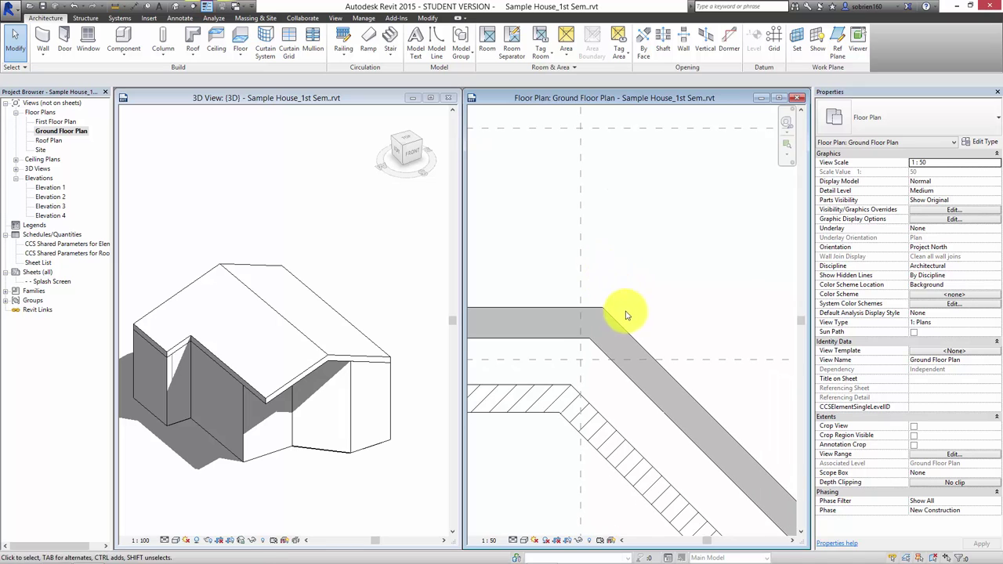
pyautogui.moveTo(634, 309)
pyautogui.mouseDown(button='middle')
pyautogui.moveTo(601, 258)
pyautogui.moveTo(684, 456)
pyautogui.mouseUp(button='middle')
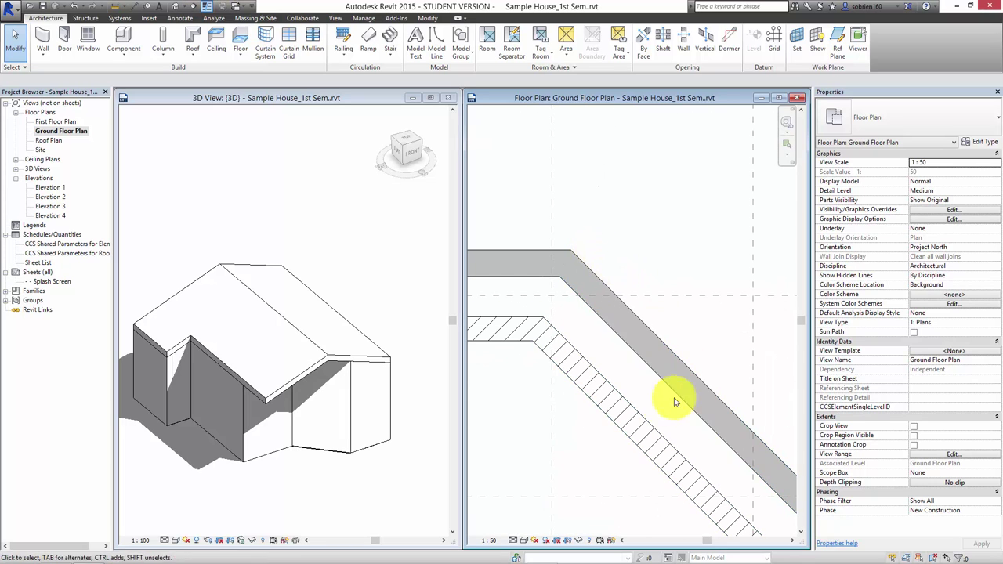
# Select the horizontal Exterior - 408mm Masonry / LW Concrete wall and open its type properties.
pyautogui.click(579, 381)
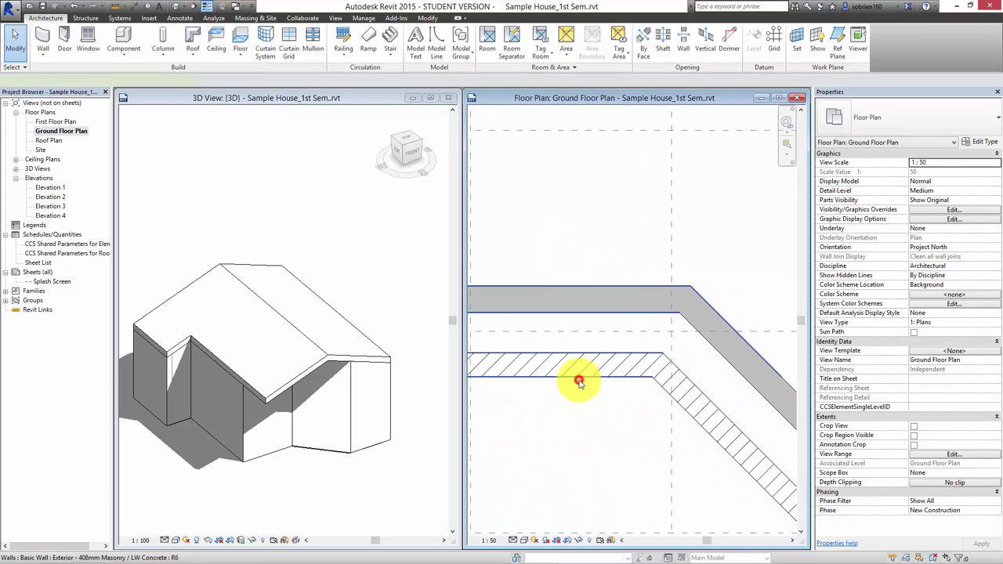
pyautogui.scroll(-2, 584, 395)
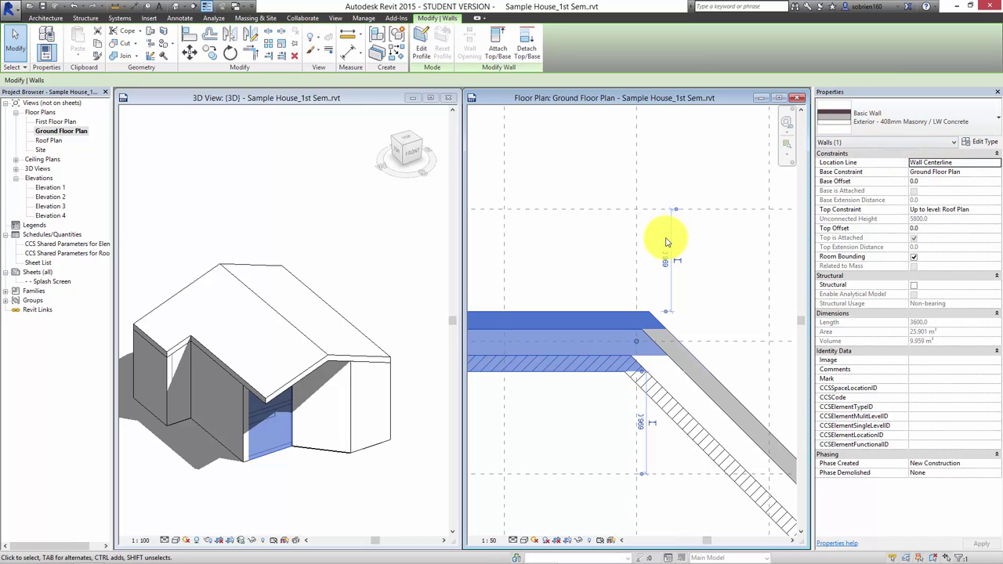
pyautogui.click(977, 146)
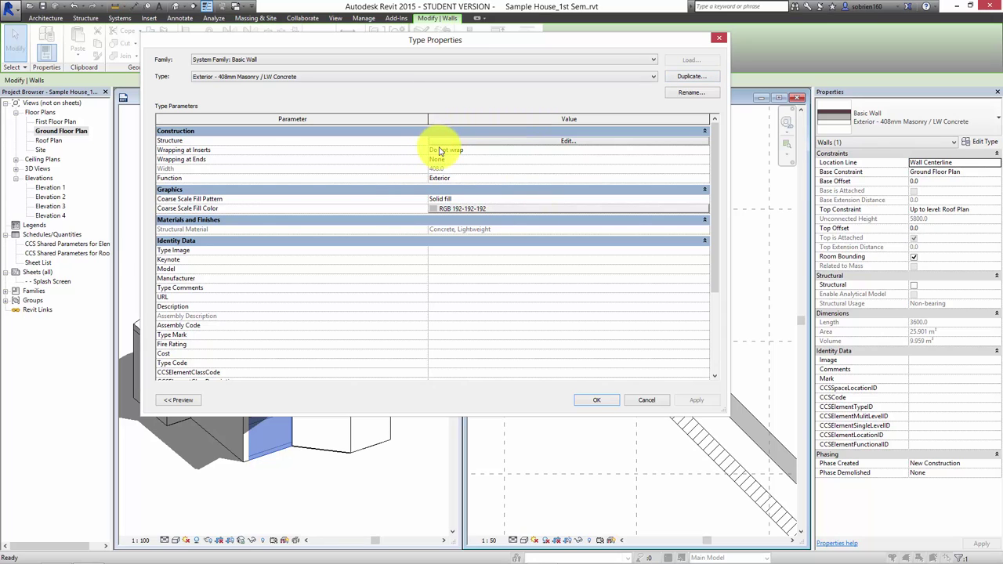
# Duplicate the wall type as 'Test Wall' and reposition the Type Properties dialog.
pyautogui.click(676, 78)
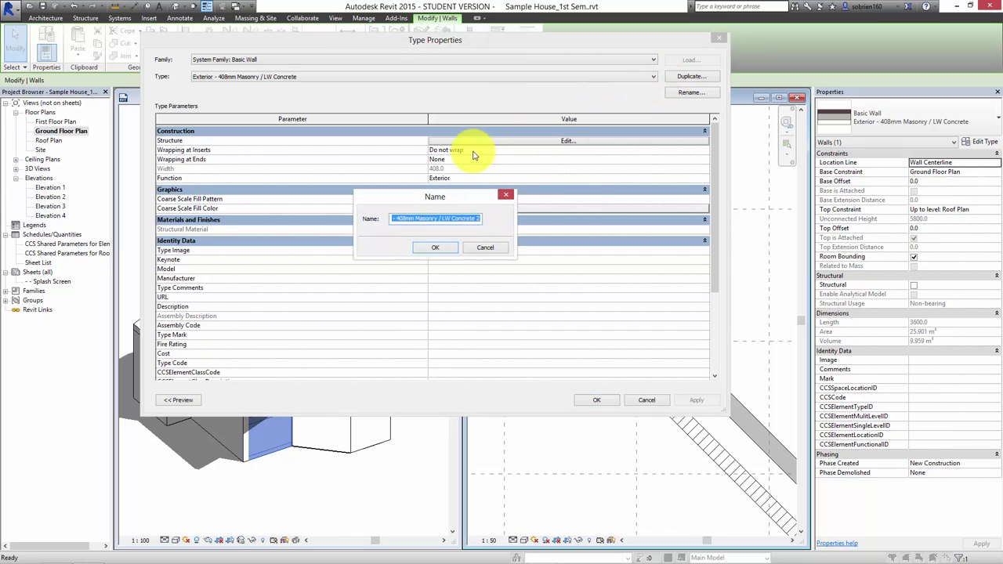
pyautogui.write('Test Wall')
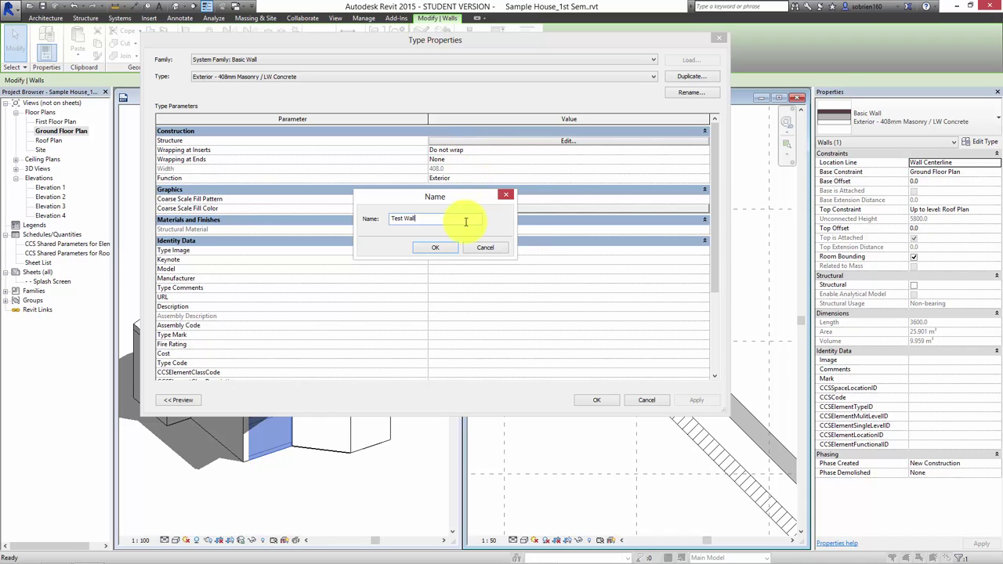
pyautogui.click(444, 250)
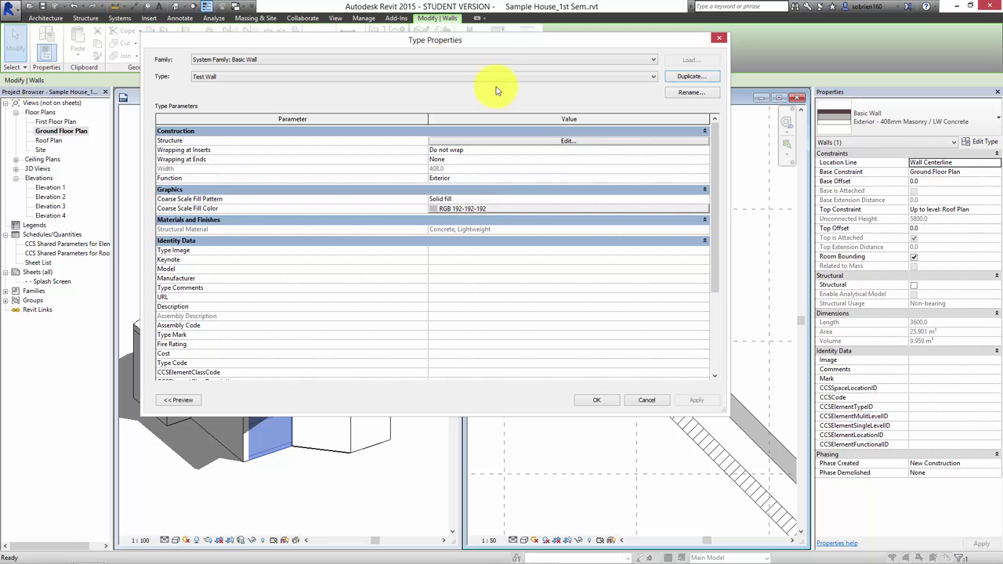
pyautogui.moveTo(490, 43); pyautogui.dragTo(713, 137)
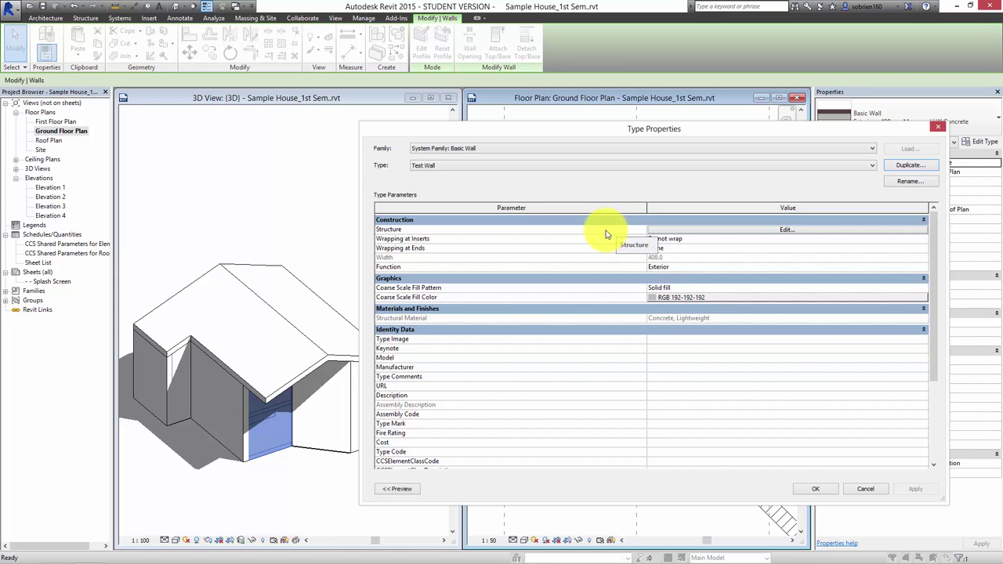
pyautogui.moveTo(679, 131); pyautogui.dragTo(612, 102)
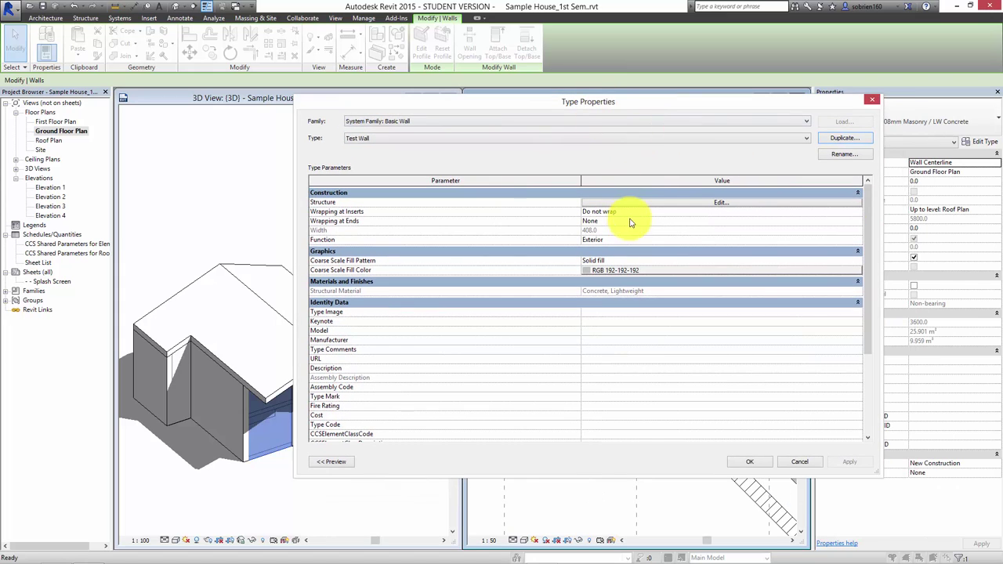
# Open Test Wall's Structure in Edit Assembly, then resize and move the dialog right.
pyautogui.click(720, 205)
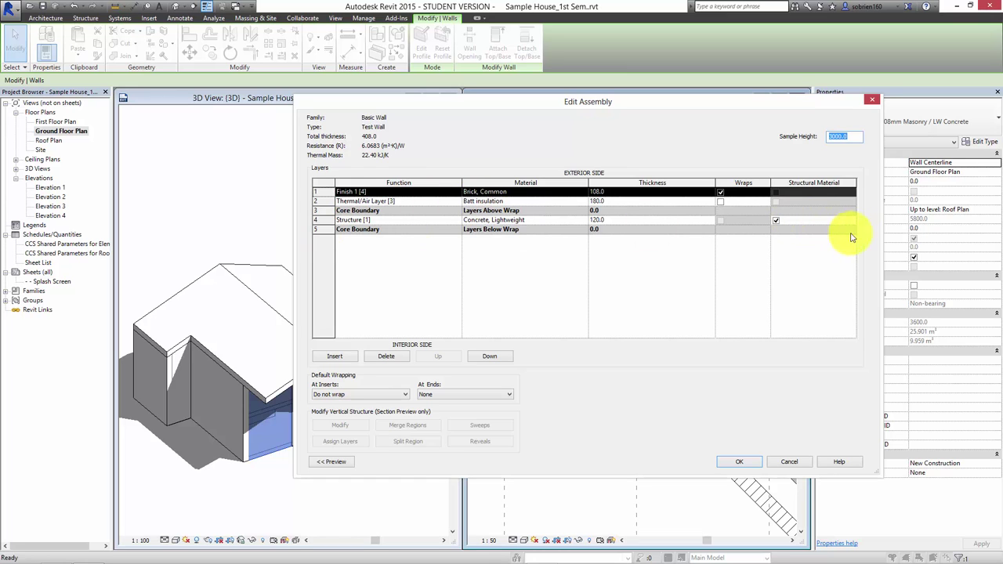
pyautogui.moveTo(881, 223); pyautogui.dragTo(725, 223)
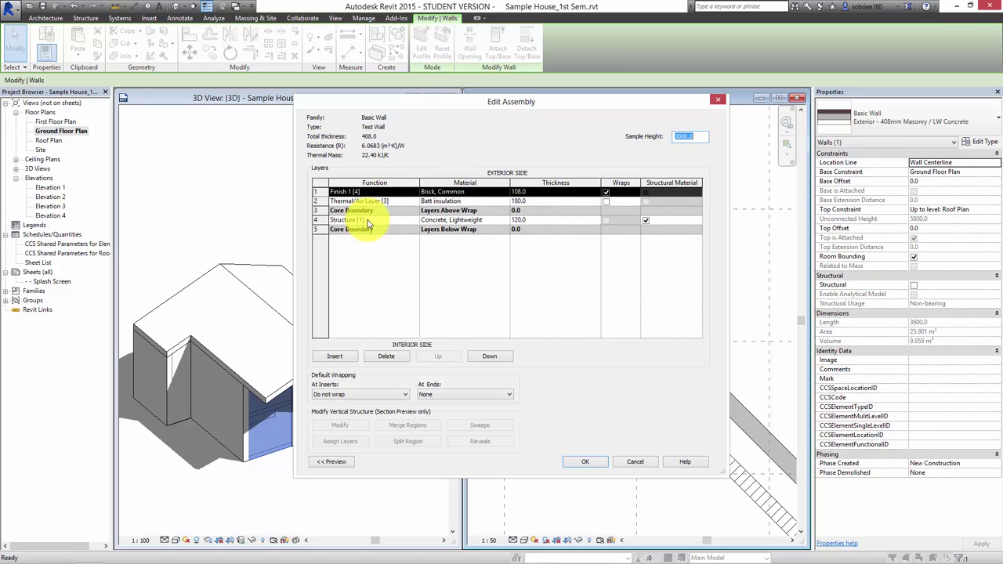
pyautogui.moveTo(509, 102); pyautogui.dragTo(592, 93)
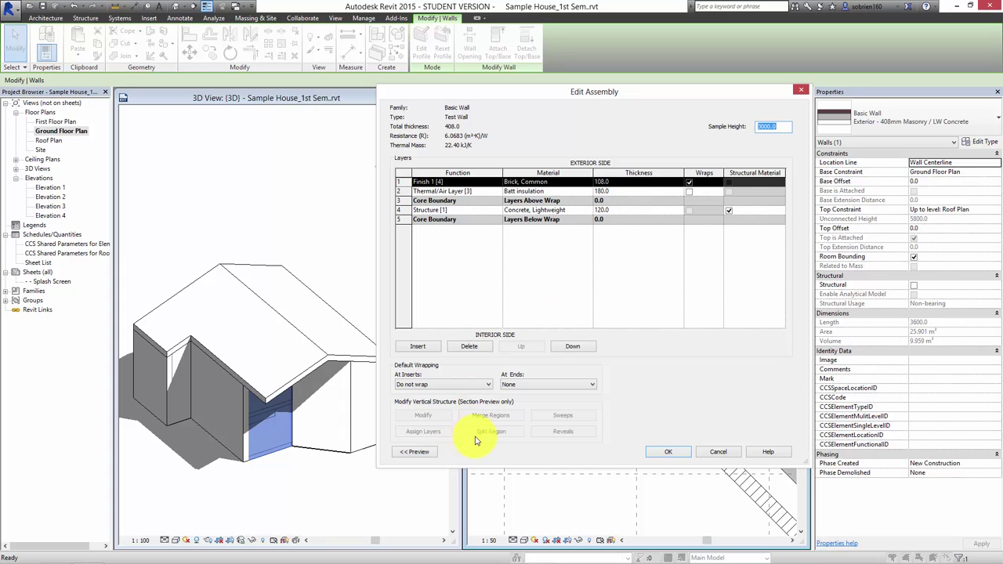
# Show the wall preview beside the layers as a Section view.
pyautogui.click(421, 453)
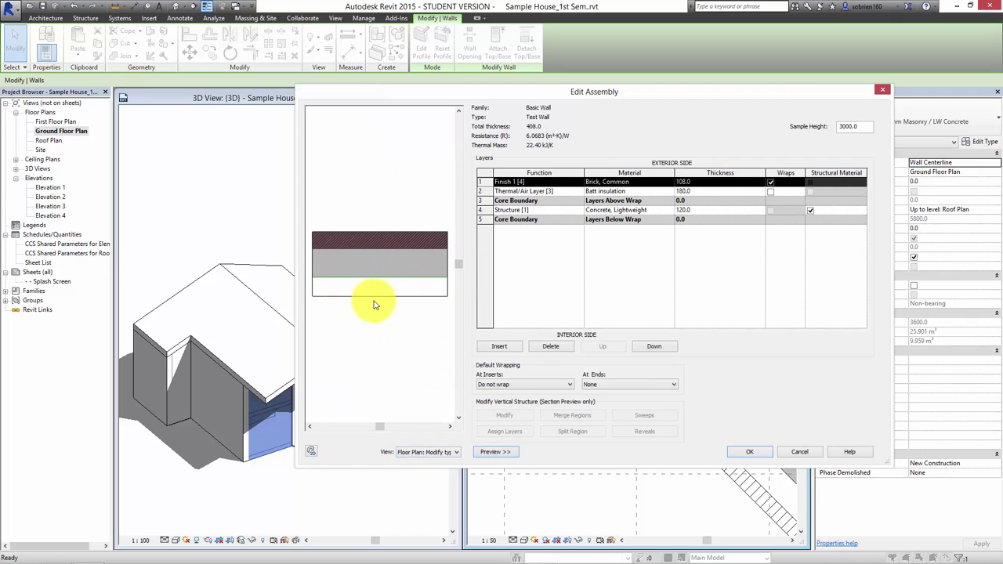
pyautogui.click(453, 454)
pyautogui.click(439, 469)
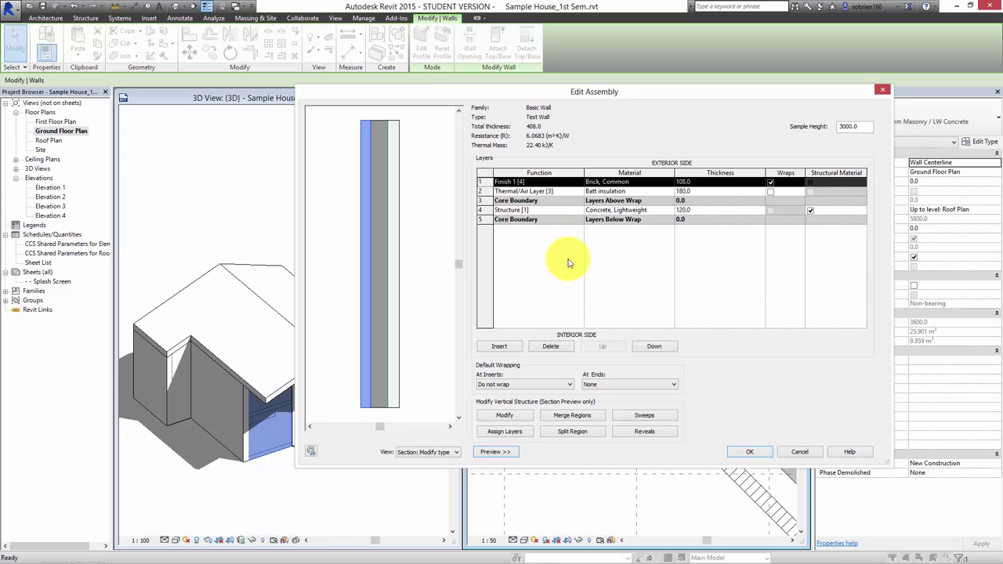
# Insert a new layer, set its function to Finish 2 [5], and browse its material.
pyautogui.click(500, 347)
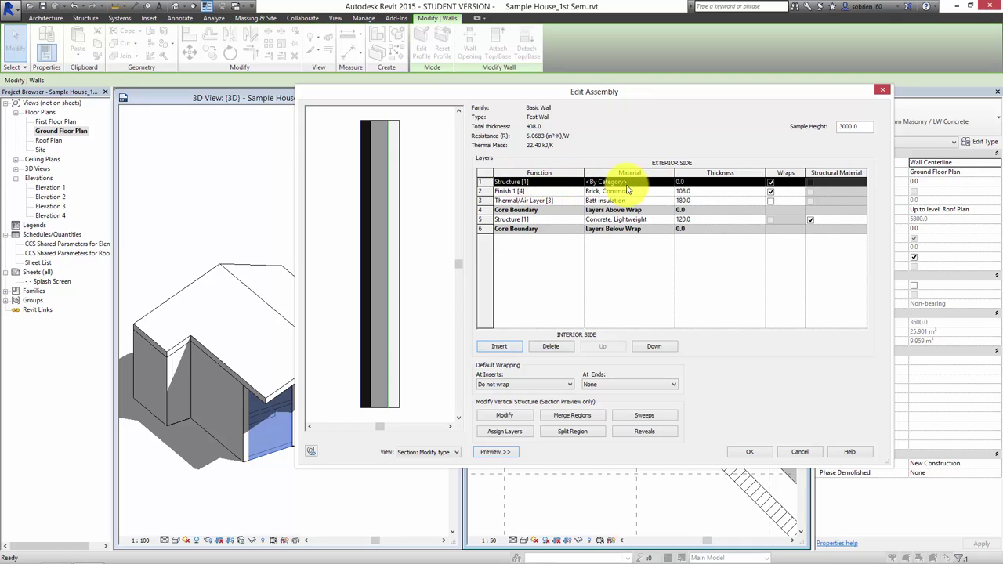
pyautogui.click(581, 182)
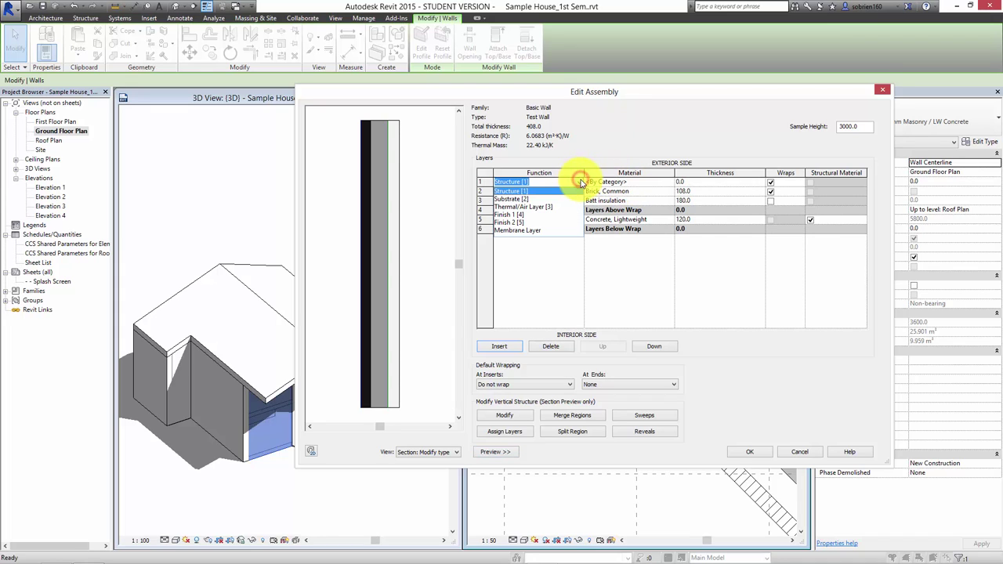
pyautogui.click(520, 222)
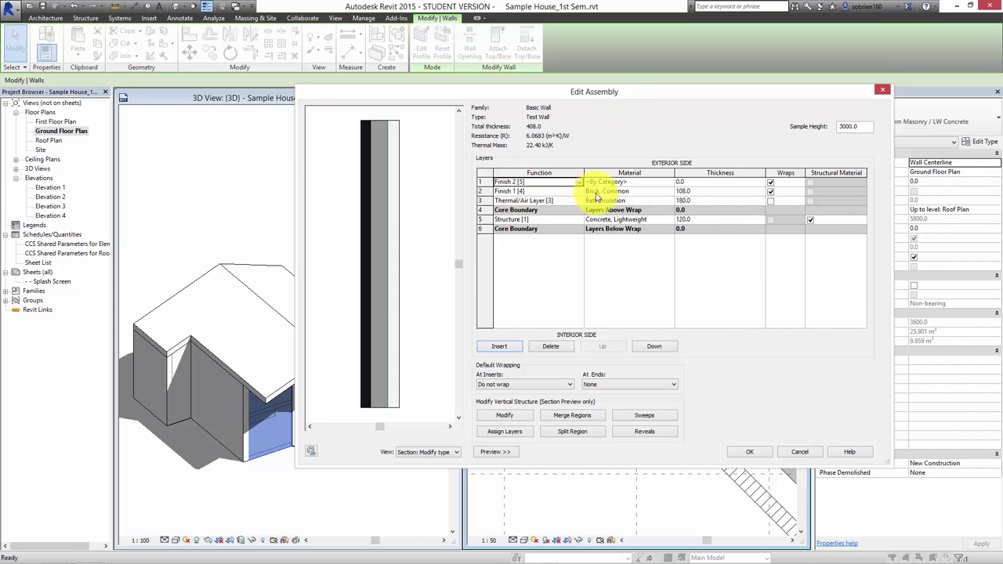
pyautogui.click(655, 185)
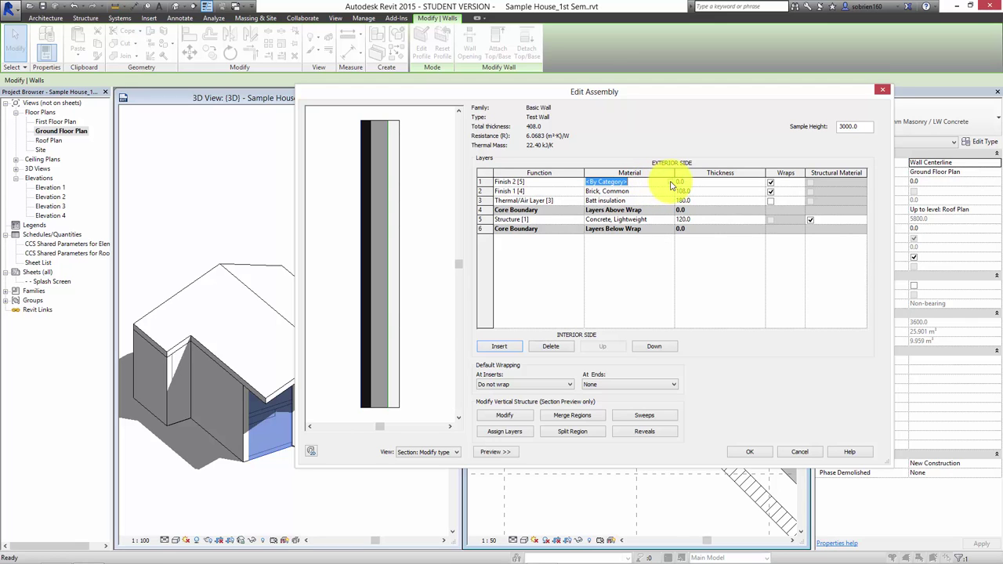
pyautogui.click(671, 184)
pyautogui.click(671, 182)
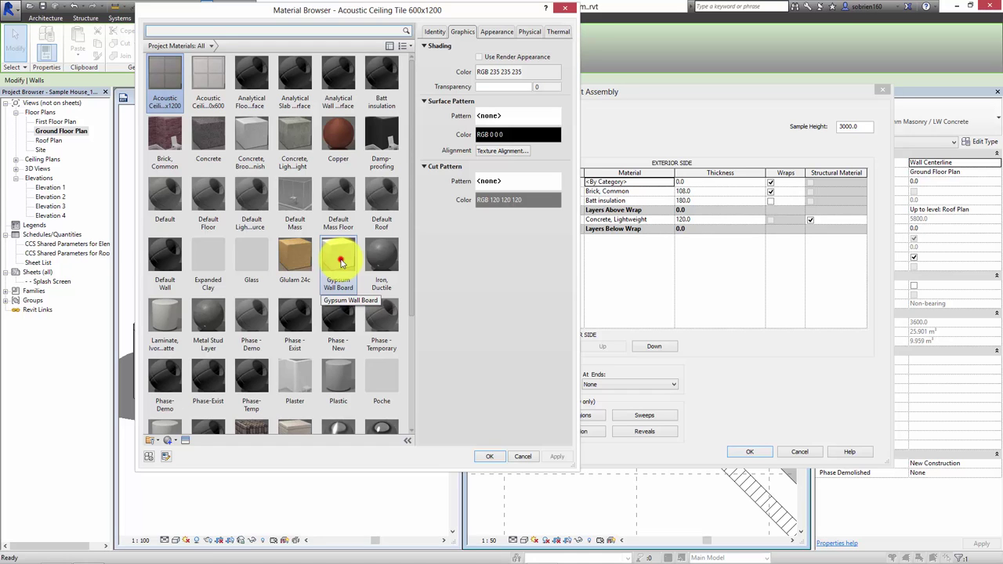
# Make the Finish 2 layer Gypsum Wall Board, 13 thick, for a 421.0 total.
pyautogui.doubleClick(341, 260)
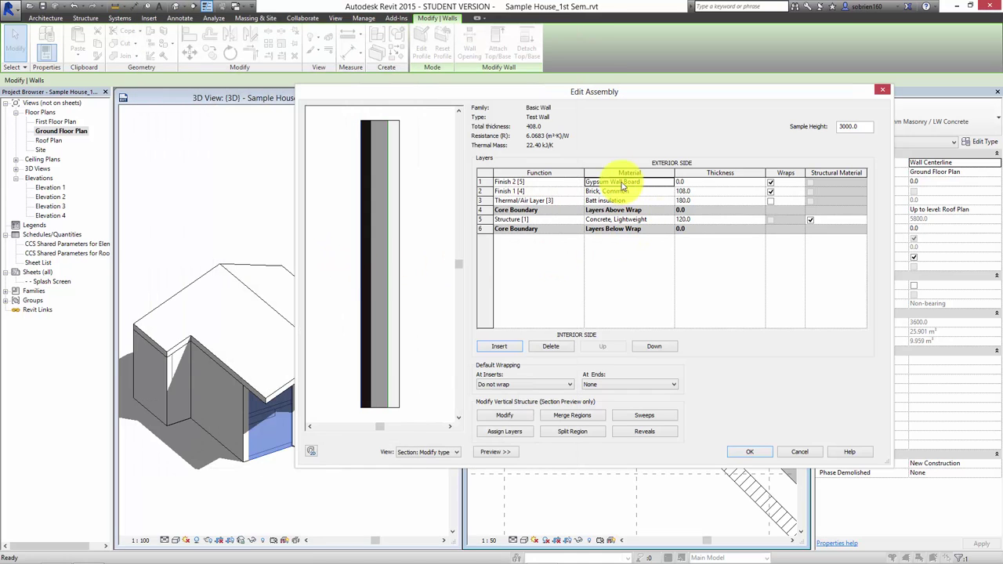
pyautogui.click(693, 182)
pyautogui.write('13')
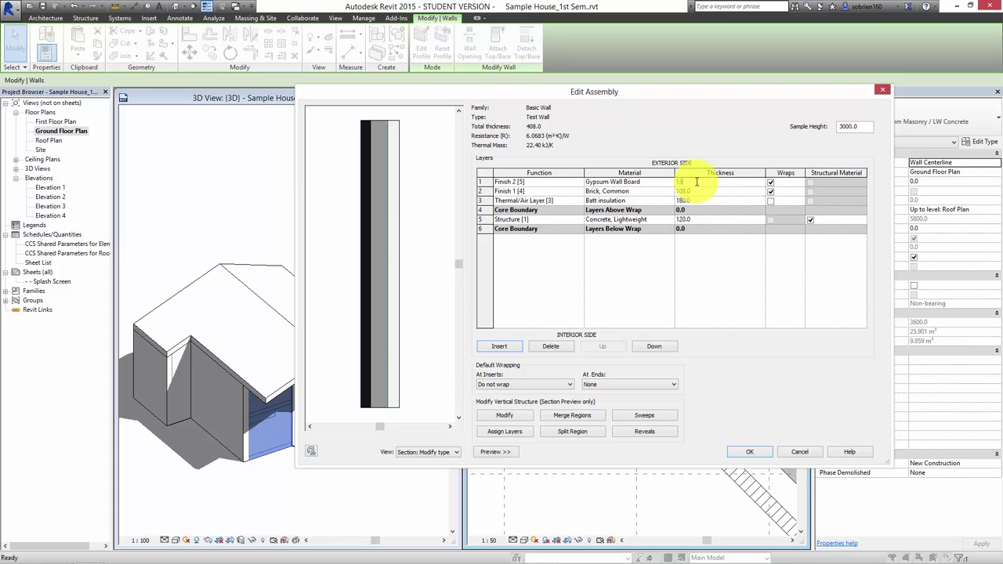
pyautogui.click(690, 192)
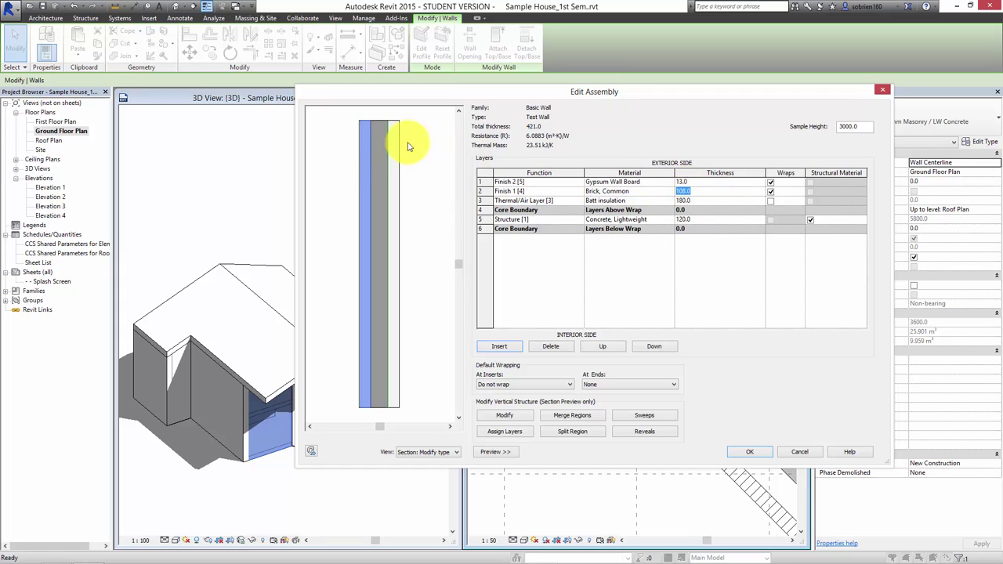
# Select the gypsum Finish 2 layer and move it down through the wall layers.
pyautogui.click(347, 150)
pyautogui.scroll(2, 357, 149)
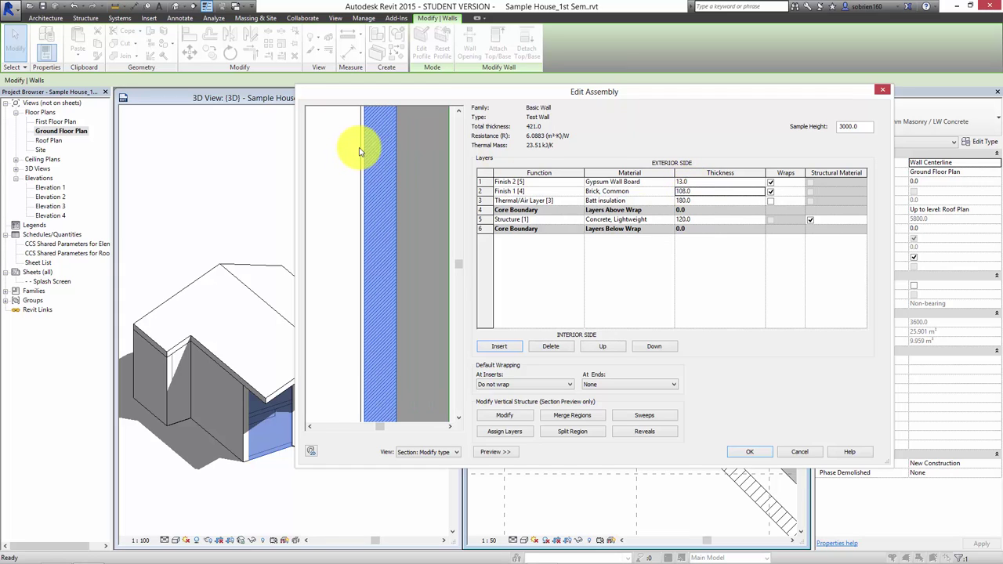
pyautogui.moveTo(370, 139)
pyautogui.mouseDown(button='middle')
pyautogui.moveTo(369, 265)
pyautogui.moveTo(366, 212)
pyautogui.moveTo(353, 198)
pyautogui.mouseUp(button='middle')
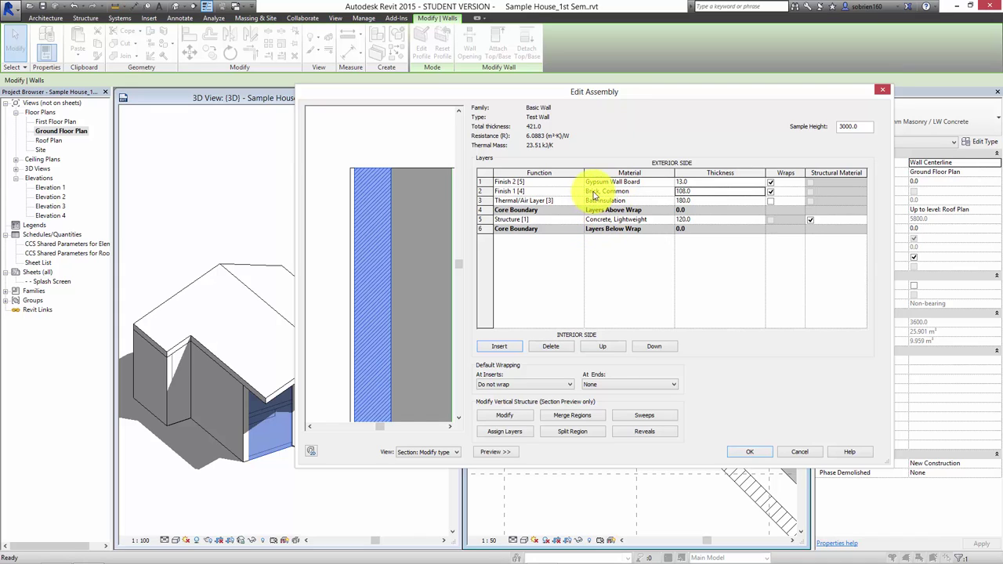
pyautogui.click(543, 185)
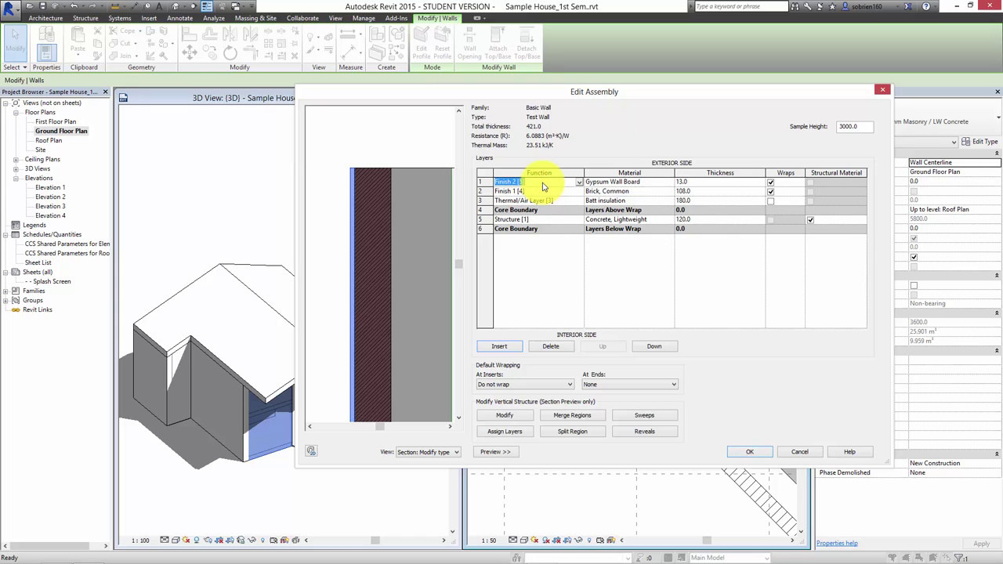
pyautogui.click(654, 347)
pyautogui.click(653, 346)
pyautogui.click(654, 347)
pyautogui.click(654, 346)
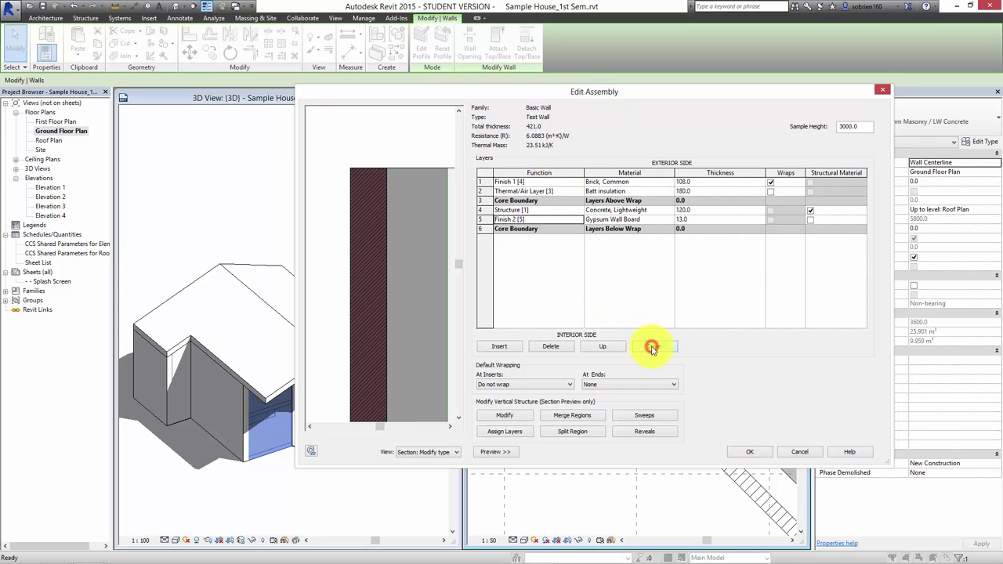
pyautogui.click(652, 348)
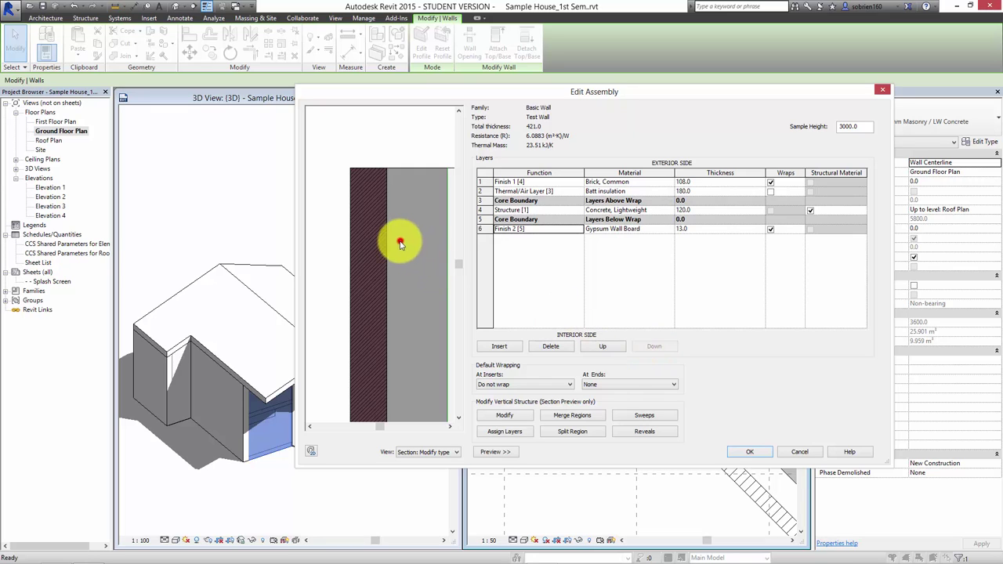
# Reposition the gypsum layer until it sits below the lower Core Boundary in row 6.
pyautogui.moveTo(399, 240); pyautogui.dragTo(339, 232, button='middle')
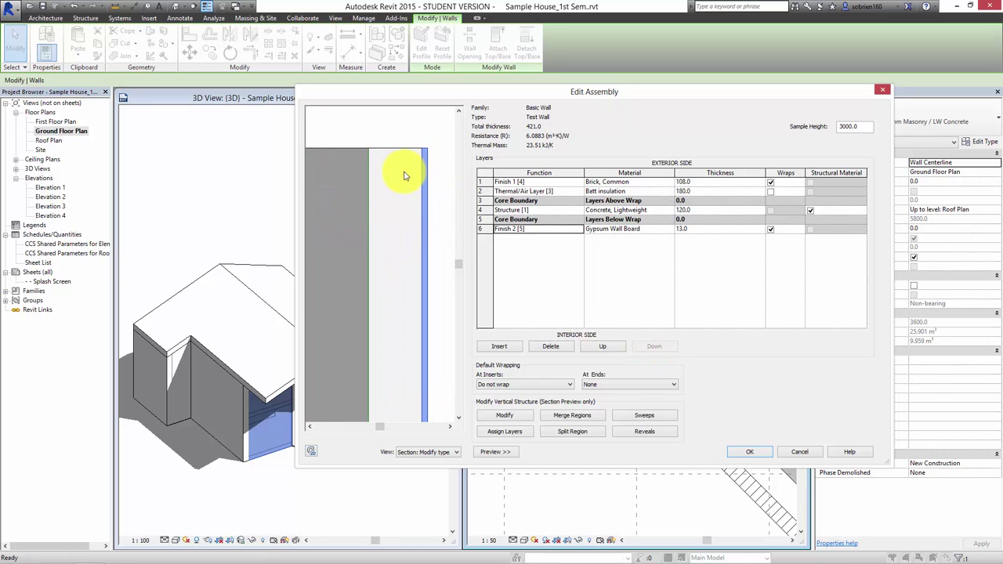
pyautogui.scroll(-2, 395, 192)
pyautogui.moveTo(386, 229); pyautogui.dragTo(392, 168, button='middle')
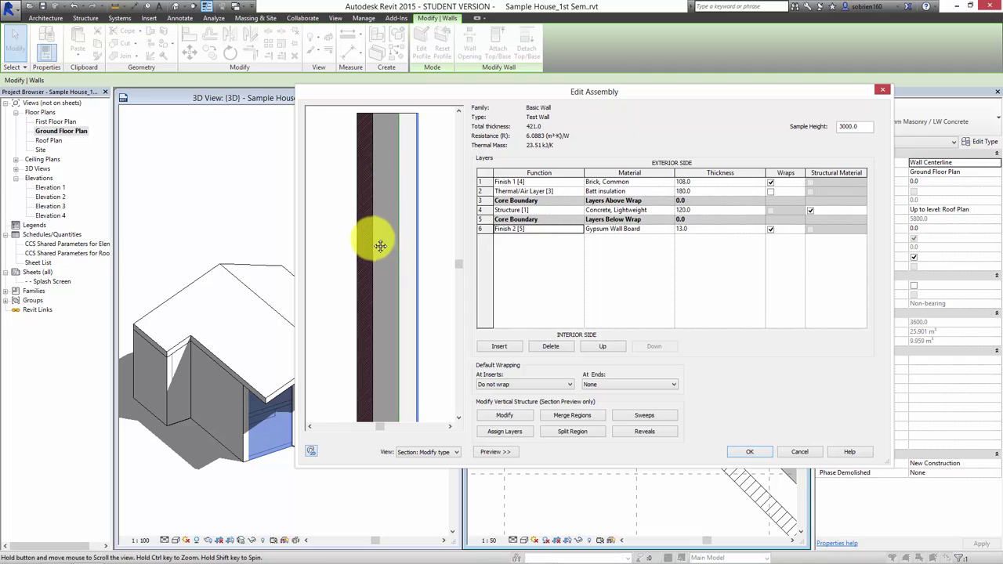
pyautogui.click(600, 347)
pyautogui.click(600, 347)
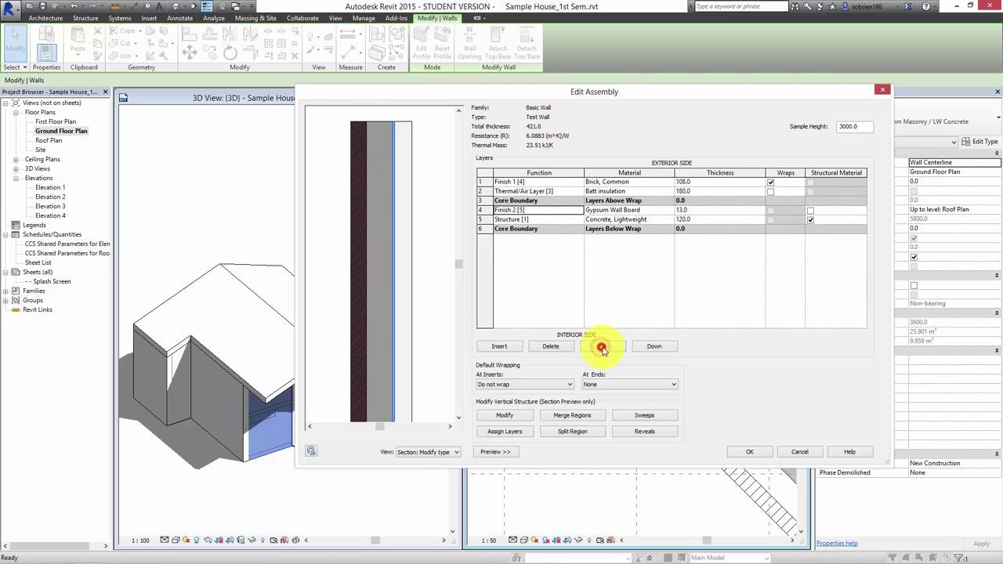
pyautogui.click(601, 347)
pyautogui.click(601, 347)
pyautogui.click(602, 347)
pyautogui.click(653, 347)
pyautogui.click(653, 348)
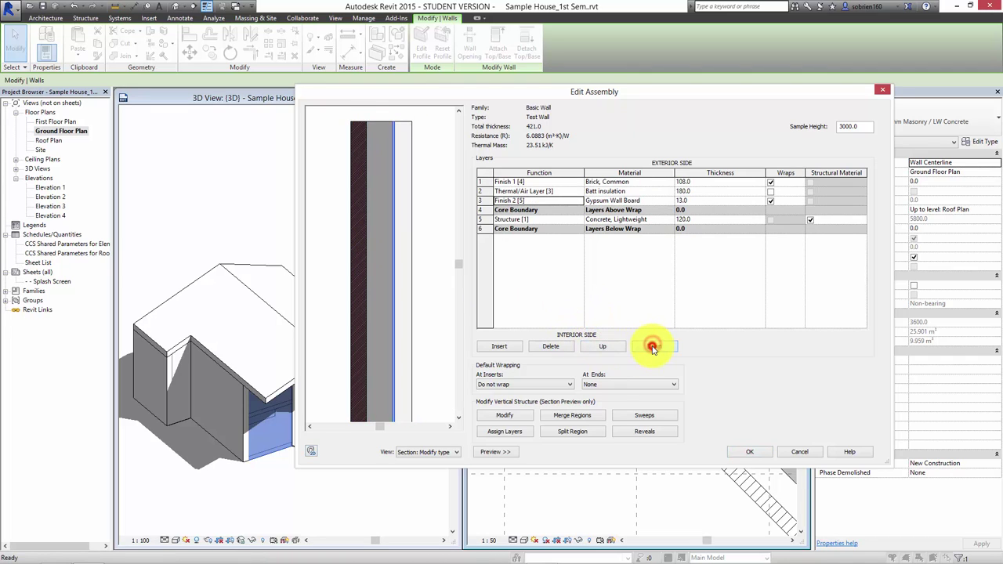
pyautogui.click(652, 347)
pyautogui.click(651, 347)
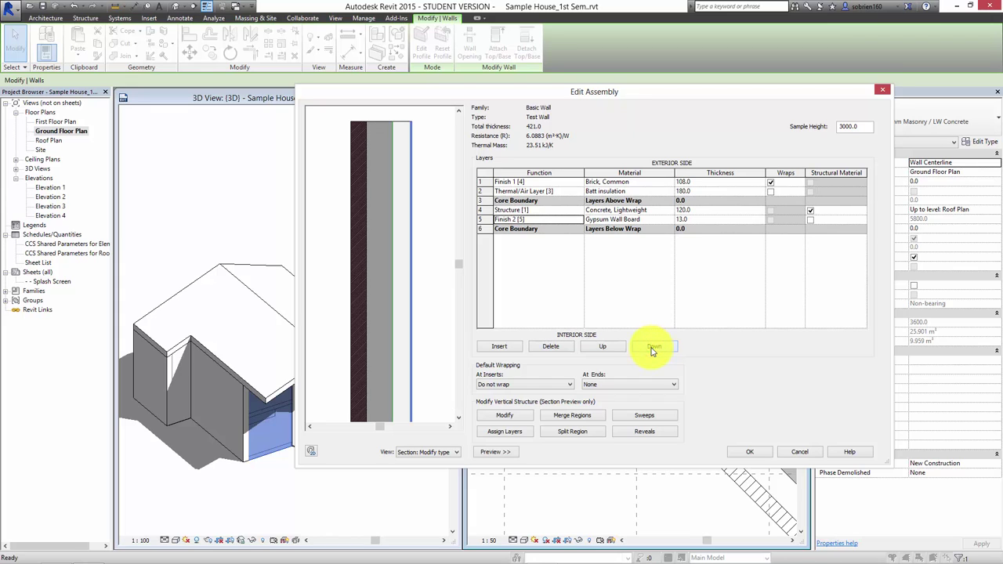
pyautogui.click(650, 347)
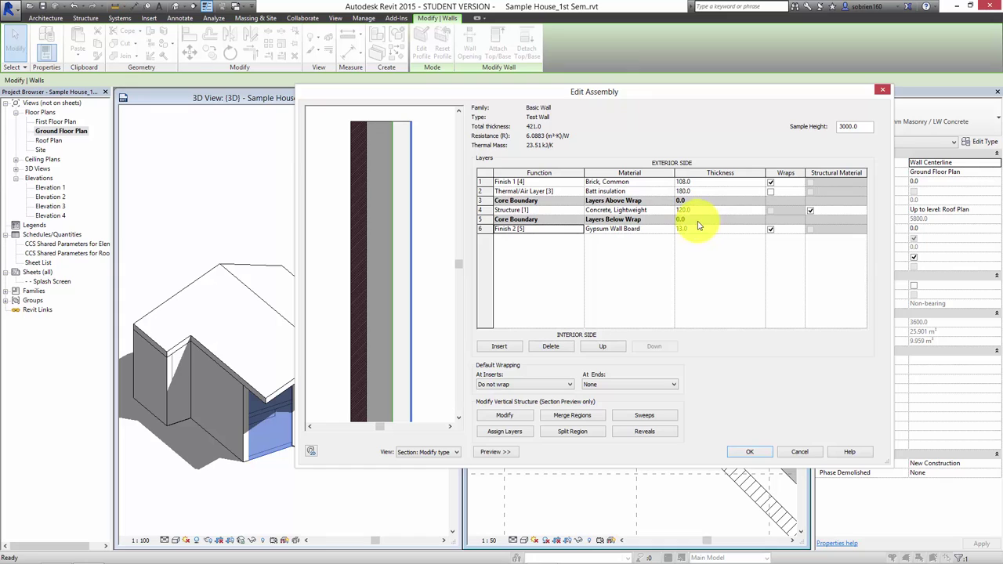
# Accept the Test Wall changes in Edit Assembly and Type Properties, then frame the Ground Floor Plan walls.
pyautogui.click(755, 452)
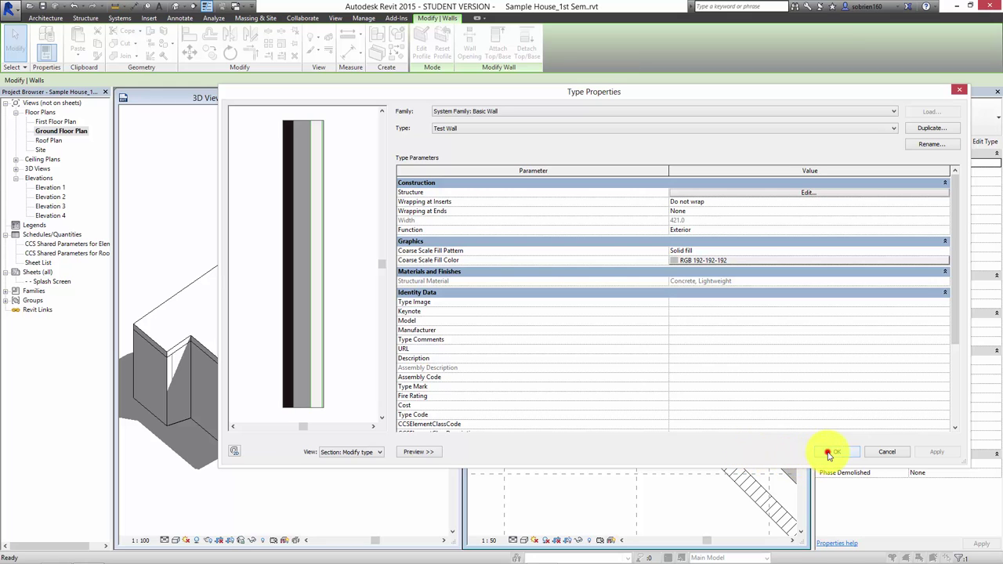
pyautogui.click(832, 452)
pyautogui.click(643, 280)
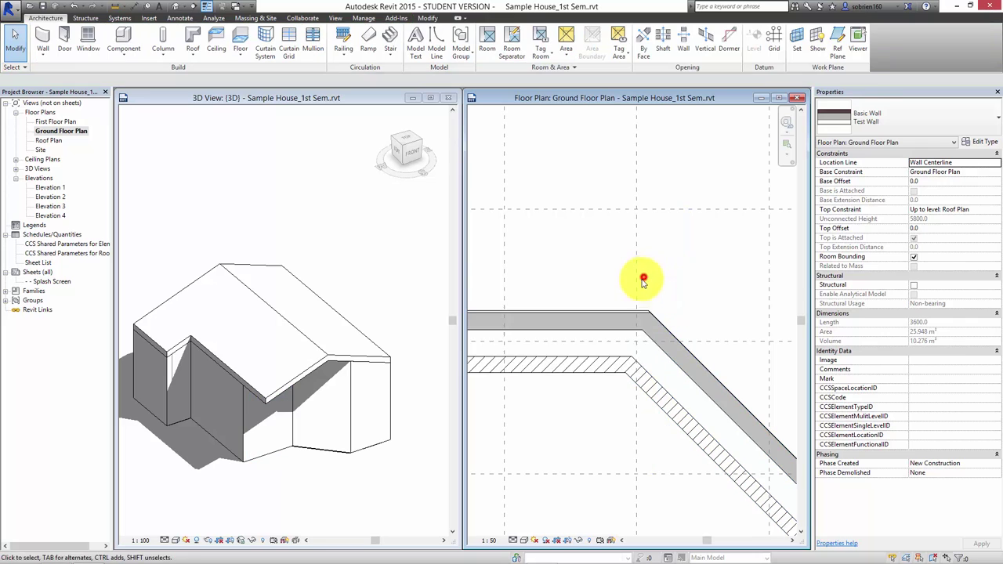
pyautogui.scroll(2, 644, 276)
pyautogui.scroll(2, 666, 319)
pyautogui.scroll(2, 572, 317)
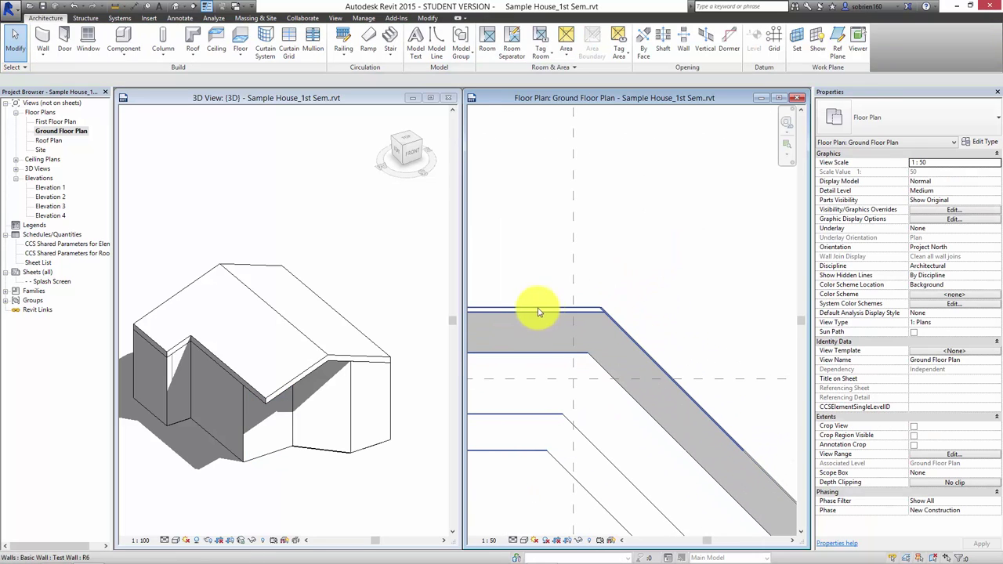
pyautogui.moveTo(522, 321); pyautogui.dragTo(550, 322, button='middle')
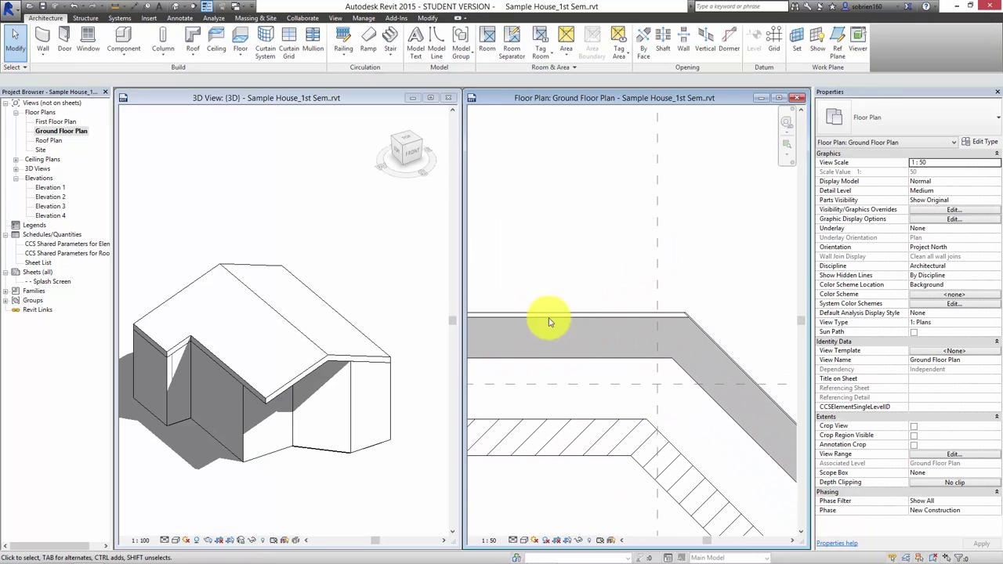
pyautogui.scroll(-2, 565, 326)
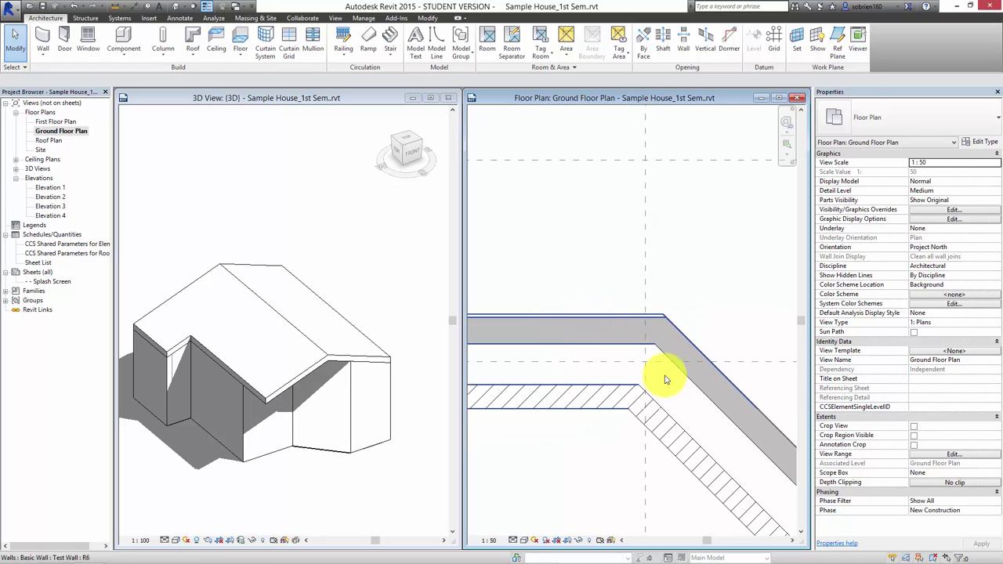
pyautogui.scroll(-1, 665, 380)
pyautogui.scroll(1, 727, 377)
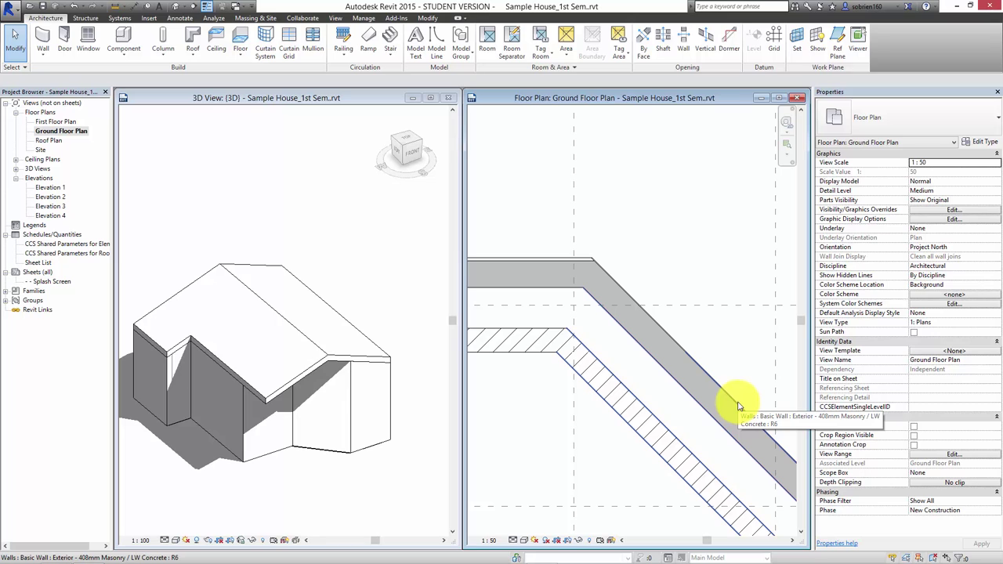
pyautogui.click(736, 406)
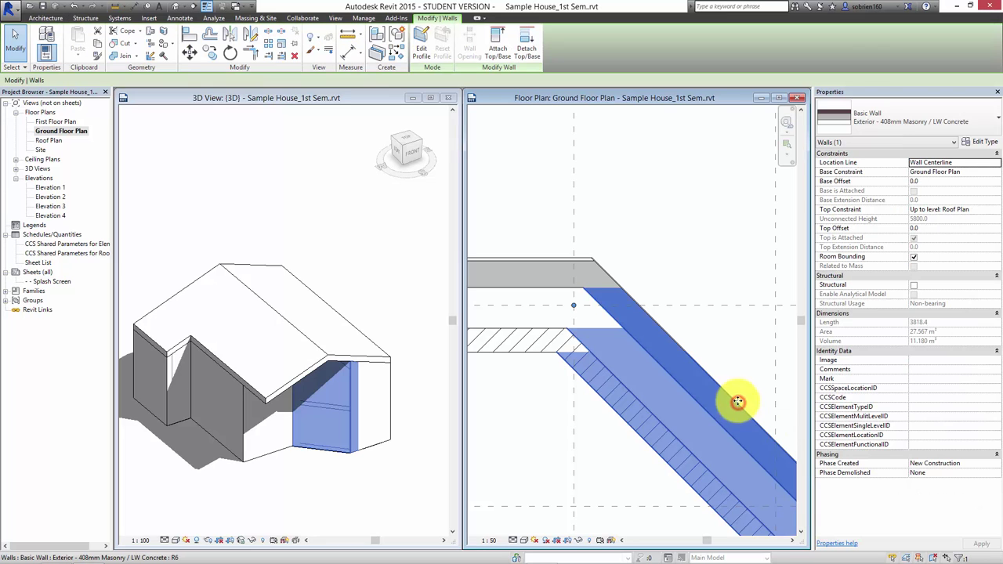
pyautogui.click(989, 126)
pyautogui.moveTo(994, 174); pyautogui.dragTo(996, 263)
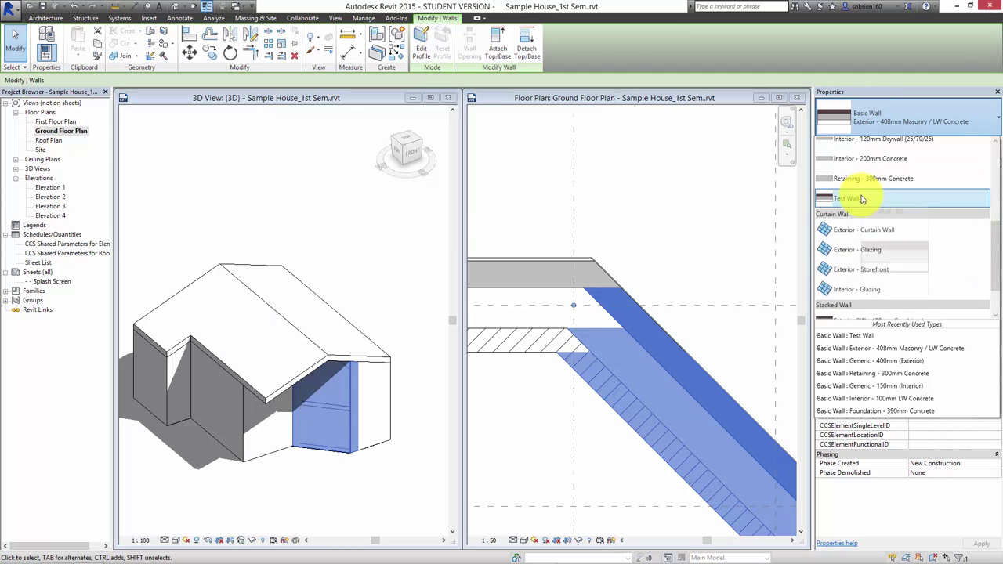
pyautogui.click(863, 199)
pyautogui.click(698, 233)
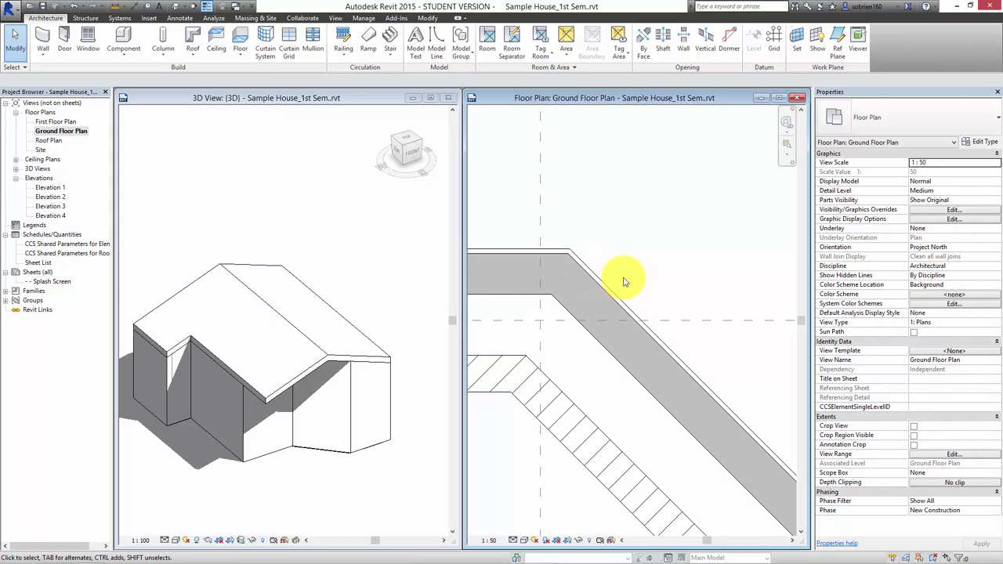
pyautogui.scroll(-1, 650, 287)
pyautogui.scroll(-2, 700, 287)
pyautogui.scroll(-1, 699, 289)
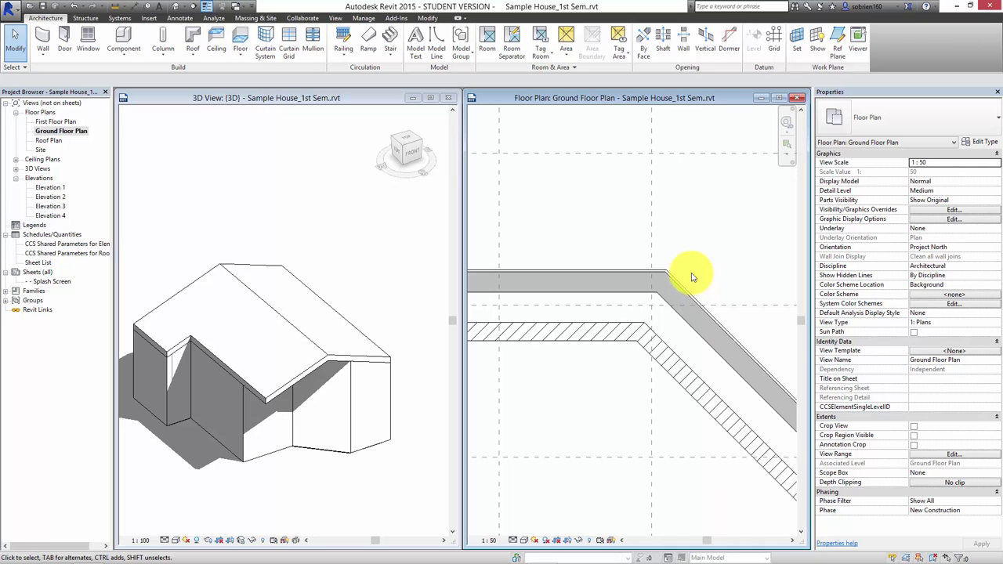
pyautogui.scroll(-1, 694, 275)
pyautogui.scroll(-1, 690, 276)
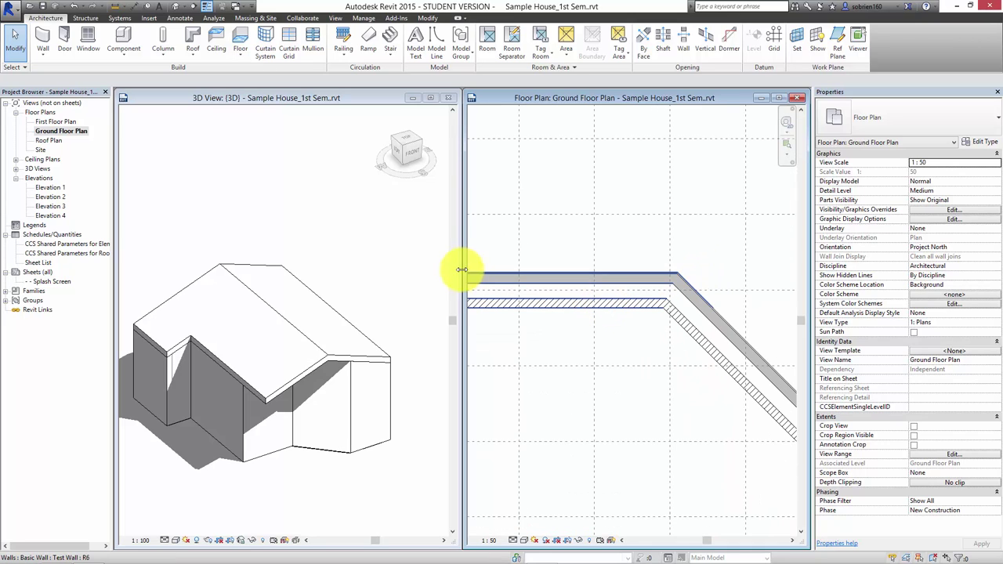
# Make the 3D view active and turn on its Section Box.
pyautogui.click(630, 348)
pyautogui.click(340, 275)
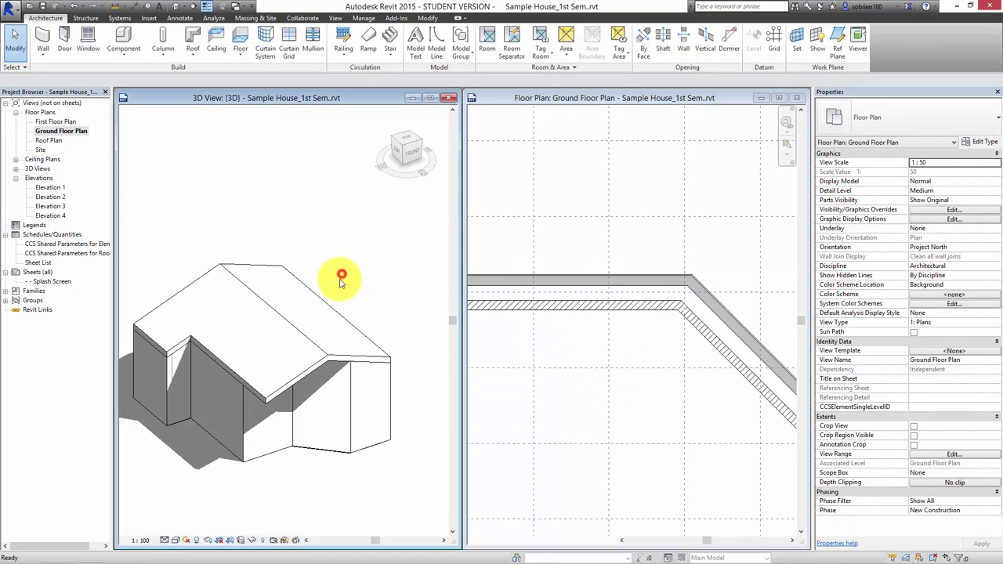
pyautogui.scroll(-1, 368, 272)
pyautogui.moveTo(369, 271); pyautogui.dragTo(332, 278, button='middle')
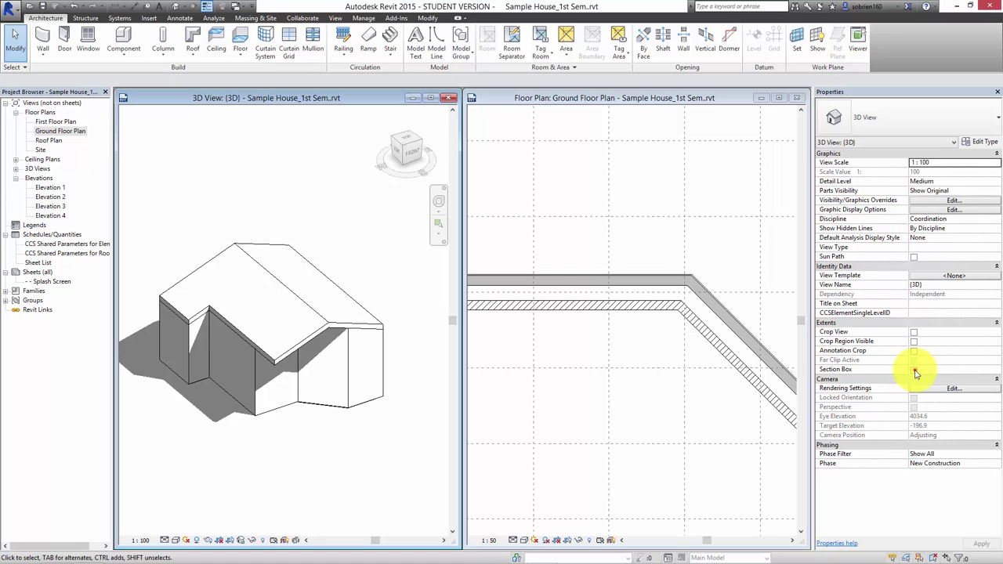
pyautogui.click(914, 369)
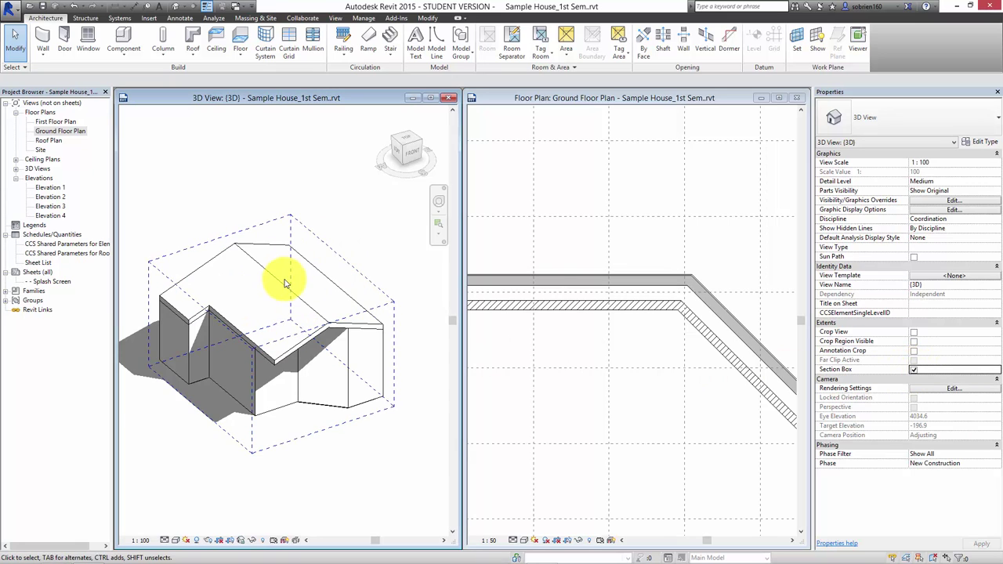
# Lower the section box top to cut the house open, then zoom and orbit in.
pyautogui.click(330, 249)
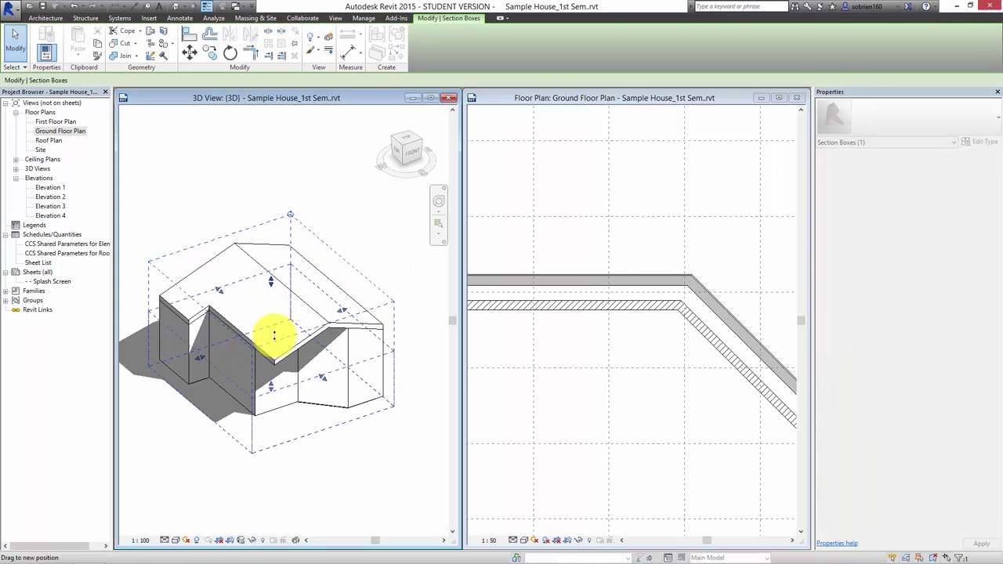
pyautogui.moveTo(274, 358); pyautogui.dragTo(270, 353)
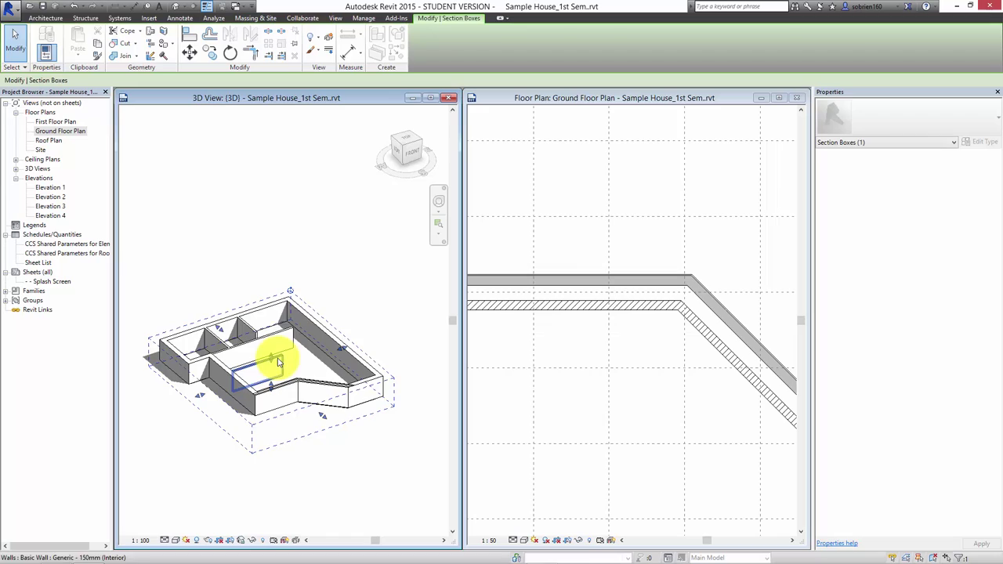
pyautogui.click(357, 286)
pyautogui.scroll(2, 337, 345)
pyautogui.scroll(2, 314, 381)
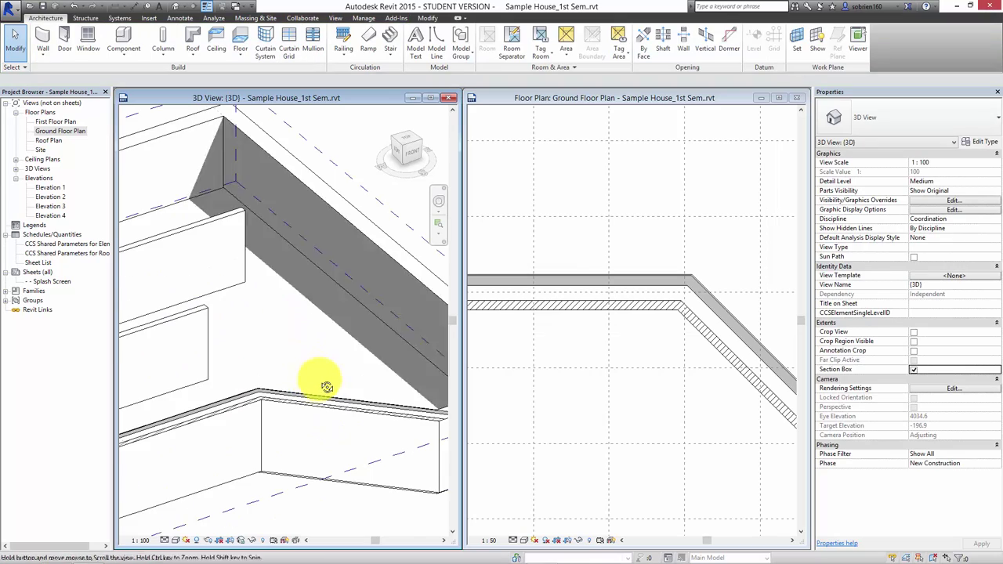
pyautogui.scroll(2, 329, 385)
pyautogui.scroll(2, 191, 396)
pyautogui.moveTo(411, 376)
pyautogui.keyDown('shift'); pyautogui.mouseDown(button='middle')
pyautogui.moveTo(209, 376)
pyautogui.moveTo(306, 371)
pyautogui.moveTo(317, 341)
pyautogui.moveTo(258, 376)
pyautogui.moveTo(342, 225)
pyautogui.mouseUp(button='middle'); pyautogui.keyUp('shift')
# Change the exterior wall's type to Exterior - 408mm Masonry / LW Concrete.
pyautogui.click(340, 225)
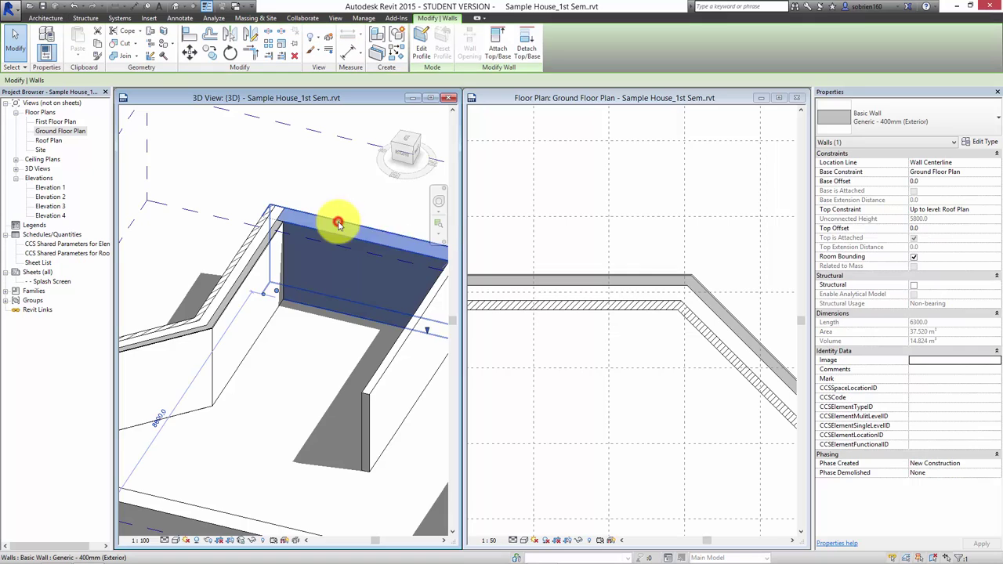
pyautogui.click(919, 124)
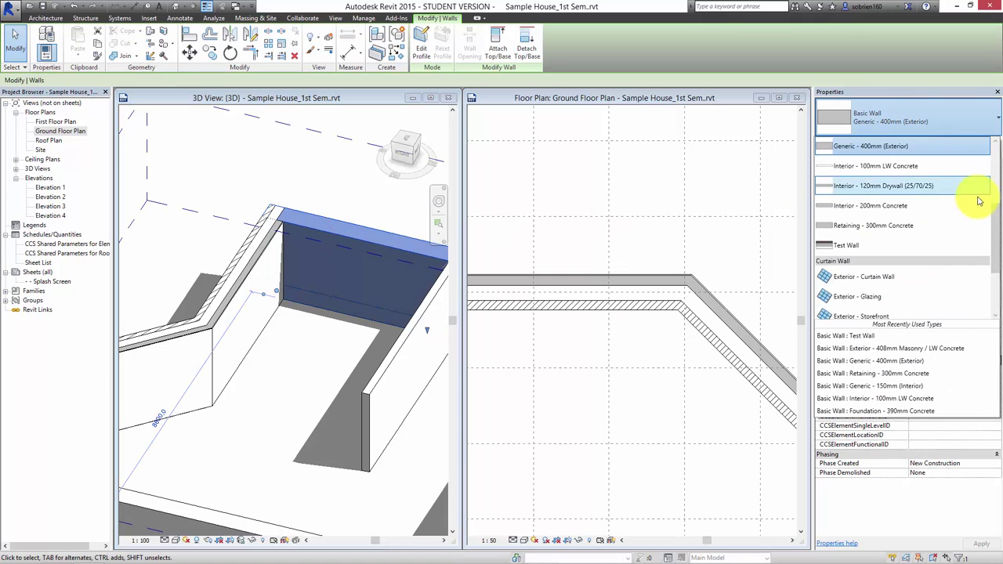
pyautogui.moveTo(994, 235); pyautogui.dragTo(999, 145)
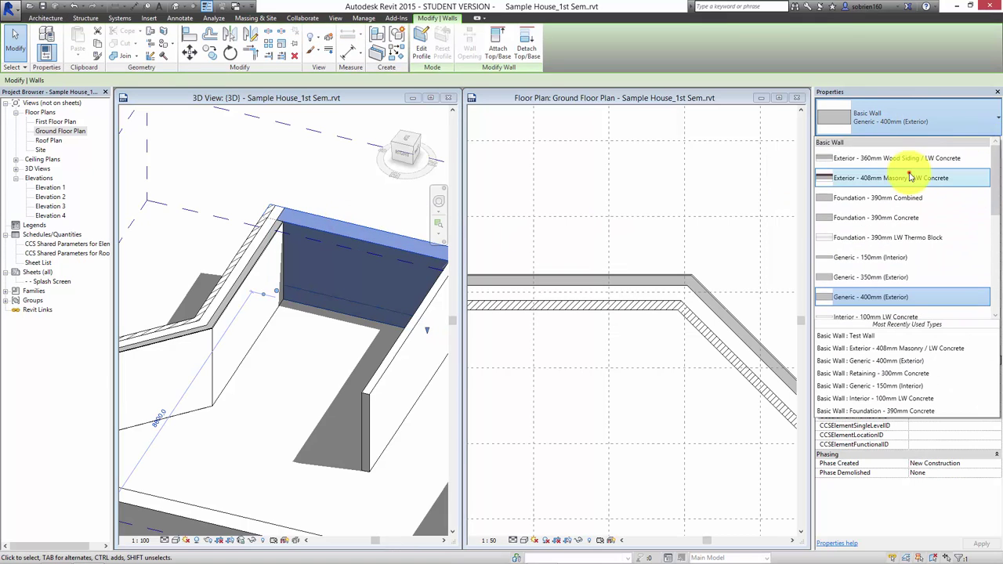
pyautogui.click(909, 175)
pyautogui.moveTo(360, 196)
pyautogui.mouseDown(button='middle')
pyautogui.moveTo(301, 192)
pyautogui.moveTo(311, 185)
pyautogui.moveTo(303, 195)
pyautogui.mouseUp(button='middle')
pyautogui.click(309, 180)
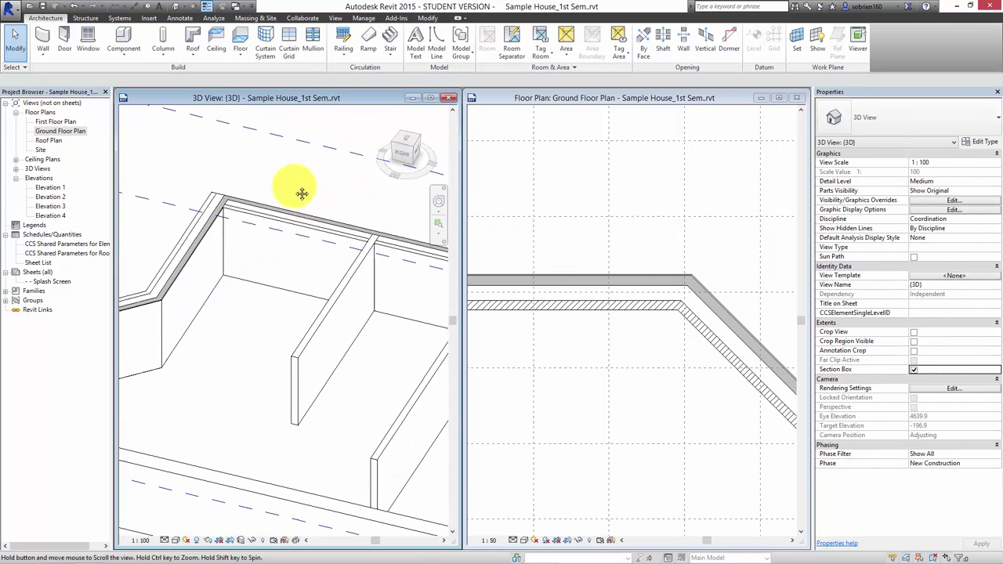
# Flip the masonry wall in the floor plan so its layers swap sides.
pyautogui.click(550, 350)
pyautogui.scroll(-4, 550, 351)
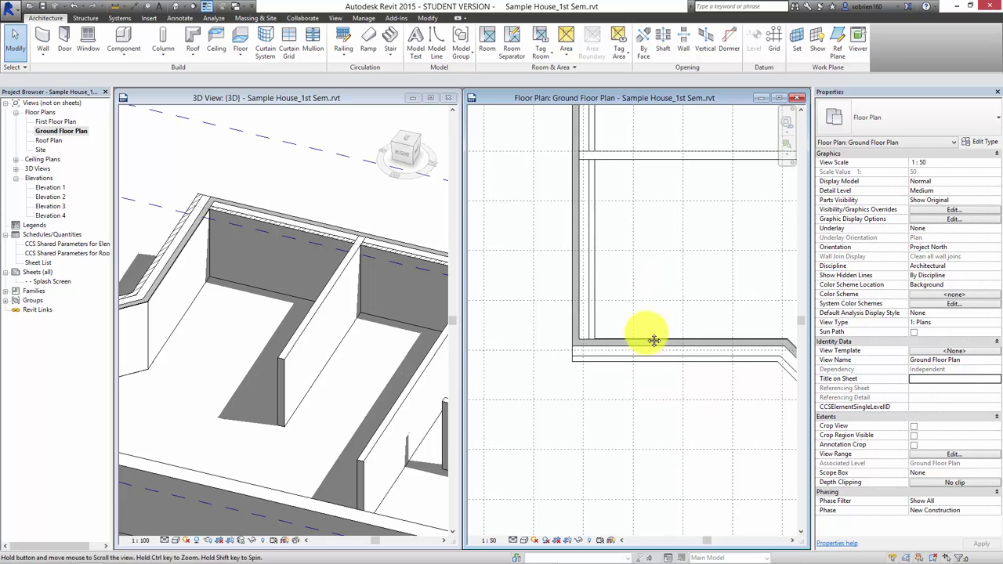
pyautogui.click(592, 343)
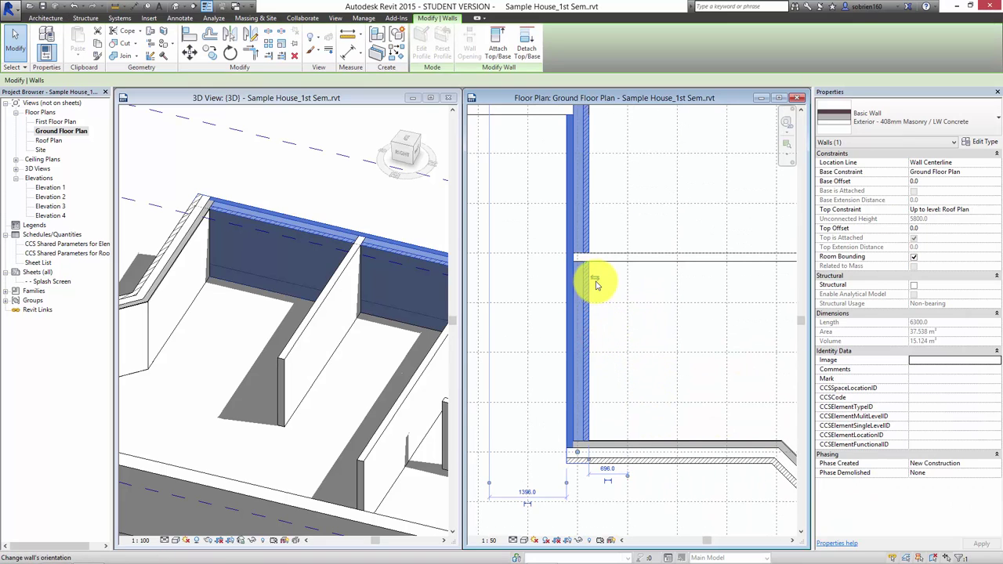
pyautogui.click(593, 277)
pyautogui.click(657, 397)
pyautogui.moveTo(657, 397); pyautogui.dragTo(672, 395, button='middle')
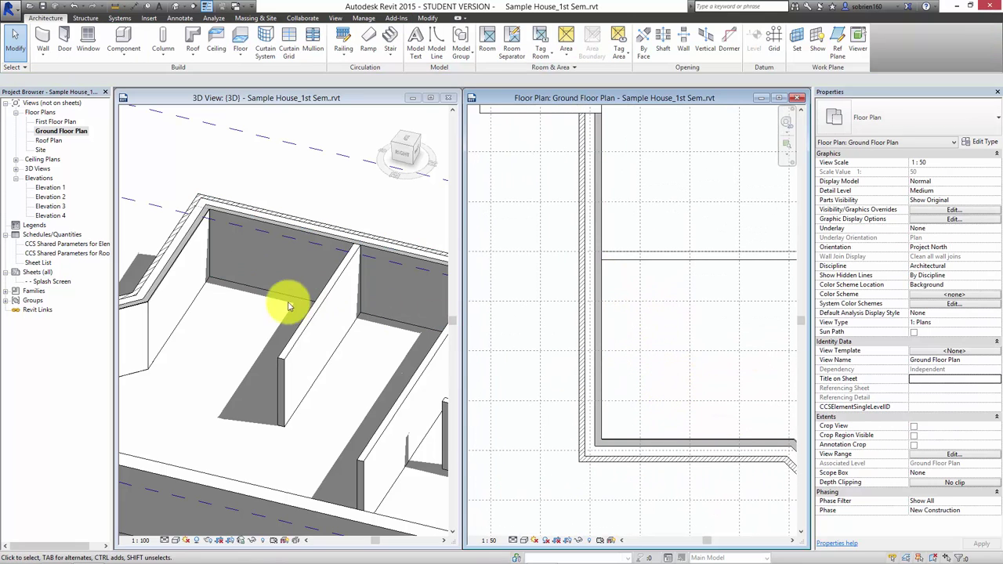
pyautogui.click(231, 317)
pyautogui.scroll(3, 251, 306)
pyautogui.moveTo(249, 305); pyautogui.dragTo(320, 325, button='middle')
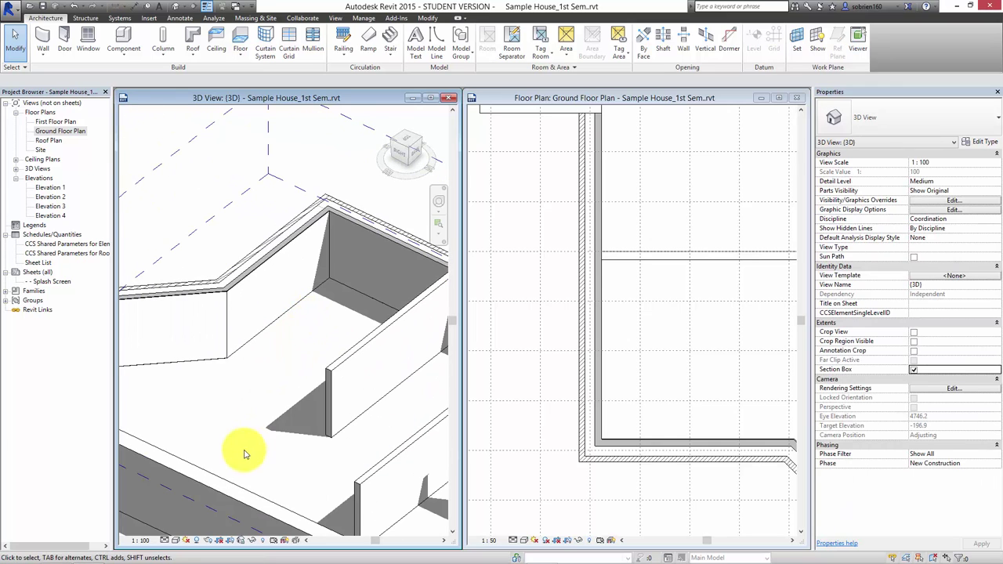
pyautogui.click(174, 541)
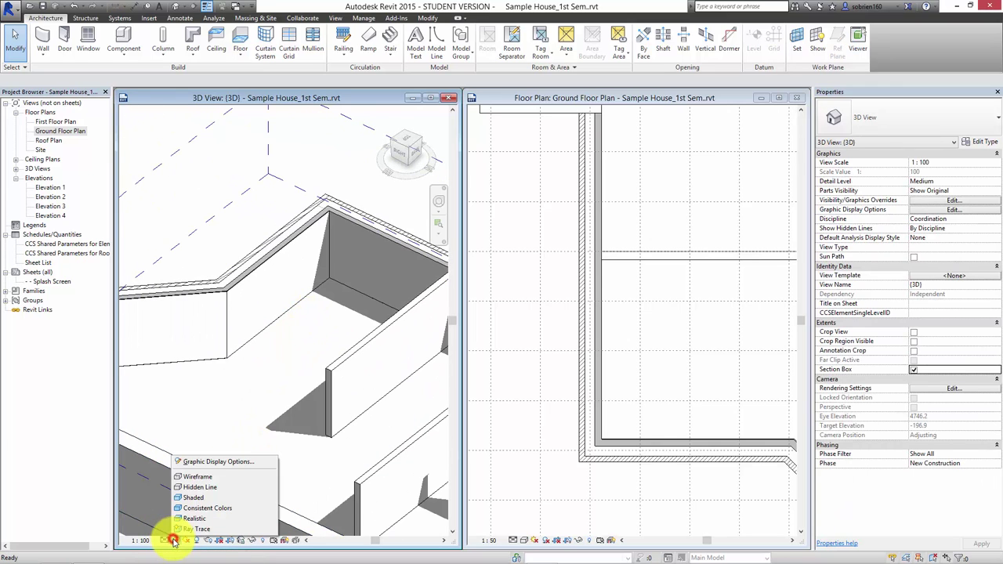
pyautogui.click(187, 519)
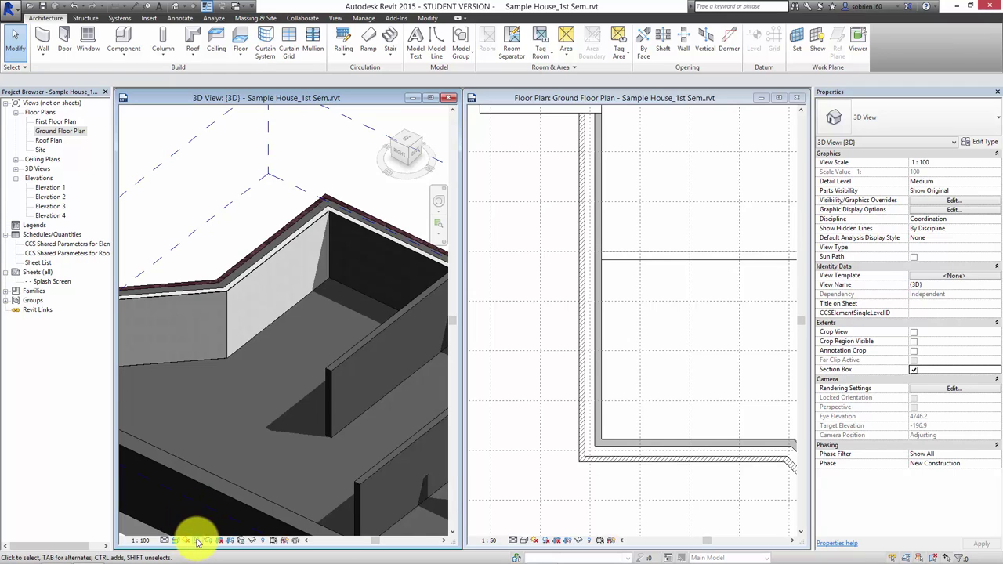
pyautogui.click(197, 540)
pyautogui.scroll(2, 345, 194)
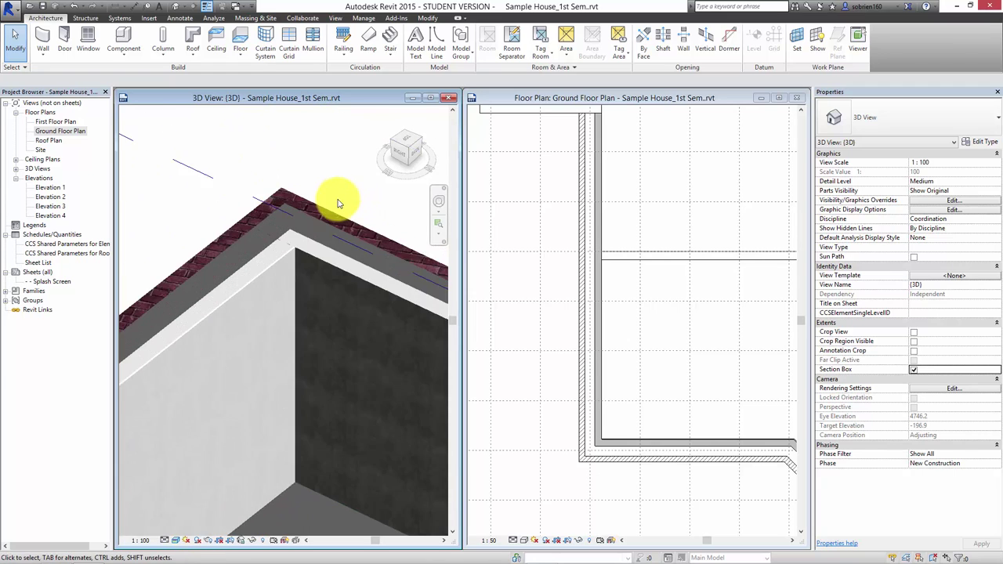
pyautogui.scroll(2, 331, 197)
pyautogui.scroll(2, 290, 266)
pyautogui.moveTo(312, 411)
pyautogui.keyDown('shift'); pyautogui.mouseDown(button='middle')
pyautogui.moveTo(371, 348)
pyautogui.moveTo(352, 336)
pyautogui.mouseUp(button='middle'); pyautogui.keyUp('shift')
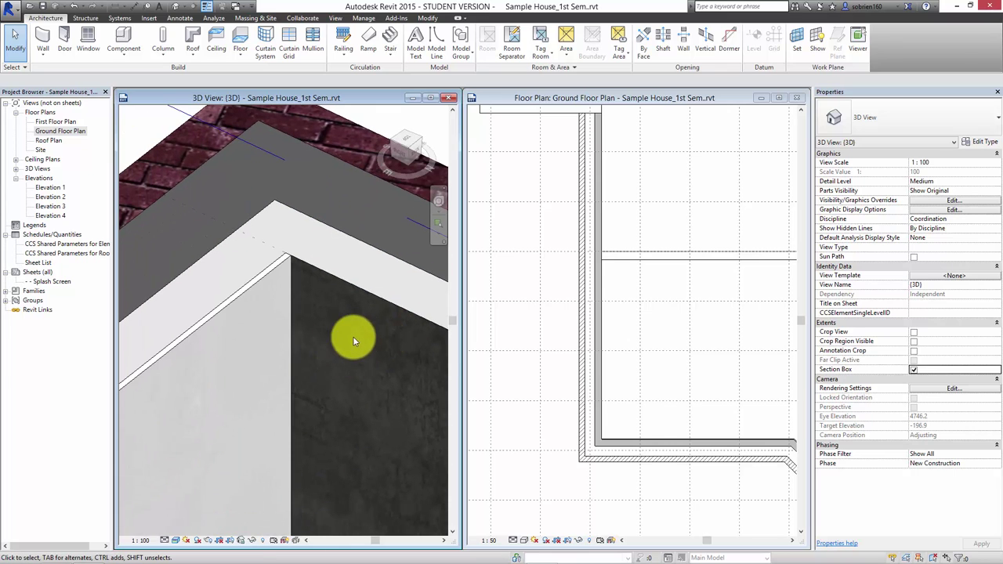
pyautogui.click(346, 280)
pyautogui.click(864, 135)
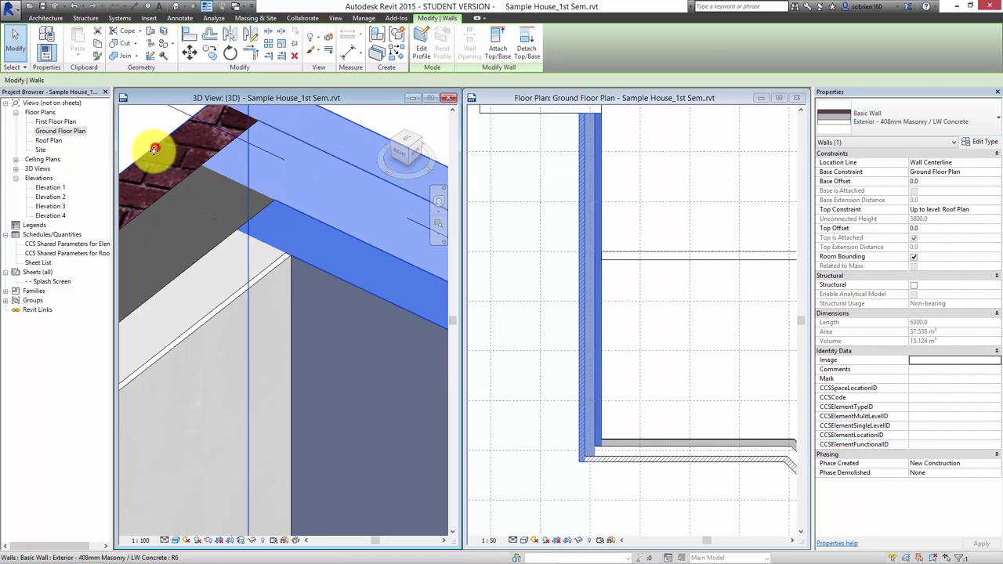
pyautogui.press('Escape')
pyautogui.moveTo(146, 134)
pyautogui.keyDown('shift'); pyautogui.mouseDown(button='middle')
pyautogui.moveTo(254, 146)
pyautogui.moveTo(233, 239)
pyautogui.mouseUp(button='middle'); pyautogui.keyUp('shift')
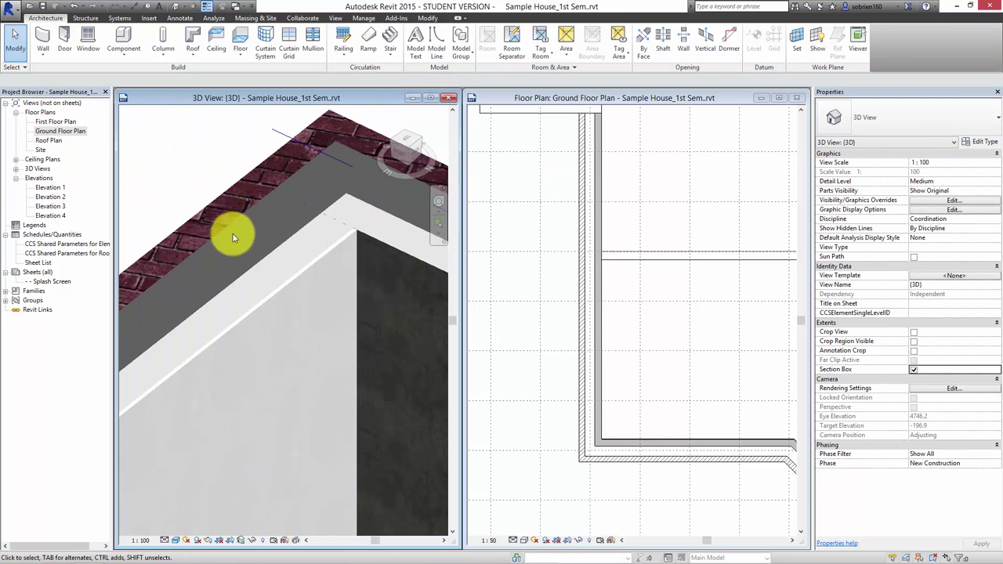
pyautogui.click(232, 321)
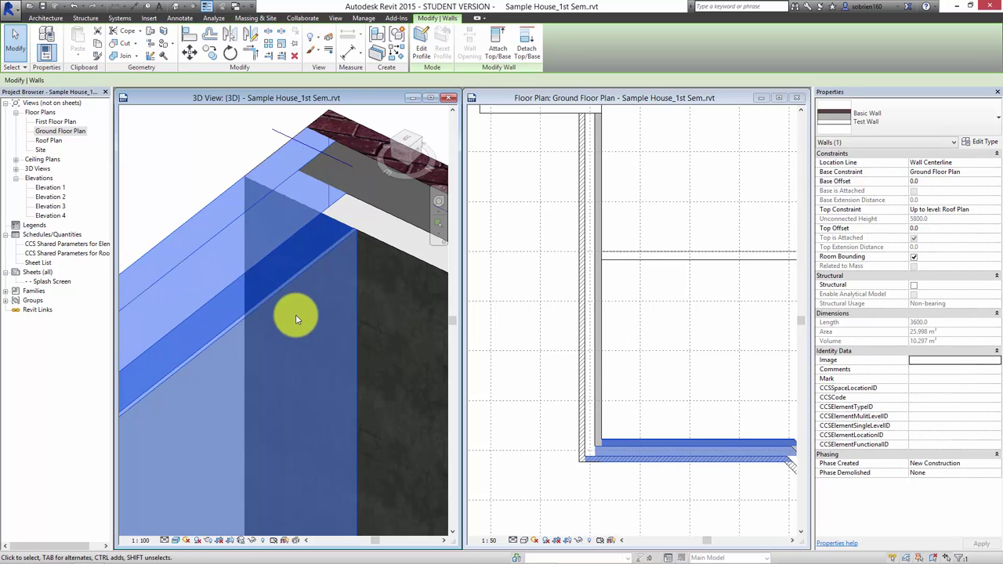
pyautogui.click(185, 141)
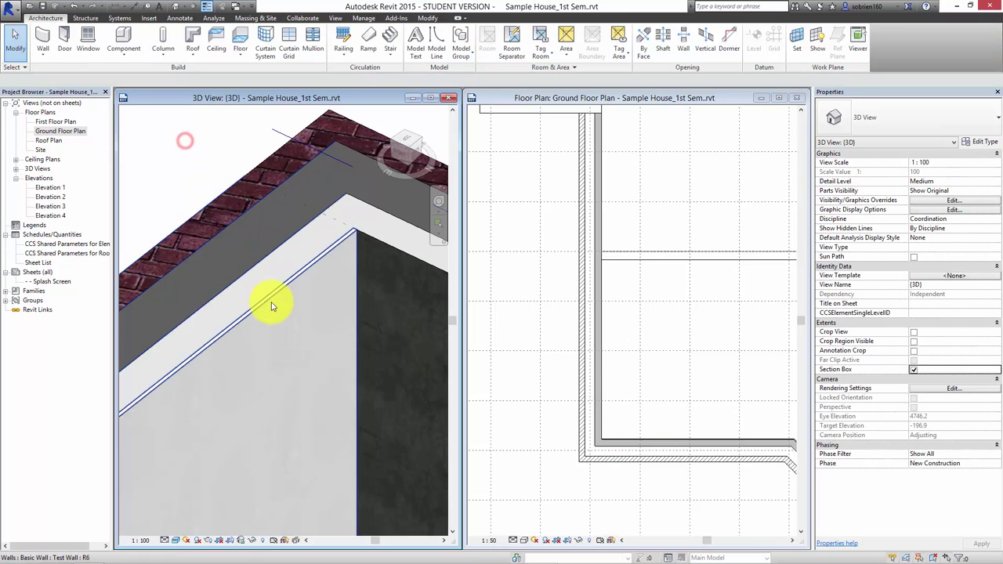
pyautogui.moveTo(271, 306)
pyautogui.keyDown('shift'); pyautogui.mouseDown(button='middle')
pyautogui.moveTo(307, 392)
pyautogui.moveTo(324, 384)
pyautogui.moveTo(374, 418)
pyautogui.moveTo(369, 369)
pyautogui.mouseUp(button='middle'); pyautogui.keyUp('shift')
pyautogui.click(645, 365)
pyautogui.scroll(2, 638, 372)
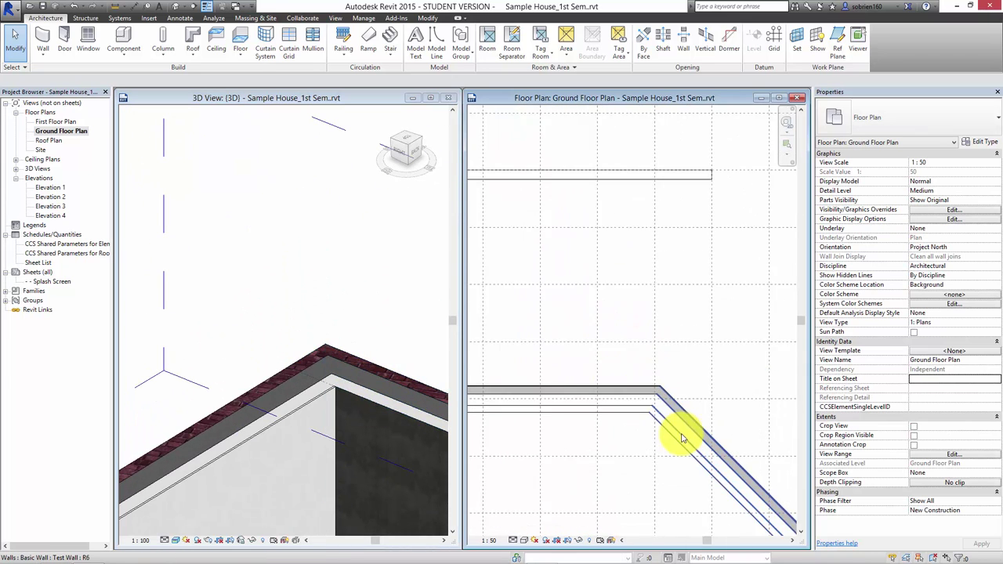
pyautogui.scroll(2, 682, 439)
pyautogui.click(337, 287)
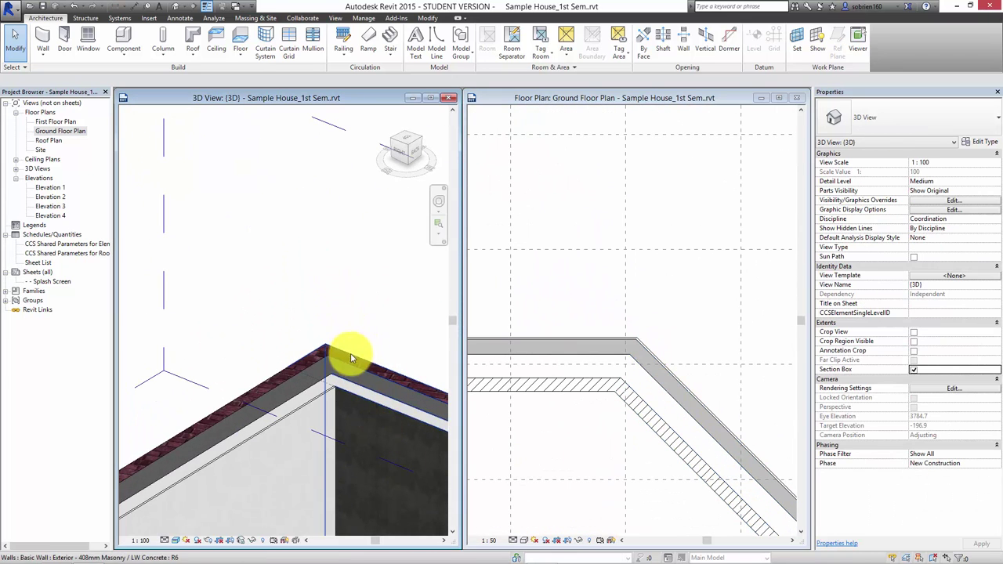
pyautogui.moveTo(373, 319)
pyautogui.mouseDown(button='middle')
pyautogui.moveTo(347, 231)
pyautogui.moveTo(349, 247)
pyautogui.mouseUp(button='middle')
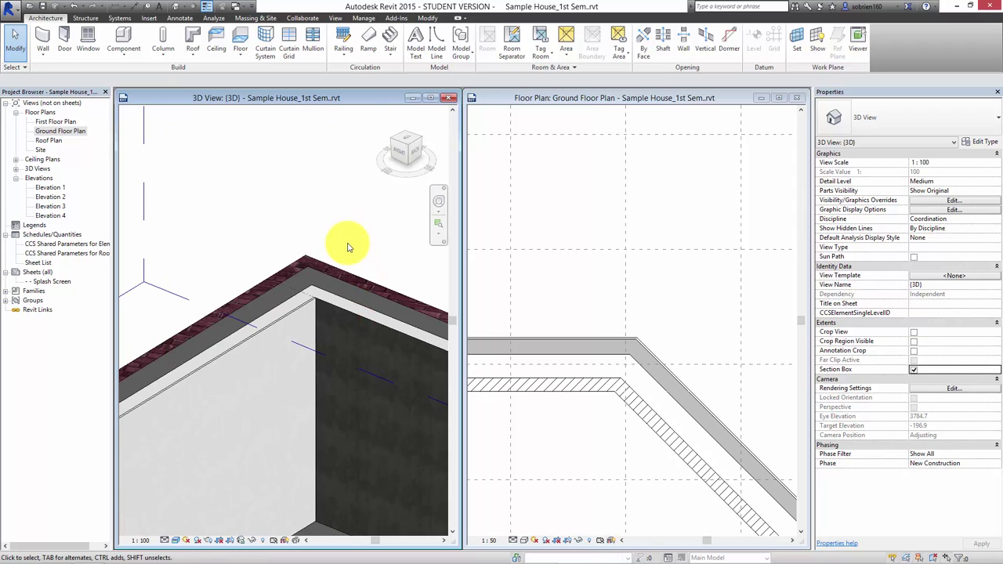
pyautogui.moveTo(332, 280)
pyautogui.keyDown('shift'); pyautogui.mouseDown(button='middle')
pyautogui.moveTo(337, 265)
pyautogui.moveTo(298, 334)
pyautogui.moveTo(332, 316)
pyautogui.moveTo(352, 327)
pyautogui.moveTo(287, 322)
pyautogui.moveTo(321, 353)
pyautogui.moveTo(442, 374)
pyautogui.moveTo(280, 334)
pyautogui.moveTo(297, 360)
pyautogui.moveTo(282, 336)
pyautogui.moveTo(291, 331)
pyautogui.moveTo(278, 353)
pyautogui.moveTo(403, 387)
pyautogui.moveTo(321, 387)
pyautogui.moveTo(356, 396)
pyautogui.moveTo(265, 367)
pyautogui.mouseUp(button='middle'); pyautogui.keyUp('shift')
pyautogui.scroll(2, 262, 312)
pyautogui.scroll(2, 261, 310)
pyautogui.scroll(-3, 345, 321)
pyautogui.scroll(-2, 279, 354)
pyautogui.scroll(-2, 273, 347)
pyautogui.scroll(-3, 284, 348)
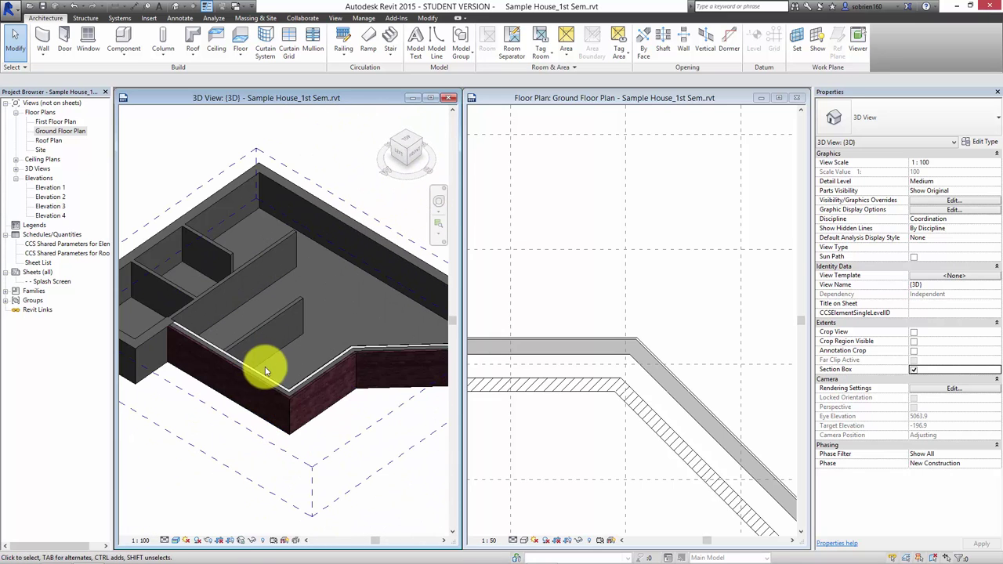
pyautogui.scroll(3, 322, 384)
pyautogui.scroll(2, 335, 403)
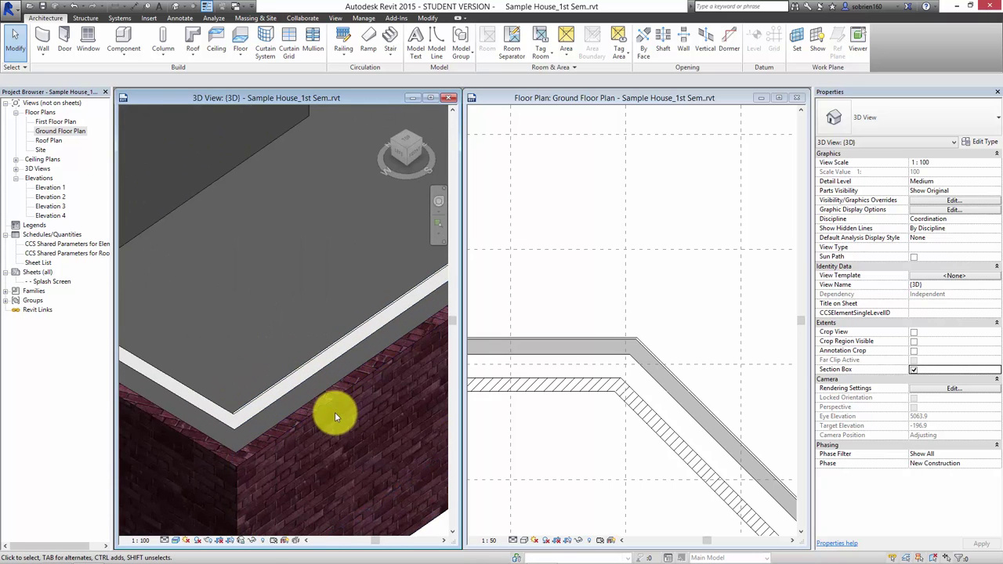
pyautogui.scroll(1, 336, 414)
pyautogui.scroll(-2, 333, 416)
pyautogui.scroll(-1, 315, 439)
pyautogui.scroll(2, 321, 440)
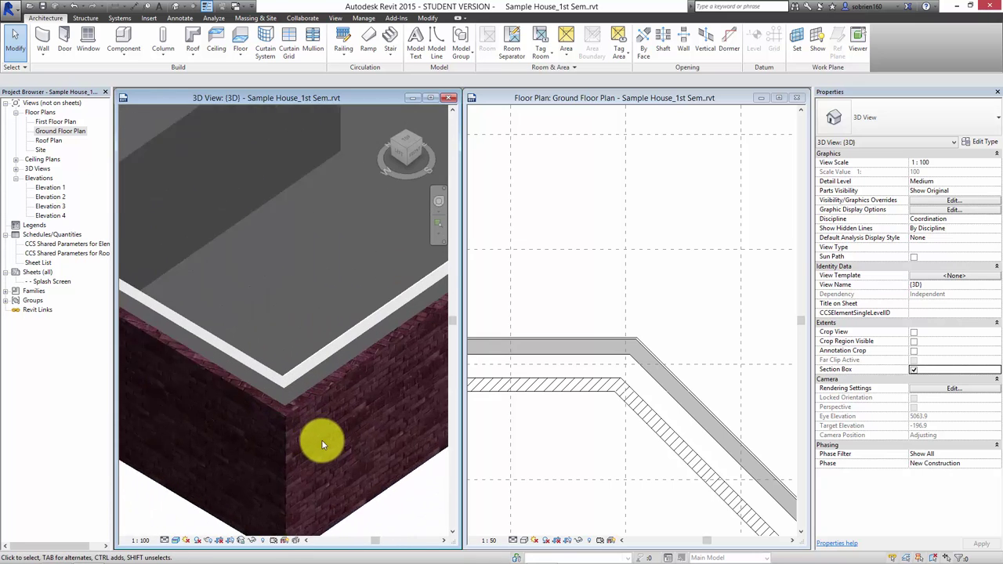
pyautogui.scroll(2, 319, 441)
pyautogui.scroll(-1, 317, 438)
pyautogui.scroll(-1, 313, 439)
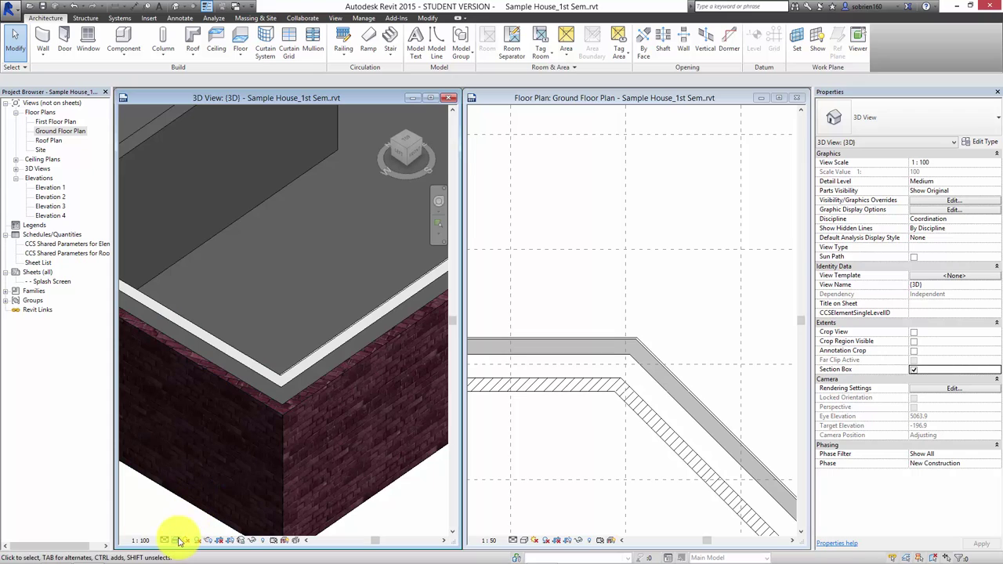
# Set the 3D view's visual style to Hidden Line and frame the angled wall section.
pyautogui.click(175, 540)
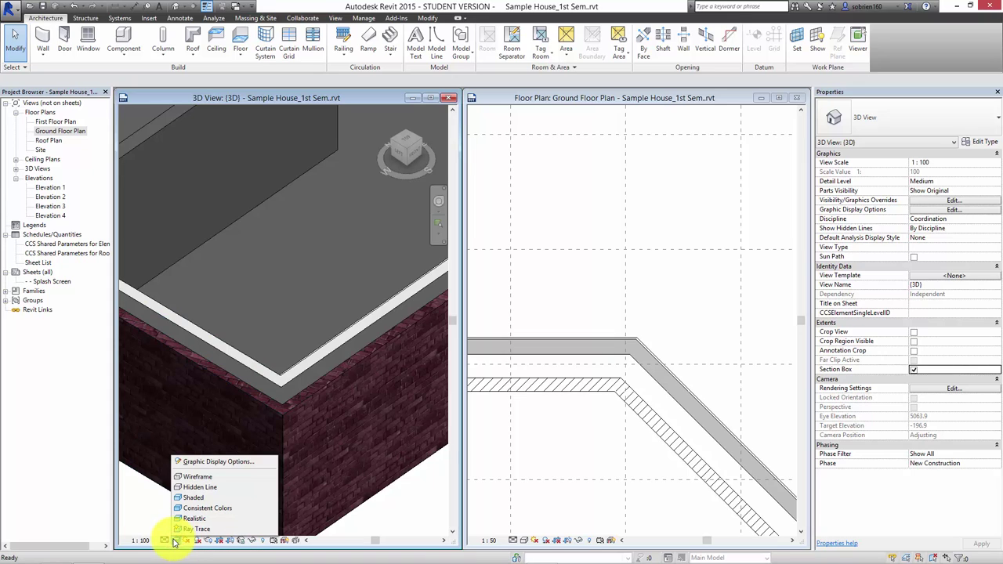
pyautogui.click(196, 487)
pyautogui.moveTo(191, 482); pyautogui.dragTo(334, 490, button='middle')
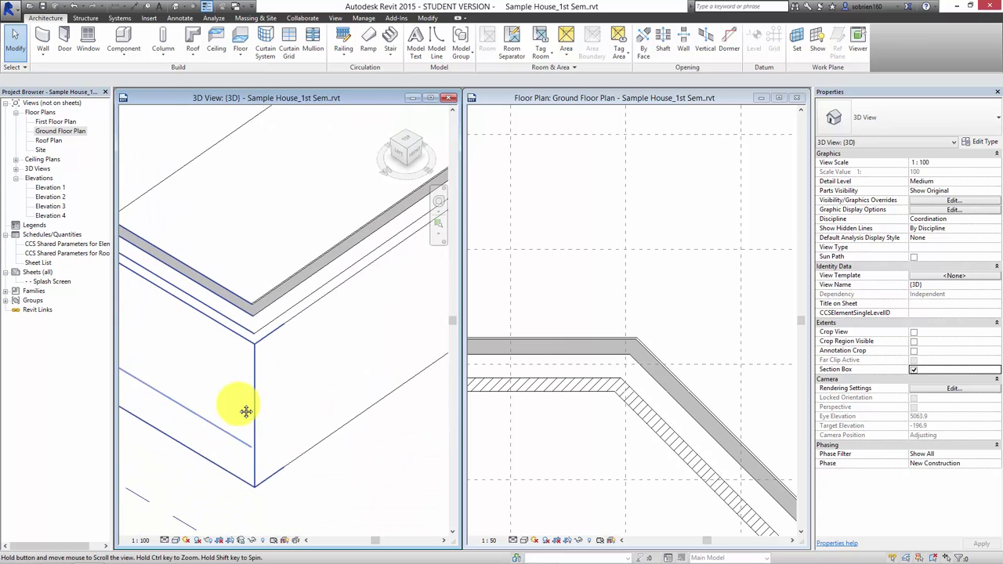
pyautogui.scroll(-2, 335, 490)
pyautogui.scroll(-2, 302, 488)
pyautogui.scroll(-1, 280, 497)
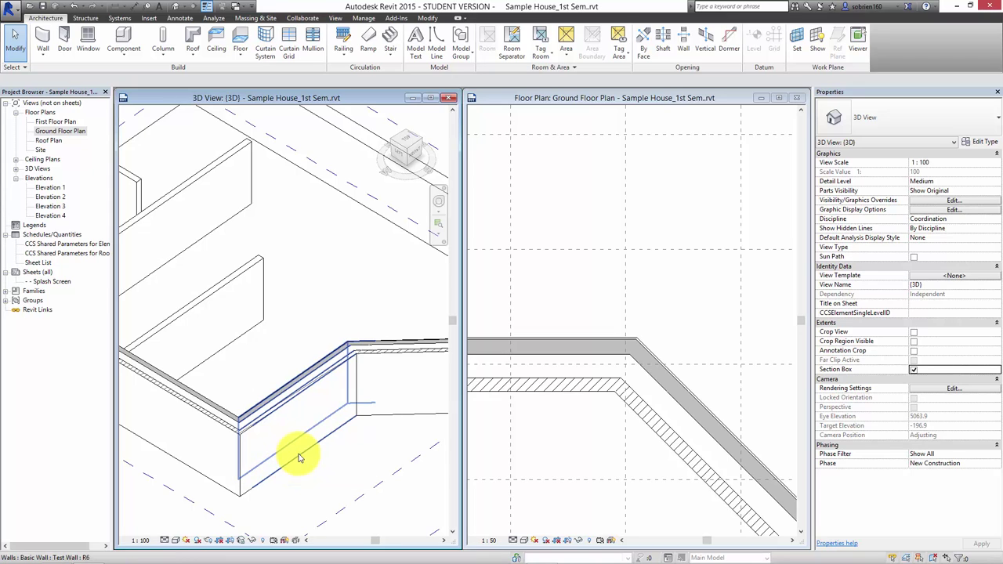
pyautogui.moveTo(331, 472)
pyautogui.mouseDown(button='middle')
pyautogui.moveTo(273, 460)
pyautogui.moveTo(283, 454)
pyautogui.mouseUp(button='middle')
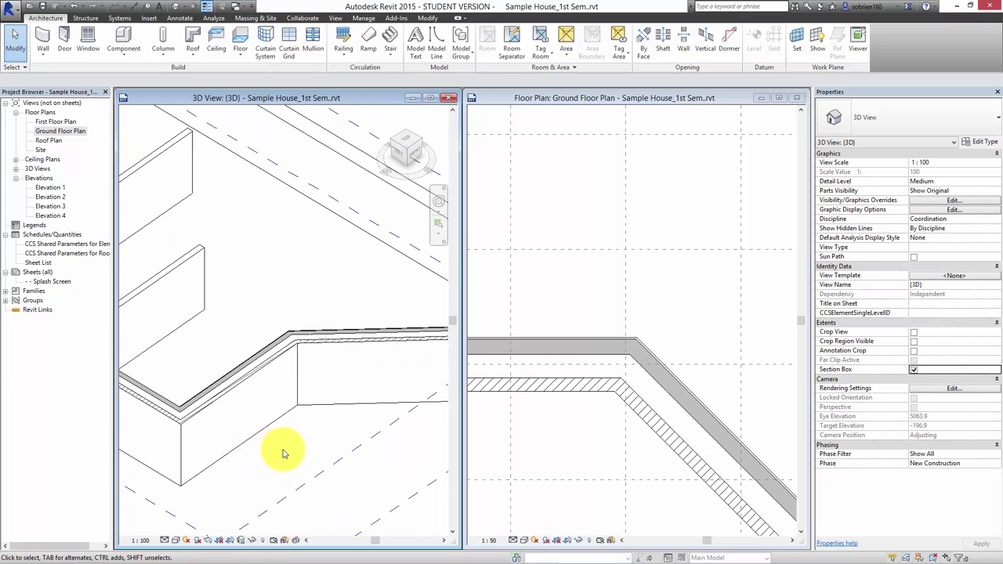
# Open the selected Test Wall's layer structure through its type properties.
pyautogui.click(239, 448)
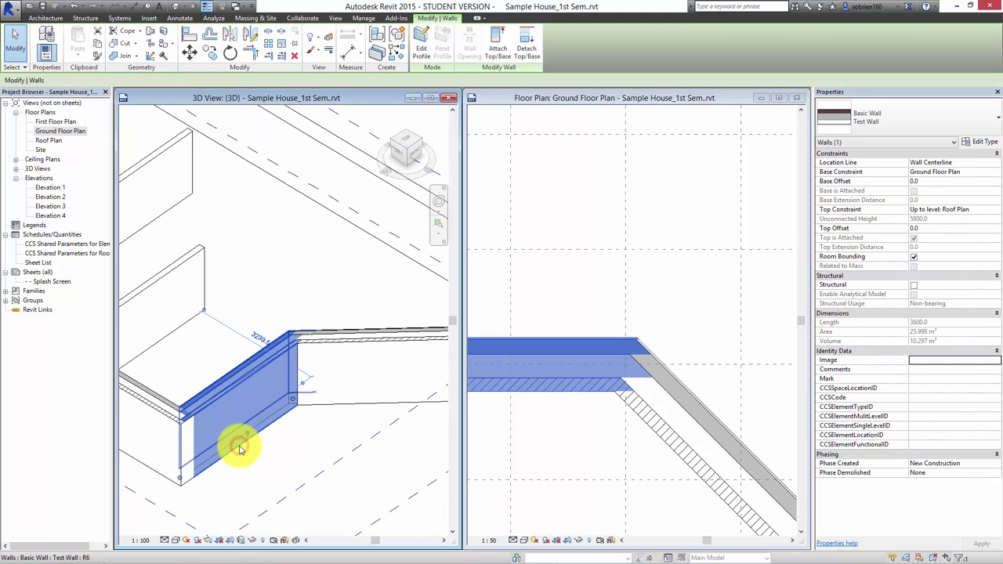
pyautogui.click(992, 145)
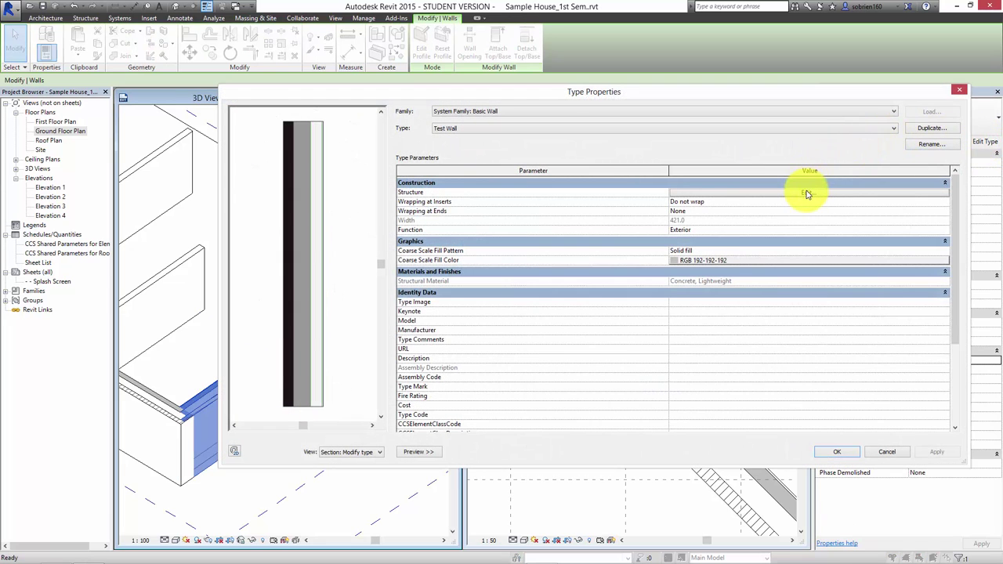
pyautogui.click(807, 193)
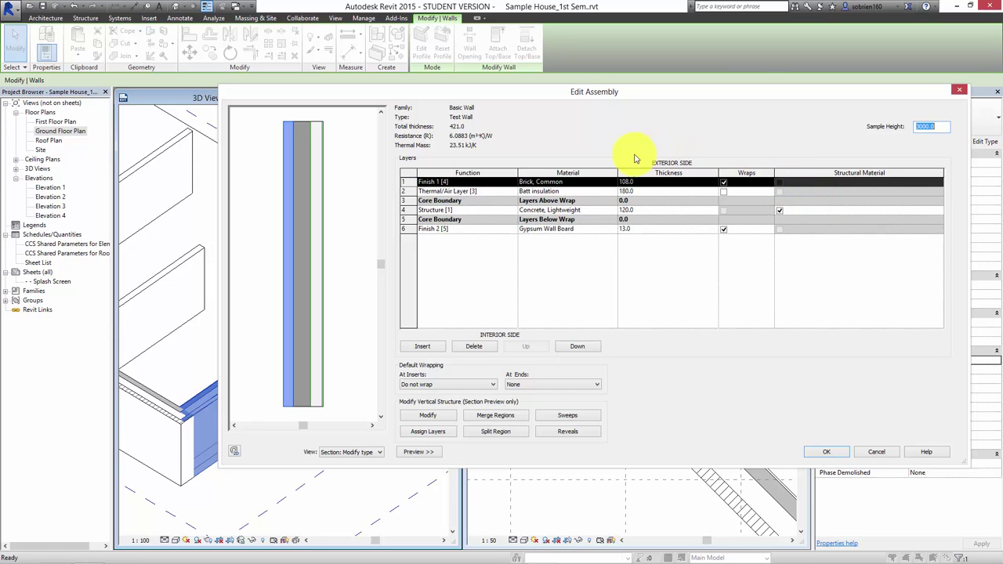
# Show the Brick, Common exterior material's Graphics settings in a widened Material Browser.
pyautogui.click(602, 182)
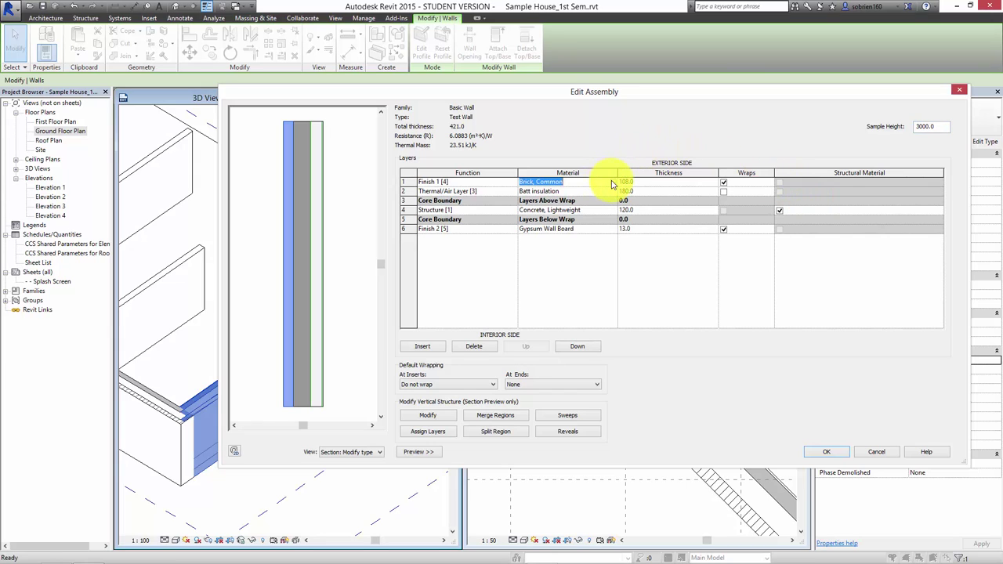
pyautogui.click(612, 181)
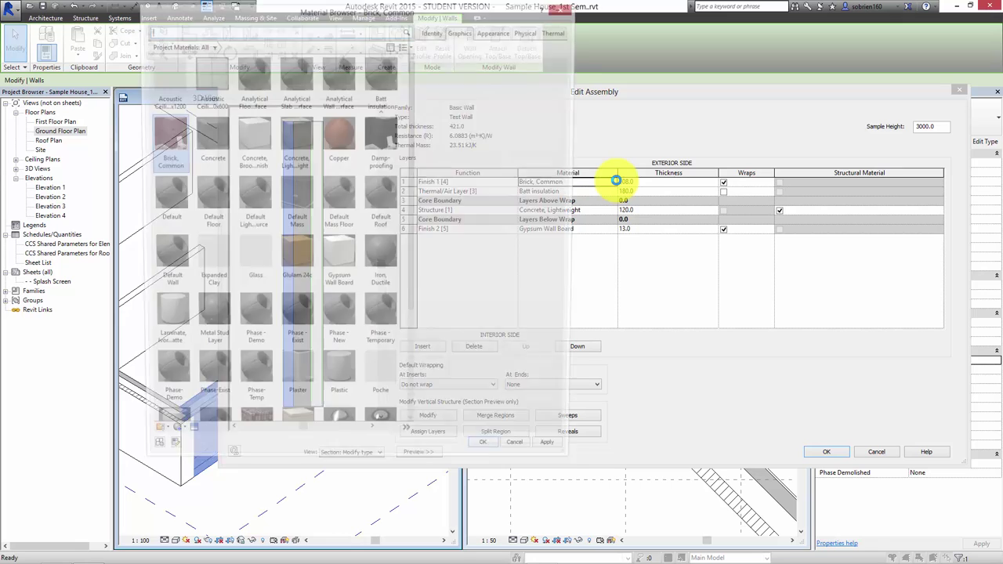
pyautogui.moveTo(577, 167); pyautogui.dragTo(762, 196)
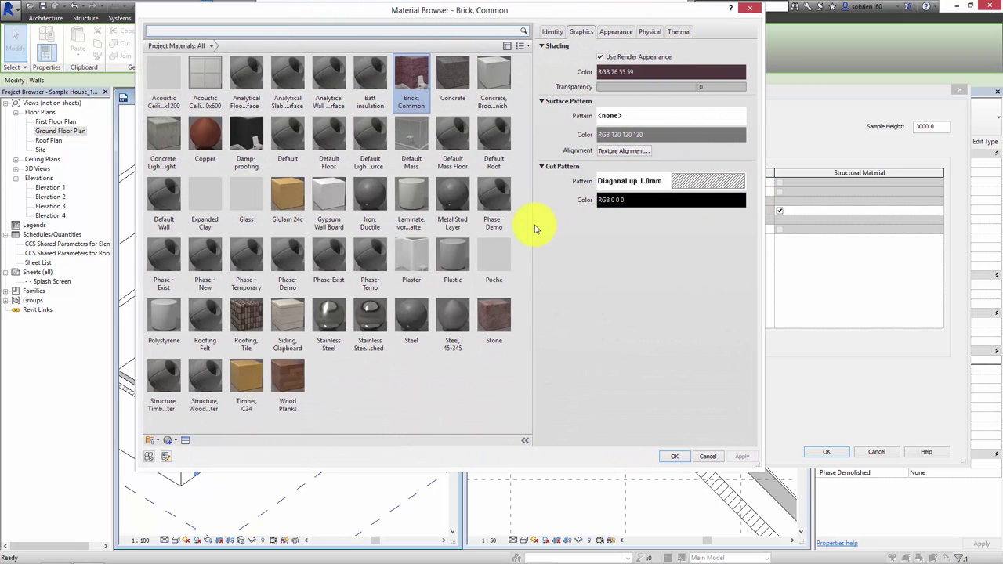
pyautogui.moveTo(531, 225); pyautogui.dragTo(464, 214)
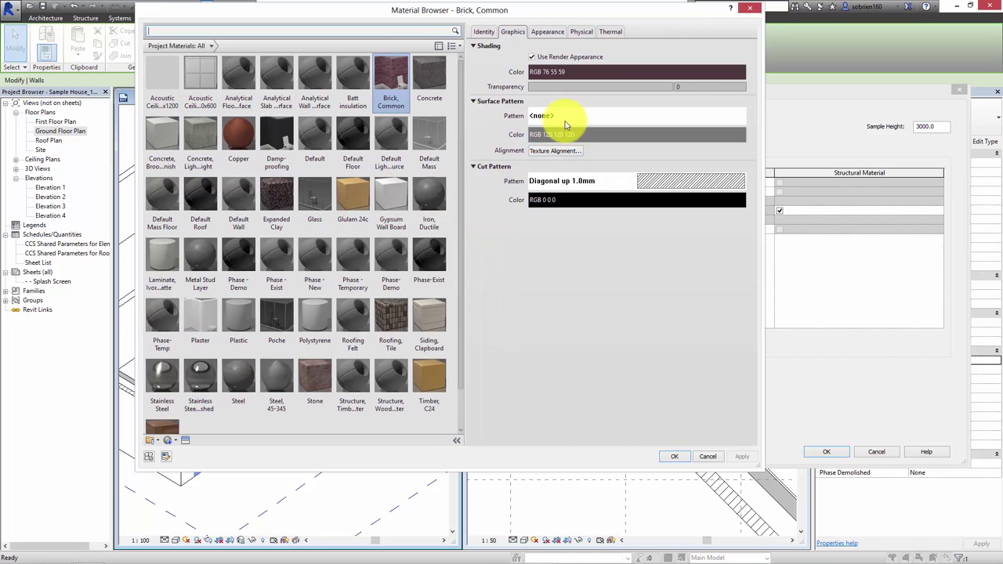
pyautogui.click(547, 31)
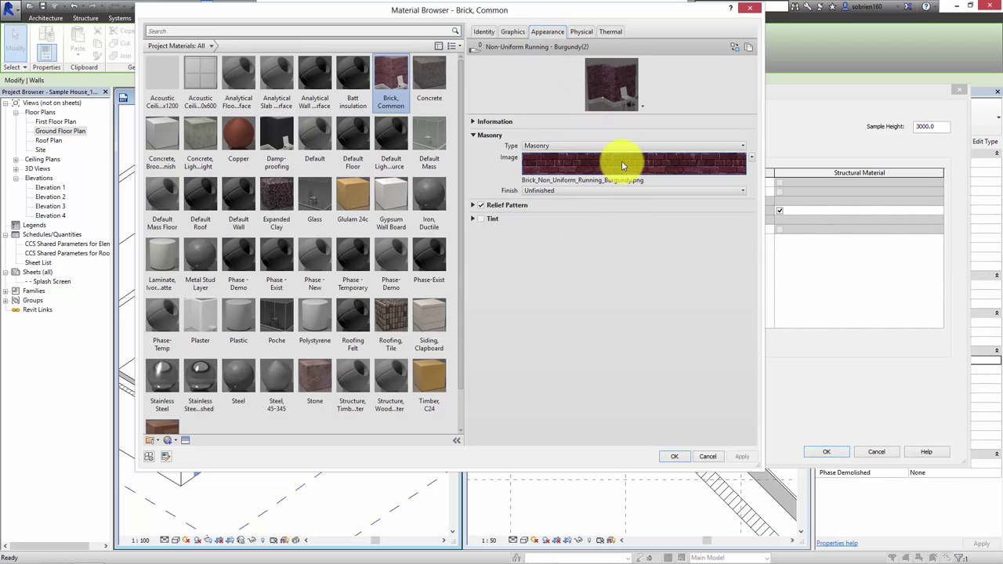
pyautogui.click(513, 33)
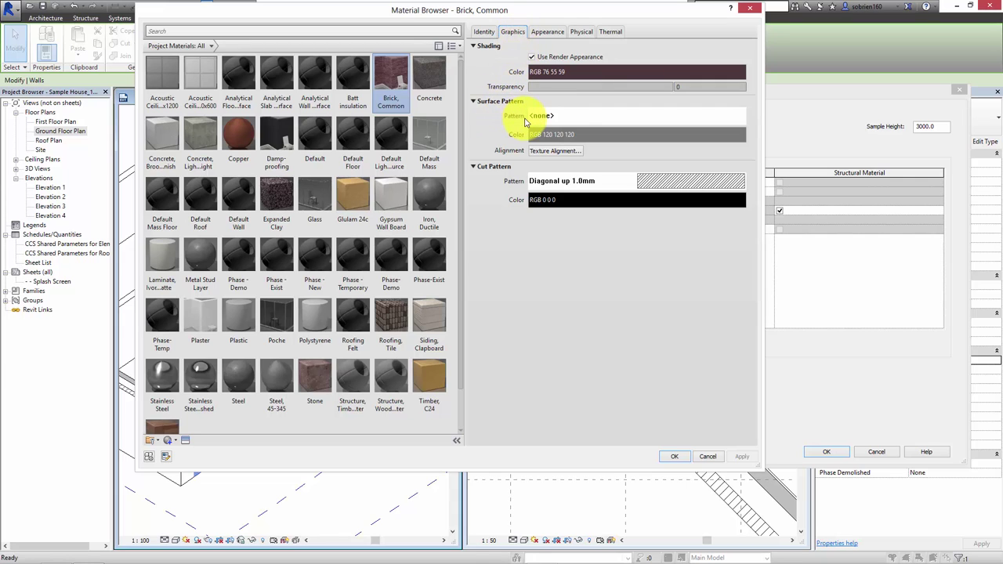
# Duplicate model pattern Horizontal 100mm as '66.7 DK Brick' with 66.7 line spacing and assign it.
pyautogui.click(619, 117)
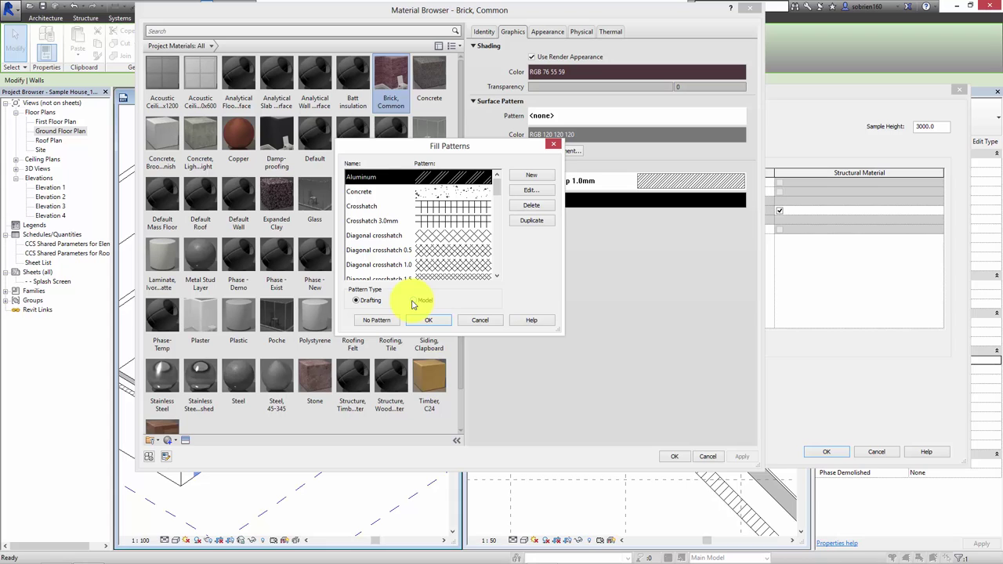
pyautogui.click(417, 302)
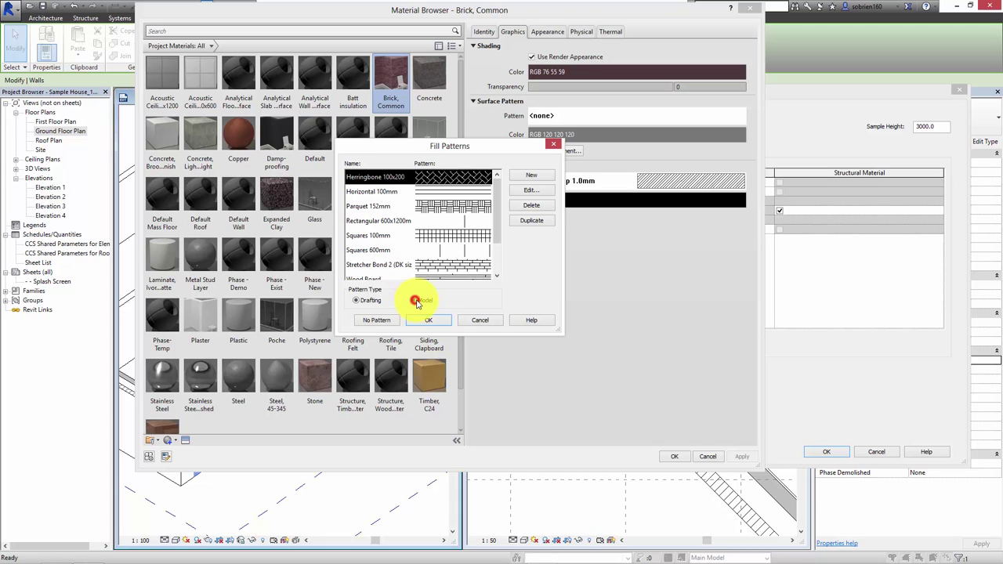
pyautogui.click(431, 194)
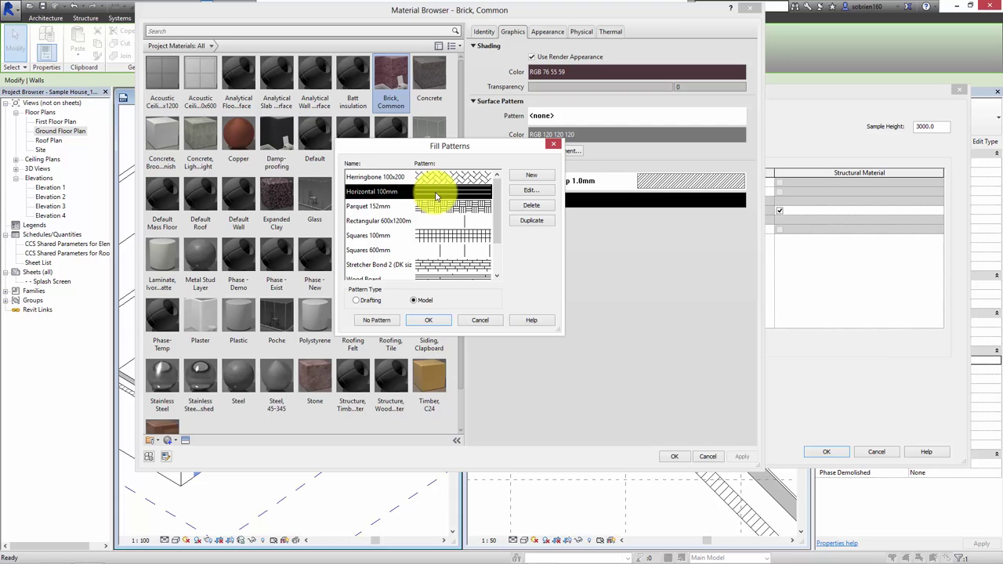
pyautogui.click(523, 222)
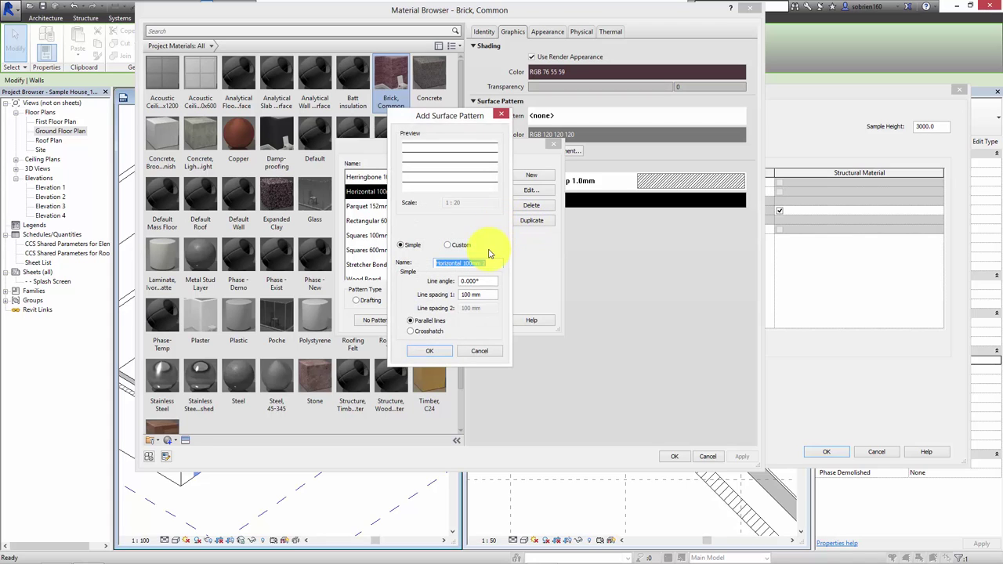
pyautogui.write('66')
pyautogui.write('7 DK Brick')
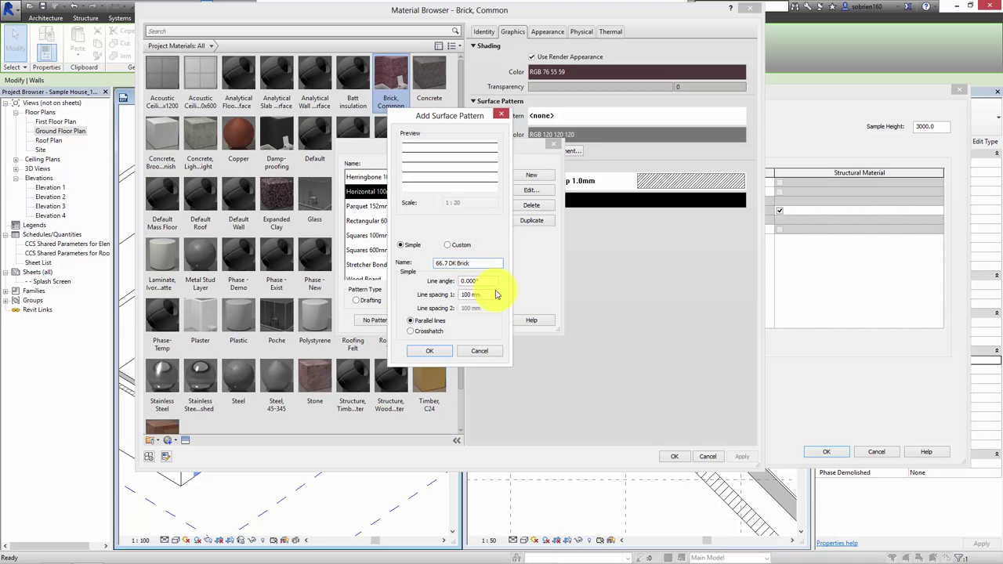
pyautogui.moveTo(488, 294); pyautogui.dragTo(448, 295)
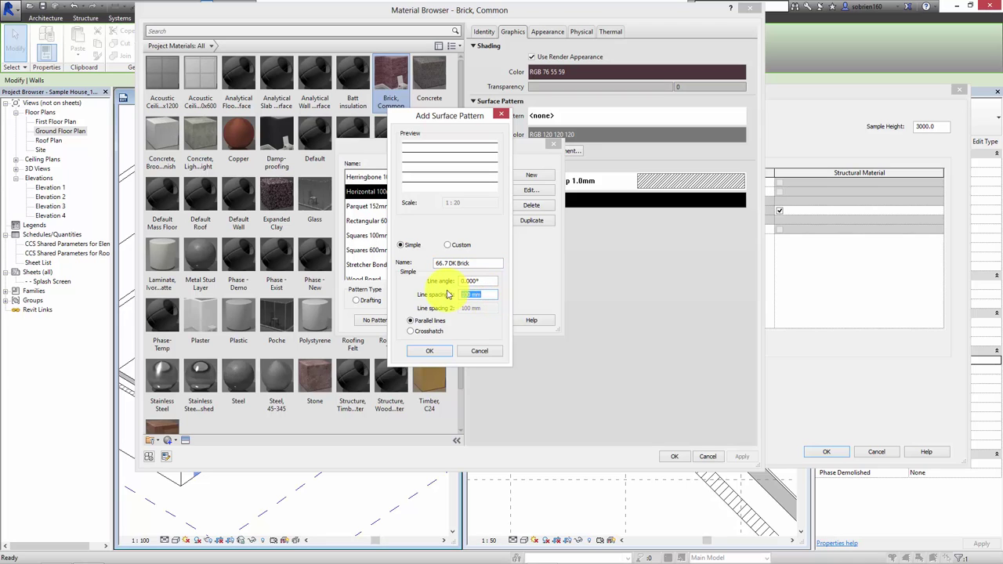
pyautogui.write('66.7')
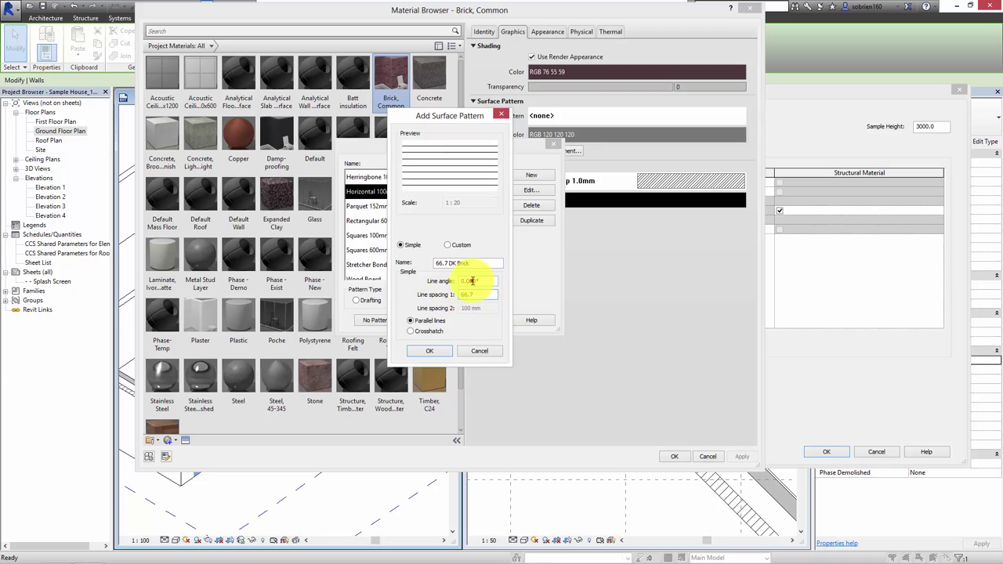
pyautogui.click(434, 353)
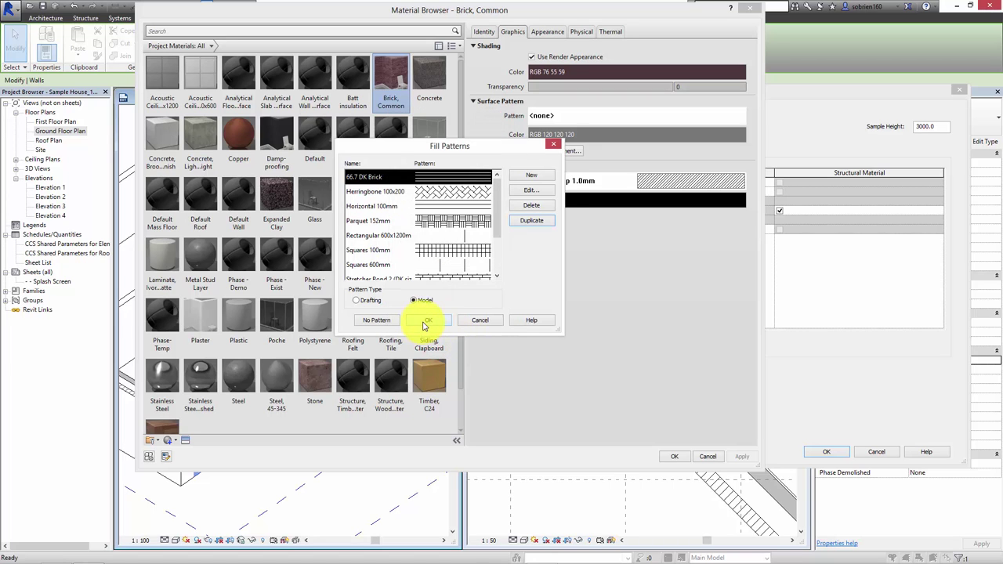
pyautogui.click(424, 326)
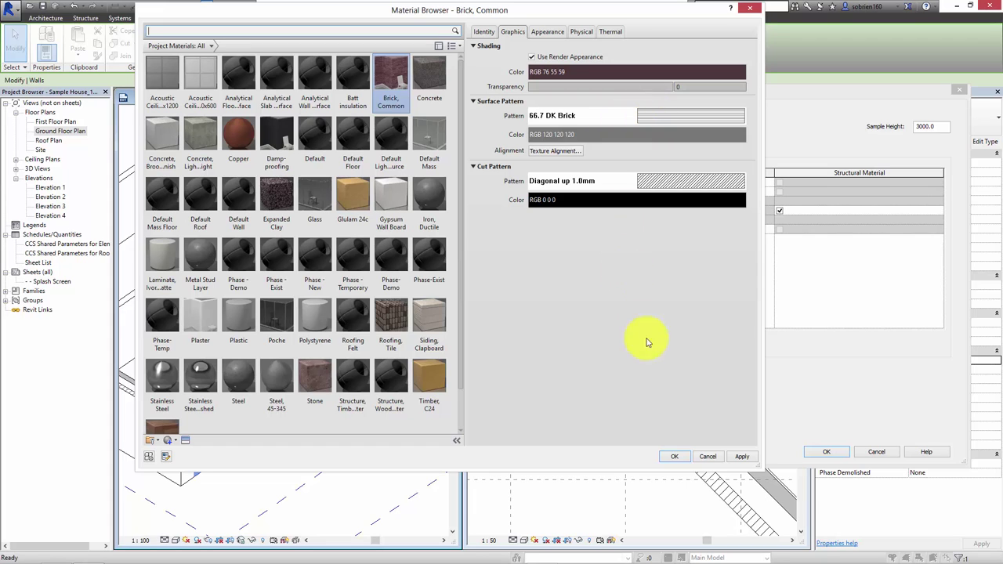
# Apply the surface pattern change and close the Material Browser, Edit Assembly and Type Properties.
pyautogui.click(740, 457)
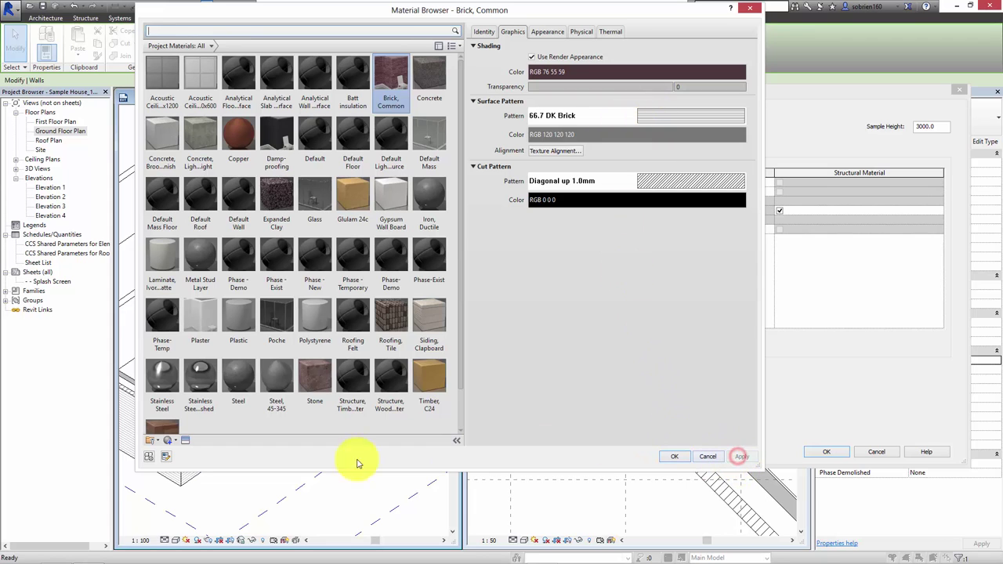
pyautogui.click(673, 458)
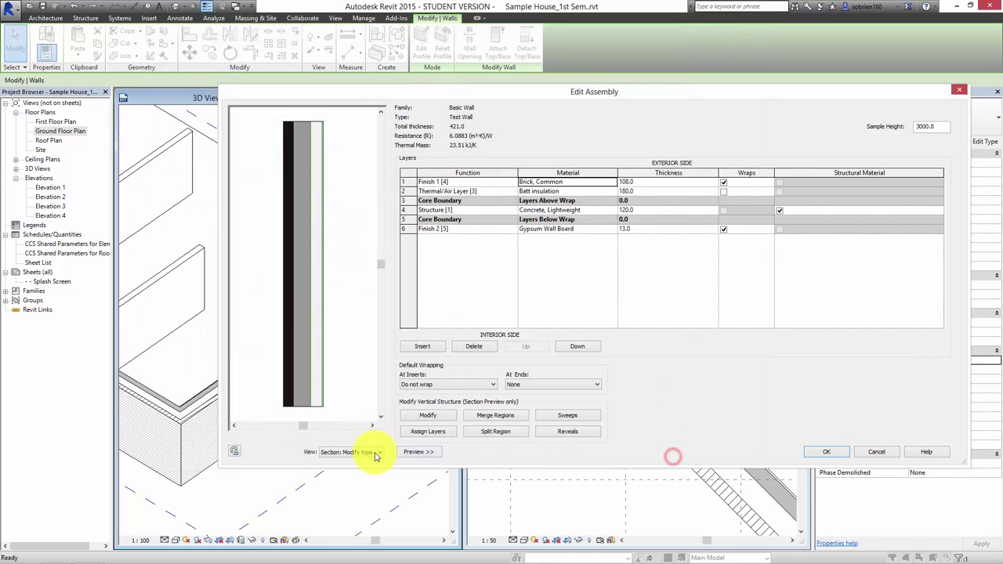
pyautogui.click(845, 451)
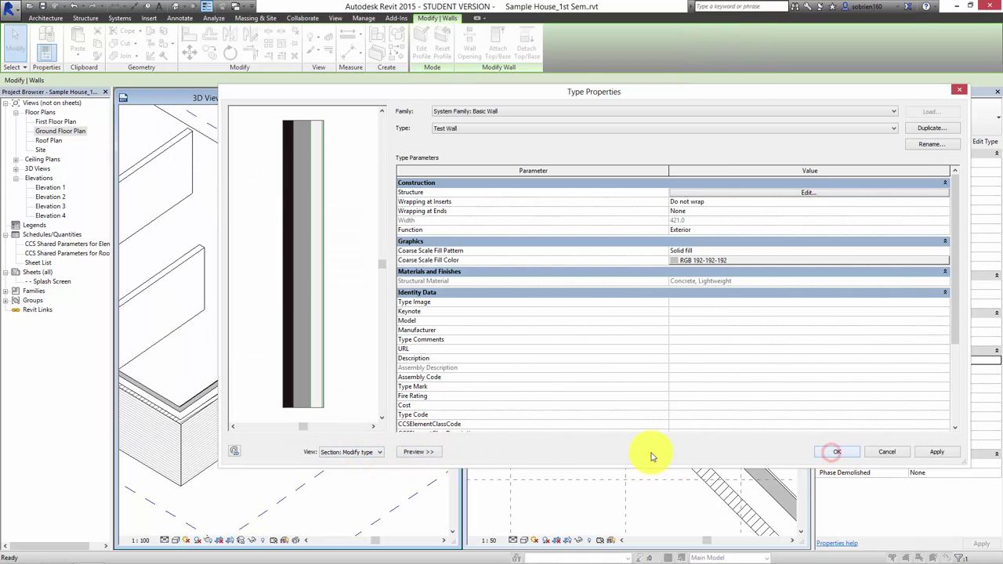
pyautogui.click(831, 517)
# Deselect the wall and zoom around the 3D view to inspect the horizontal coursing lines.
pyautogui.click(309, 431)
pyautogui.scroll(2, 280, 420)
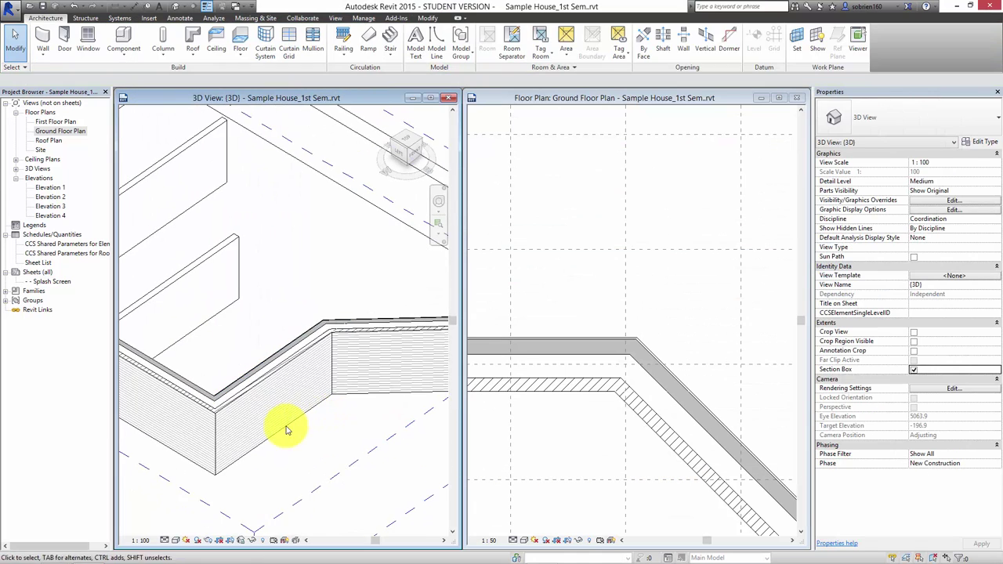
pyautogui.scroll(3, 243, 462)
pyautogui.scroll(2, 286, 456)
pyautogui.scroll(-1, 286, 457)
pyautogui.scroll(-2, 376, 431)
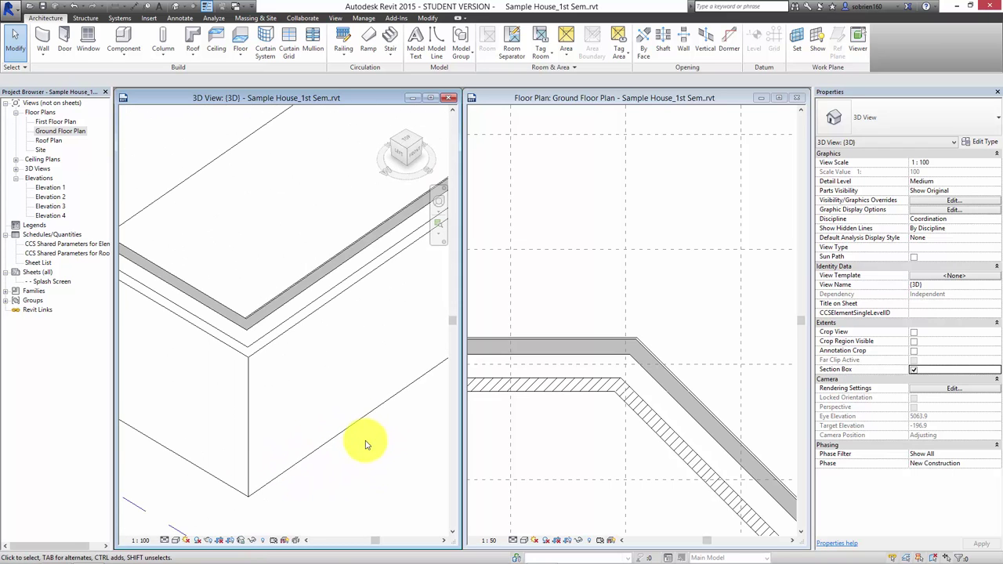
pyautogui.scroll(-2, 363, 442)
pyautogui.moveTo(307, 493); pyautogui.dragTo(310, 416, button='middle')
pyautogui.scroll(-2, 301, 411)
pyautogui.scroll(-1, 309, 409)
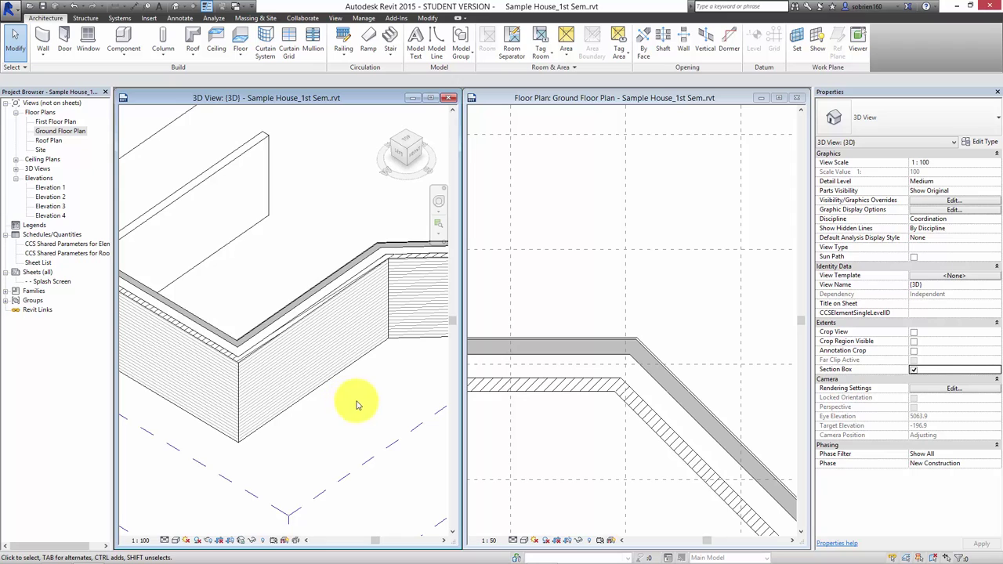
# Undo the last change, then open the Test Wall's type properties and layer structure.
pyautogui.moveTo(362, 392); pyautogui.dragTo(340, 419, button='middle')
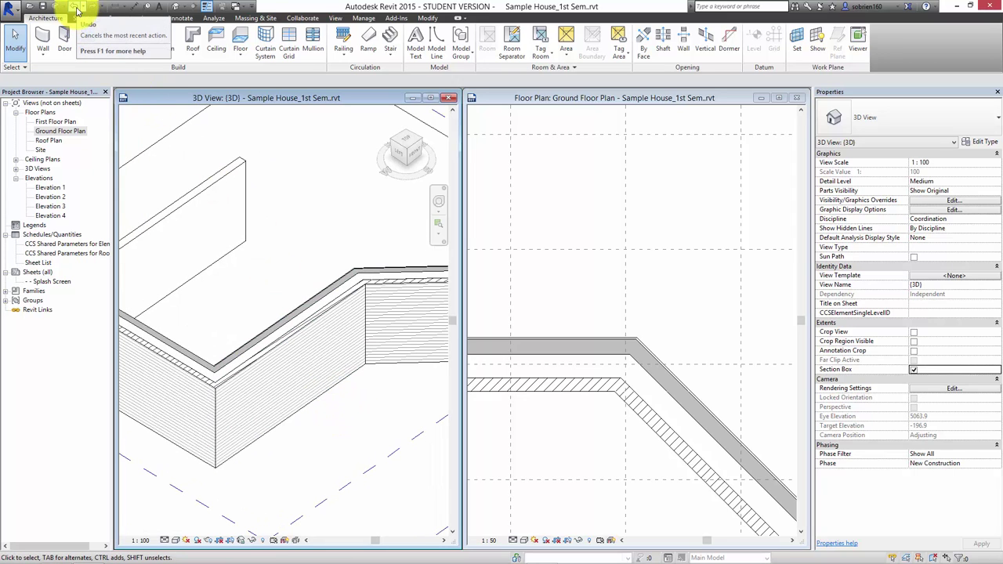
pyautogui.click(77, 10)
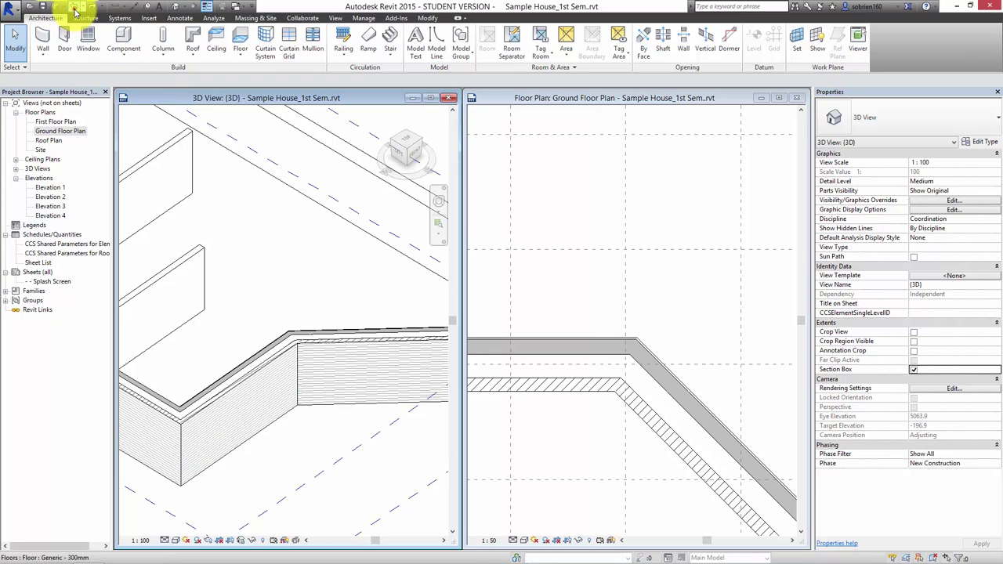
pyautogui.click(273, 425)
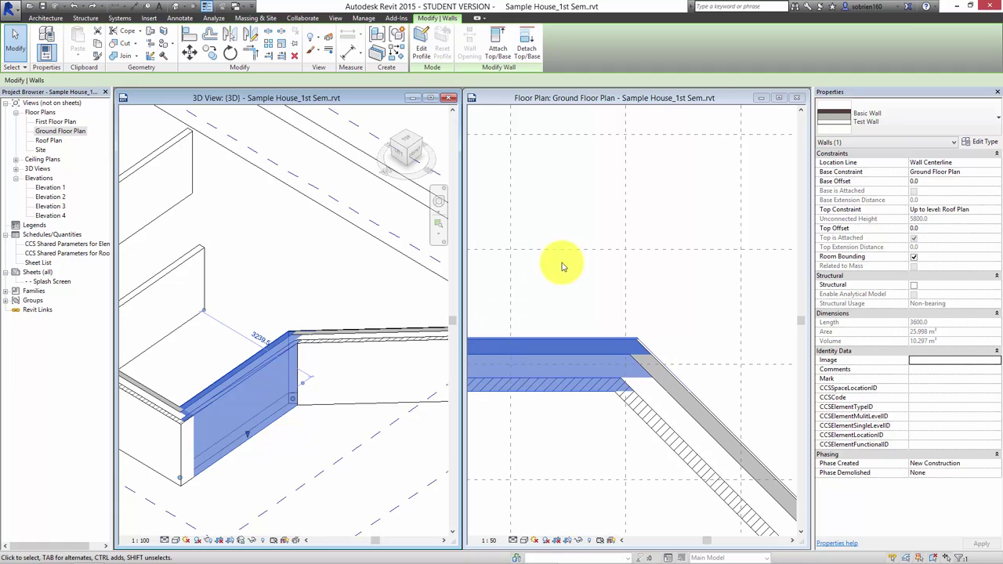
pyautogui.click(983, 144)
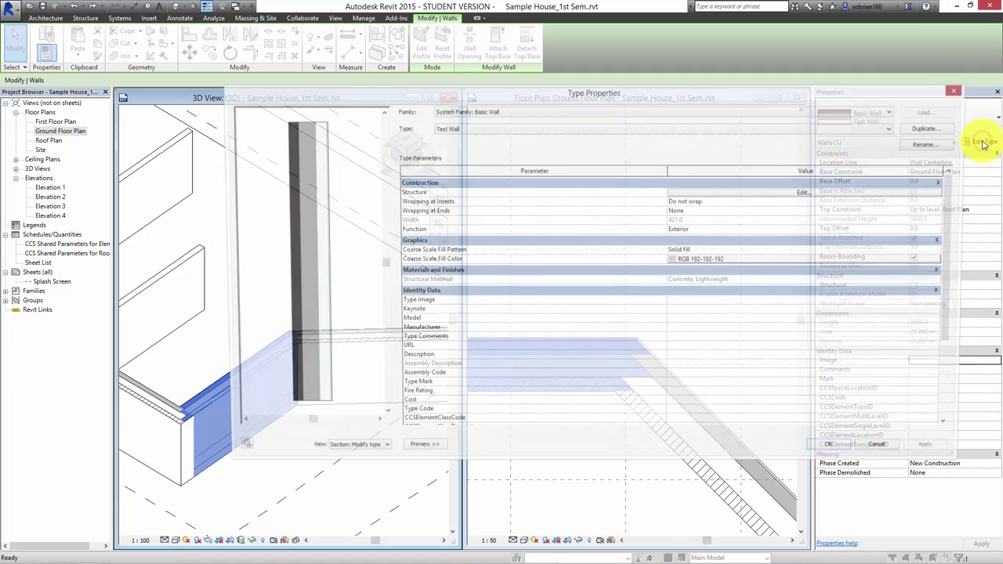
pyautogui.click(819, 194)
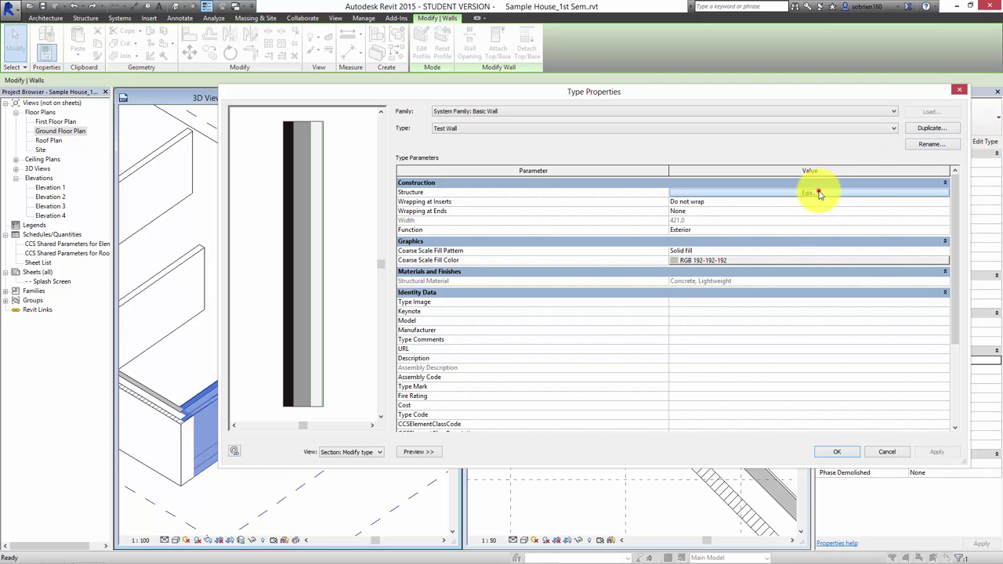
# Open the Brick, Common finish material and copy the Horizontal 100mm model pattern as a new surface pattern.
pyautogui.click(602, 185)
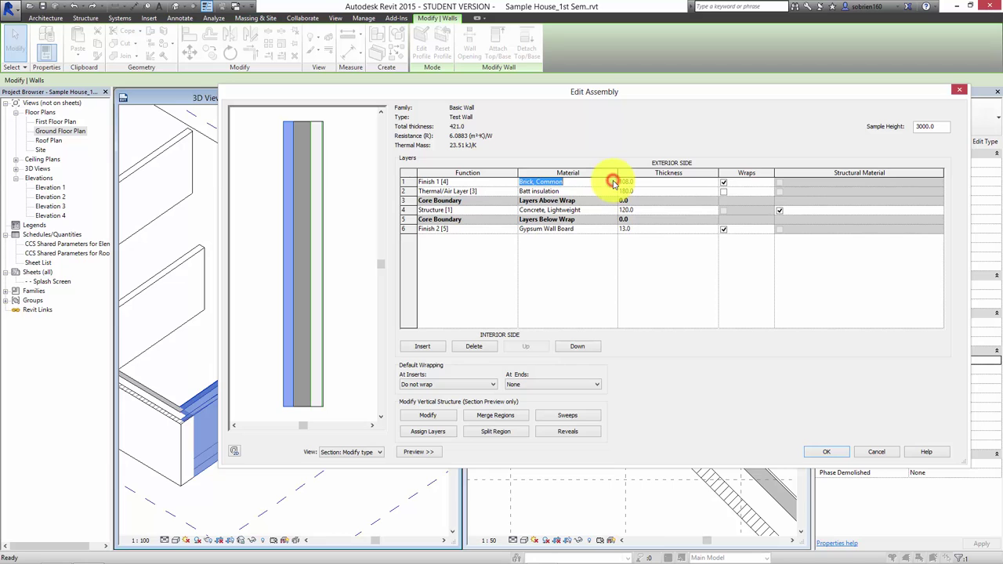
pyautogui.click(614, 181)
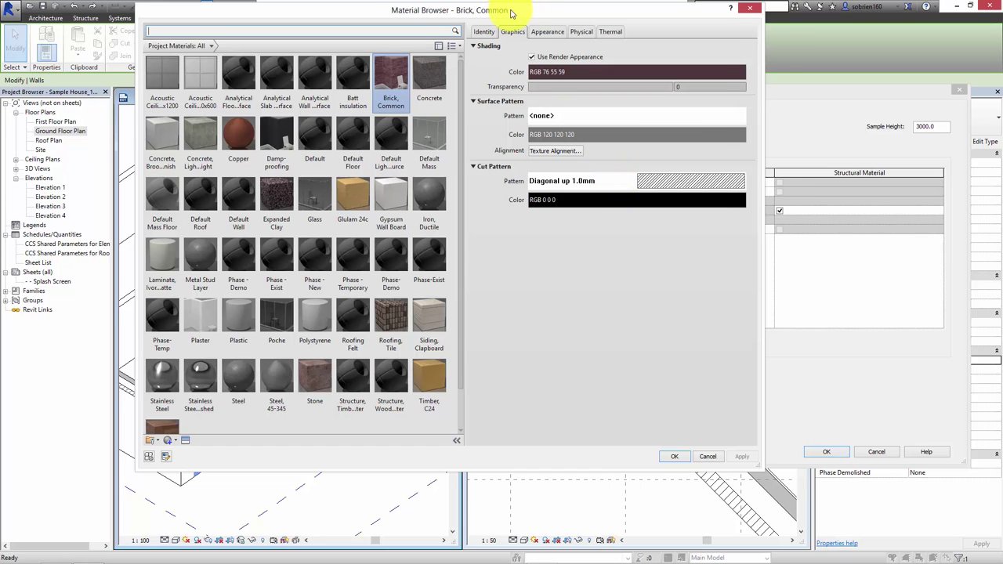
pyautogui.moveTo(512, 5); pyautogui.dragTo(539, 9)
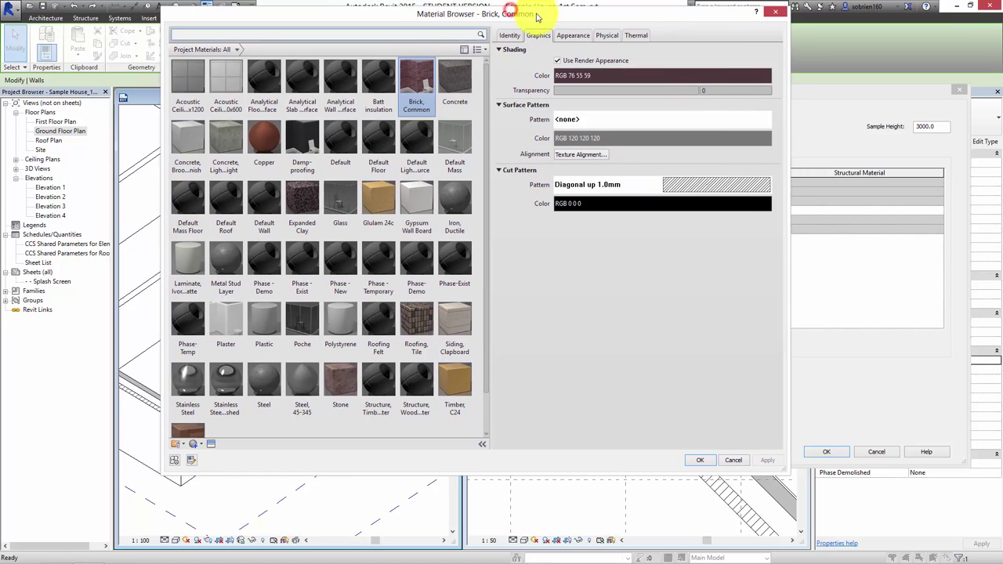
pyautogui.click(600, 123)
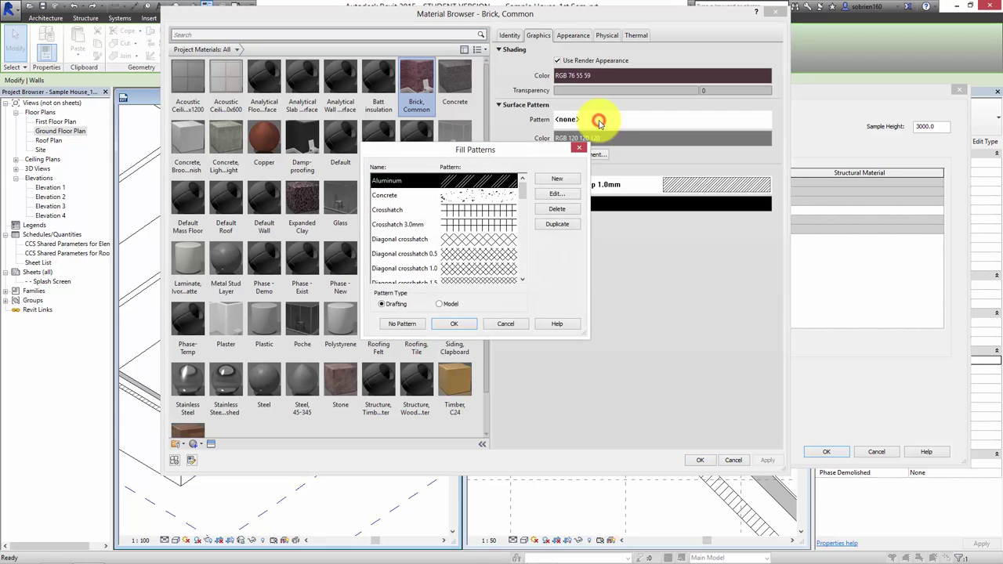
pyautogui.click(439, 304)
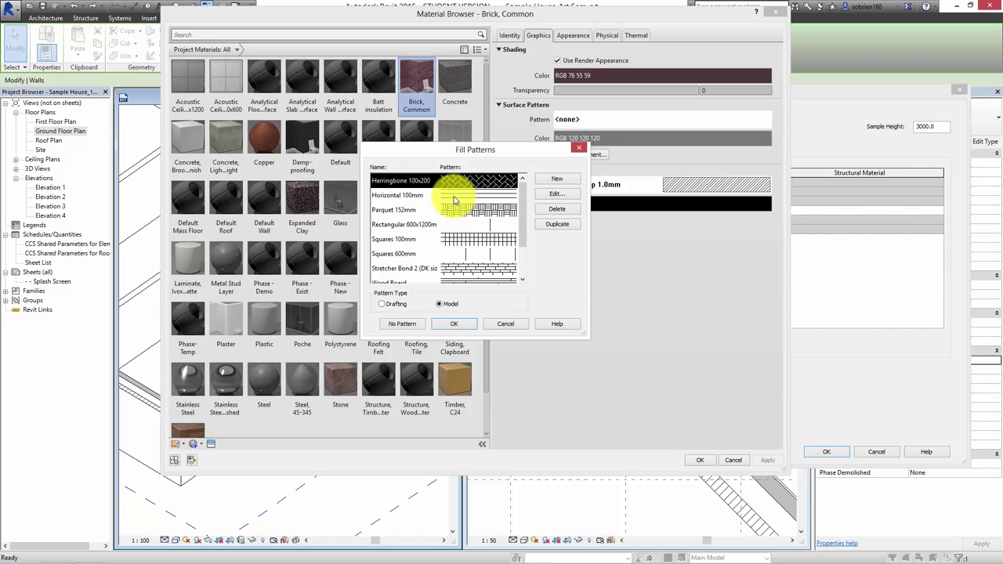
pyautogui.click(455, 198)
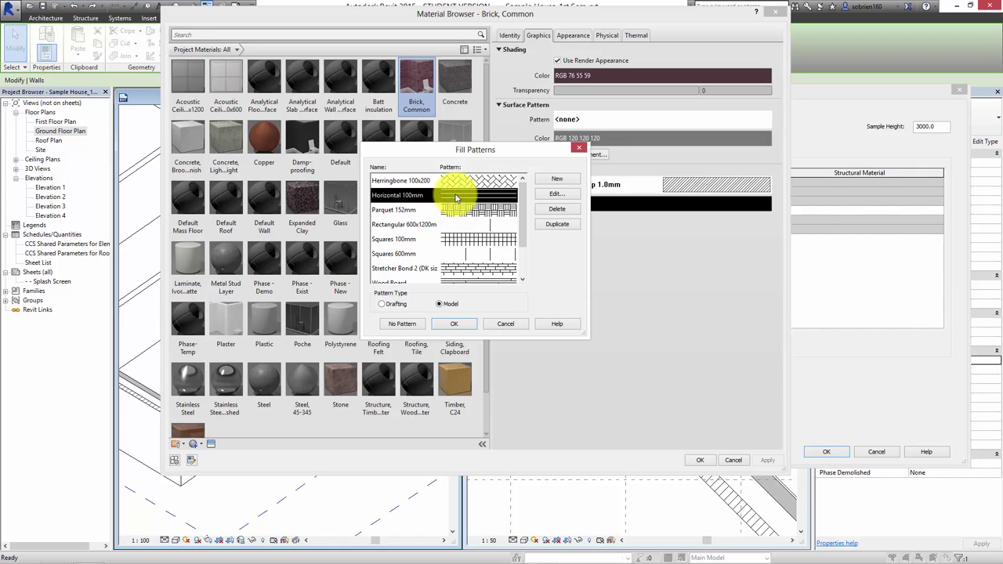
pyautogui.click(558, 225)
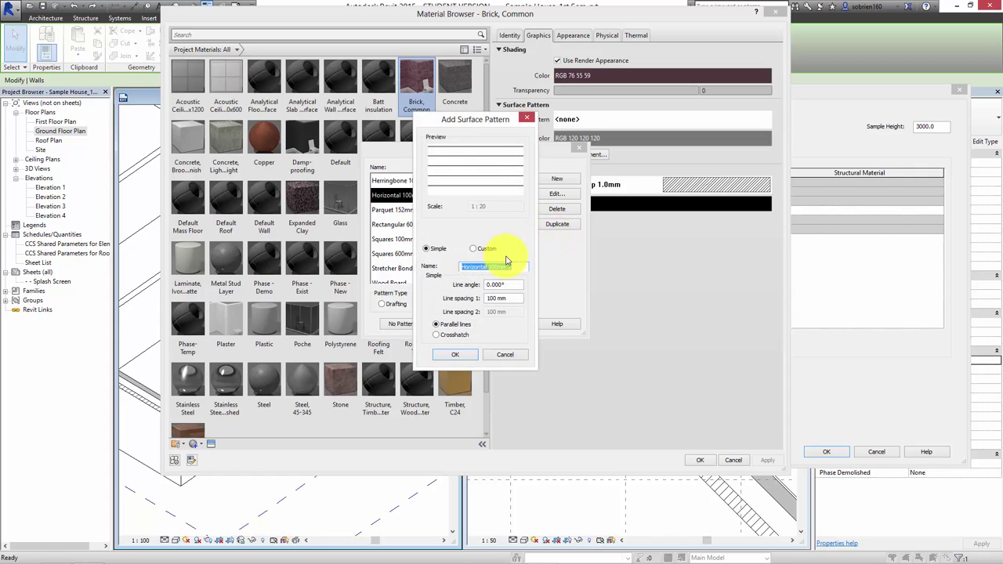
# Define model pattern DK Brick 66.7 as parallel lines, angle 0, spacing 66.7, and accept it.
pyautogui.write('DK ')
pyautogui.write('Brick 66.7')
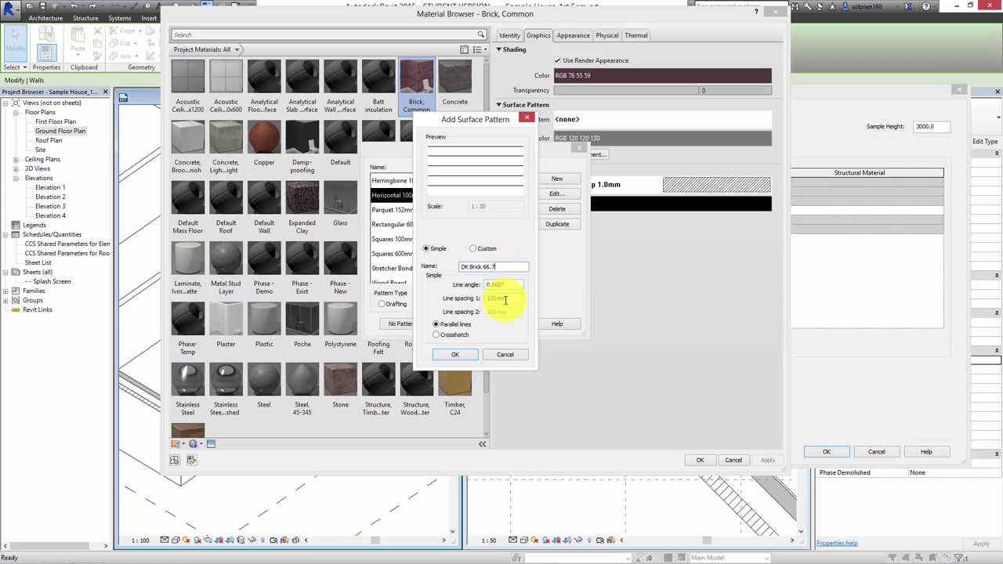
pyautogui.doubleClick(515, 300)
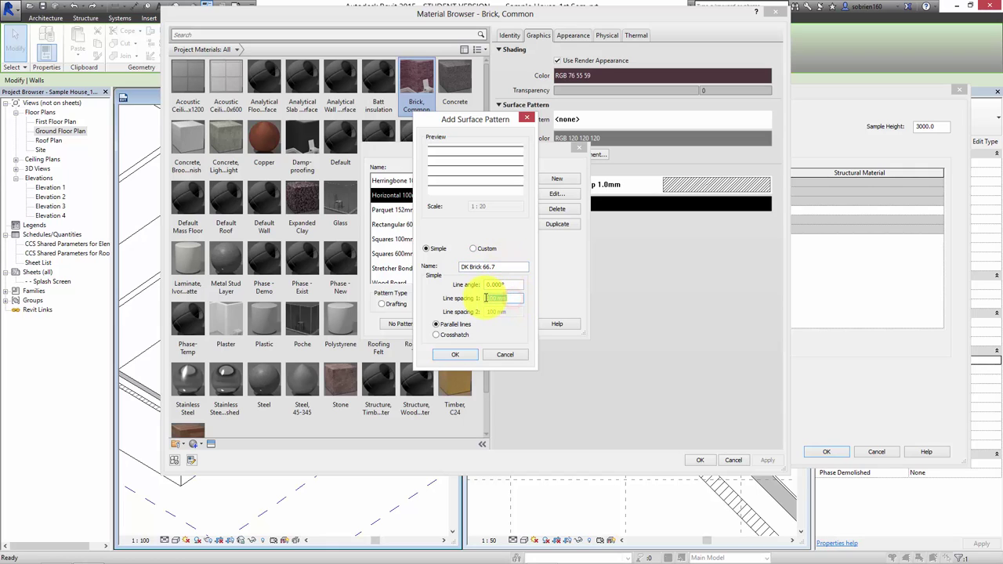
pyautogui.write('66')
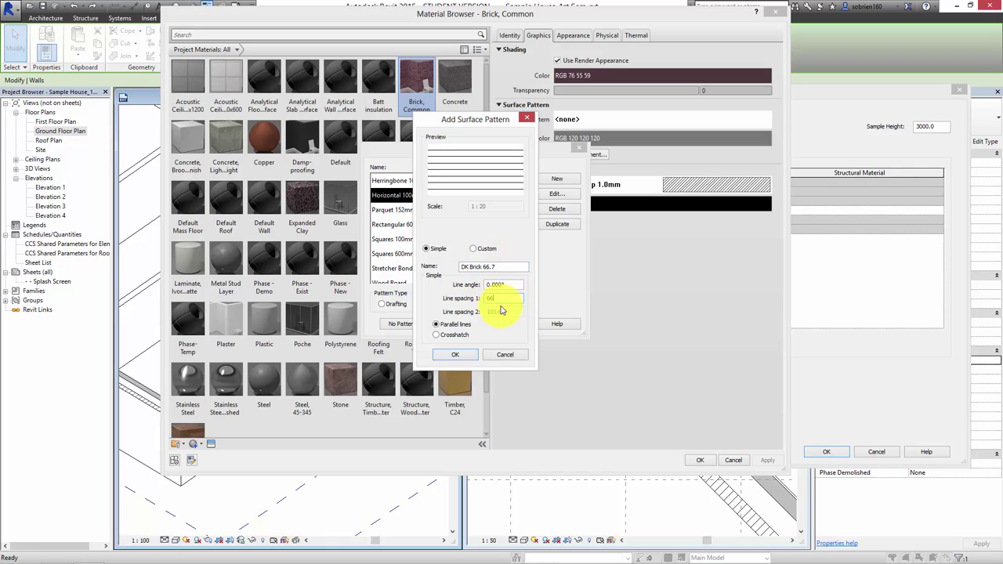
pyautogui.write('.7')
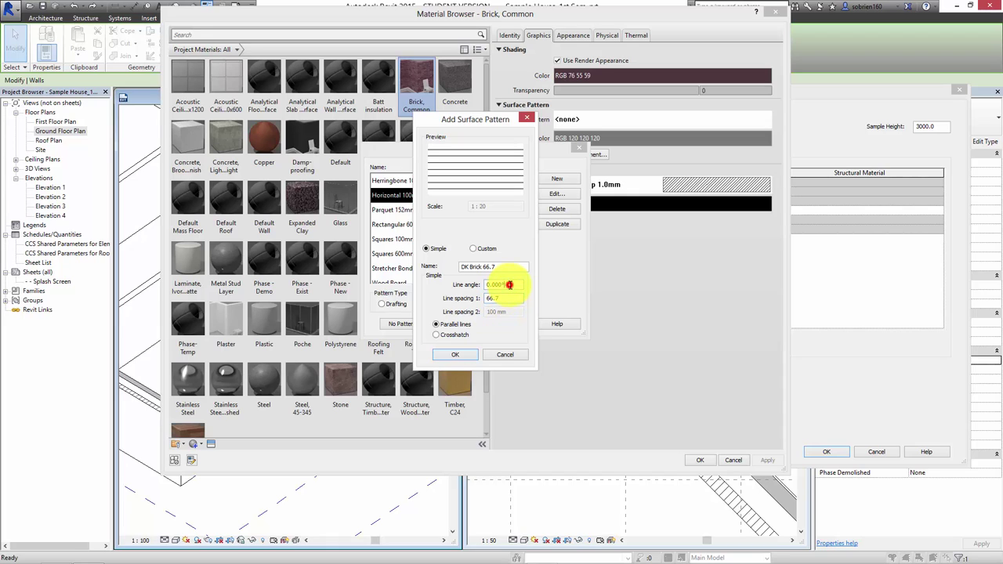
pyautogui.click(508, 284)
pyautogui.moveTo(509, 284); pyautogui.dragTo(476, 287)
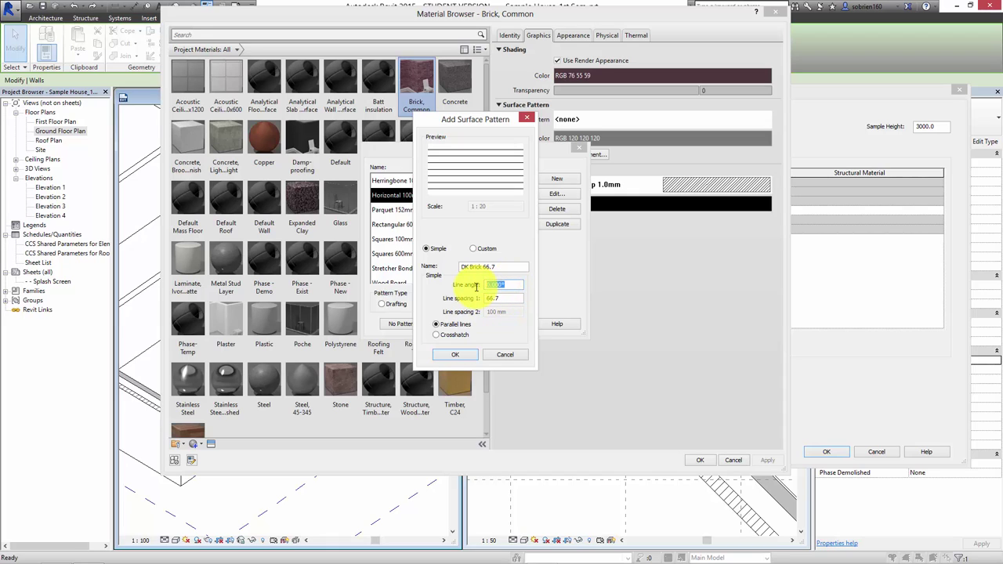
pyautogui.write('45')
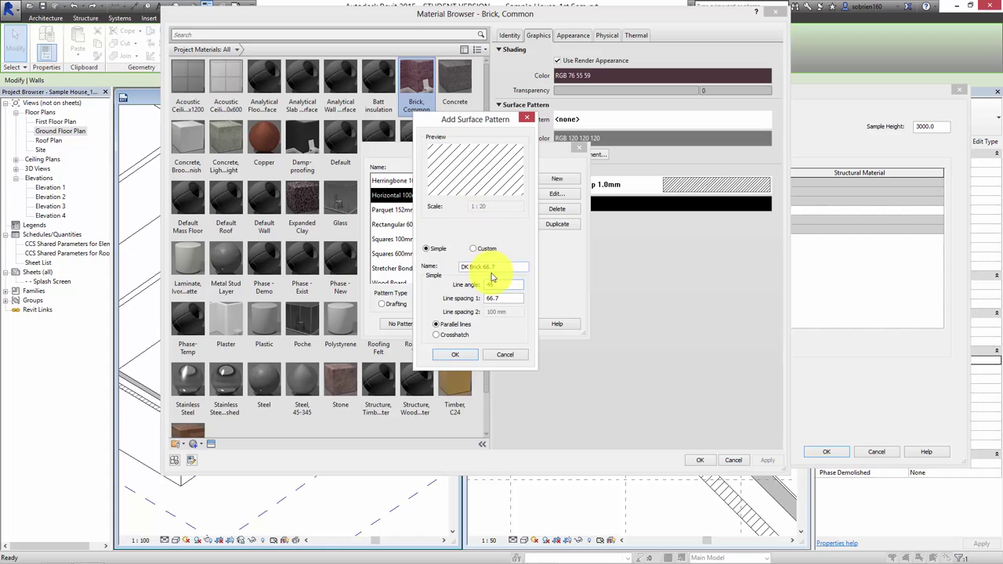
pyautogui.moveTo(500, 285); pyautogui.dragTo(488, 286)
pyautogui.write('0')
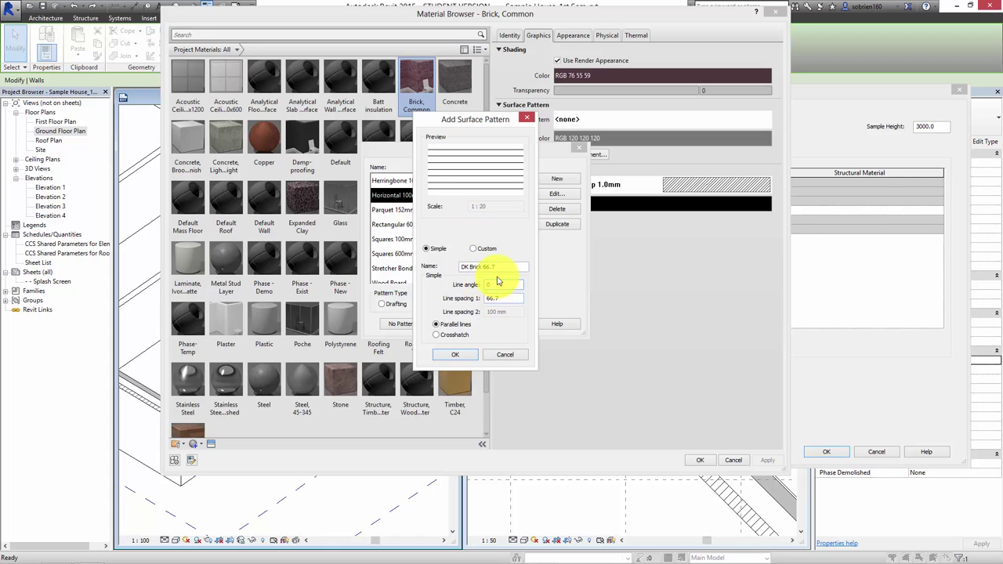
pyautogui.click(495, 297)
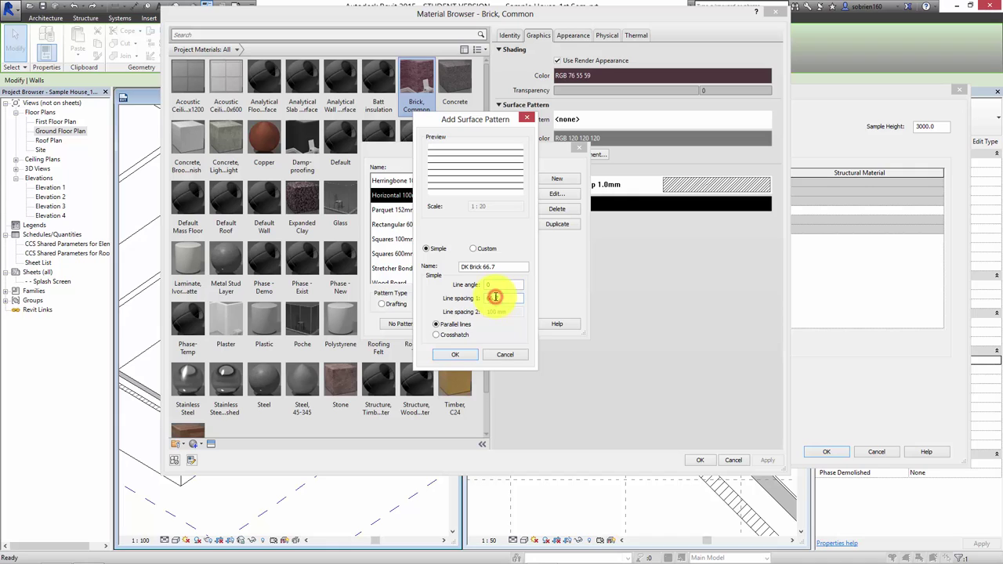
pyautogui.click(436, 336)
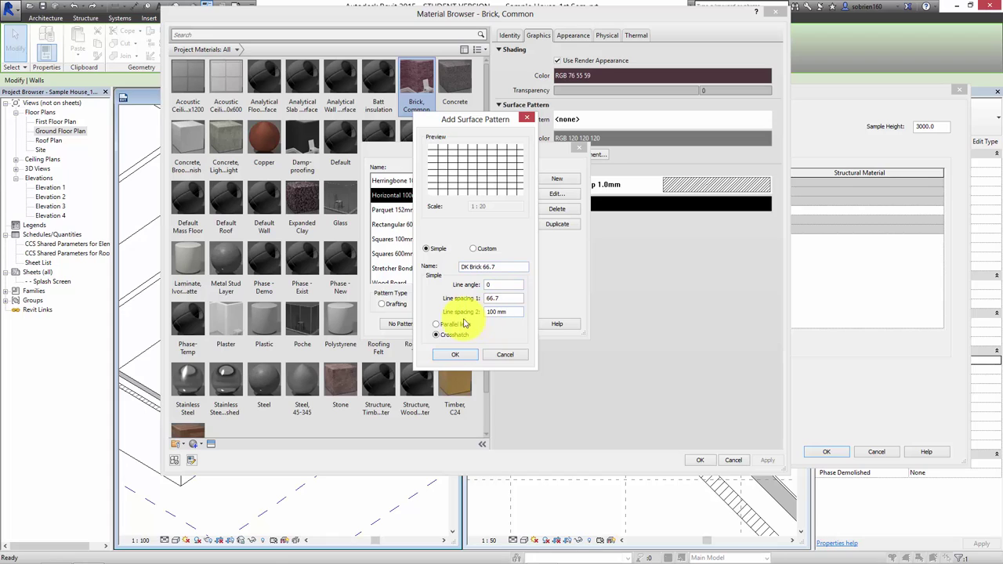
pyautogui.click(437, 324)
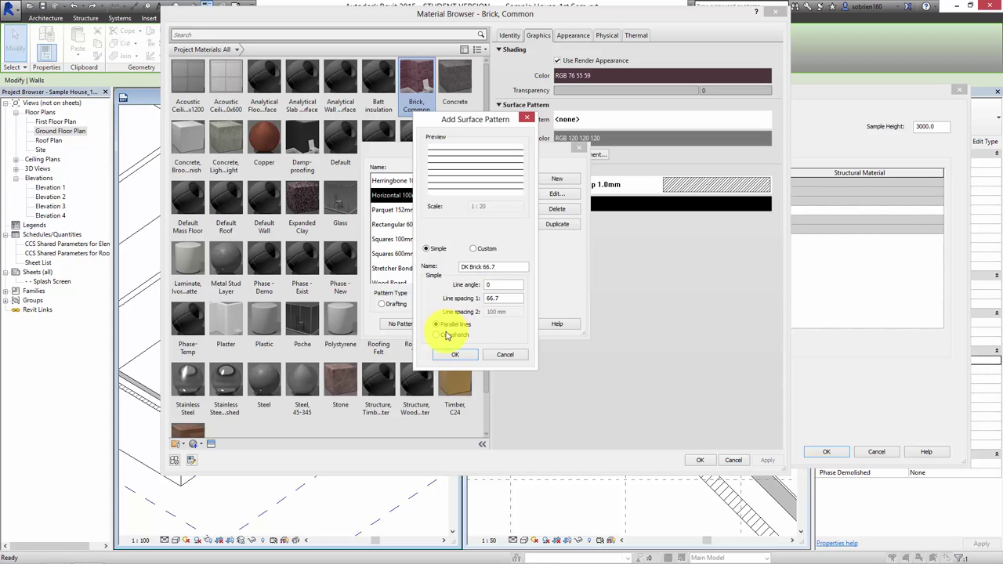
pyautogui.click(459, 357)
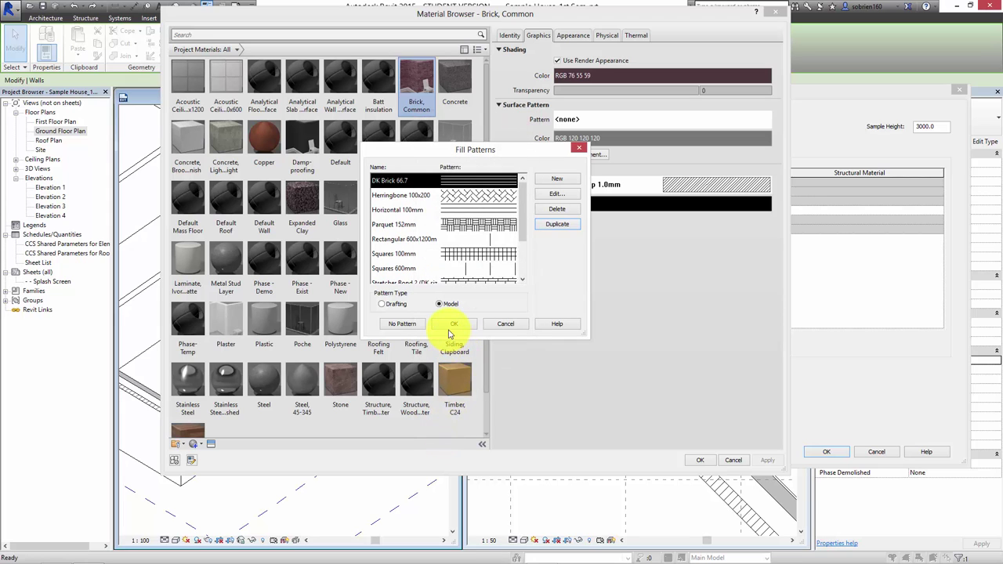
pyautogui.click(451, 325)
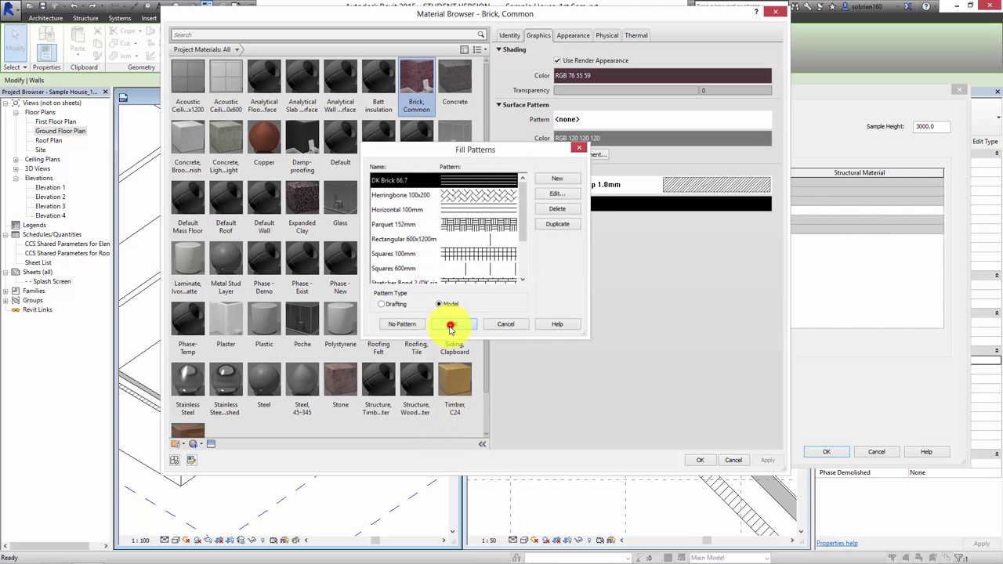
# Apply DK Brick 66.7 to Brick, Common, close all material and wall dialogs, and deselect.
pyautogui.click(767, 461)
pyautogui.scroll(-1, 174, 415)
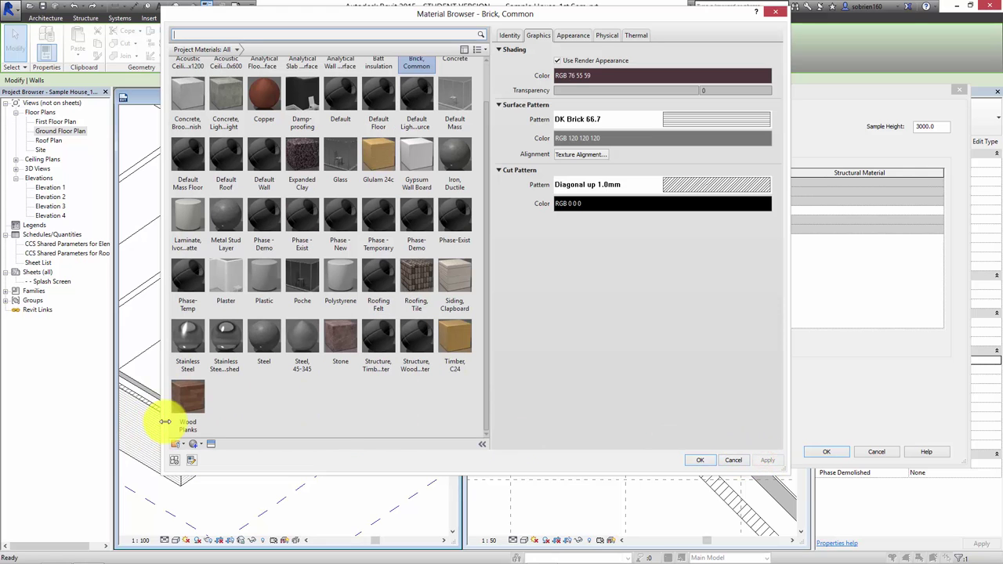
pyautogui.click(699, 460)
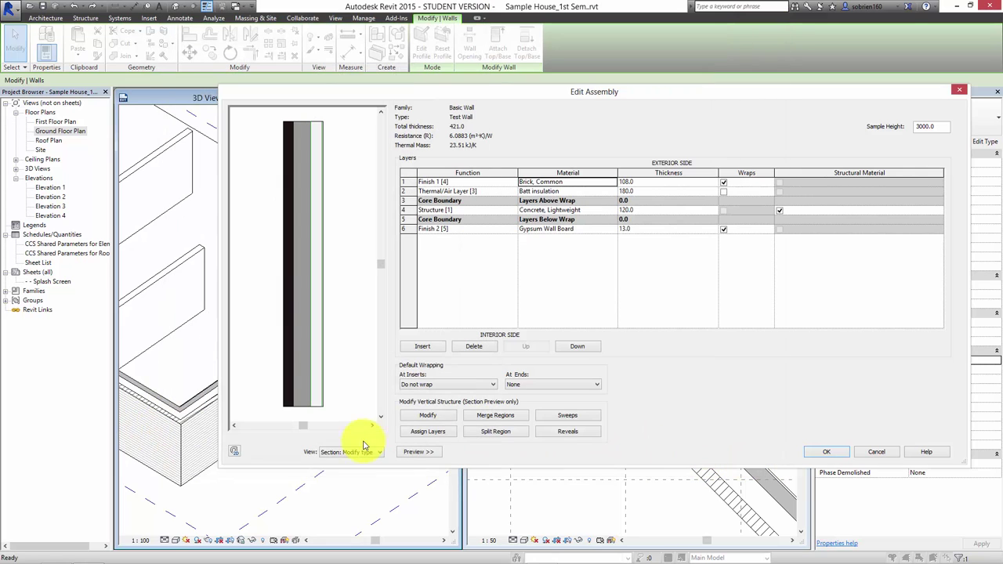
pyautogui.click(826, 451)
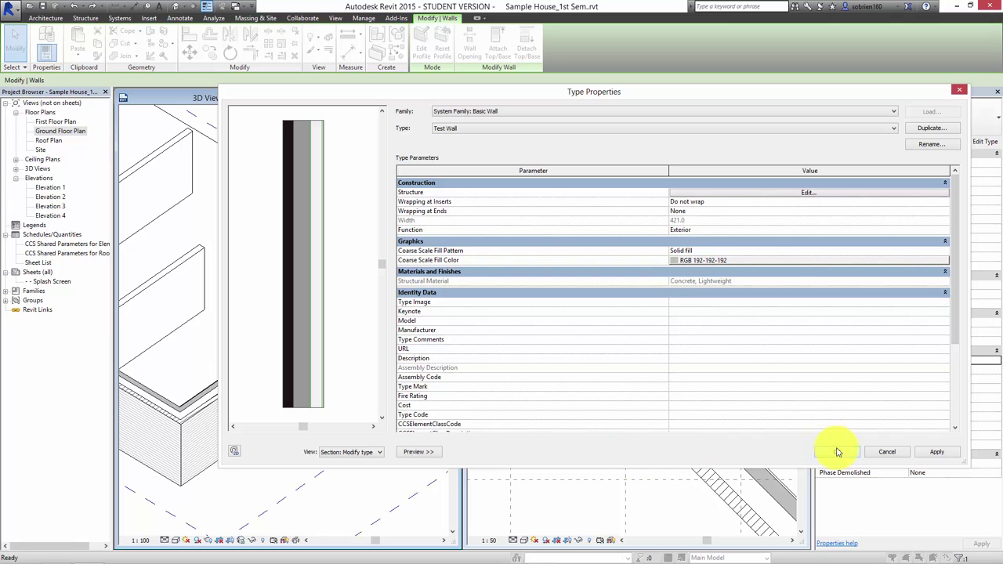
pyautogui.click(837, 451)
pyautogui.click(345, 433)
# Zoom, pan and orbit around the patterned wall corner in the 3D view.
pyautogui.scroll(2, 348, 439)
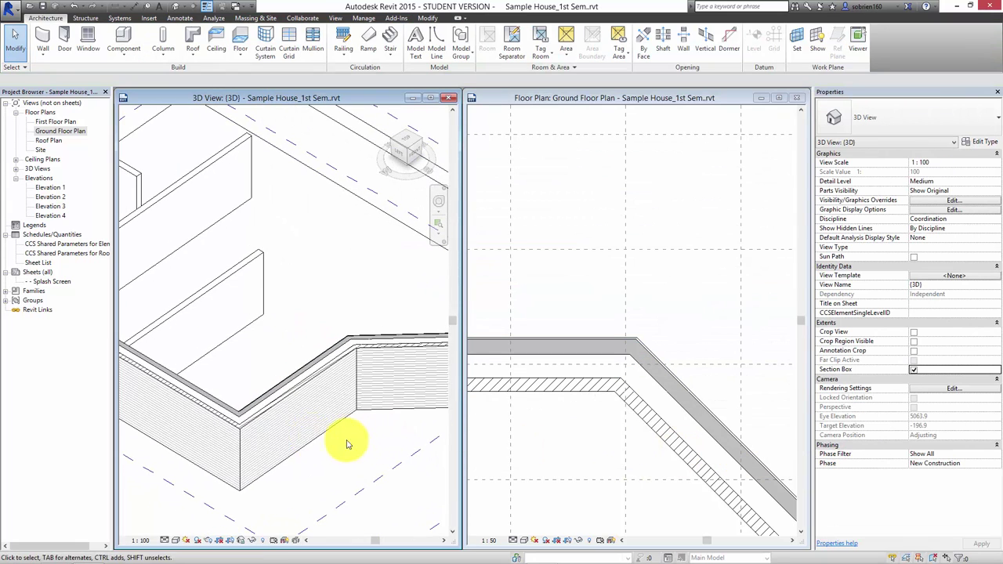
pyautogui.scroll(2, 314, 434)
pyautogui.scroll(2, 280, 428)
pyautogui.scroll(2, 250, 410)
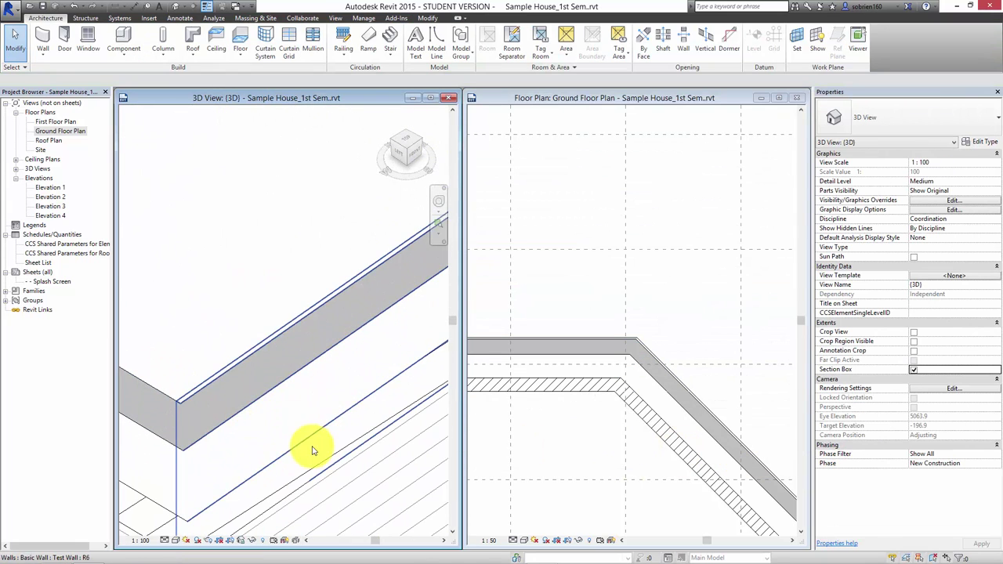
pyautogui.scroll(1, 314, 448)
pyautogui.scroll(-1, 206, 381)
pyautogui.scroll(1, 201, 385)
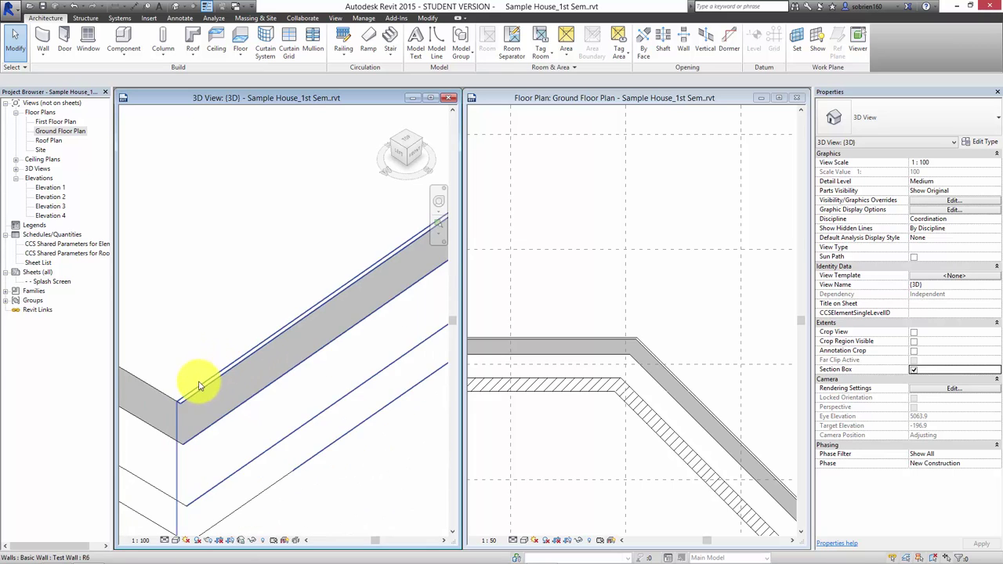
pyautogui.moveTo(201, 385)
pyautogui.mouseDown(button='middle')
pyautogui.moveTo(358, 351)
pyautogui.moveTo(291, 365)
pyautogui.mouseUp(button='middle')
pyautogui.scroll(-2, 279, 337)
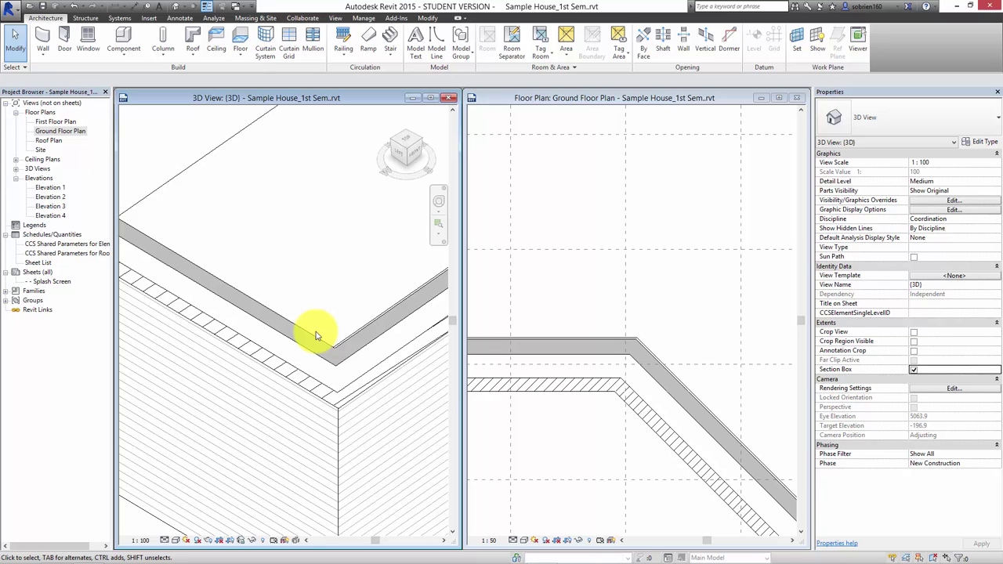
pyautogui.moveTo(340, 291); pyautogui.dragTo(330, 294, button='middle')
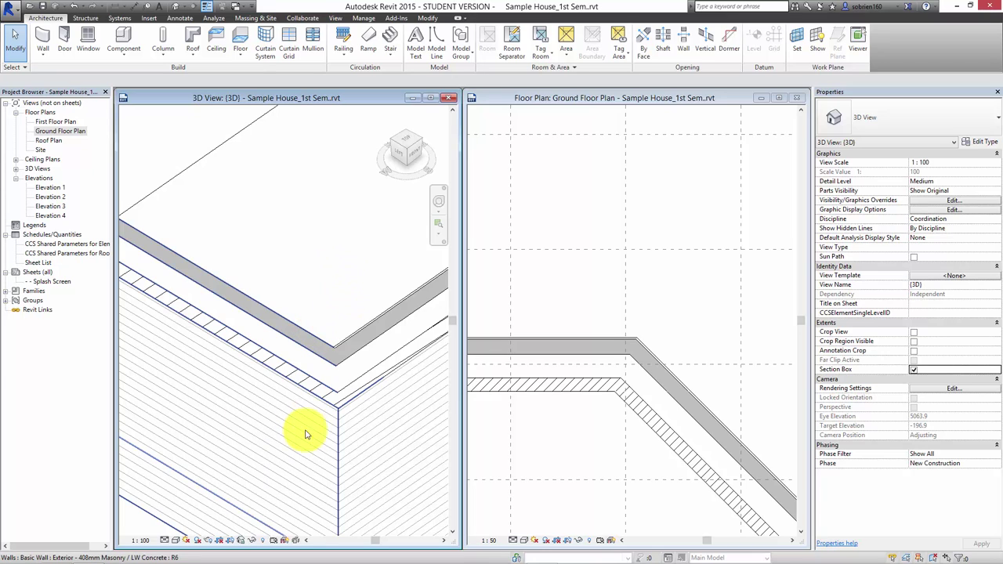
pyautogui.moveTo(255, 390)
pyautogui.keyDown('shift'); pyautogui.mouseDown(button='middle')
pyautogui.moveTo(262, 414)
pyautogui.moveTo(201, 464)
pyautogui.moveTo(162, 410)
pyautogui.moveTo(366, 459)
pyautogui.moveTo(353, 460)
pyautogui.moveTo(385, 444)
pyautogui.moveTo(363, 464)
pyautogui.moveTo(293, 439)
pyautogui.moveTo(303, 448)
pyautogui.mouseUp(button='middle'); pyautogui.keyUp('shift')
pyautogui.scroll(-3, 294, 443)
pyautogui.scroll(-2, 363, 459)
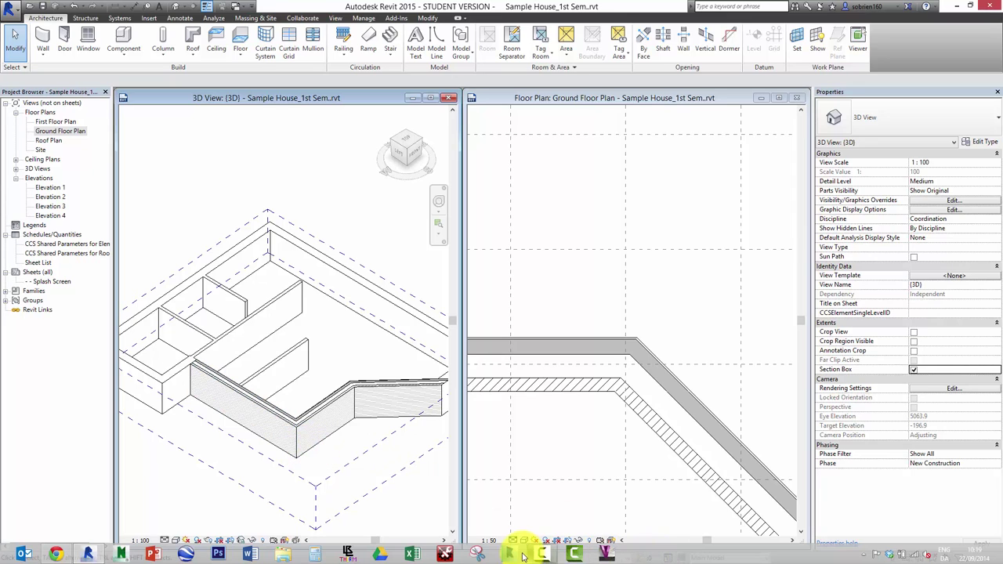
# Zoom out and pan until the whole section-boxed ground floor is visible.
pyautogui.click(524, 557)
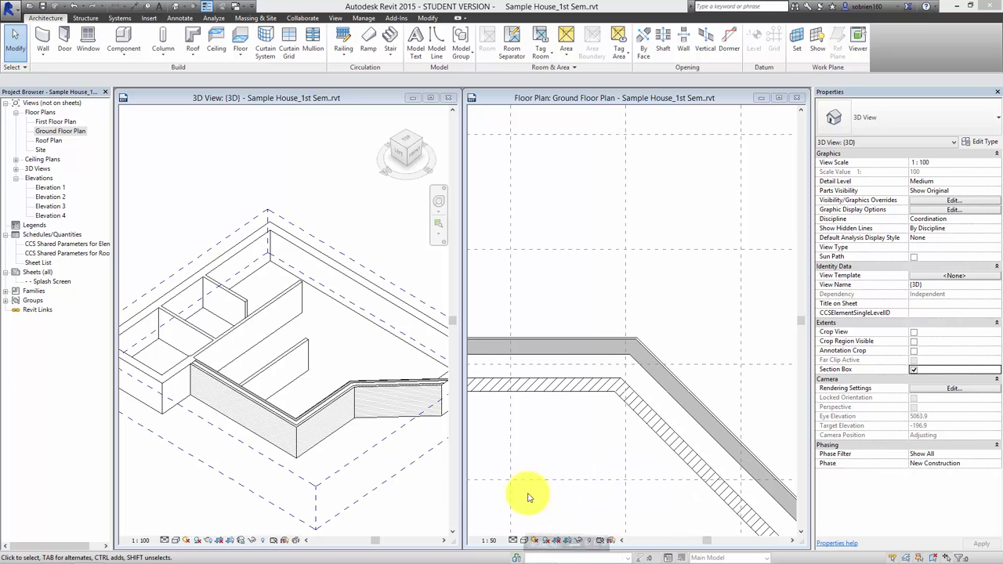
pyautogui.click(401, 500)
pyautogui.scroll(-1, 358, 484)
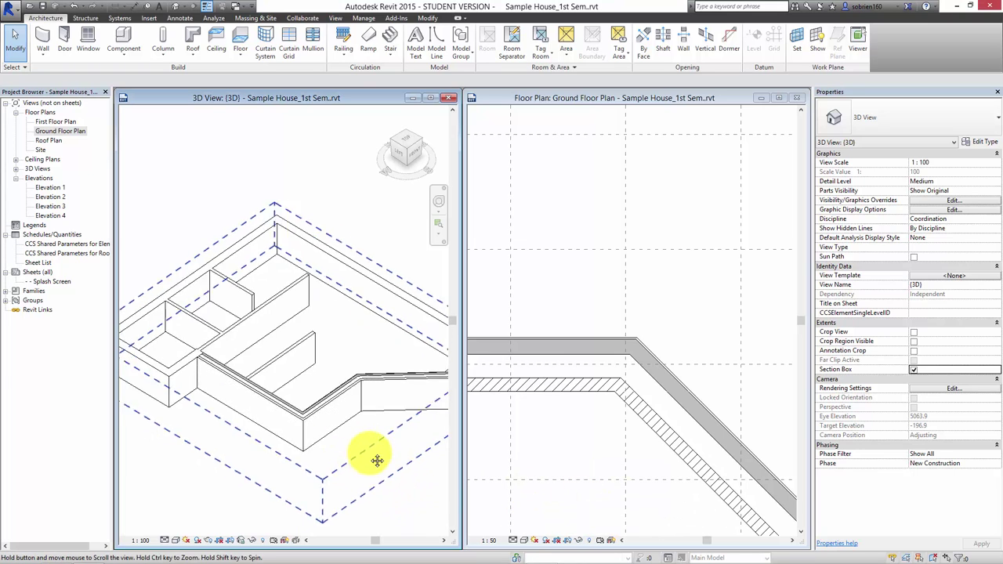
pyautogui.scroll(-2, 377, 460)
pyautogui.scroll(-1, 381, 441)
pyautogui.moveTo(367, 432)
pyautogui.mouseDown(button='middle')
pyautogui.moveTo(366, 441)
pyautogui.moveTo(320, 437)
pyautogui.mouseUp(button='middle')
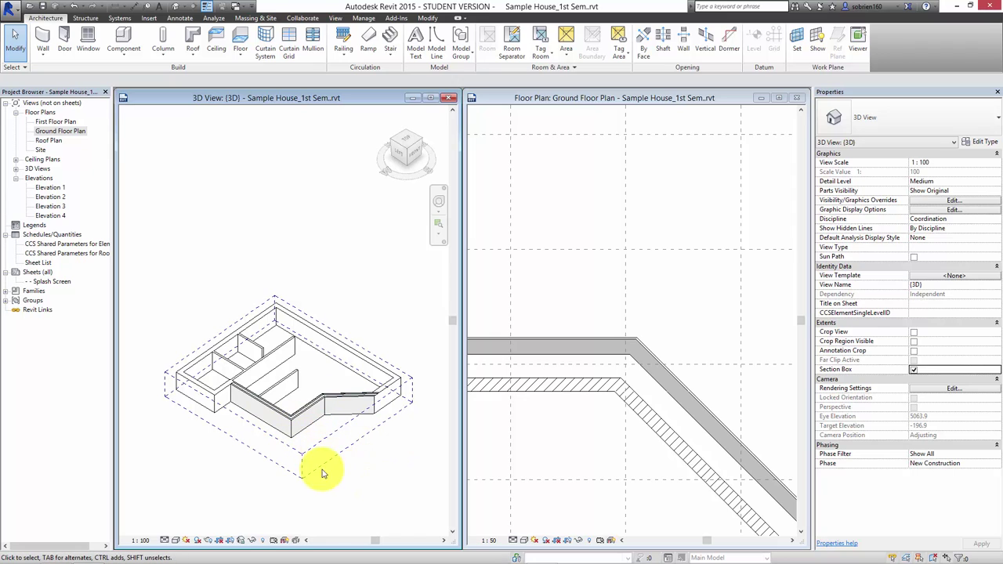
pyautogui.click(374, 481)
# Uncheck Section Box in the 3D view properties, then zoom over the full house's coursed walls.
pyautogui.click(914, 370)
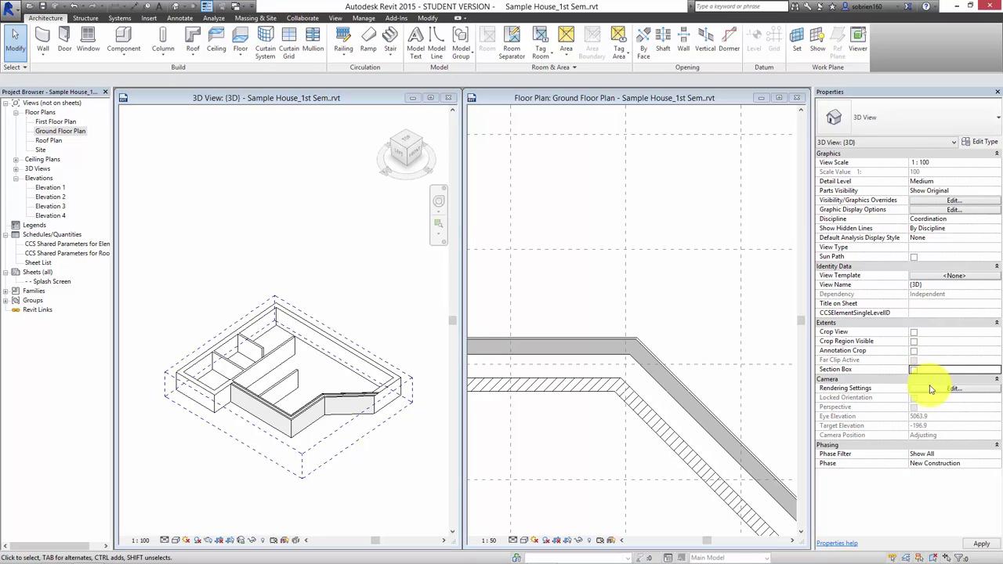
pyautogui.click(343, 471)
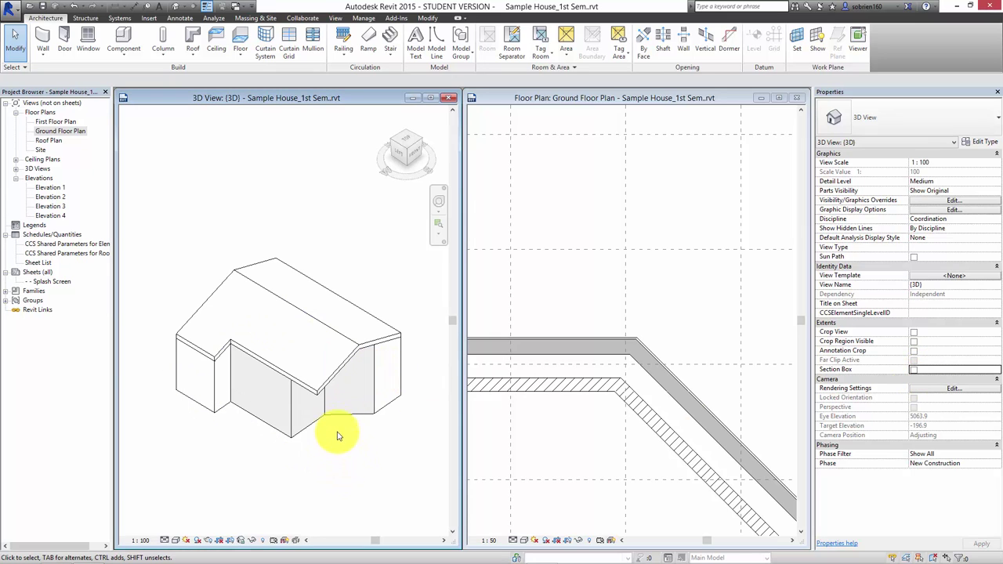
pyautogui.scroll(5, 338, 437)
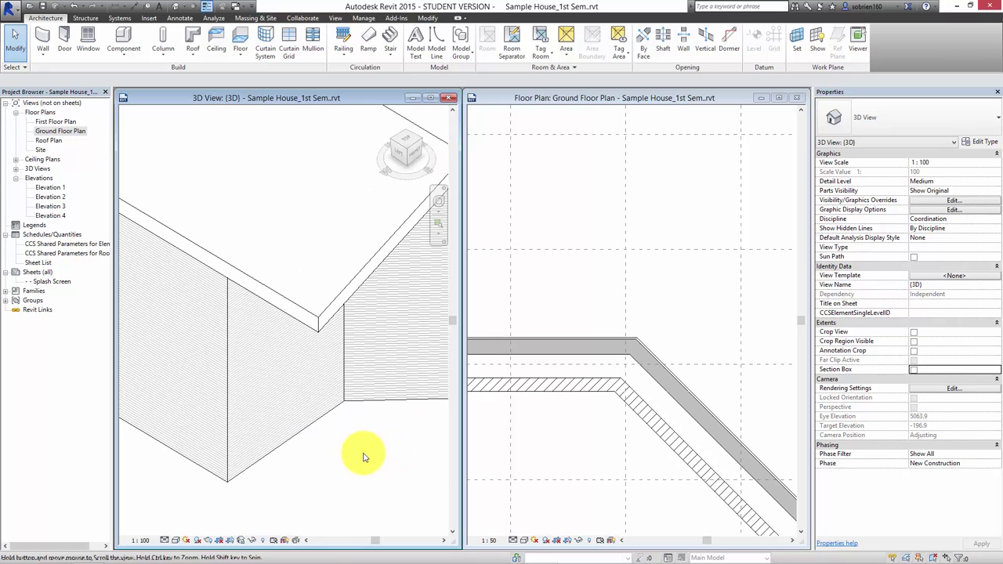
pyautogui.moveTo(364, 458)
pyautogui.mouseDown(button='middle')
pyautogui.moveTo(250, 445)
pyautogui.moveTo(206, 402)
pyautogui.moveTo(247, 421)
pyautogui.moveTo(363, 415)
pyautogui.moveTo(341, 423)
pyautogui.mouseUp(button='middle')
pyautogui.scroll(-2, 352, 463)
pyautogui.scroll(-3, 376, 448)
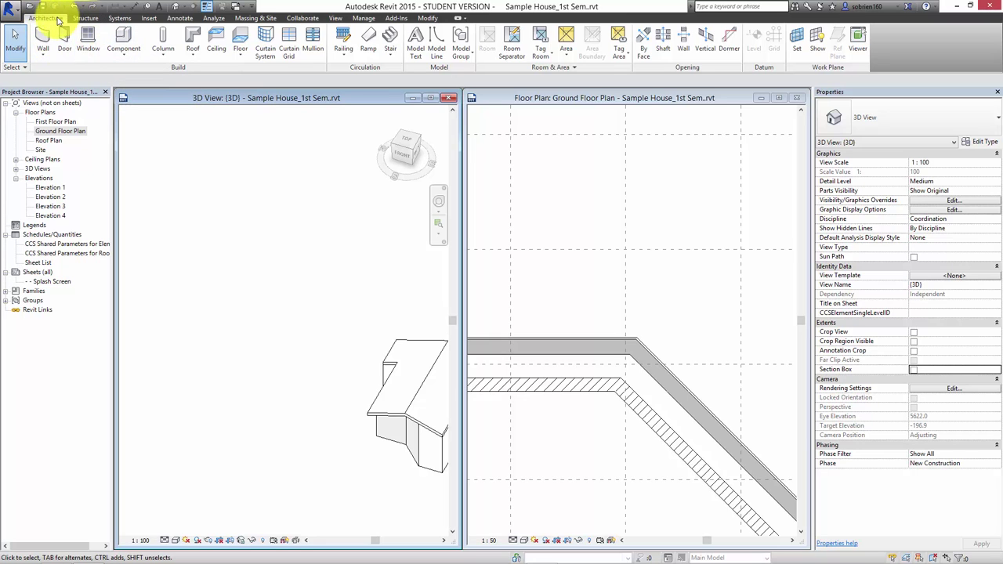
# Draw a 25300-long Generic - 150mm (Interior) wall beside the house and select it.
pyautogui.click(41, 34)
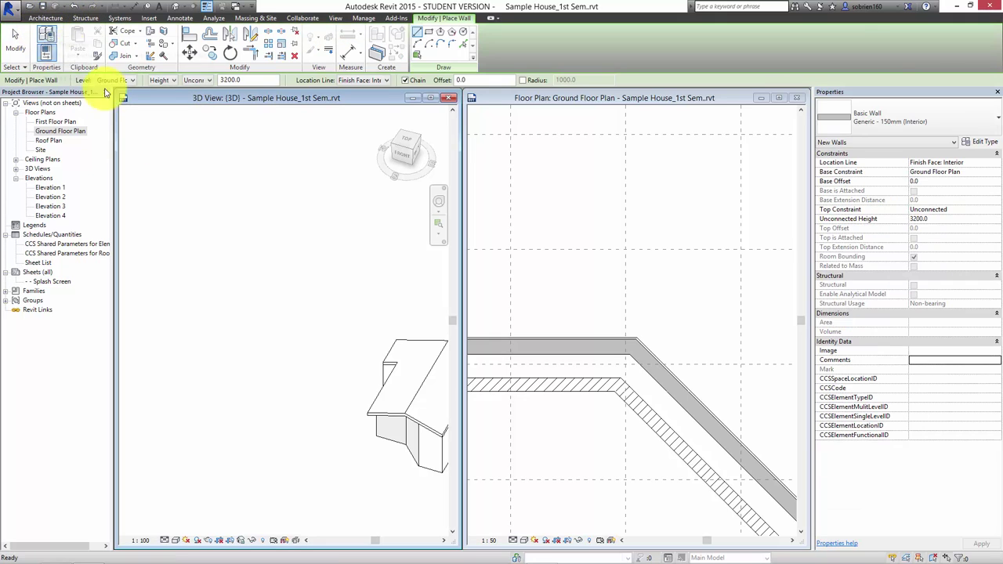
pyautogui.click(153, 409)
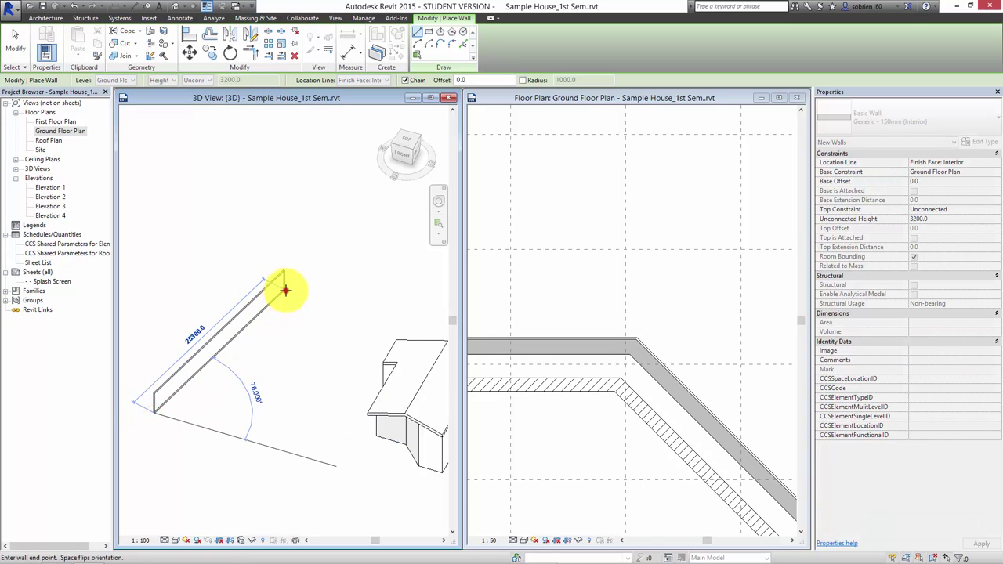
pyautogui.click(285, 290)
pyautogui.press('Escape')
pyautogui.press('Escape')
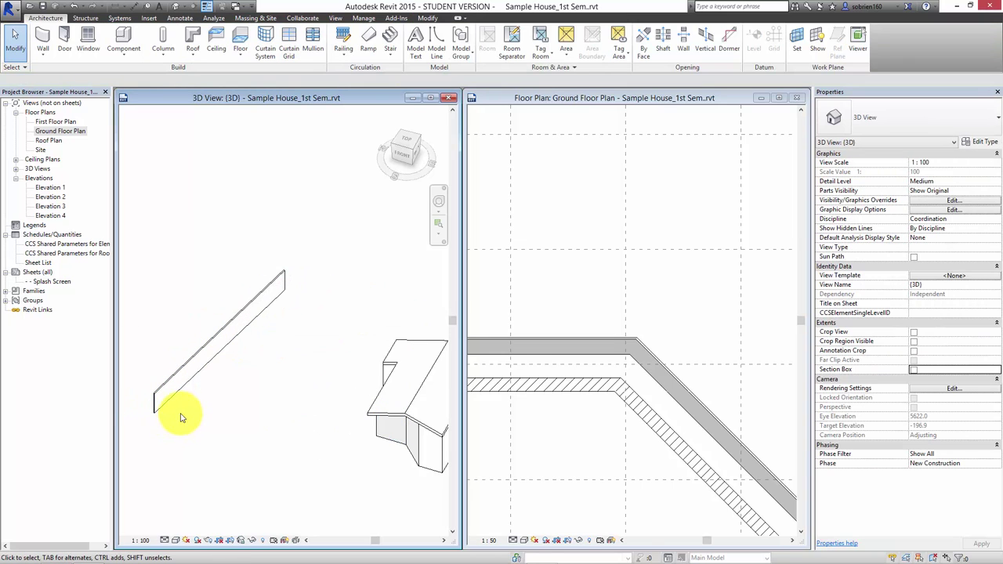
pyautogui.scroll(3, 165, 412)
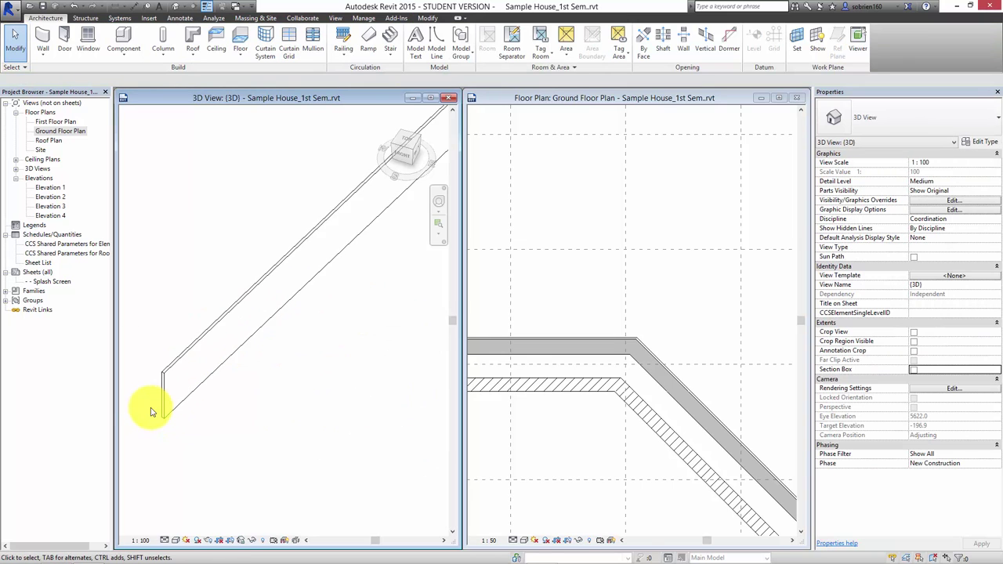
pyautogui.click(171, 372)
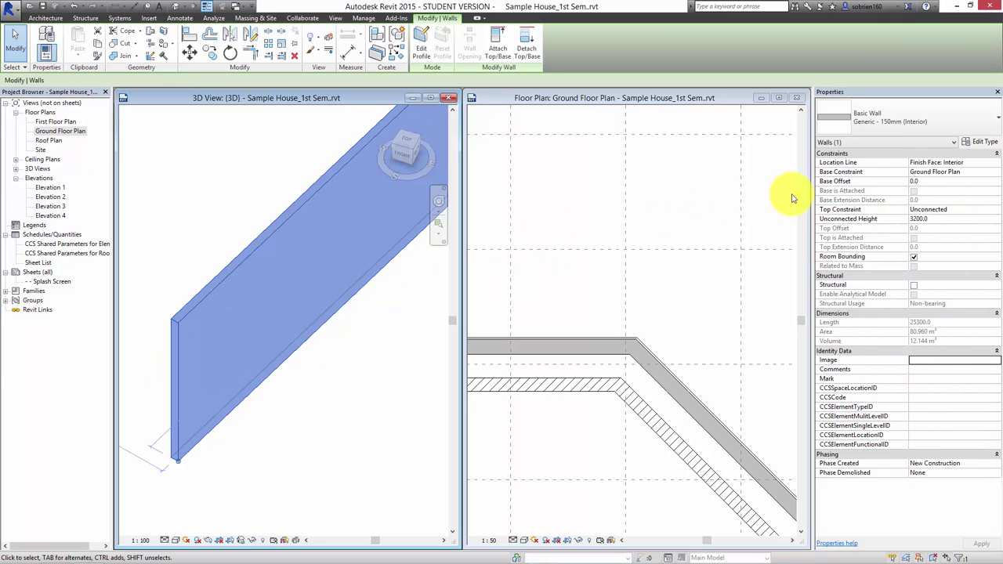
# Switch the new wall to the Basic Wall: Test Wall type and deselect it.
pyautogui.click(992, 119)
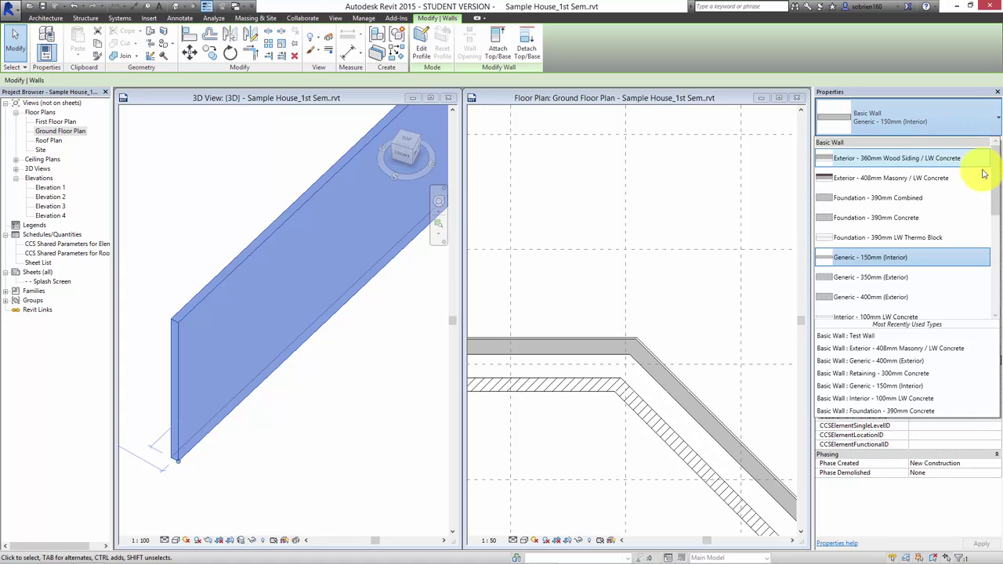
pyautogui.moveTo(996, 153); pyautogui.dragTo(996, 228)
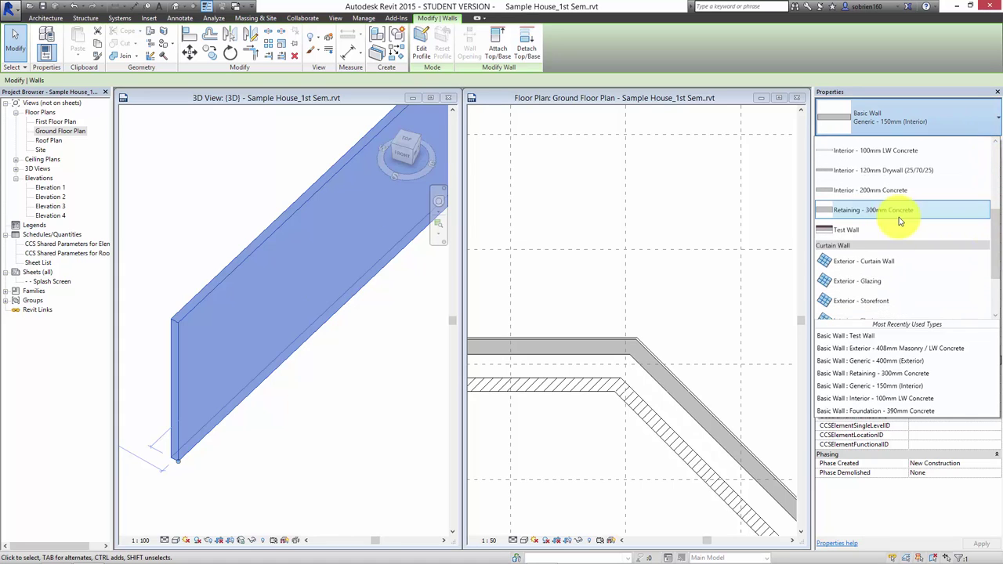
pyautogui.click(884, 229)
pyautogui.click(343, 405)
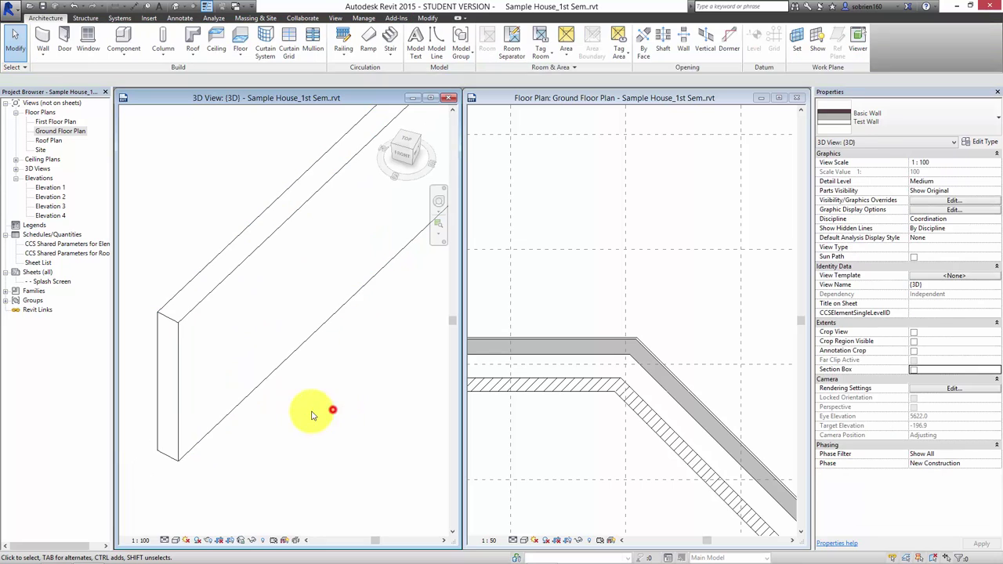
# Orbit and zoom around the freestanding wall to inspect its DK Brick 66.7 coursing.
pyautogui.moveTo(258, 426)
pyautogui.keyDown('shift'); pyautogui.mouseDown(button='middle')
pyautogui.moveTo(337, 412)
pyautogui.moveTo(298, 384)
pyautogui.moveTo(325, 446)
pyautogui.moveTo(342, 437)
pyautogui.moveTo(321, 409)
pyautogui.mouseUp(button='middle'); pyautogui.keyUp('shift')
pyautogui.scroll(3, 262, 313)
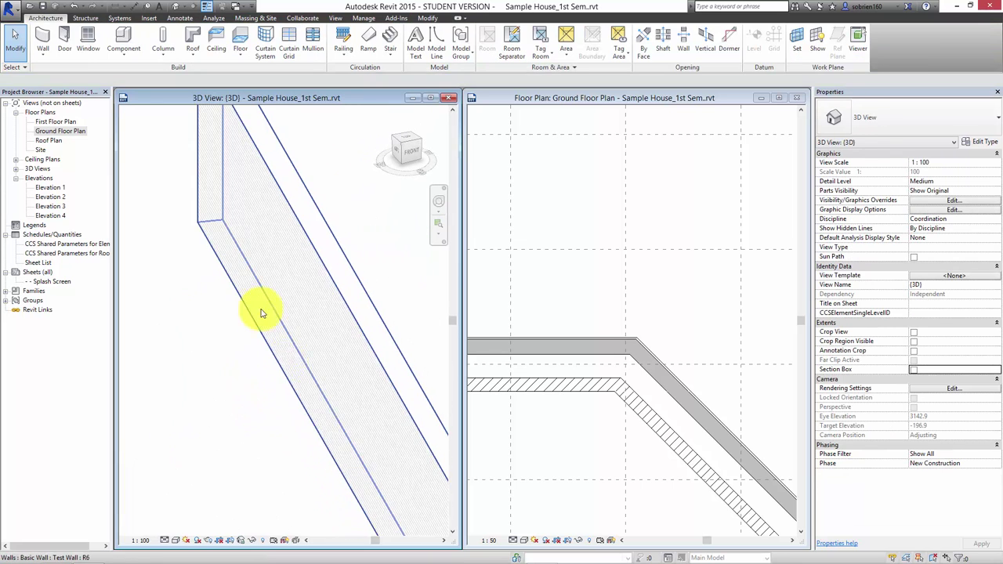
pyautogui.moveTo(262, 313)
pyautogui.mouseDown(button='middle')
pyautogui.moveTo(336, 405)
pyautogui.moveTo(248, 373)
pyautogui.moveTo(268, 381)
pyautogui.mouseUp(button='middle')
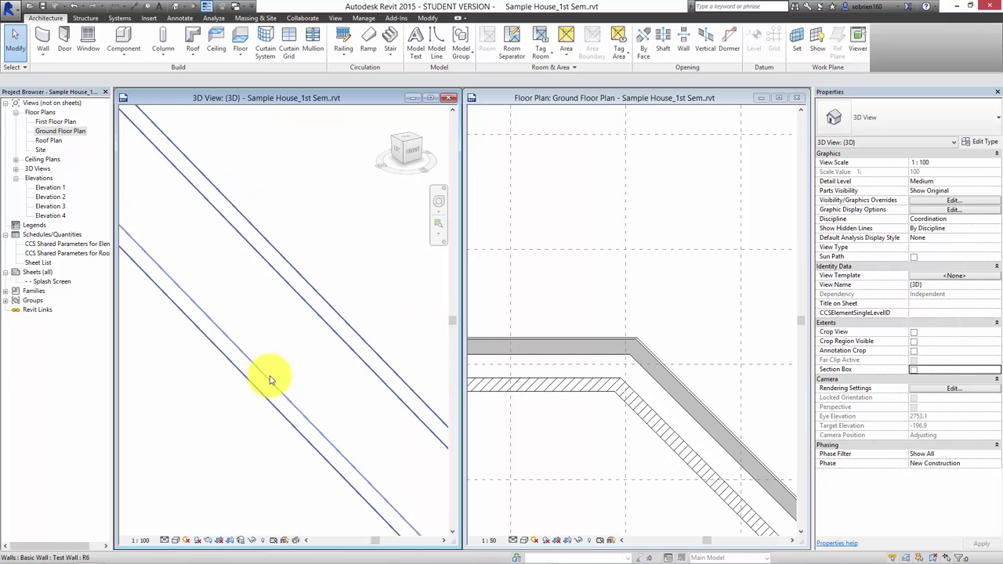
pyautogui.scroll(-3, 291, 407)
pyautogui.scroll(2, 365, 426)
pyautogui.moveTo(389, 443)
pyautogui.mouseDown(button='middle')
pyautogui.moveTo(419, 407)
pyautogui.moveTo(406, 419)
pyautogui.mouseUp(button='middle')
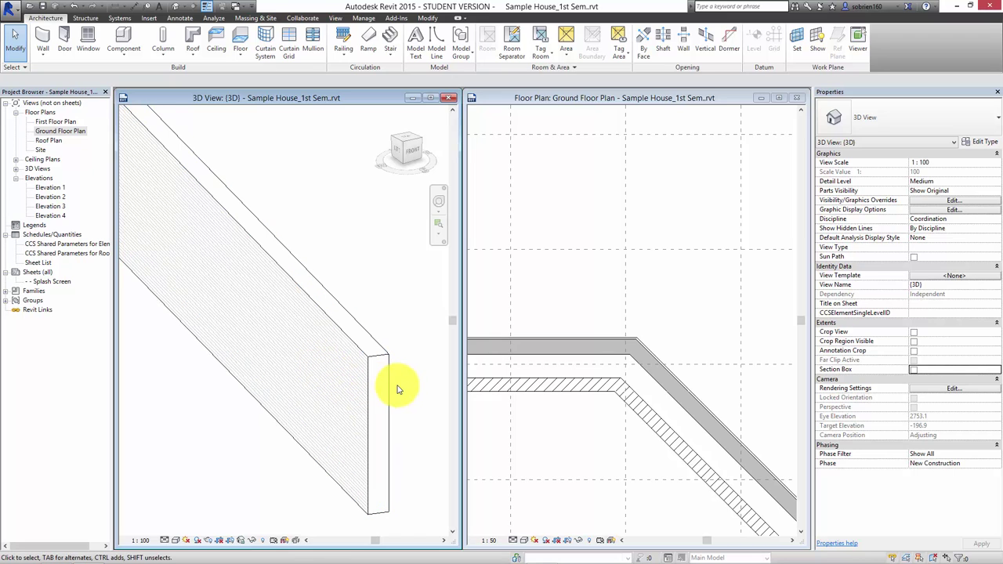
pyautogui.moveTo(396, 386); pyautogui.dragTo(406, 374, button='middle')
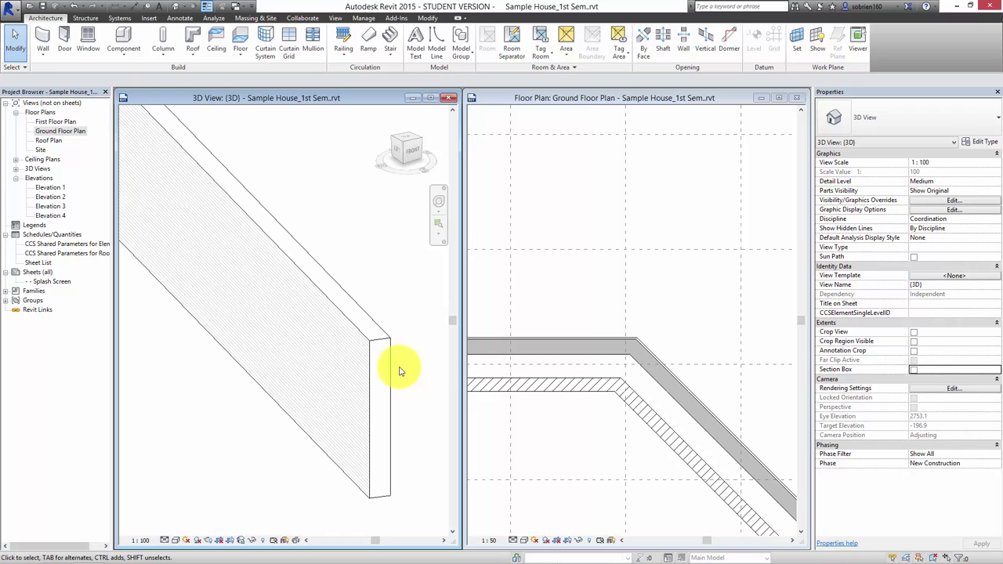
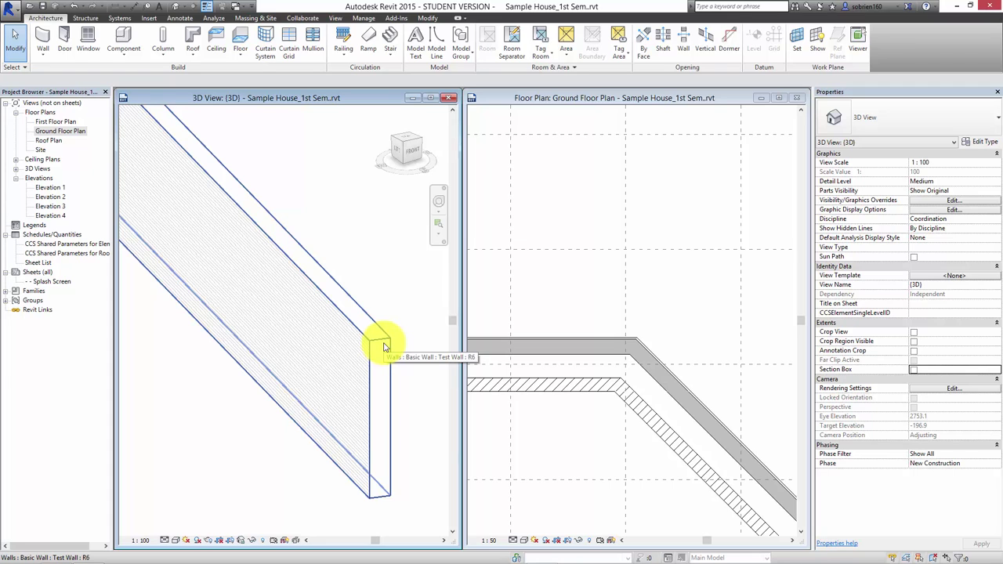
# Set the Test Wall type's Wrapping at Ends to Exterior and apply it.
pyautogui.moveTo(384, 346)
pyautogui.keyDown('shift'); pyautogui.mouseDown(button='middle')
pyautogui.moveTo(358, 327)
pyautogui.moveTo(377, 293)
pyautogui.mouseUp(button='middle'); pyautogui.keyUp('shift')
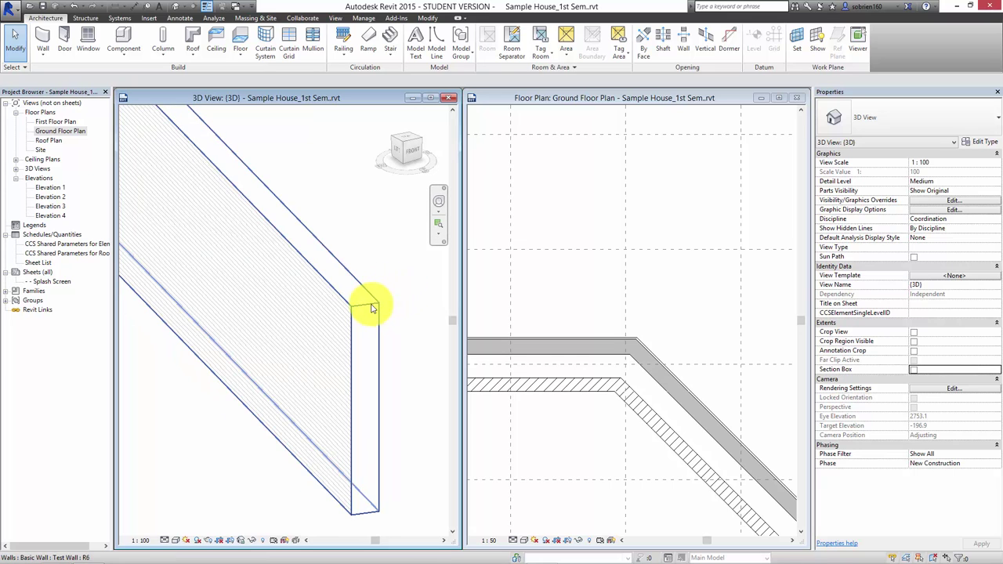
pyautogui.click(370, 309)
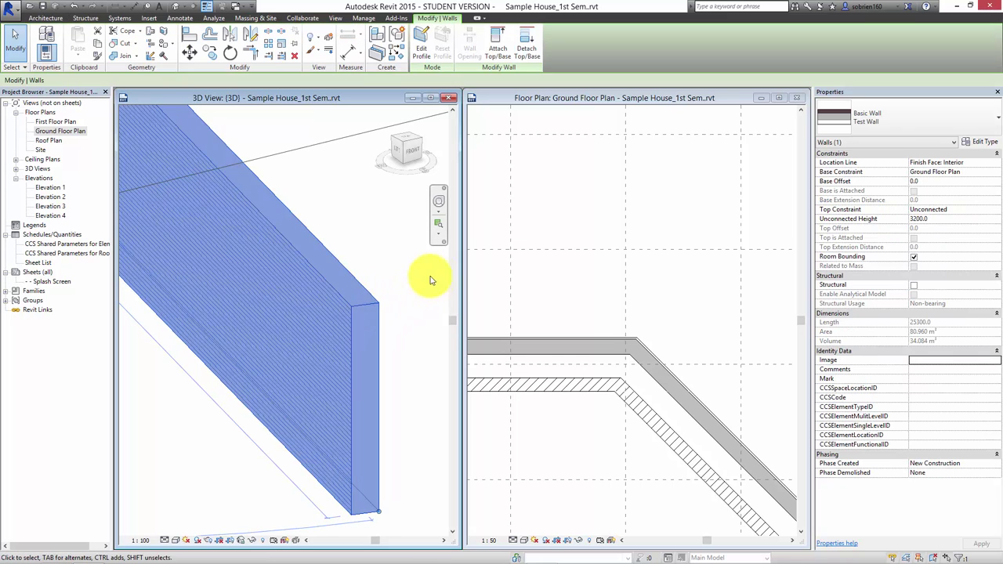
pyautogui.click(972, 144)
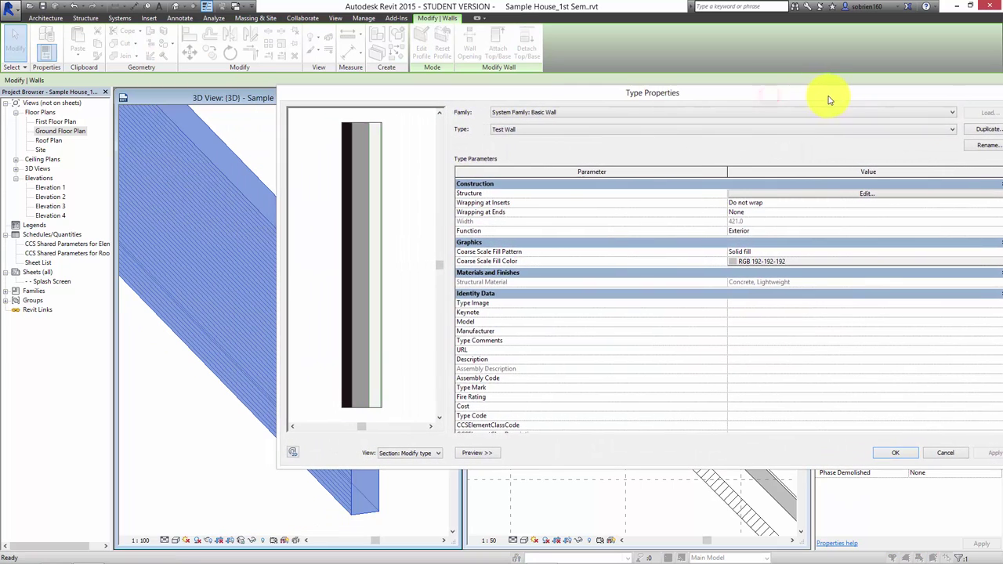
pyautogui.moveTo(971, 206); pyautogui.dragTo(727, 200)
pyautogui.moveTo(646, 103)
pyautogui.mouseDown()
pyautogui.moveTo(795, 92)
pyautogui.moveTo(889, 123)
pyautogui.mouseUp()
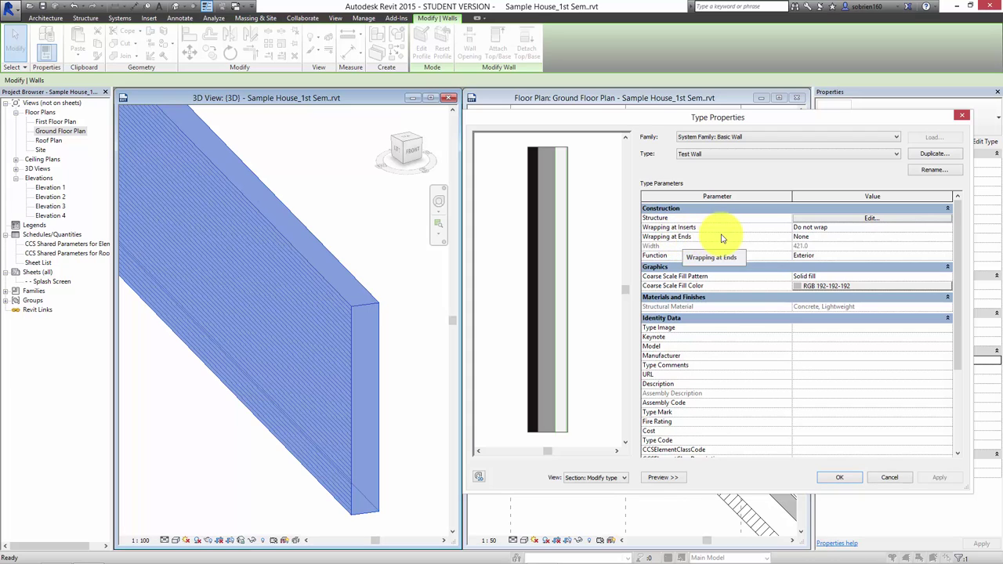
pyautogui.click(863, 236)
pyautogui.click(946, 237)
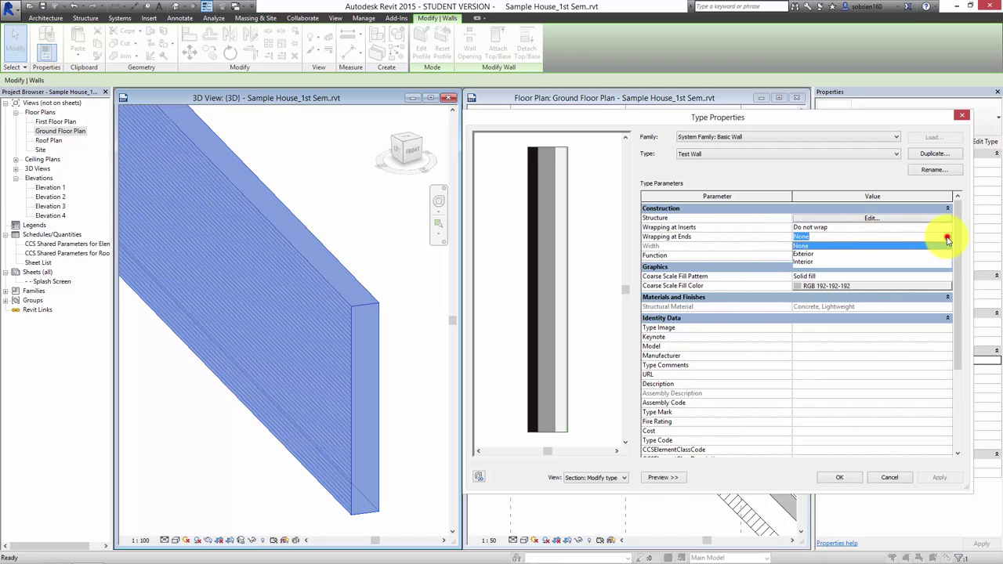
pyautogui.click(808, 253)
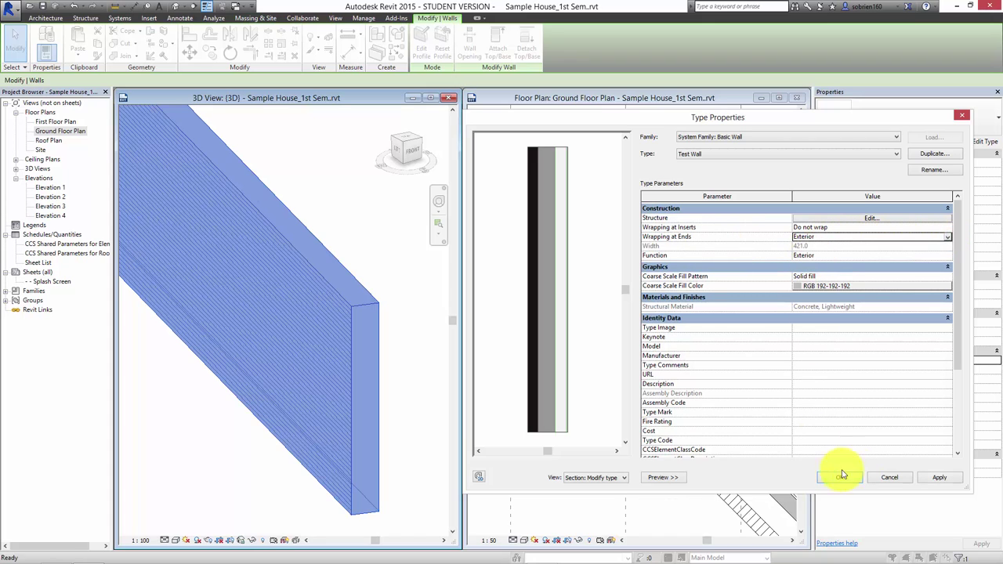
pyautogui.click(937, 478)
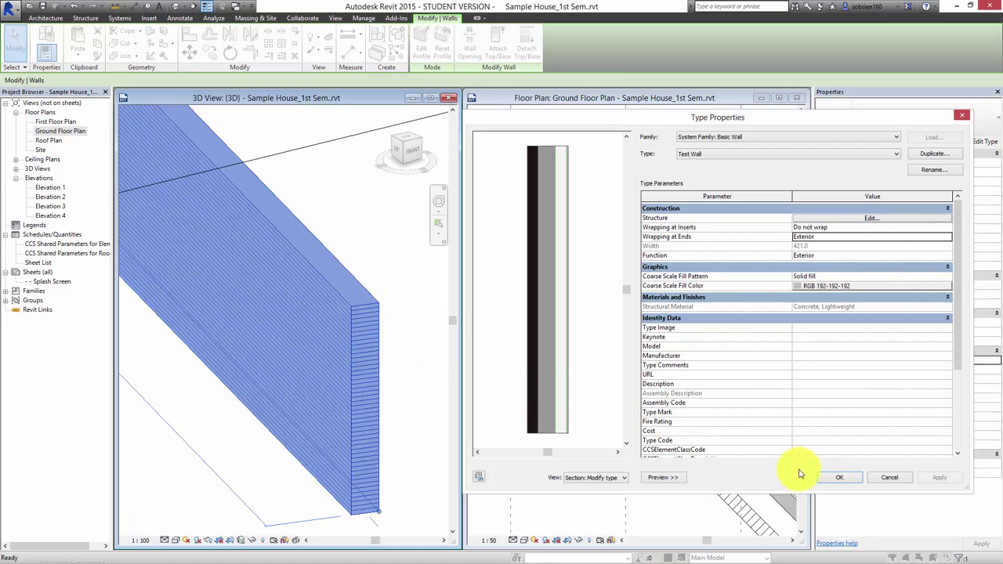
pyautogui.click(856, 480)
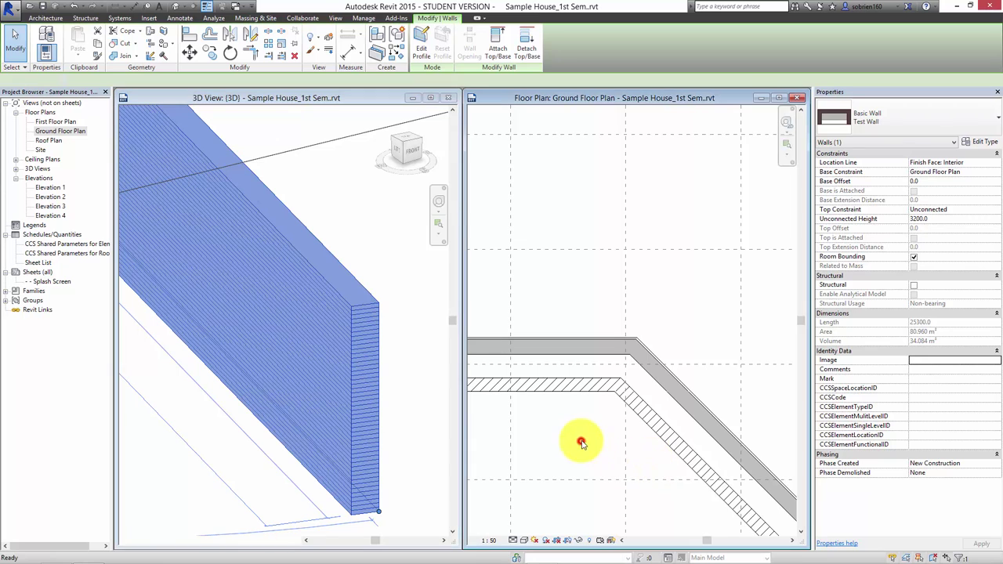
pyautogui.scroll(-2, 582, 444)
pyautogui.scroll(-2, 604, 441)
pyautogui.scroll(-2, 672, 432)
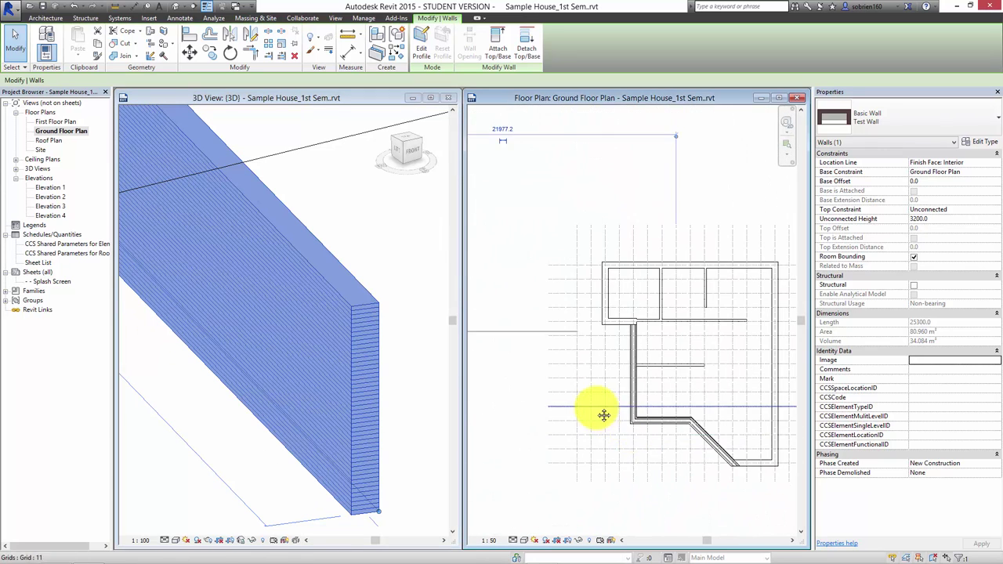
pyautogui.scroll(2, 604, 415)
pyautogui.scroll(-2, 661, 422)
pyautogui.scroll(1, 530, 466)
pyautogui.click(523, 469)
pyautogui.scroll(2, 524, 468)
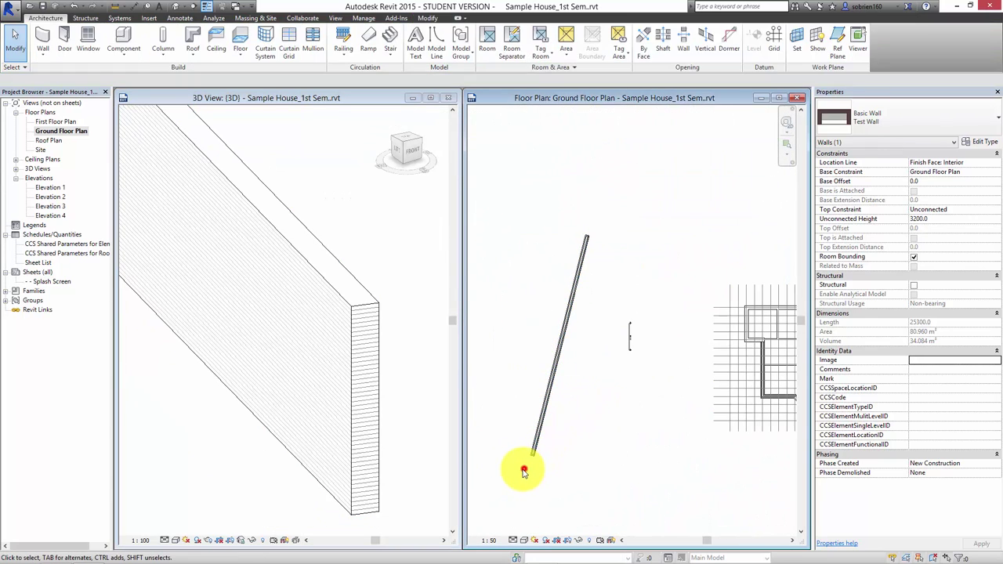
pyautogui.scroll(1, 525, 464)
pyautogui.scroll(1, 526, 465)
pyautogui.scroll(2, 548, 470)
pyautogui.scroll(1, 580, 470)
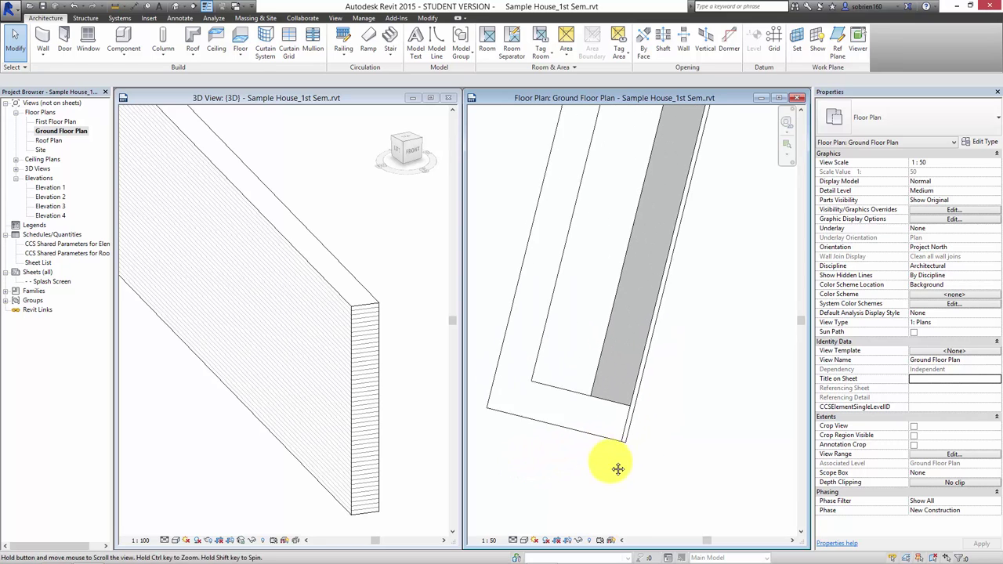
pyautogui.scroll(1, 580, 447)
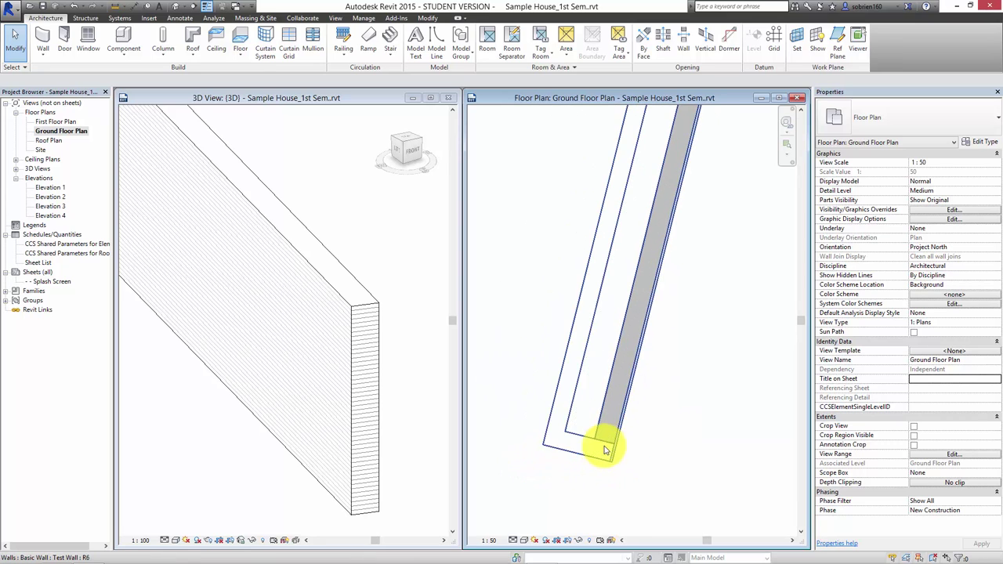
pyautogui.scroll(1, 604, 443)
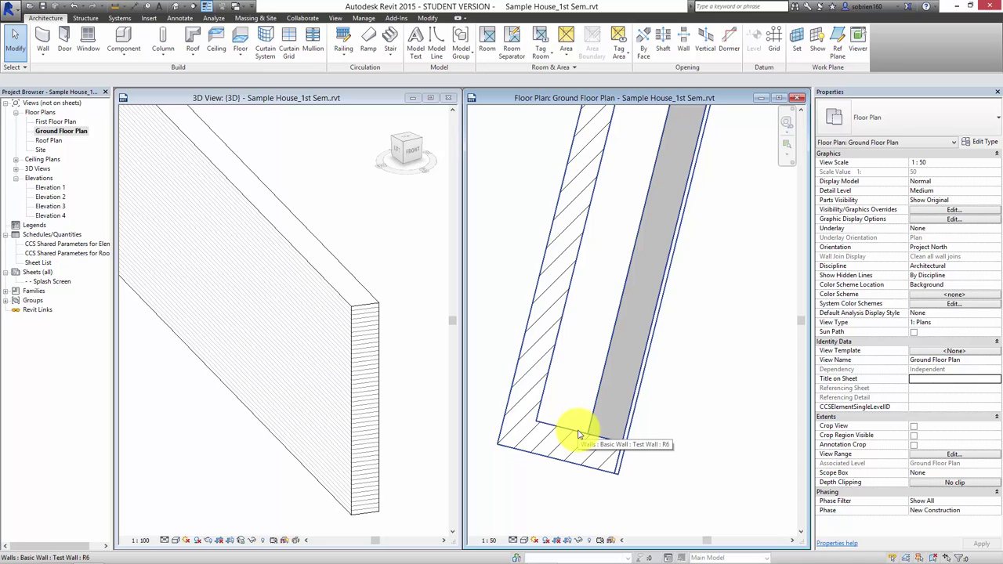
pyautogui.scroll(2, 576, 437)
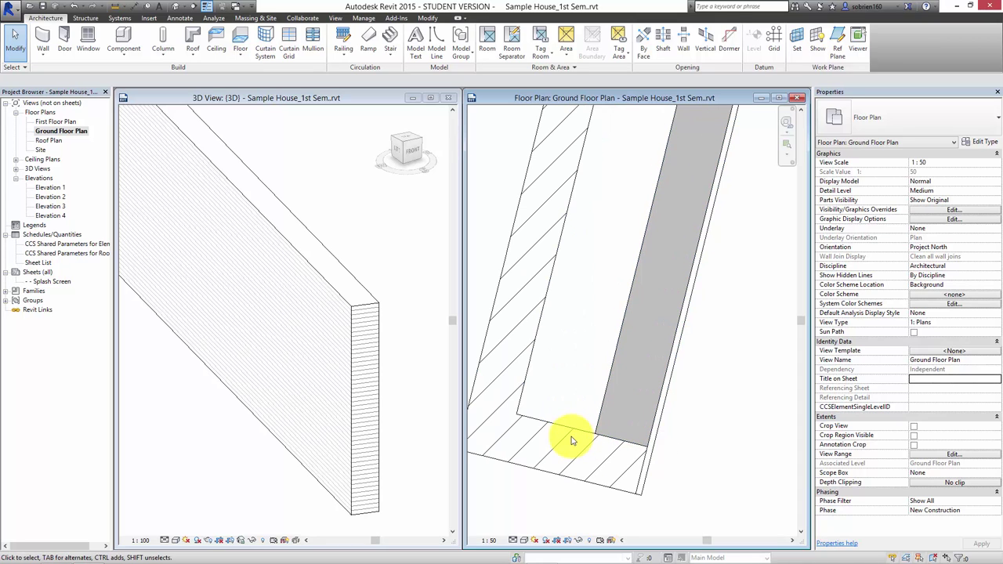
pyautogui.scroll(-1, 627, 415)
pyautogui.scroll(-1, 593, 460)
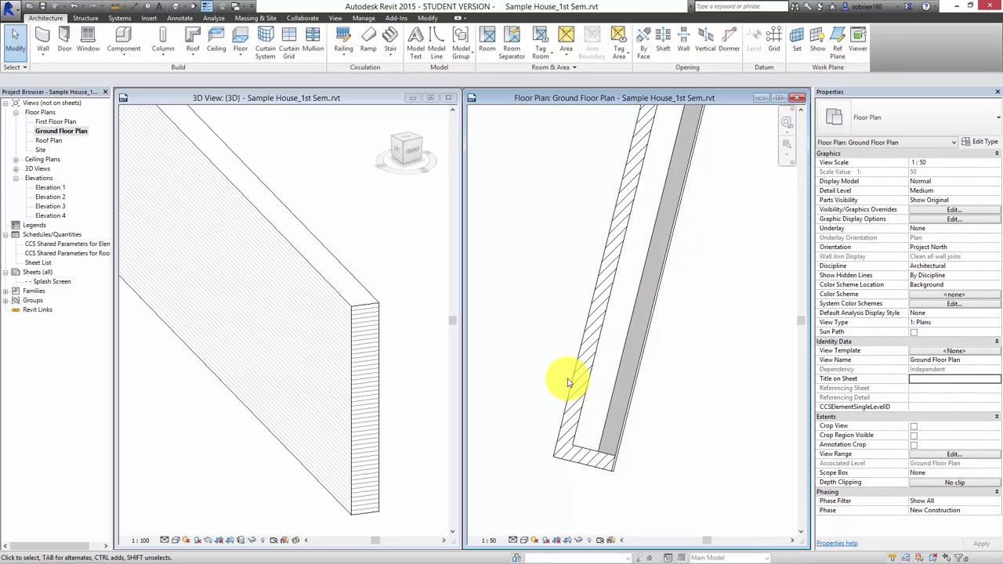
pyautogui.scroll(-4, 570, 368)
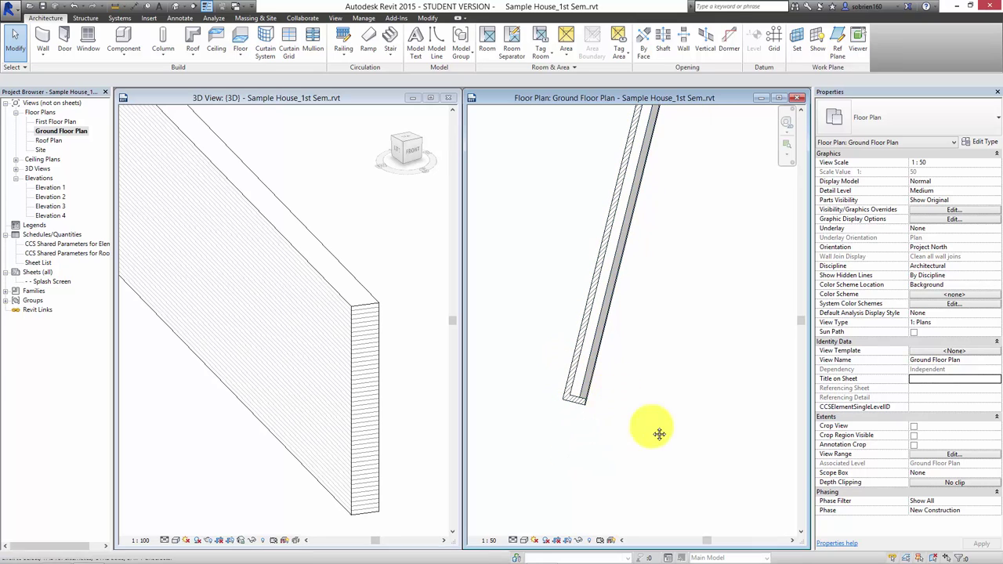
pyautogui.moveTo(659, 433); pyautogui.dragTo(582, 426, button='middle')
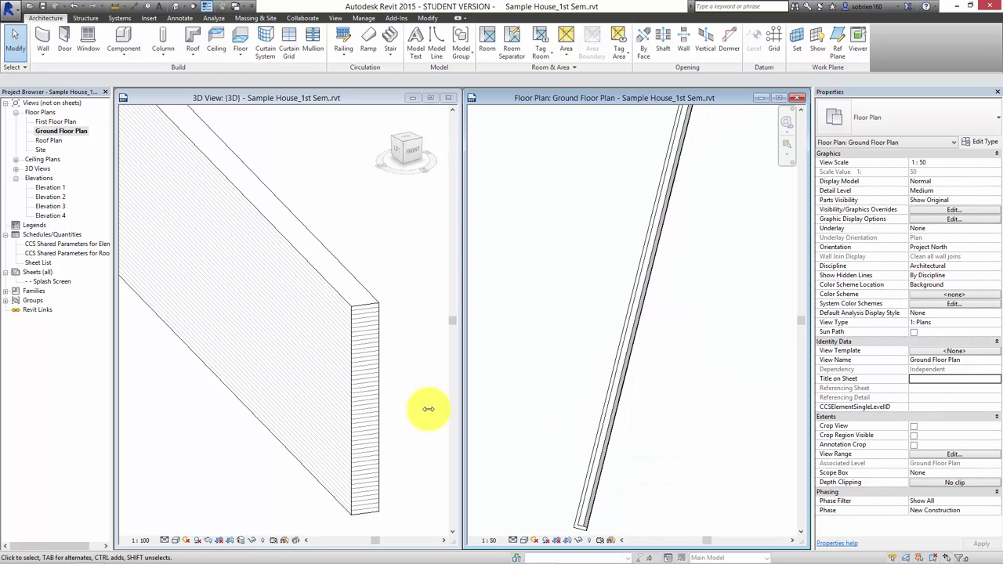
pyautogui.click(199, 397)
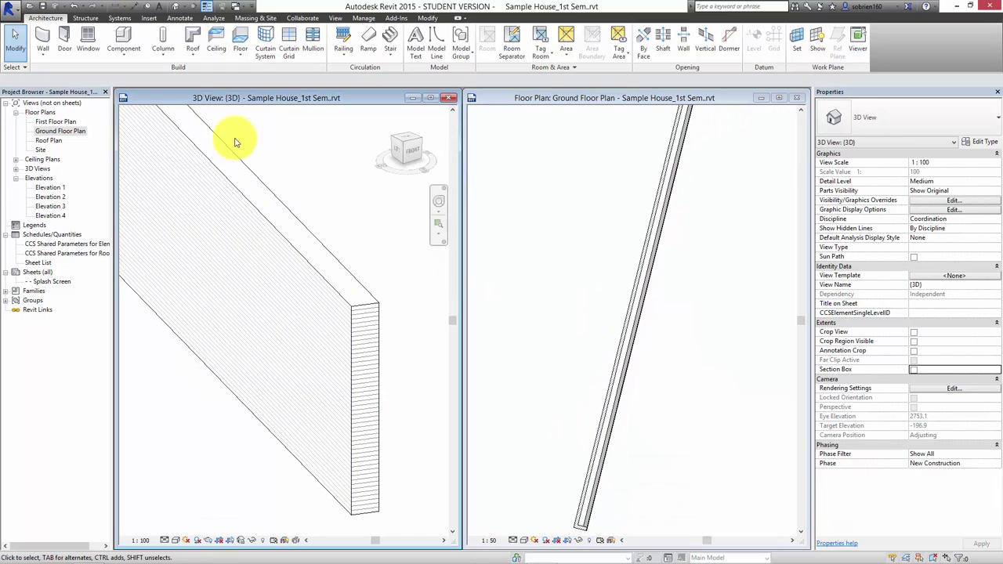
# Place a single door into the test wall.
pyautogui.click(67, 36)
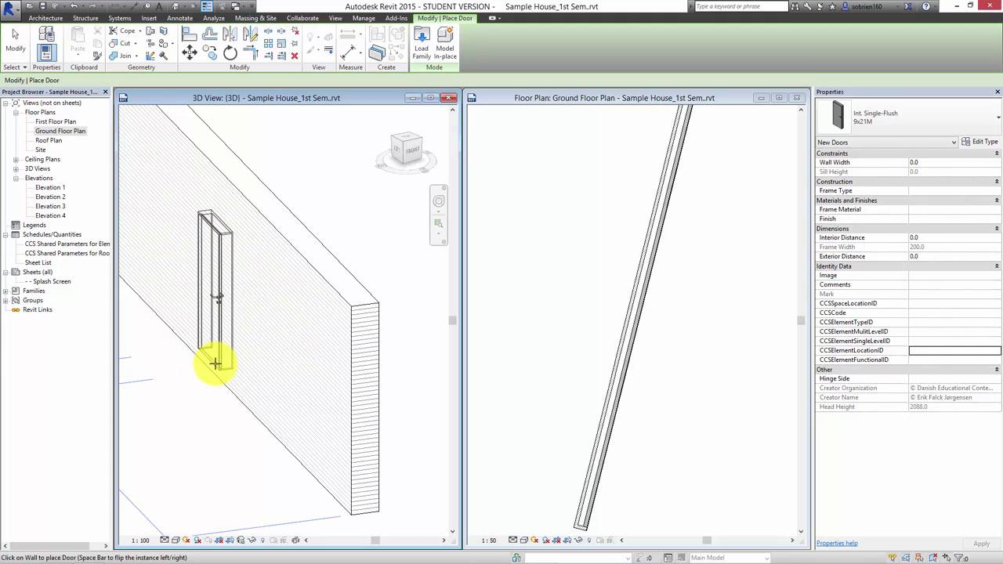
pyautogui.click(217, 365)
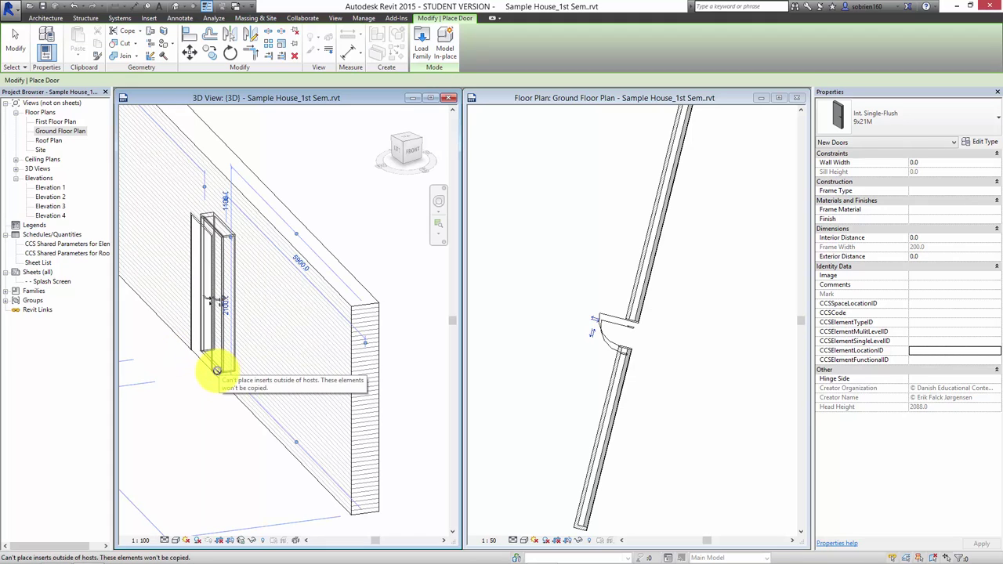
pyautogui.press('Escape')
pyautogui.press('Escape')
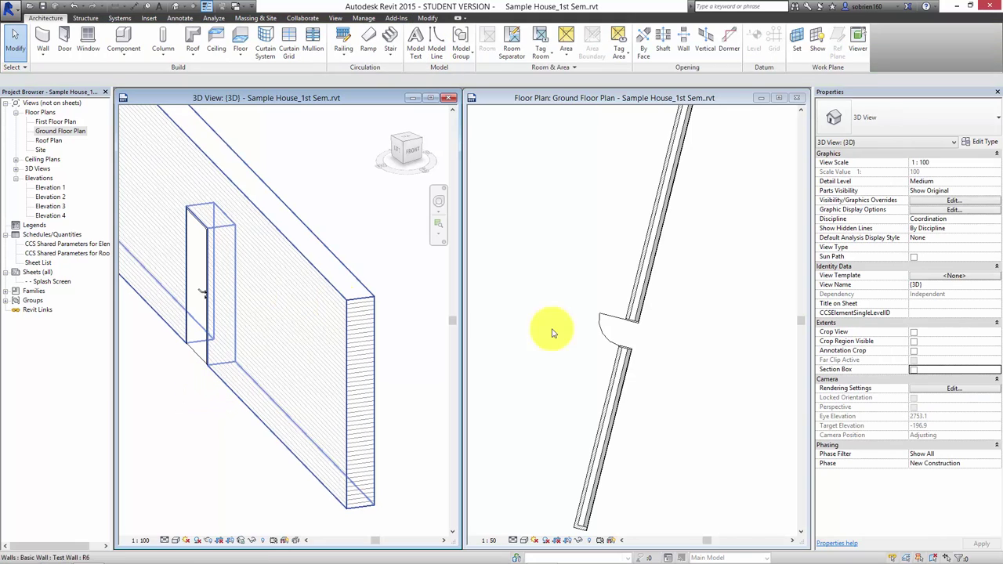
# Inspect the new door in the ground floor plan, zooming and panning around it.
pyautogui.click(595, 330)
pyautogui.scroll(3, 641, 328)
pyautogui.scroll(1, 645, 324)
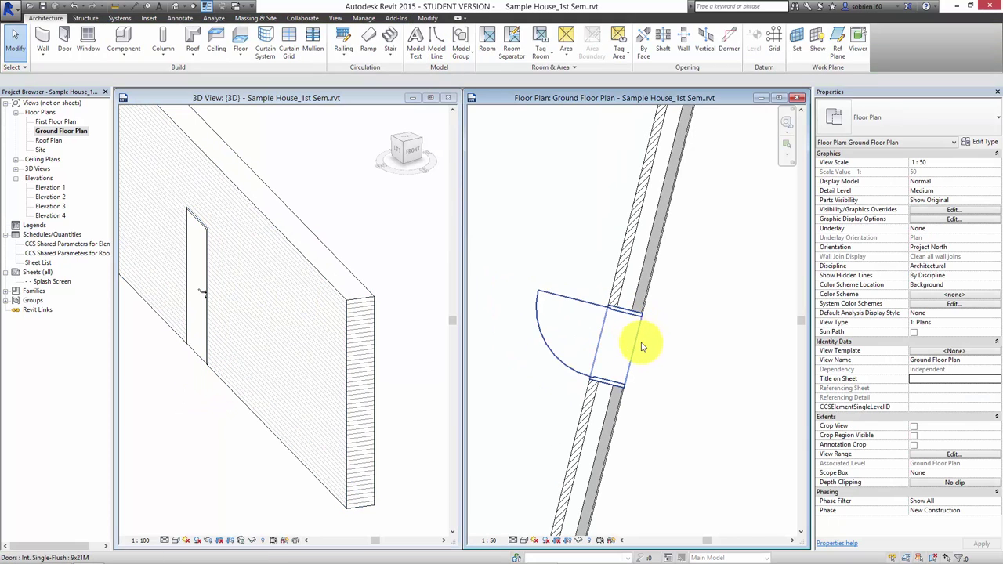
pyautogui.click(637, 353)
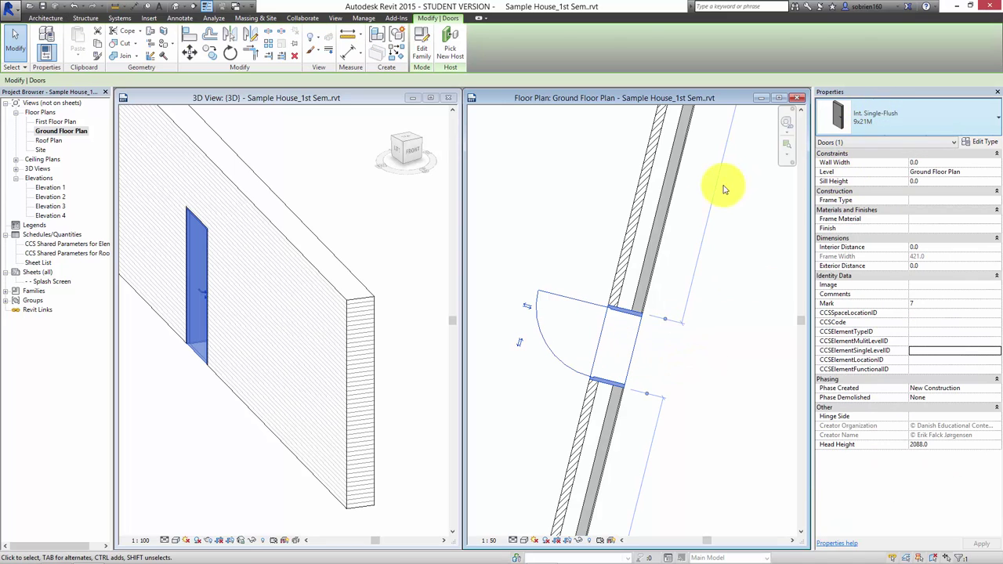
pyautogui.click(731, 341)
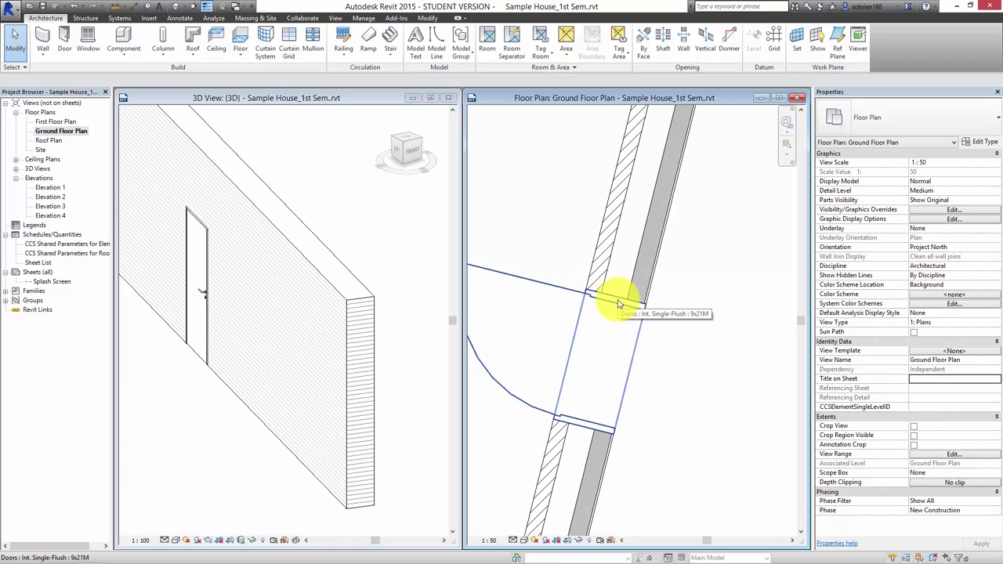
pyautogui.scroll(-1, 627, 283)
pyautogui.scroll(-1, 700, 264)
pyautogui.scroll(-1, 682, 317)
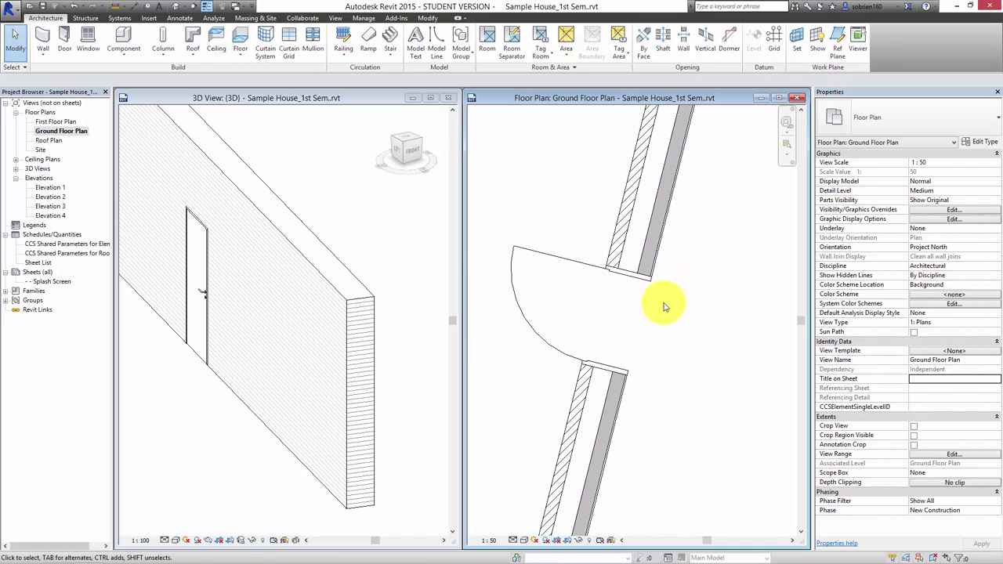
pyautogui.moveTo(668, 304); pyautogui.dragTo(681, 304, button='middle')
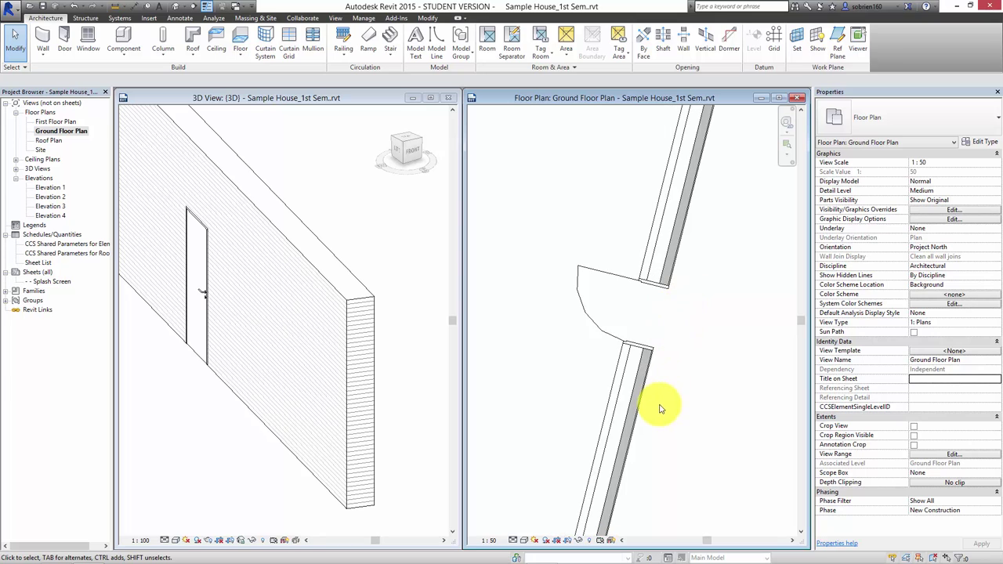
pyautogui.scroll(1, 627, 308)
pyautogui.scroll(1, 646, 298)
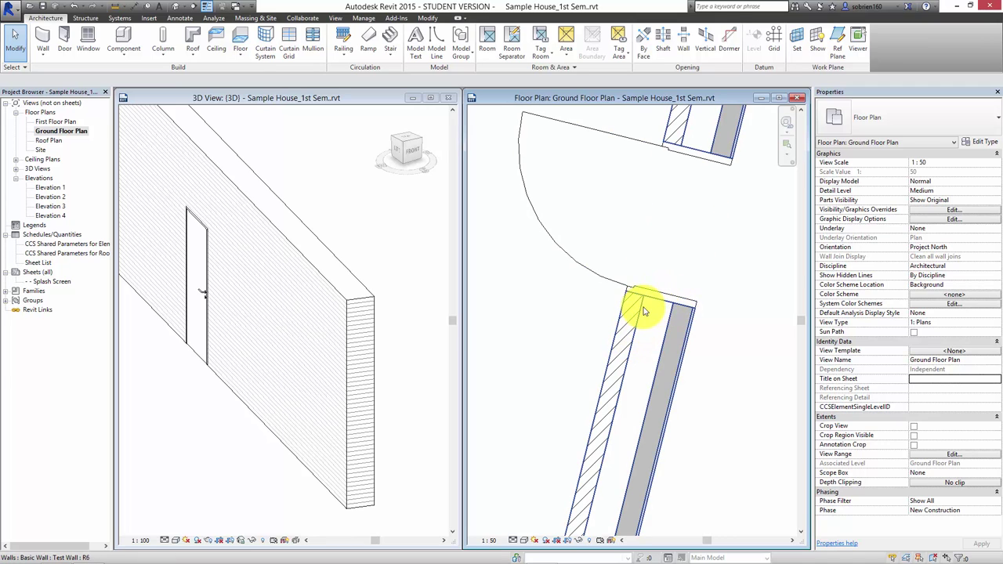
pyautogui.scroll(-2, 641, 312)
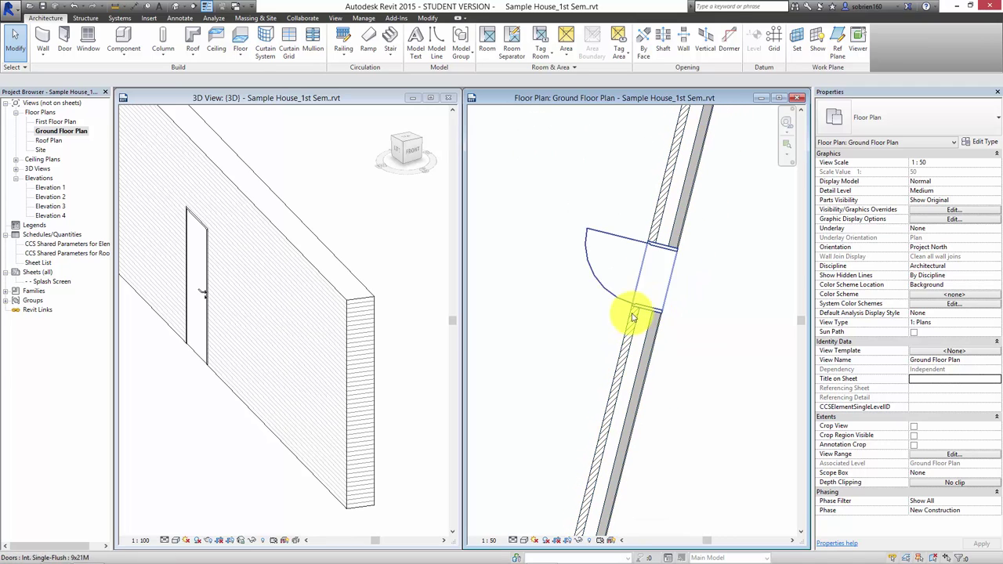
pyautogui.scroll(1, 642, 359)
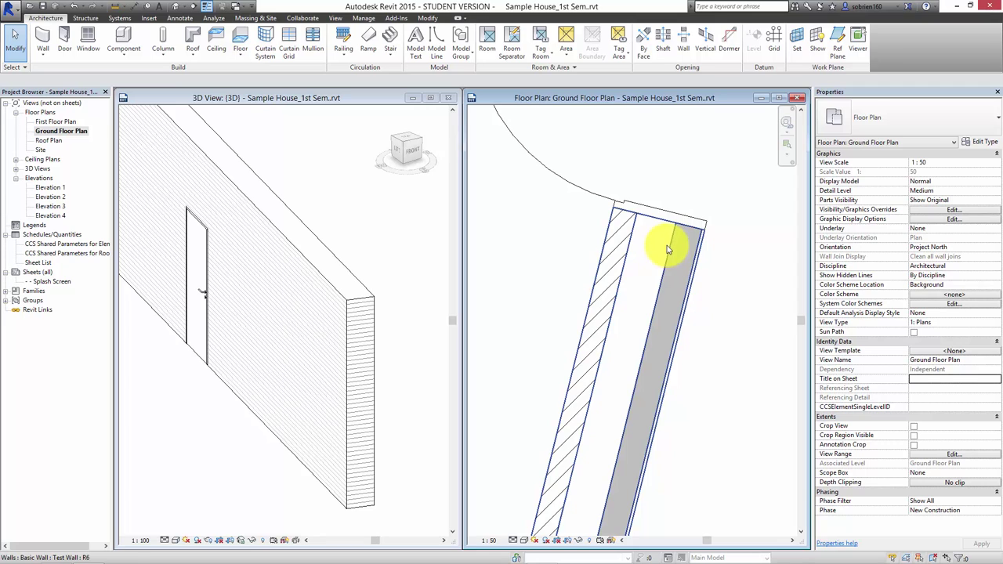
pyautogui.scroll(2, 667, 246)
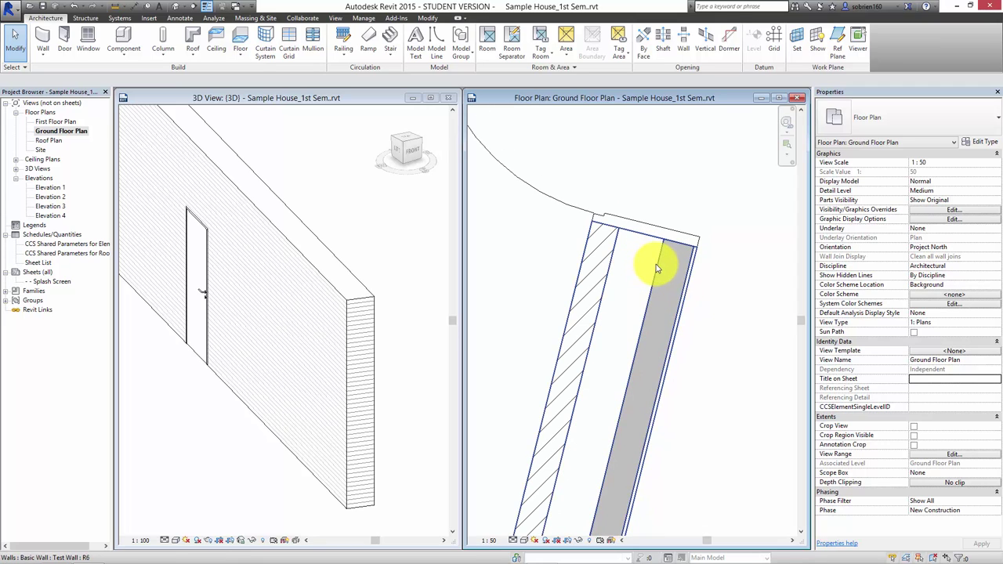
pyautogui.scroll(-1, 656, 265)
pyautogui.scroll(-1, 643, 273)
pyautogui.scroll(-1, 572, 291)
pyautogui.scroll(-1, 618, 280)
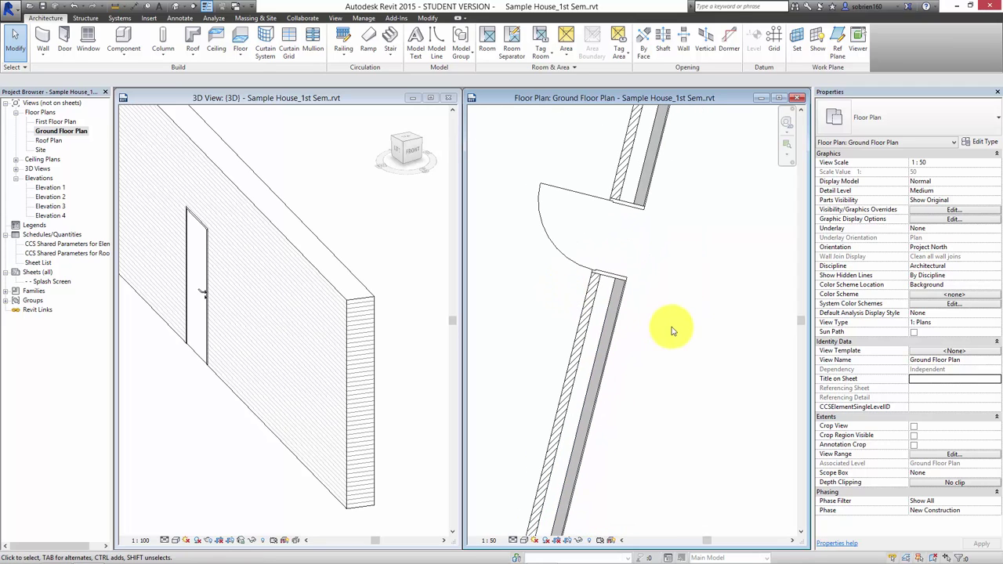
pyautogui.moveTo(672, 331); pyautogui.dragTo(679, 366, button='middle')
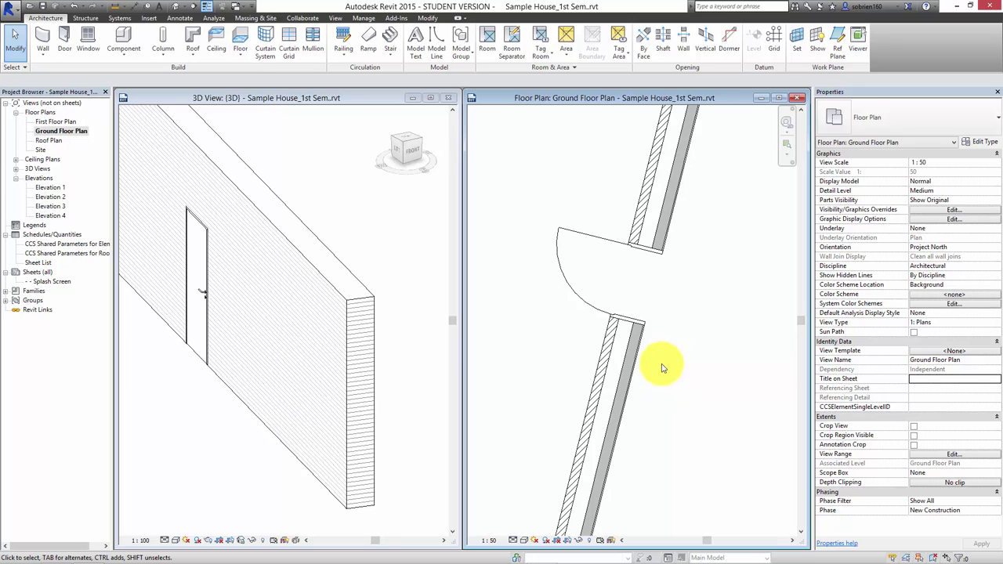
# Set the Test Wall type's Wrapping at Inserts to Interior, apply it, and deselect.
pyautogui.click(635, 359)
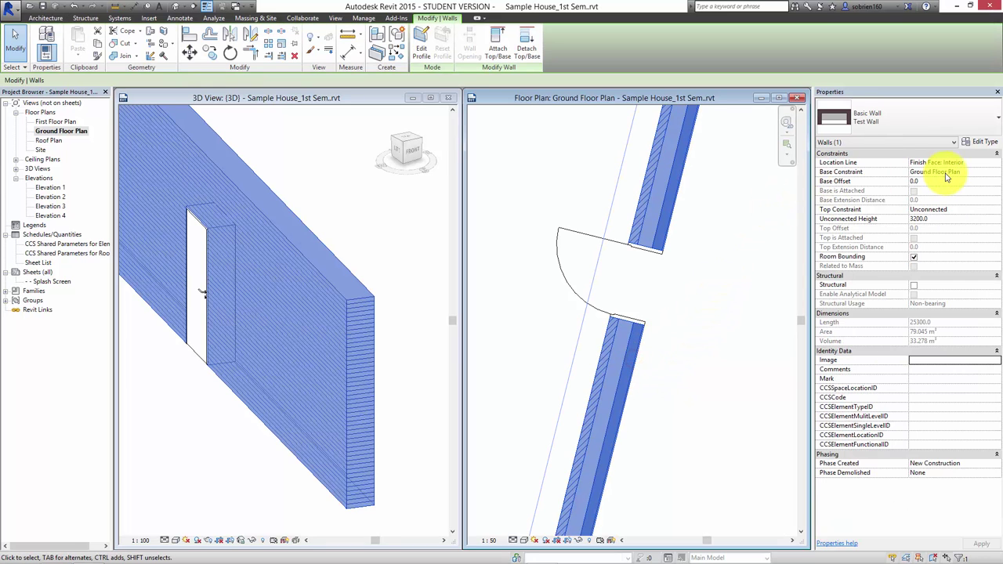
pyautogui.click(980, 144)
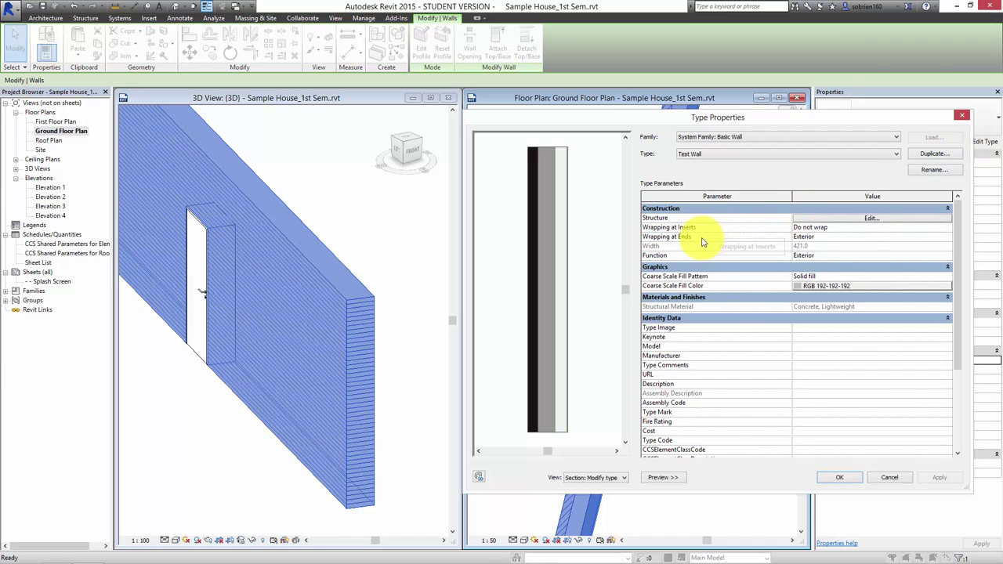
pyautogui.click(901, 229)
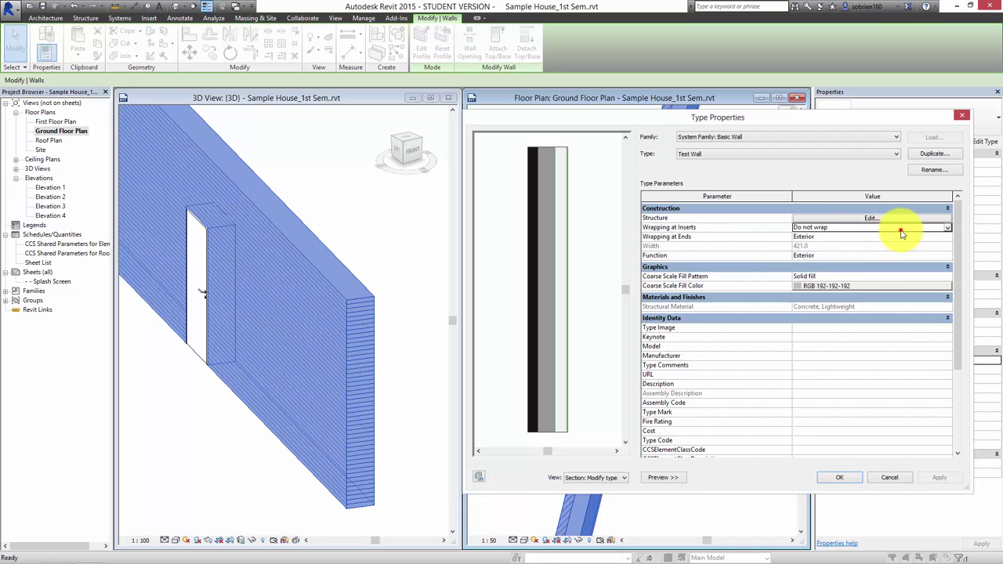
pyautogui.click(948, 228)
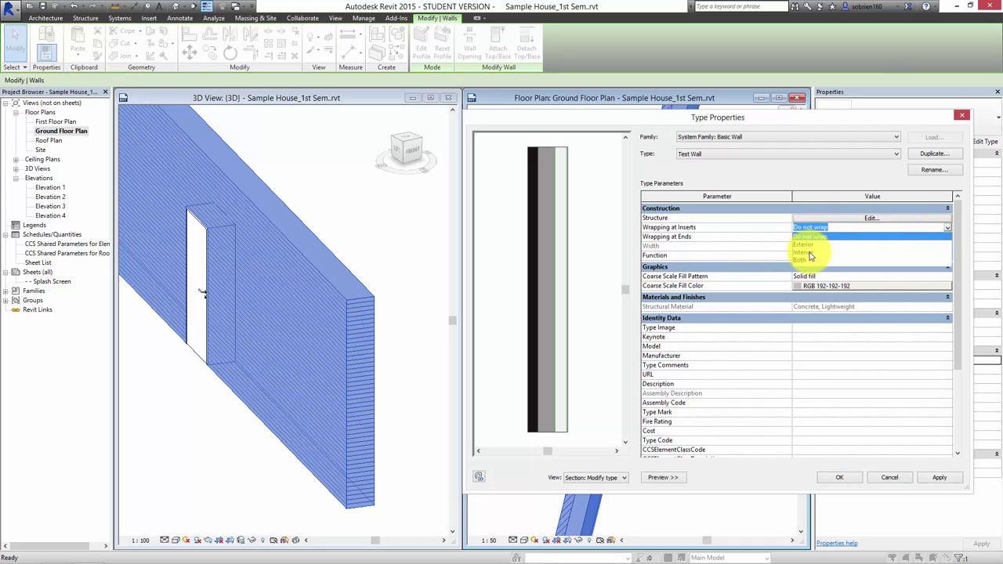
pyautogui.click(807, 253)
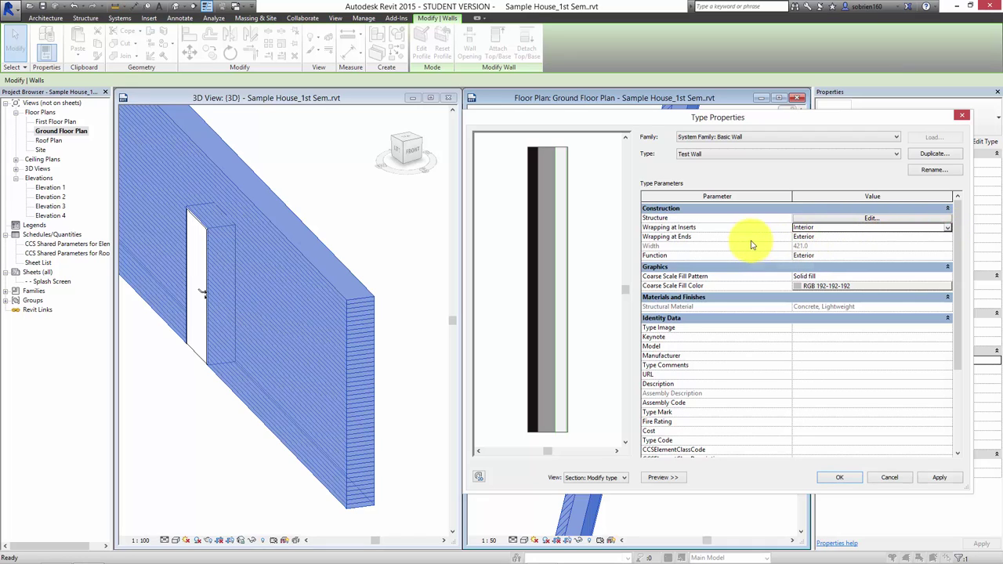
pyautogui.click(950, 480)
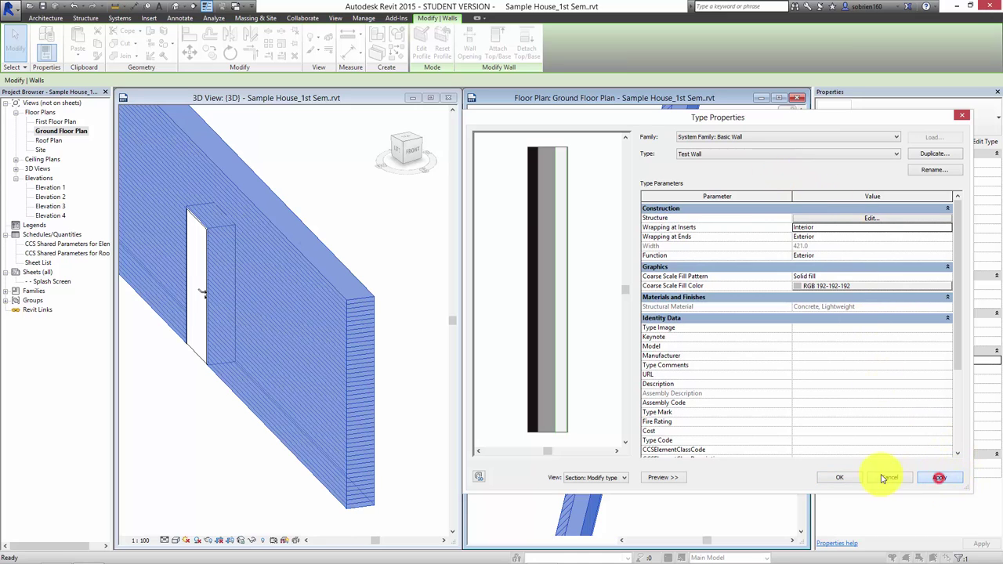
pyautogui.click(851, 480)
pyautogui.click(707, 359)
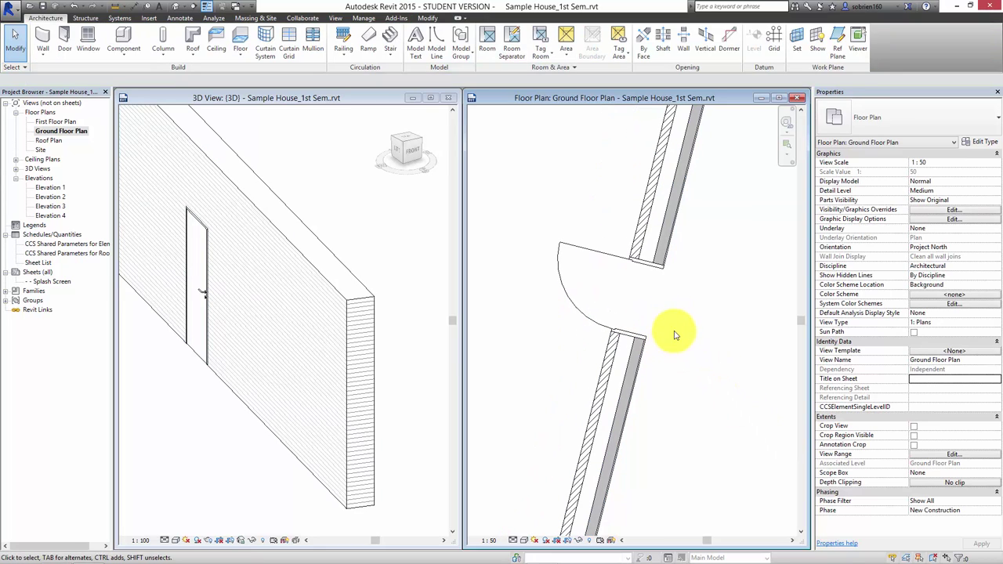
# Select the door in the floor plan and open its Int. Single-Flush 9x21M type properties.
pyautogui.keyDown('ctrl'); pyautogui.scroll(1, 650, 293); pyautogui.keyUp('ctrl')
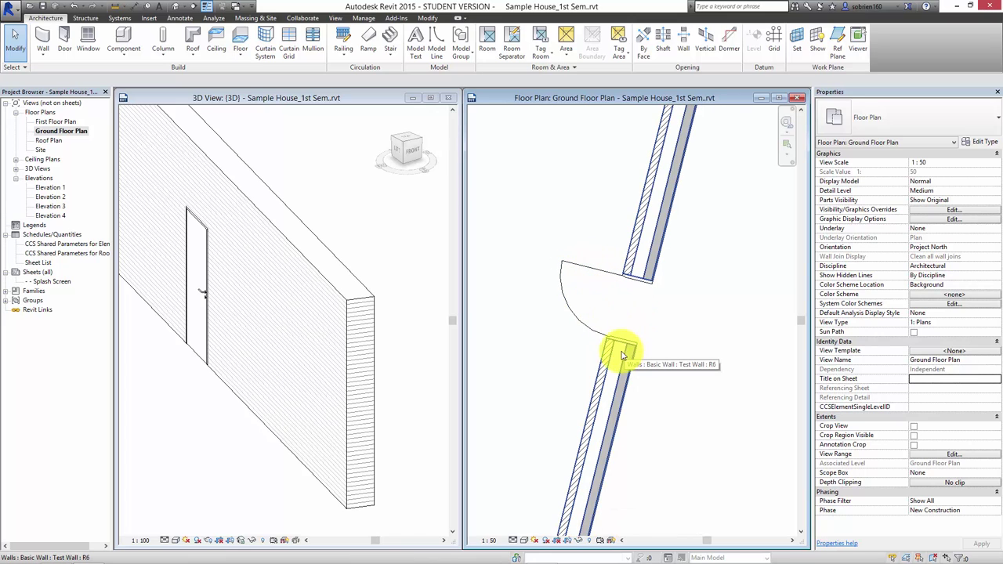
pyautogui.click(558, 329)
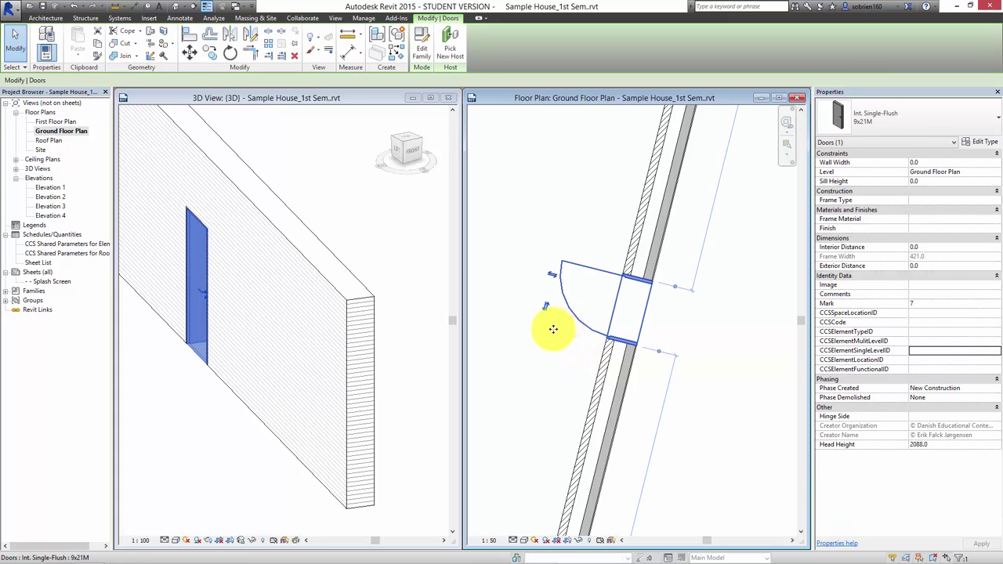
pyautogui.click(986, 142)
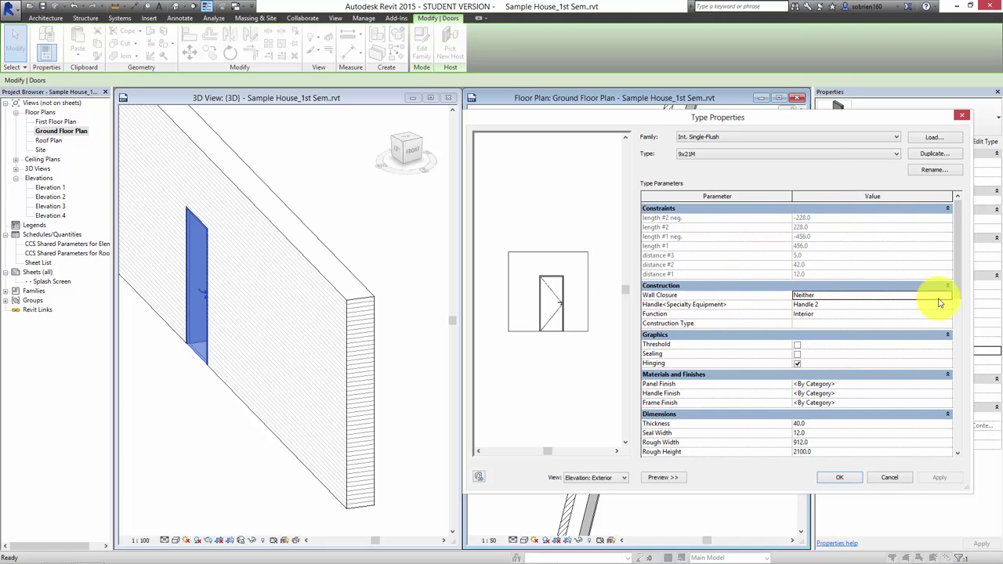
# Set the Int. Single-Flush 9x21M door type's Wall Closure to By host and clear the selection.
pyautogui.click(949, 298)
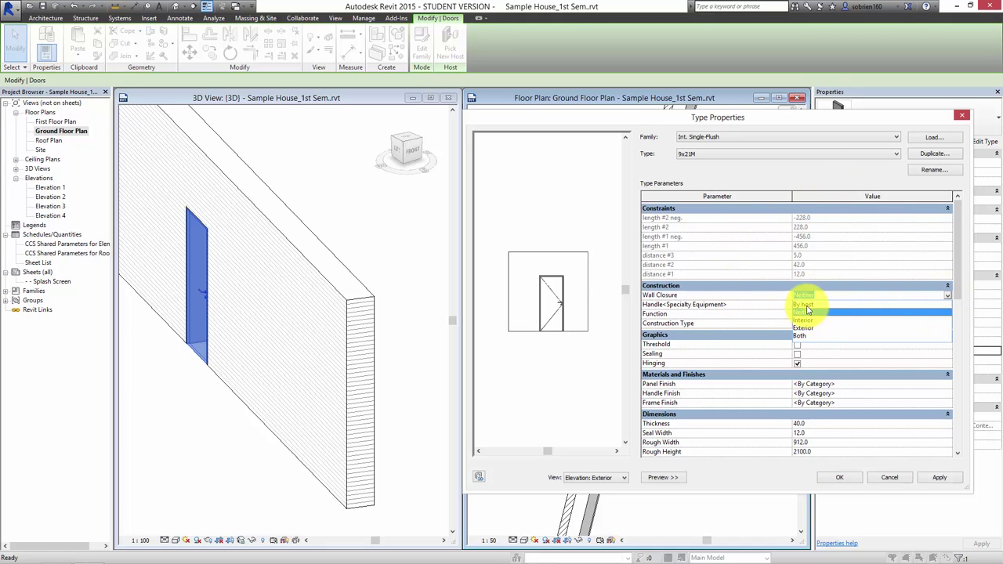
pyautogui.click(807, 308)
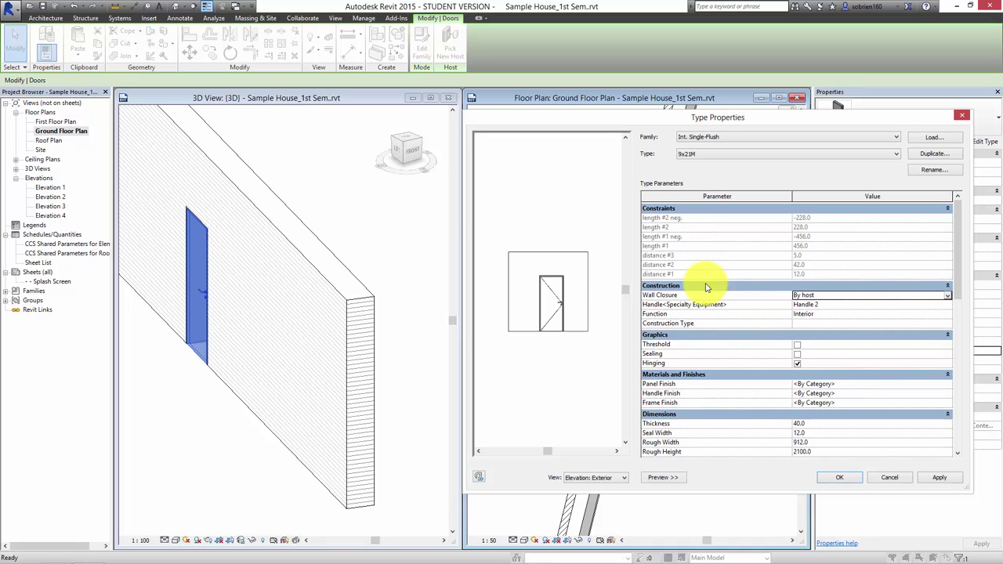
pyautogui.moveTo(784, 113); pyautogui.dragTo(203, 69)
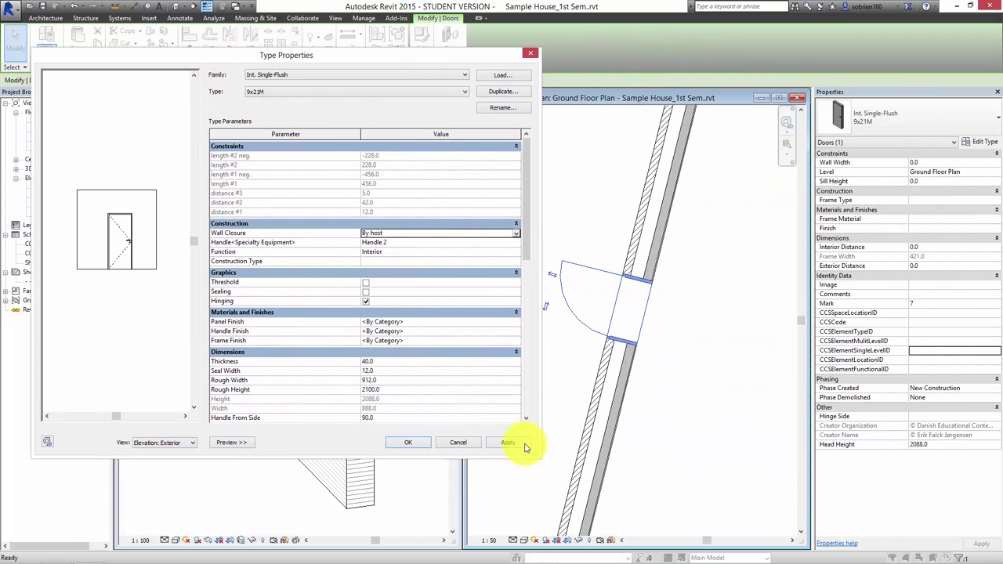
pyautogui.click(510, 444)
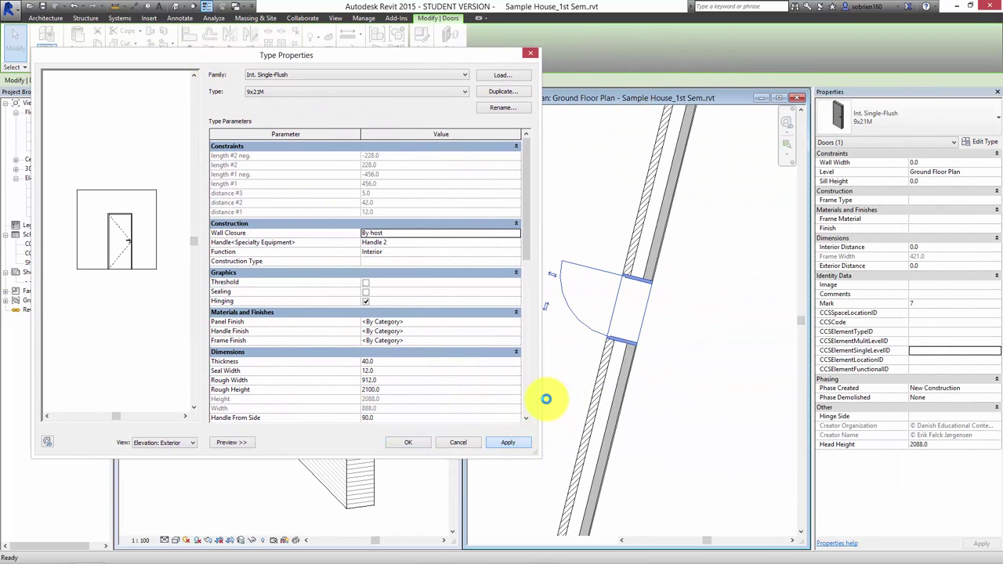
pyautogui.click(401, 444)
pyautogui.press('Escape')
pyautogui.scroll(2, 612, 345)
# Zoom and pan the floor plan to inspect the wall layers at the door opening.
pyautogui.scroll(3, 613, 342)
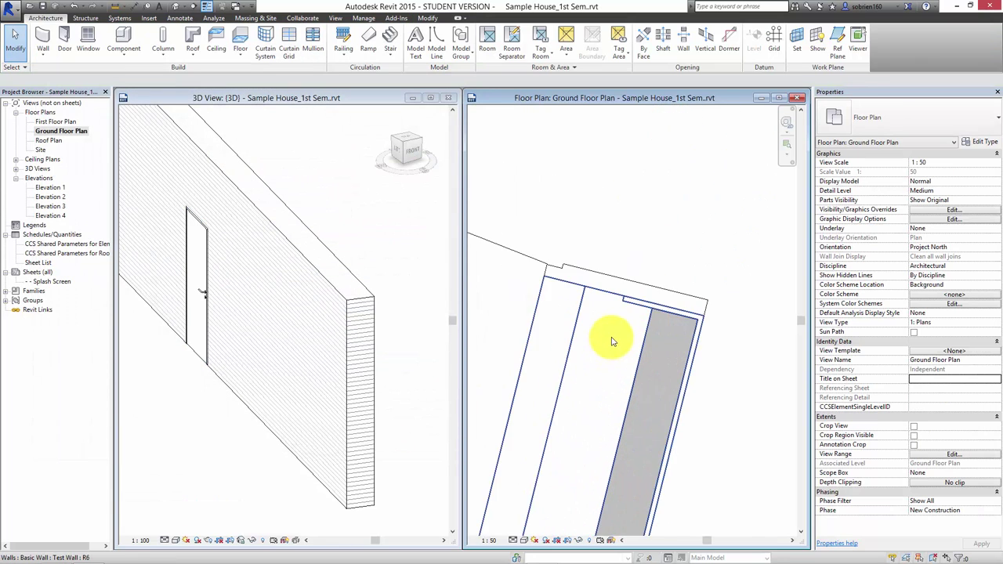
pyautogui.scroll(3, 613, 341)
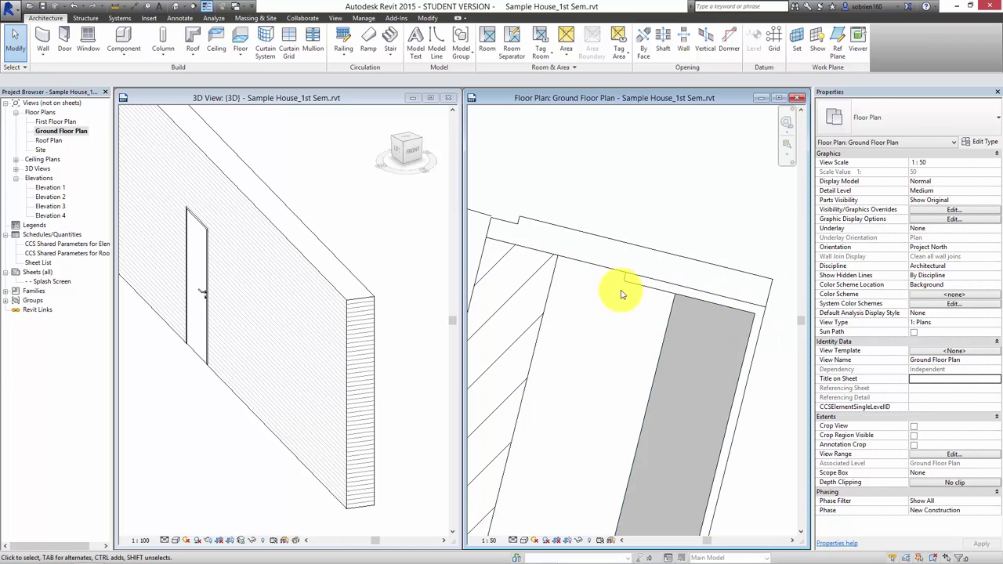
pyautogui.scroll(-1, 656, 302)
pyautogui.scroll(-1, 642, 297)
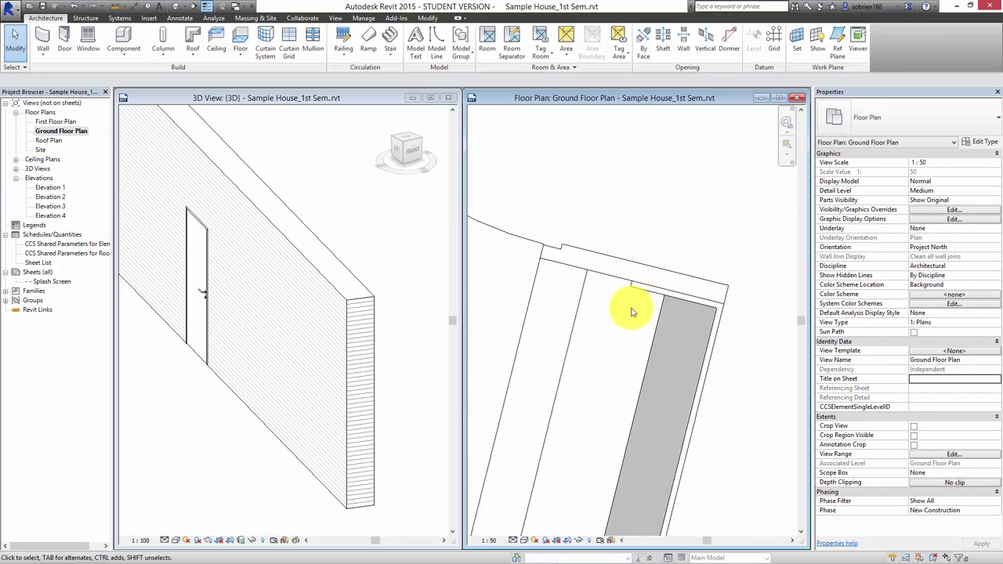
pyautogui.scroll(-1, 638, 318)
pyautogui.scroll(-1, 643, 313)
pyautogui.scroll(1, 650, 313)
pyautogui.scroll(1, 654, 298)
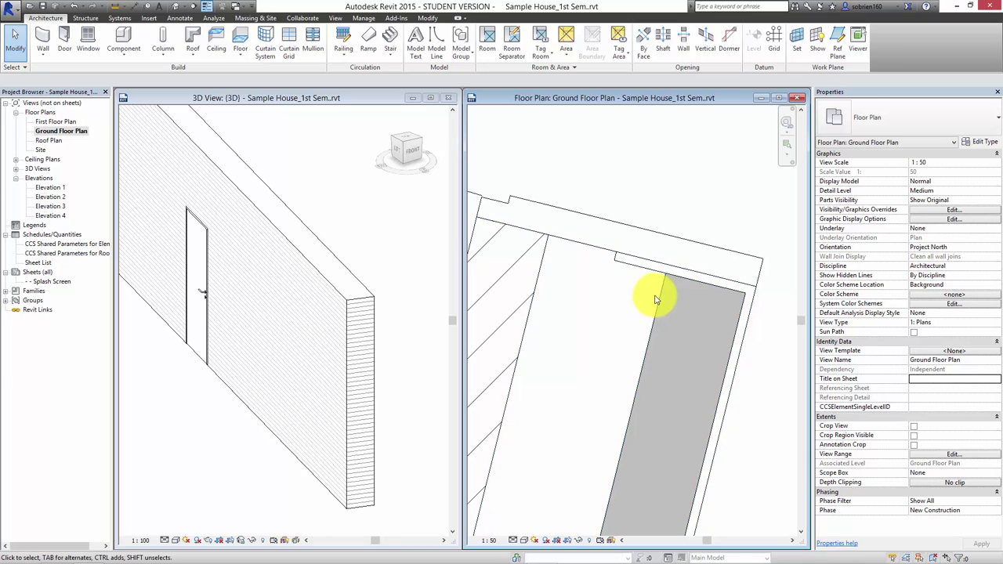
pyautogui.scroll(1, 663, 284)
pyautogui.scroll(1, 662, 296)
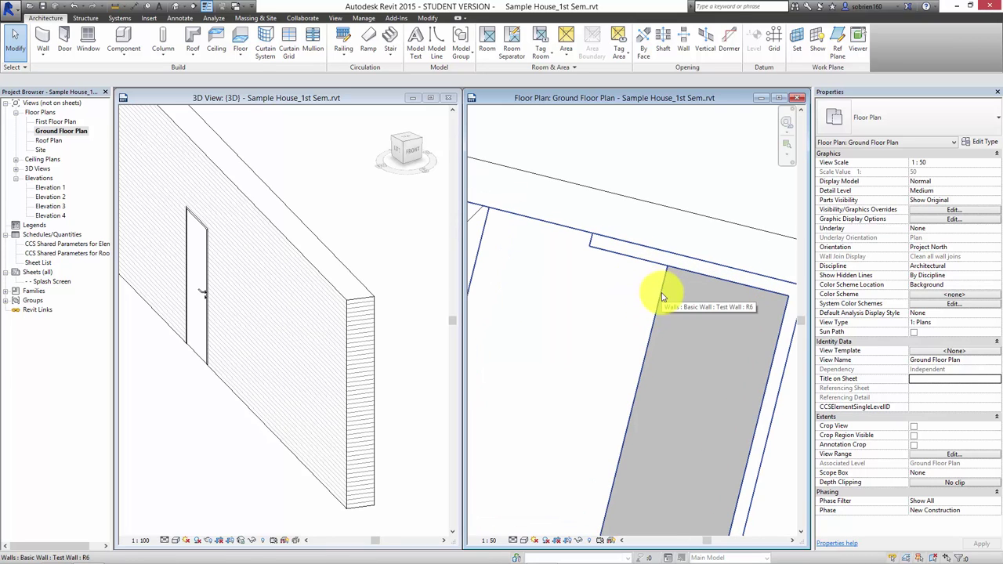
pyautogui.moveTo(658, 291); pyautogui.dragTo(625, 324, button='middle')
pyautogui.scroll(-1, 625, 322)
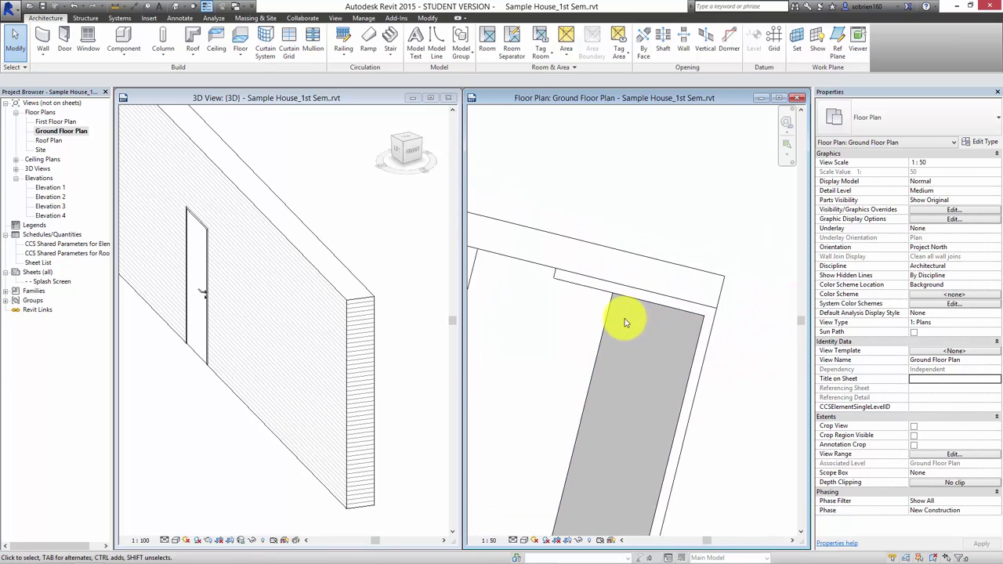
pyautogui.scroll(-2, 627, 313)
pyautogui.scroll(-1, 616, 325)
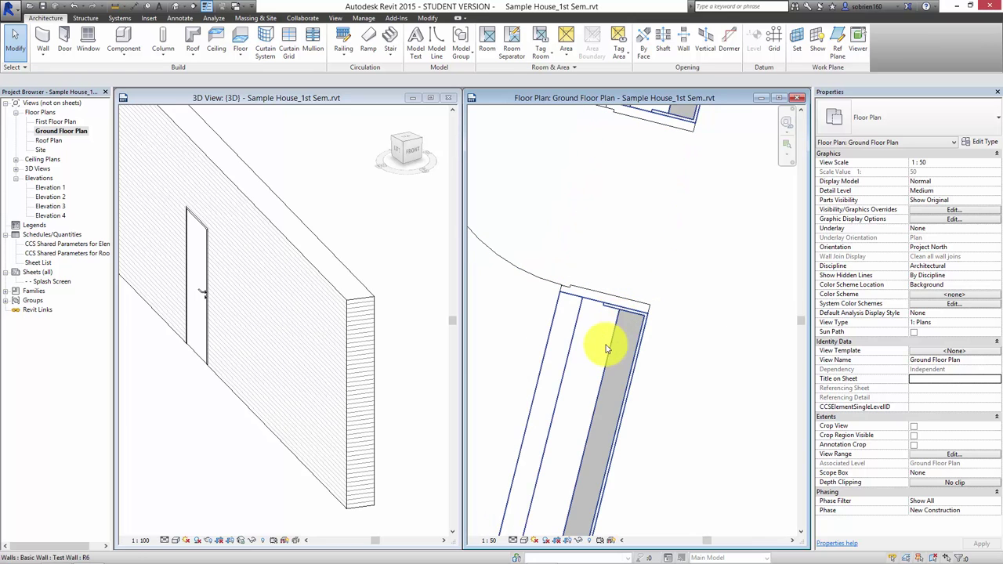
# Check the test wall's layers, then select the door again.
pyautogui.click(576, 350)
pyautogui.scroll(-1, 600, 337)
pyautogui.scroll(1, 619, 368)
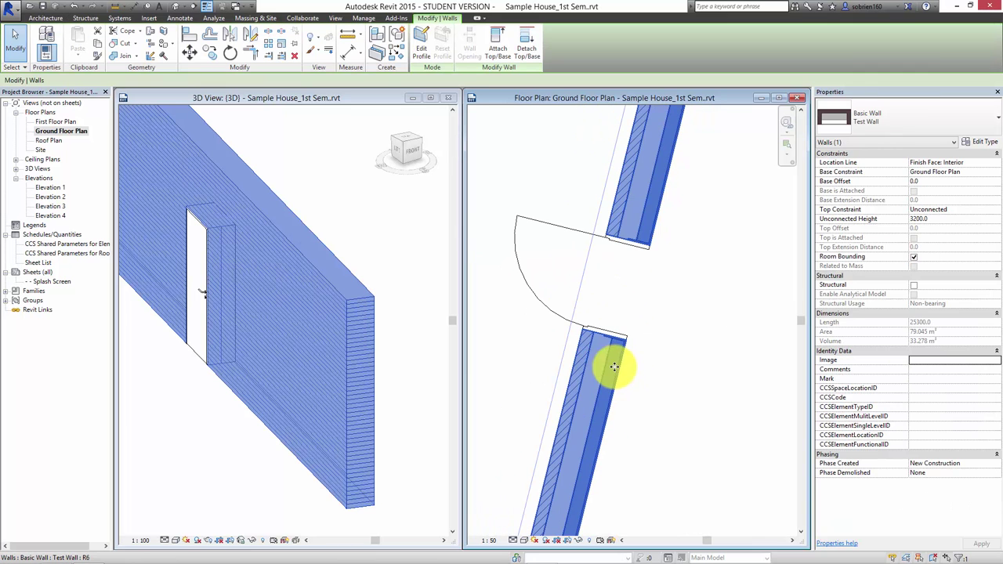
pyautogui.scroll(1, 634, 358)
pyautogui.click(664, 357)
pyautogui.click(543, 310)
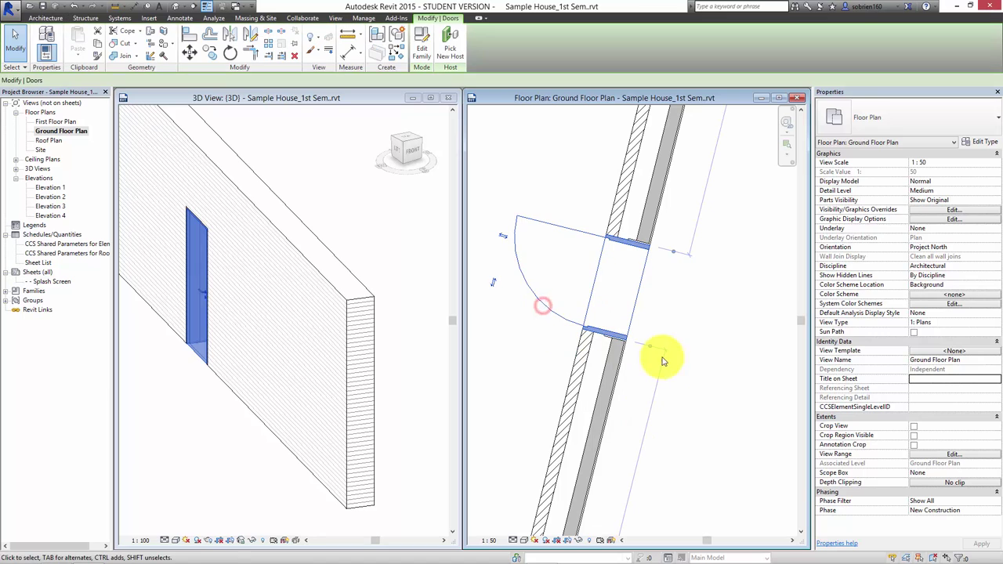
# Set the door type's Wall Closure to Exterior, apply it, and deselect the door.
pyautogui.click(984, 143)
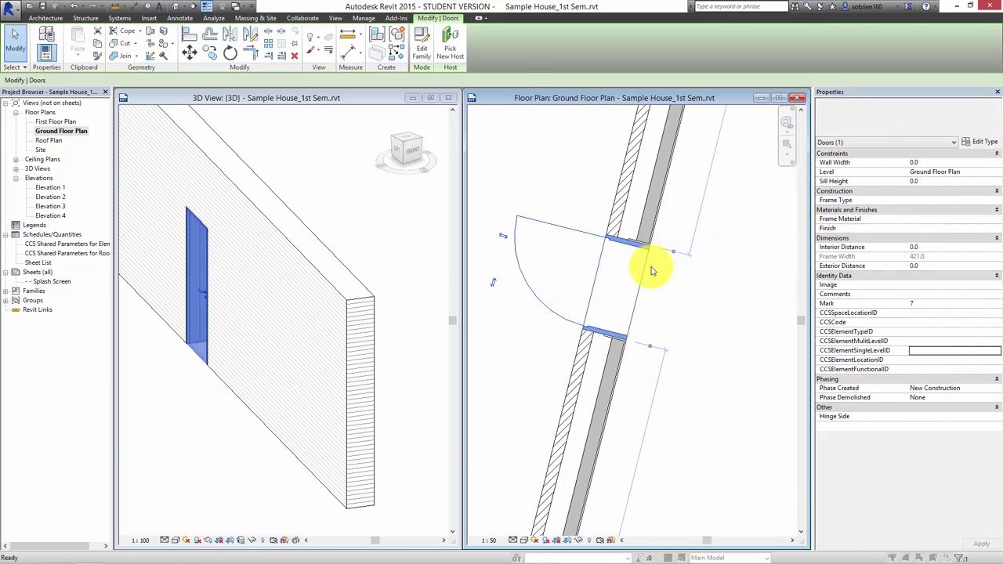
pyautogui.click(514, 234)
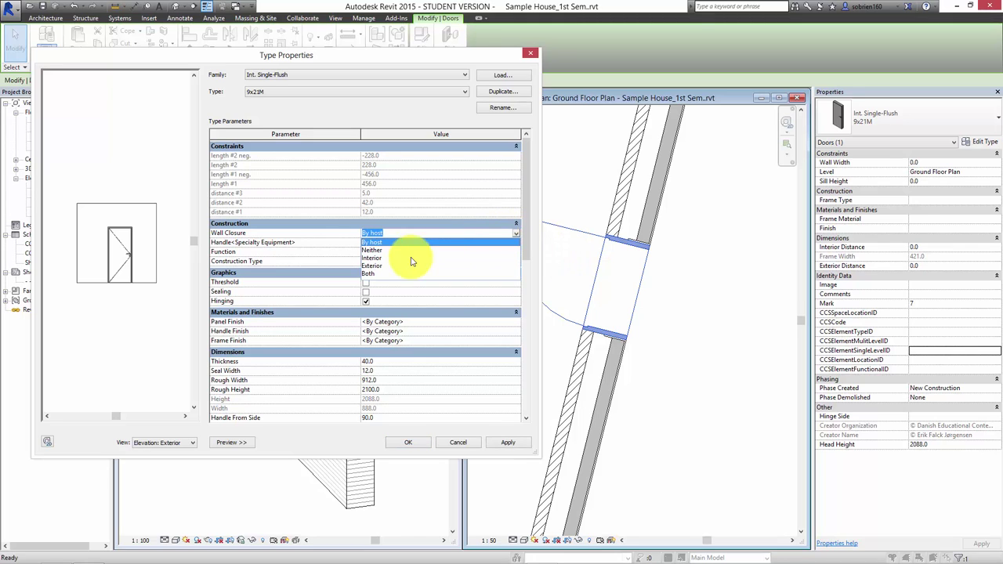
pyautogui.click(380, 266)
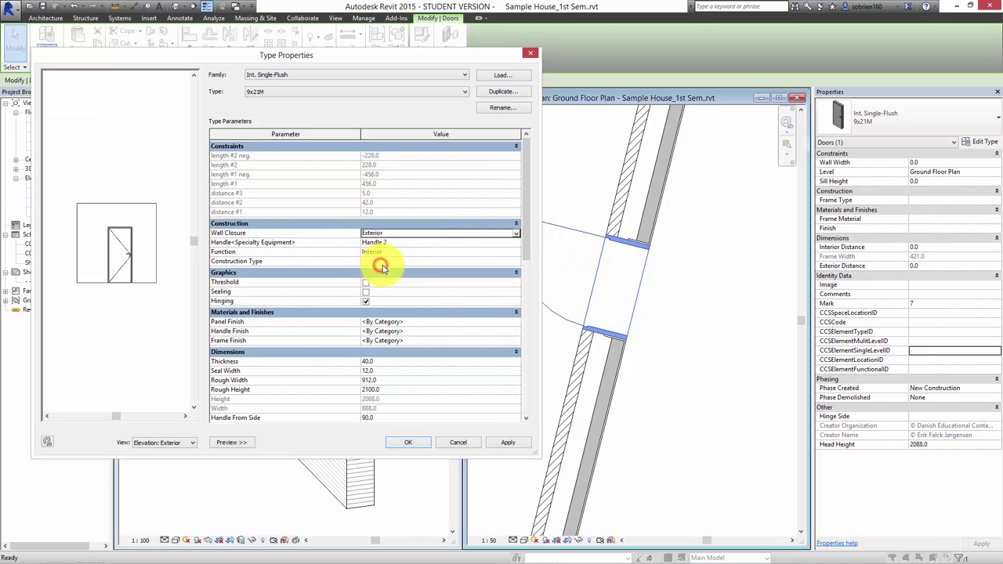
pyautogui.click(503, 442)
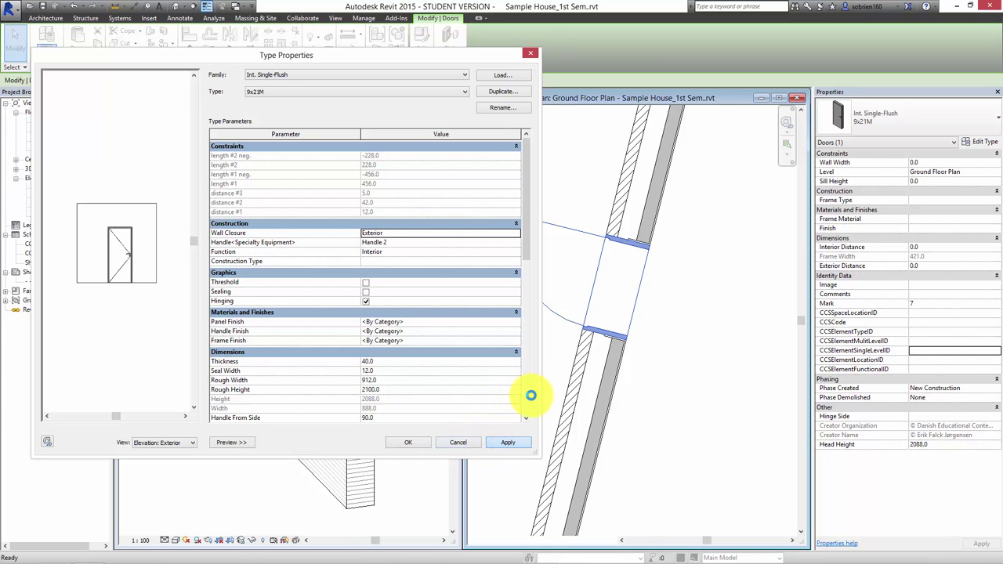
pyautogui.click(408, 442)
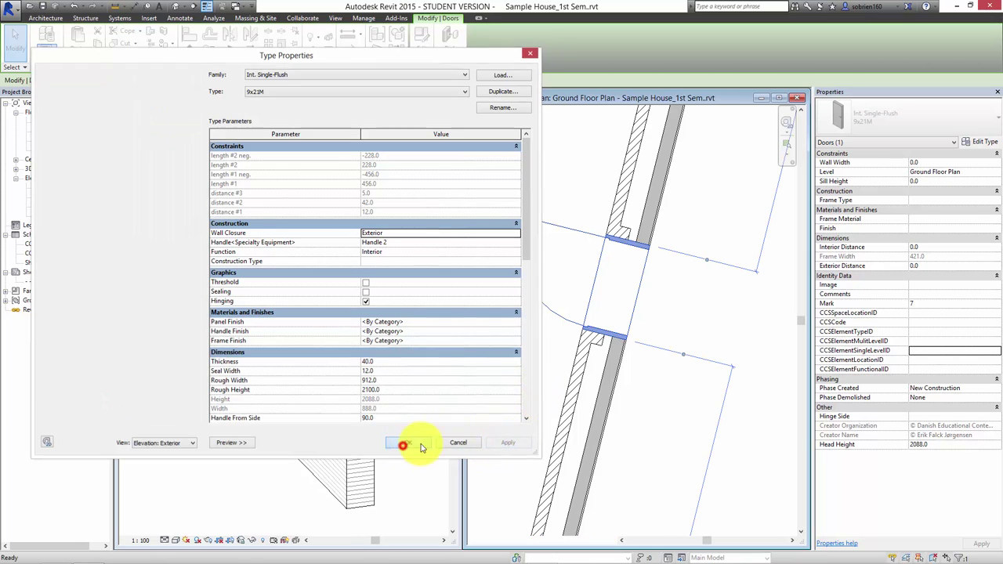
pyautogui.click(673, 423)
pyautogui.scroll(2, 582, 370)
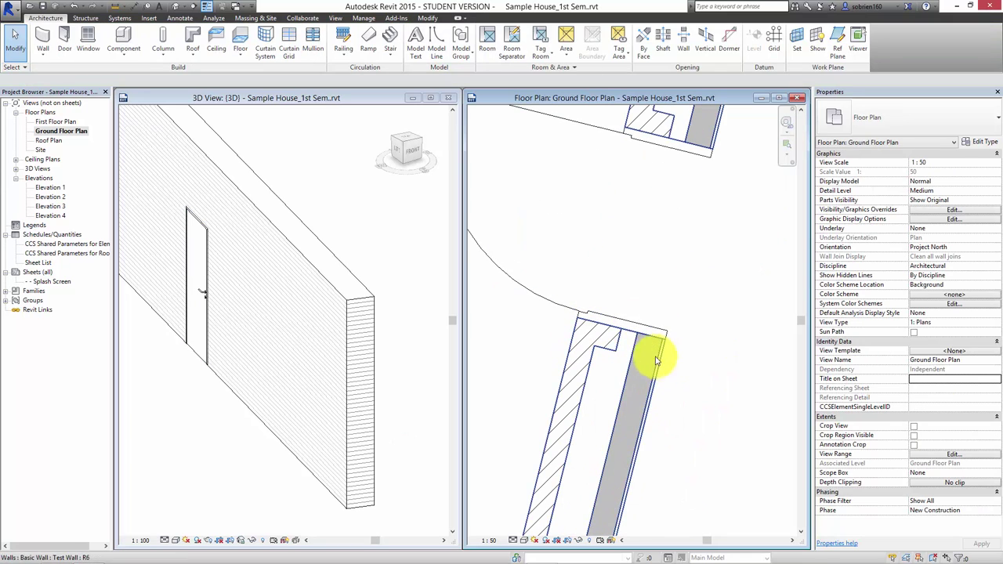
pyautogui.scroll(-2, 594, 380)
pyautogui.scroll(-3, 580, 374)
pyautogui.scroll(1, 564, 367)
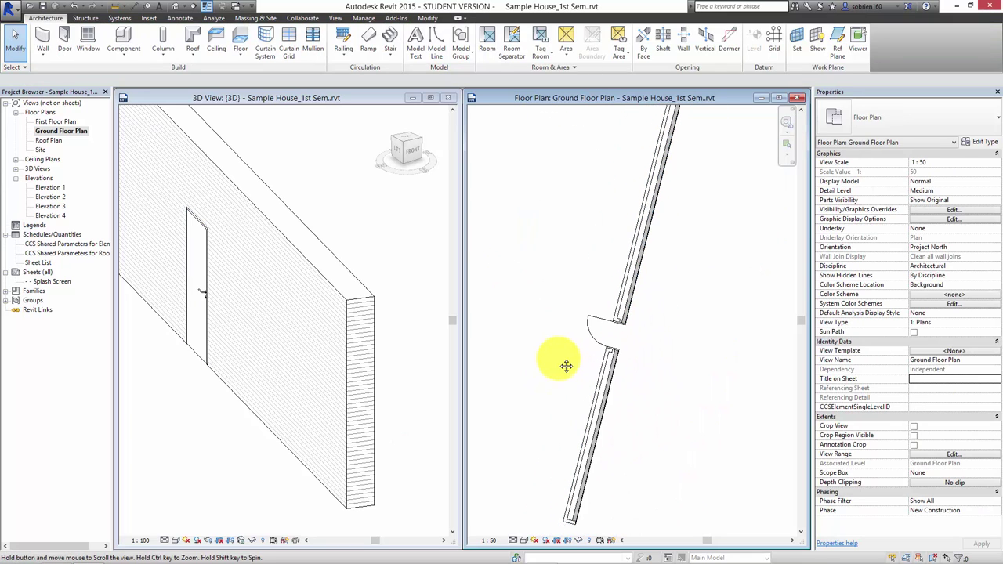
pyautogui.scroll(1, 570, 355)
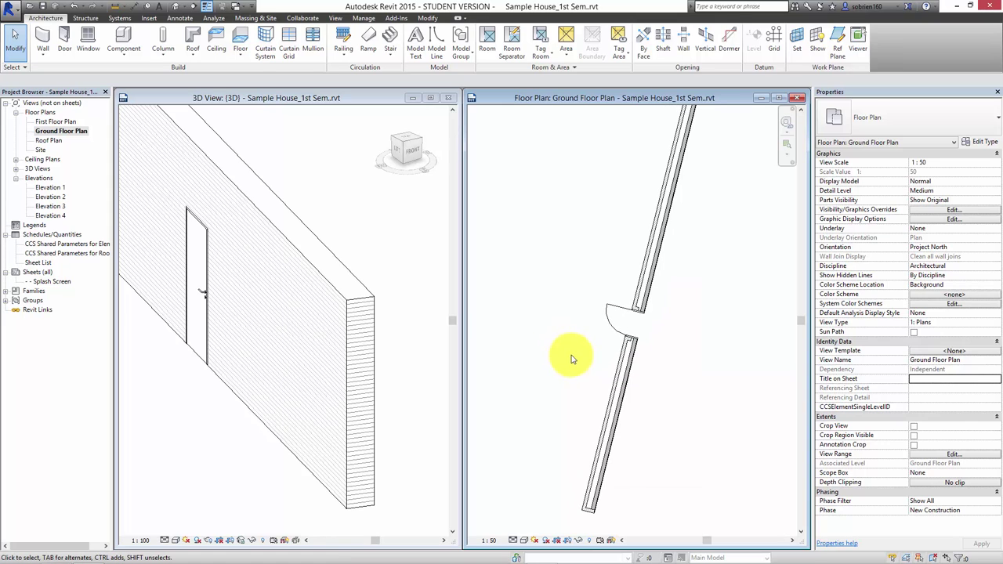
pyautogui.scroll(1, 609, 414)
pyautogui.scroll(1, 604, 459)
pyautogui.scroll(2, 606, 342)
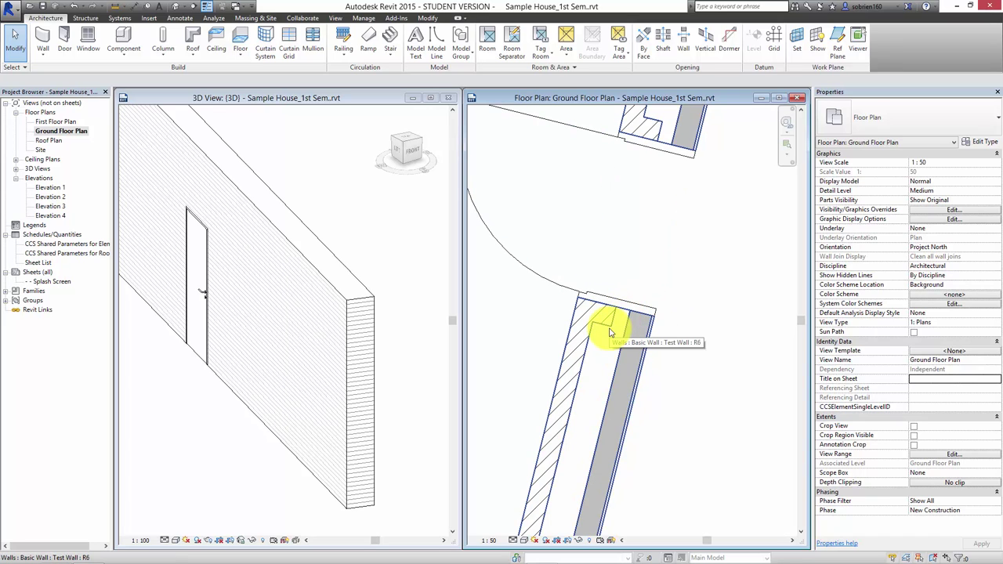
pyautogui.scroll(-2, 654, 318)
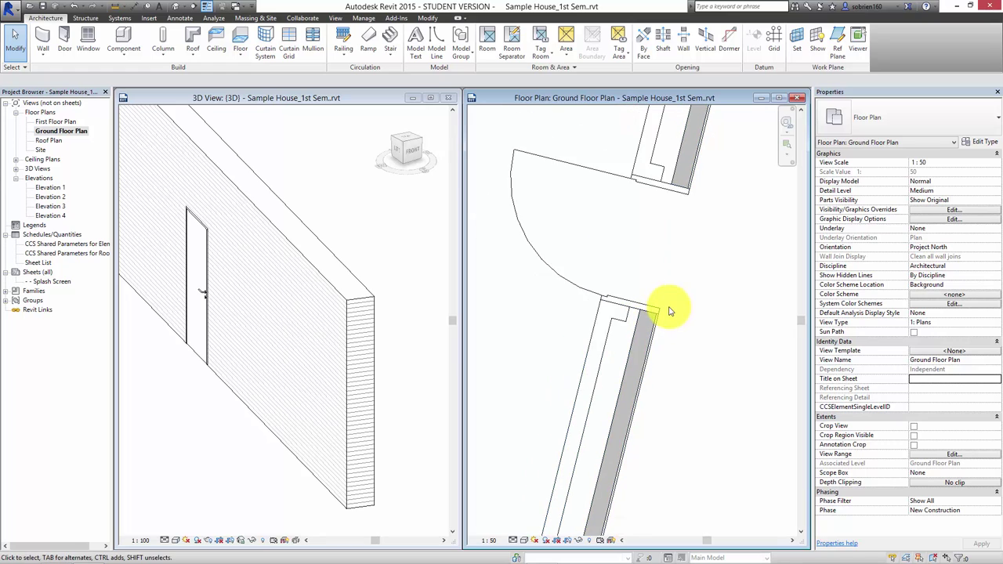
pyautogui.scroll(-1, 690, 322)
pyautogui.scroll(1, 700, 324)
pyautogui.scroll(-1, 665, 325)
pyautogui.scroll(-2, 654, 329)
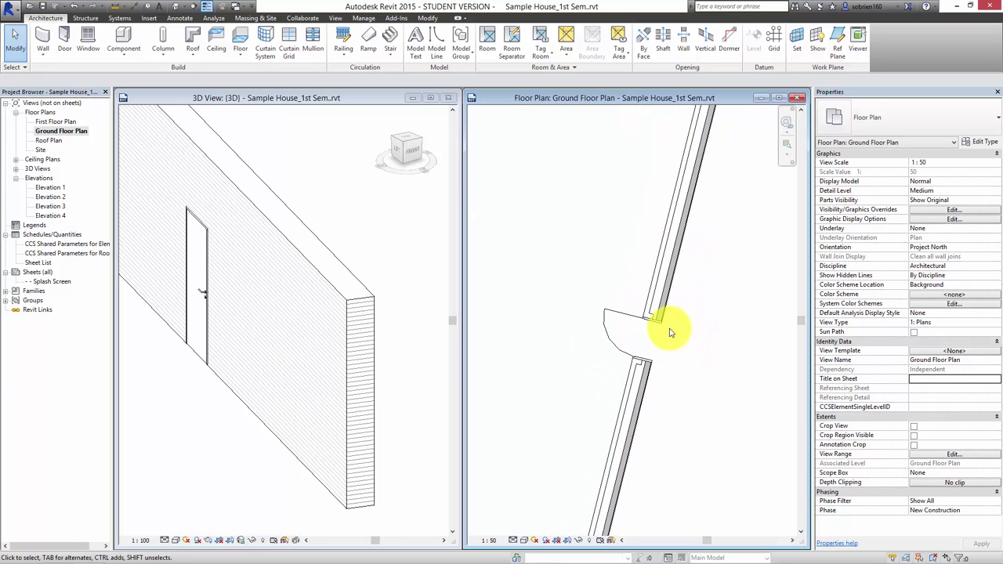
pyautogui.scroll(1, 671, 335)
pyautogui.scroll(-3, 643, 302)
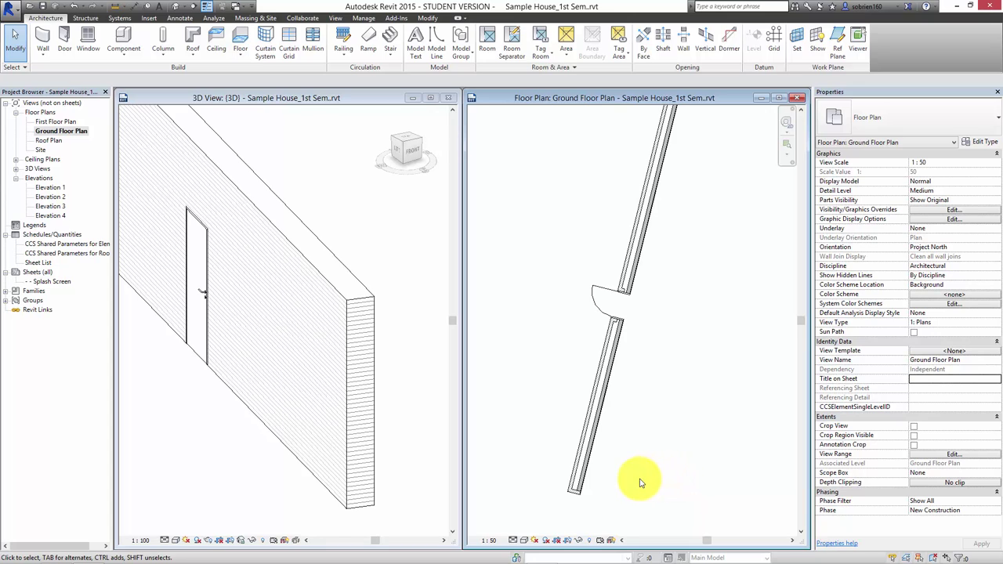
pyautogui.moveTo(628, 482); pyautogui.dragTo(623, 493, button='middle')
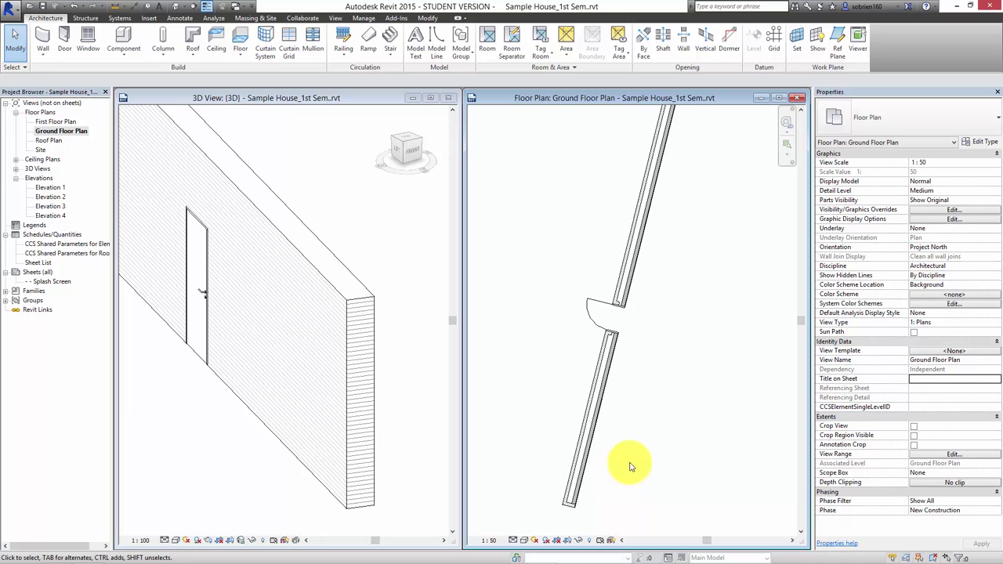
pyautogui.moveTo(405, 412)
pyautogui.mouseDown(button='middle')
pyautogui.moveTo(398, 432)
pyautogui.moveTo(302, 441)
pyautogui.moveTo(327, 447)
pyautogui.moveTo(260, 436)
pyautogui.moveTo(284, 454)
pyautogui.mouseUp(button='middle')
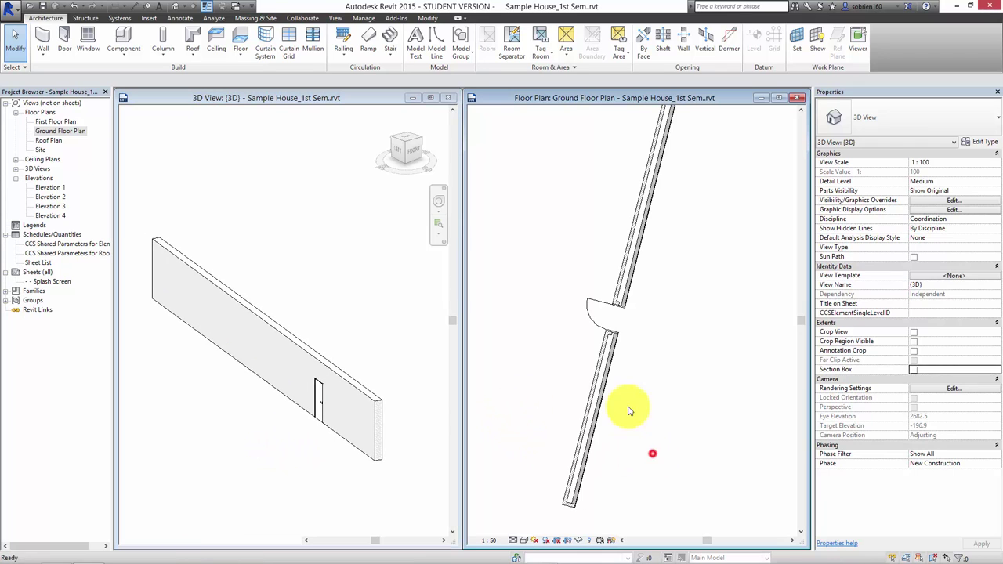
pyautogui.scroll(2, 630, 405)
pyautogui.scroll(2, 600, 381)
pyautogui.scroll(-2, 644, 264)
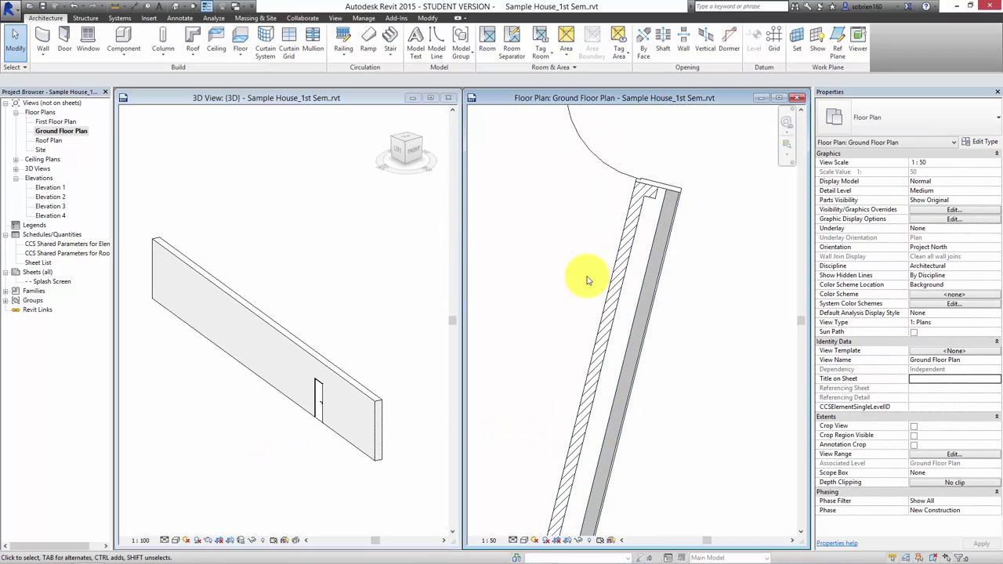
pyautogui.moveTo(698, 248)
pyautogui.mouseDown(button='middle')
pyautogui.moveTo(645, 291)
pyautogui.moveTo(633, 284)
pyautogui.moveTo(634, 325)
pyautogui.moveTo(620, 315)
pyautogui.mouseUp(button='middle')
pyautogui.moveTo(255, 469); pyautogui.dragTo(230, 472, button='middle')
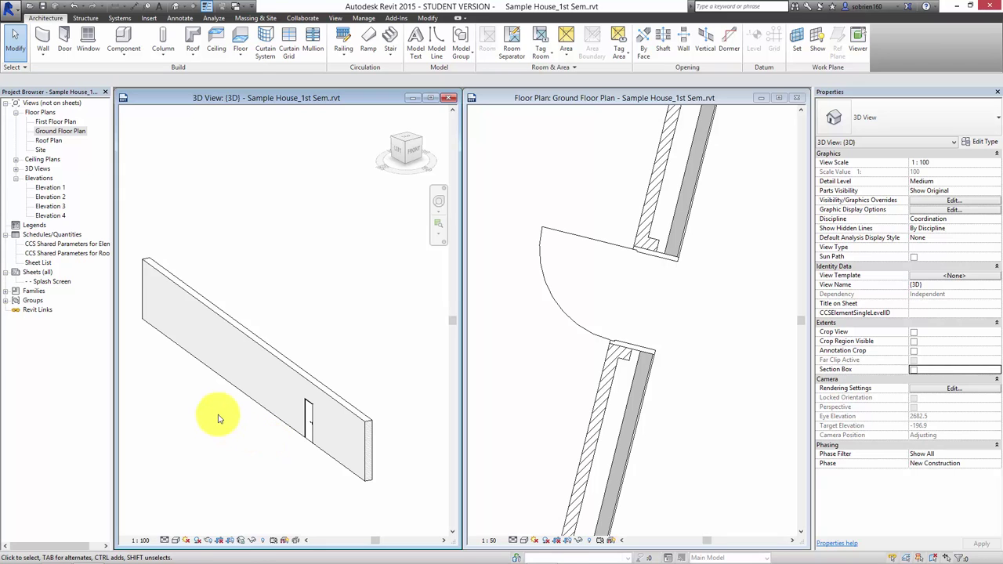
pyautogui.moveTo(219, 417); pyautogui.dragTo(224, 410, button='middle')
# Open the Elevation 1 view and orbit the 3D view to a new angle.
pyautogui.doubleClick(67, 189)
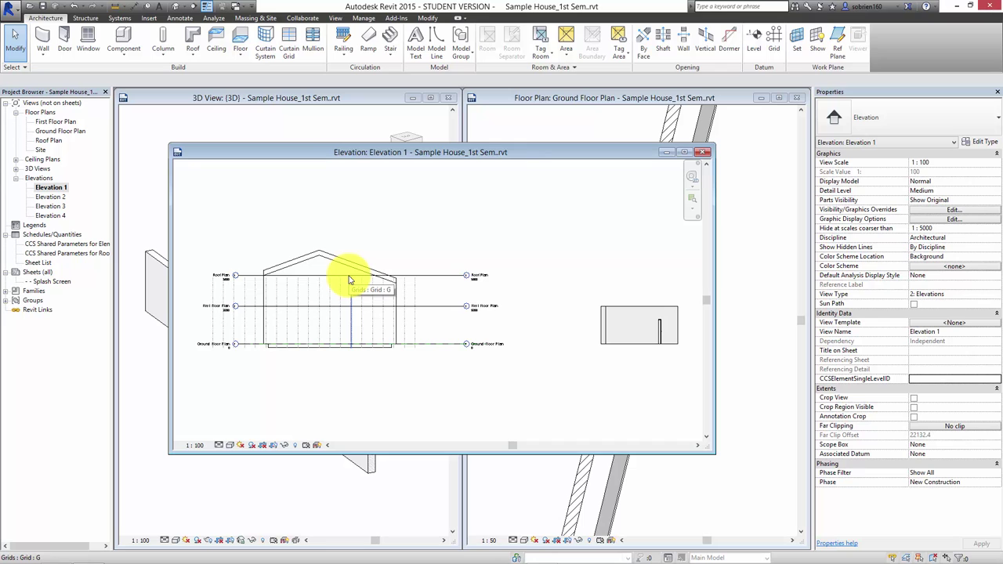
pyautogui.click(317, 486)
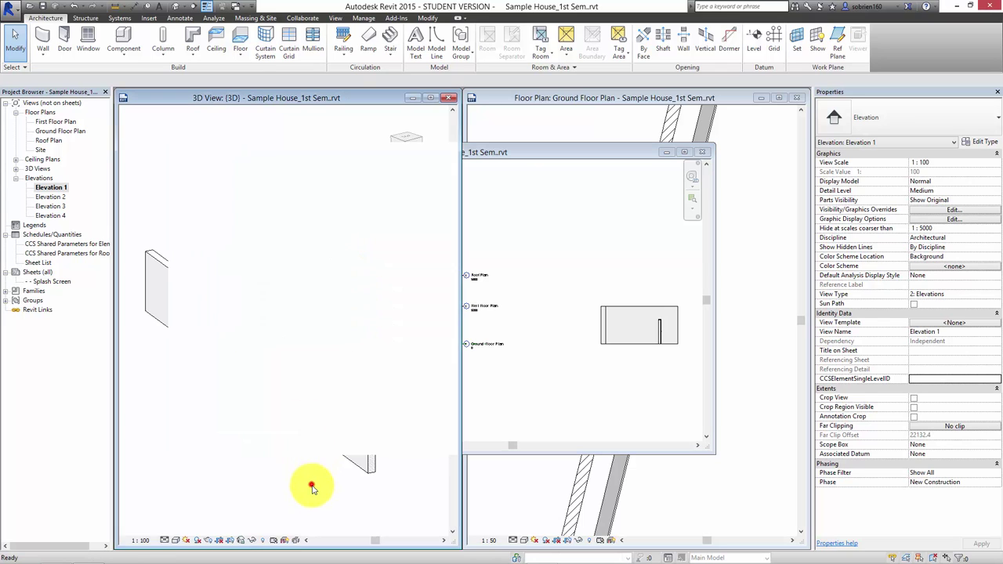
pyautogui.moveTo(309, 481)
pyautogui.keyDown('shift'); pyautogui.mouseDown(button='middle')
pyautogui.moveTo(287, 418)
pyautogui.moveTo(201, 419)
pyautogui.moveTo(270, 409)
pyautogui.moveTo(240, 348)
pyautogui.moveTo(264, 426)
pyautogui.moveTo(303, 418)
pyautogui.moveTo(298, 353)
pyautogui.moveTo(307, 376)
pyautogui.moveTo(260, 436)
pyautogui.moveTo(249, 428)
pyautogui.mouseUp(button='middle'); pyautogui.keyUp('shift')
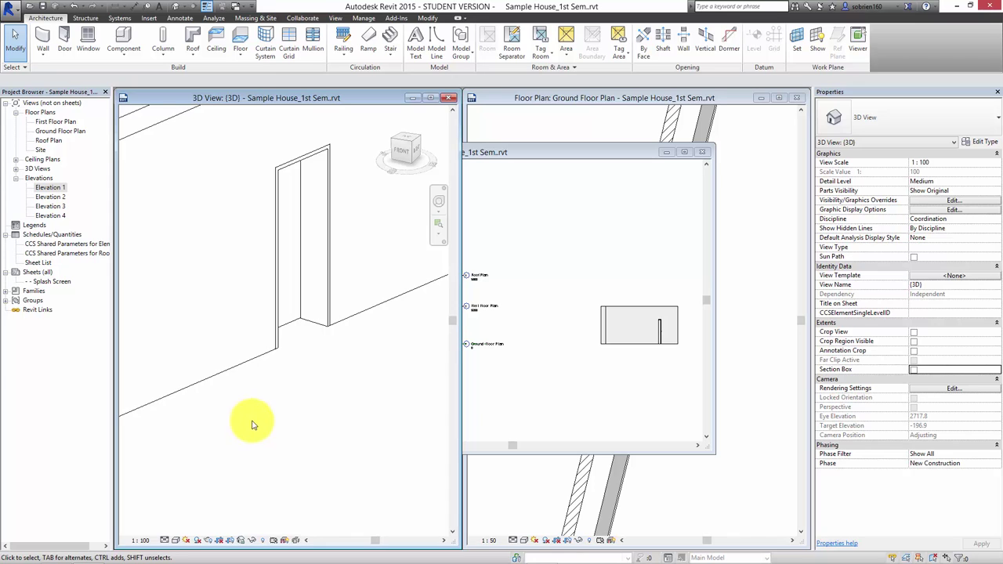
# Bring Elevation 1 forward and pan and zoom to the Ground, First Floor and Roof Plan levels.
pyautogui.moveTo(583, 150); pyautogui.dragTo(627, 170)
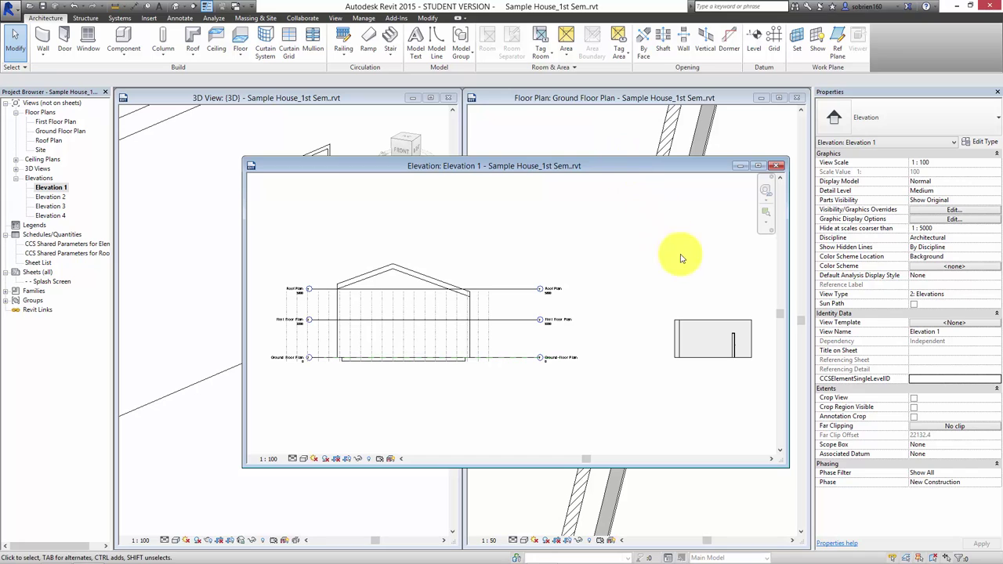
pyautogui.moveTo(639, 329); pyautogui.dragTo(606, 352, button='middle')
pyautogui.scroll(2, 604, 348)
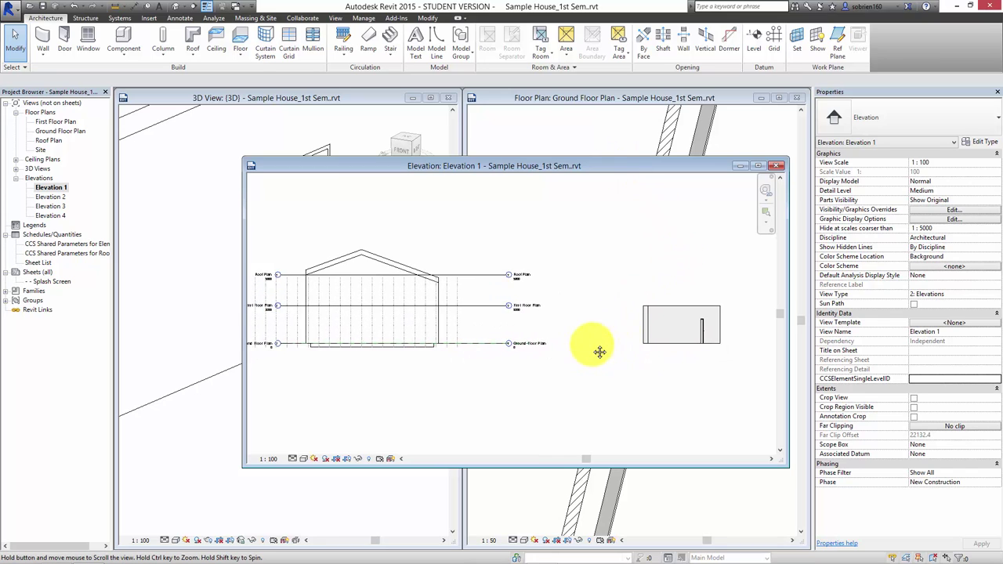
pyautogui.scroll(1, 548, 336)
pyautogui.scroll(1, 560, 333)
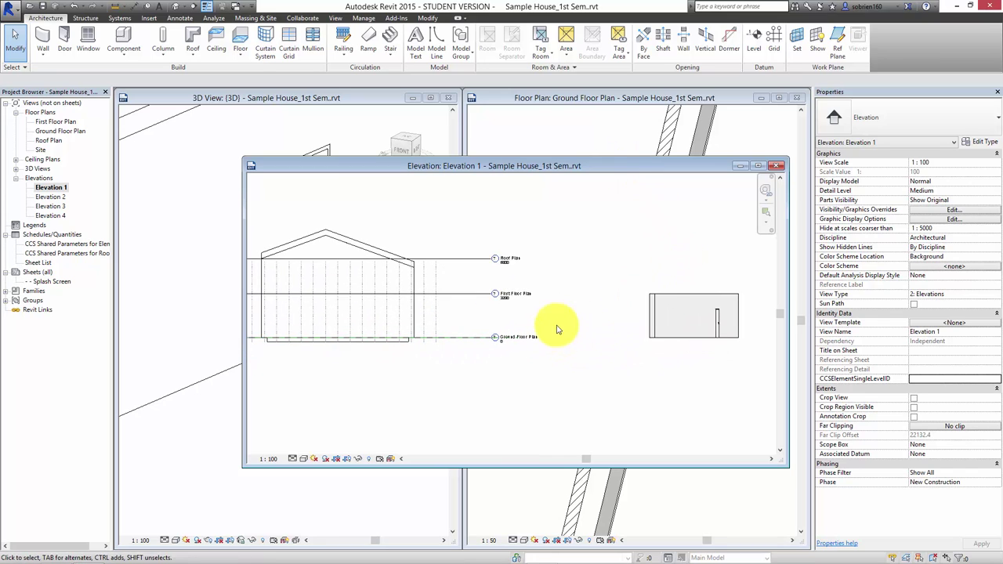
pyautogui.scroll(-1, 501, 333)
pyautogui.scroll(2, 494, 331)
pyautogui.scroll(-2, 470, 319)
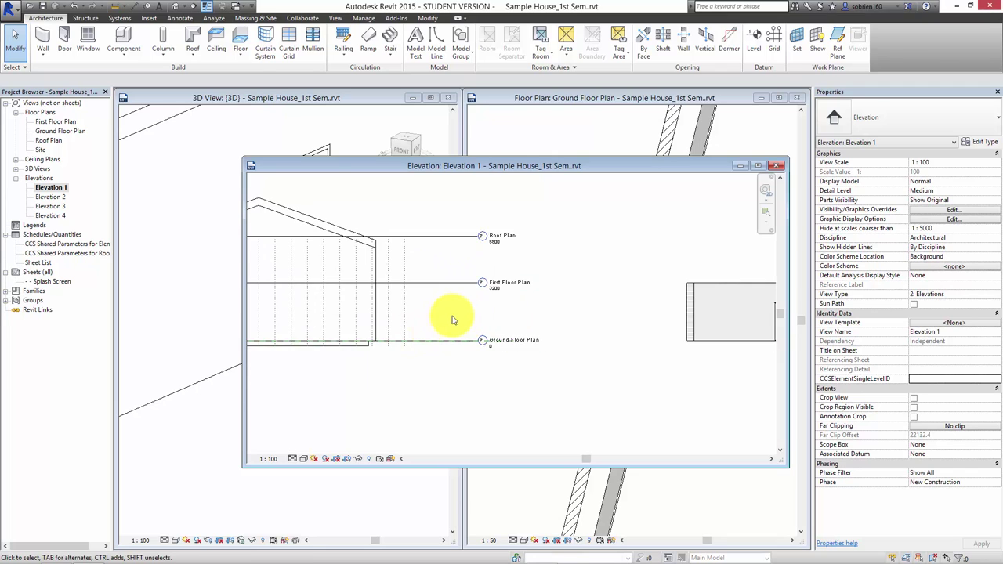
pyautogui.moveTo(456, 320)
pyautogui.mouseDown(button='middle')
pyautogui.moveTo(401, 326)
pyautogui.moveTo(431, 330)
pyautogui.mouseUp(button='middle')
pyautogui.scroll(1, 501, 314)
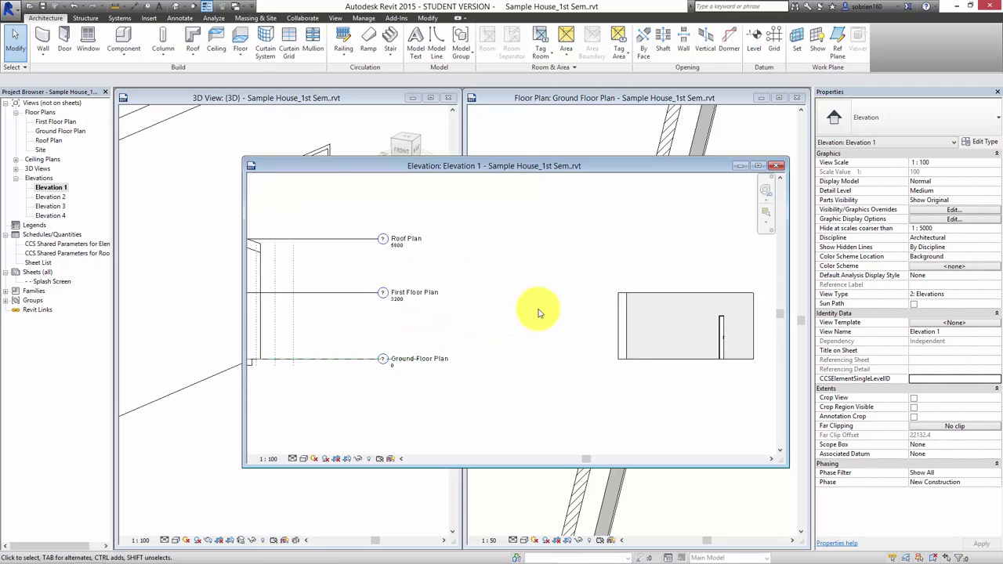
pyautogui.scroll(1, 544, 312)
pyautogui.moveTo(515, 327); pyautogui.dragTo(575, 321, button='middle')
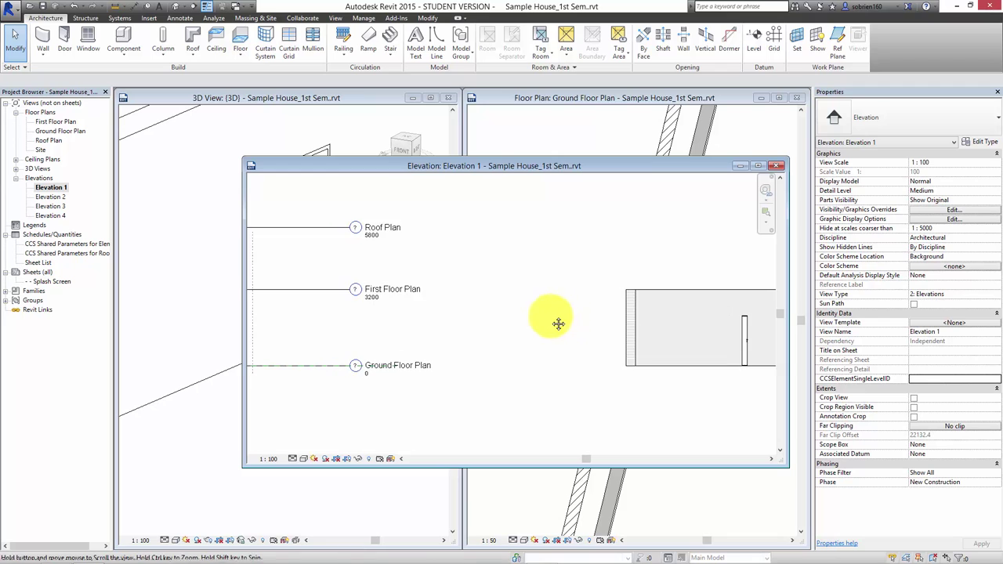
# Maximize Elevation 1 and recentre it on the levels and test wall.
pyautogui.click(758, 165)
pyautogui.moveTo(490, 335)
pyautogui.mouseDown(button='middle')
pyautogui.moveTo(604, 493)
pyautogui.moveTo(610, 479)
pyautogui.mouseUp(button='middle')
pyautogui.moveTo(509, 392); pyautogui.dragTo(486, 368, button='middle')
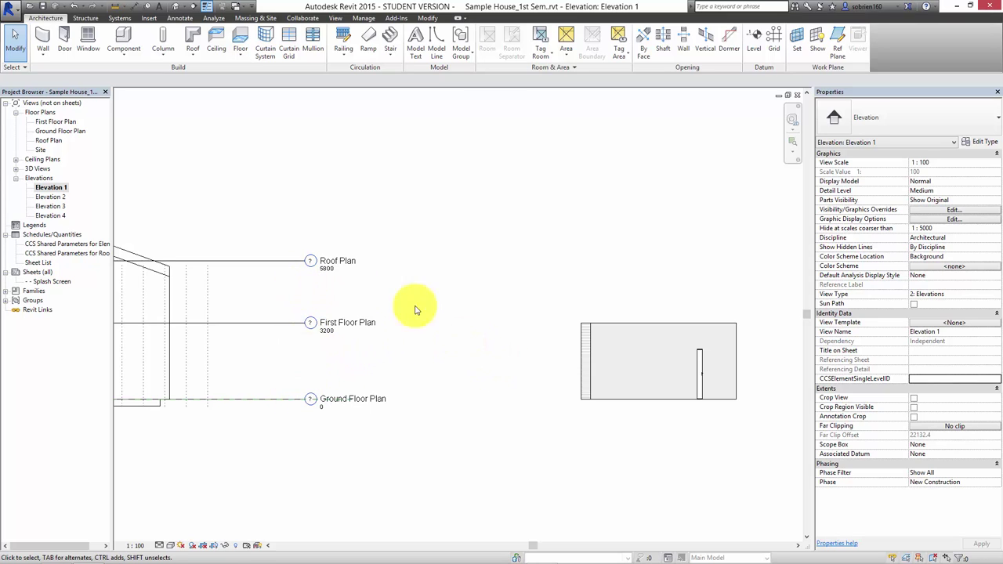
# Try test wall heights of 12000 in Properties, then 3000 via the temporary dimension.
pyautogui.click(595, 349)
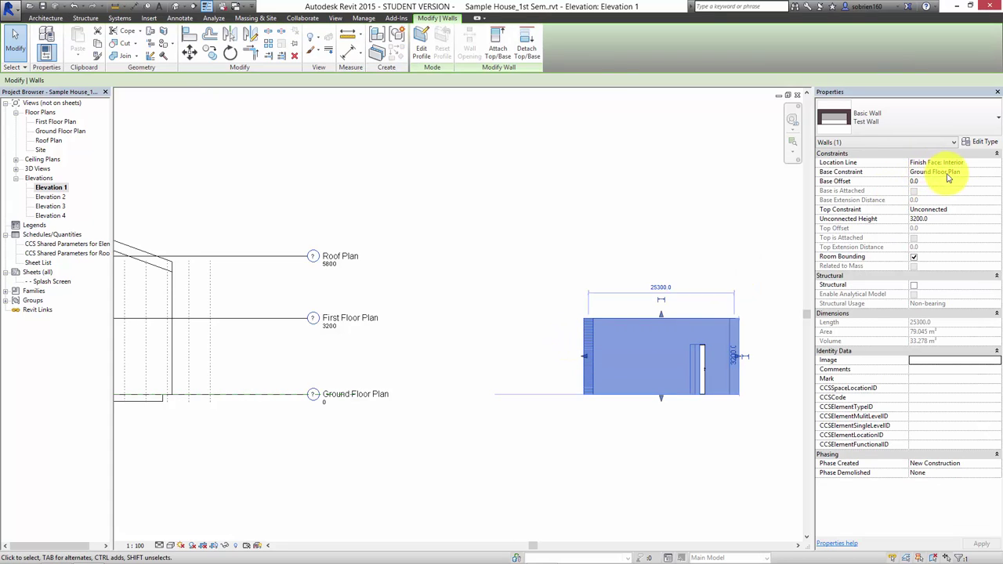
pyautogui.click(936, 220)
pyautogui.write('12000')
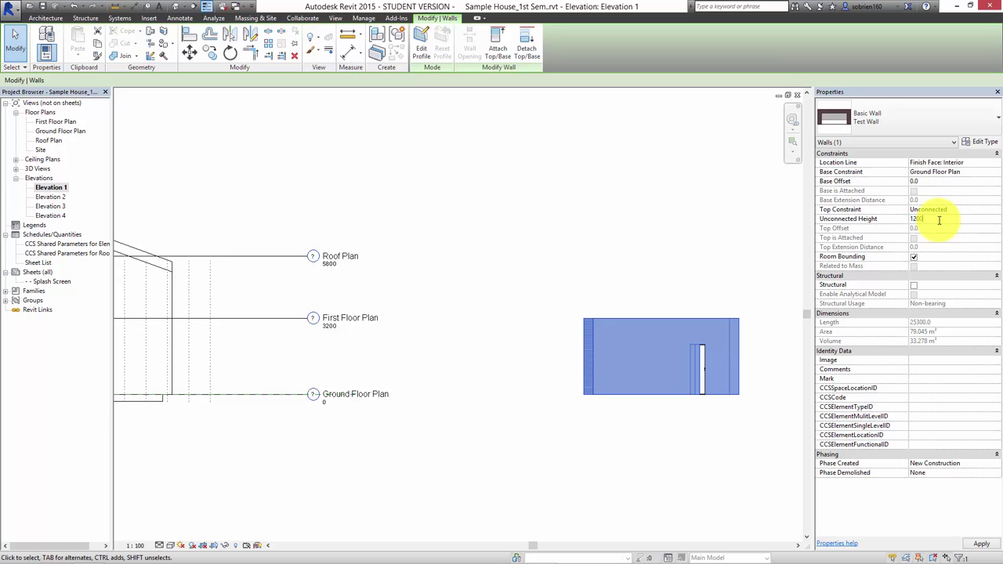
pyautogui.click(981, 544)
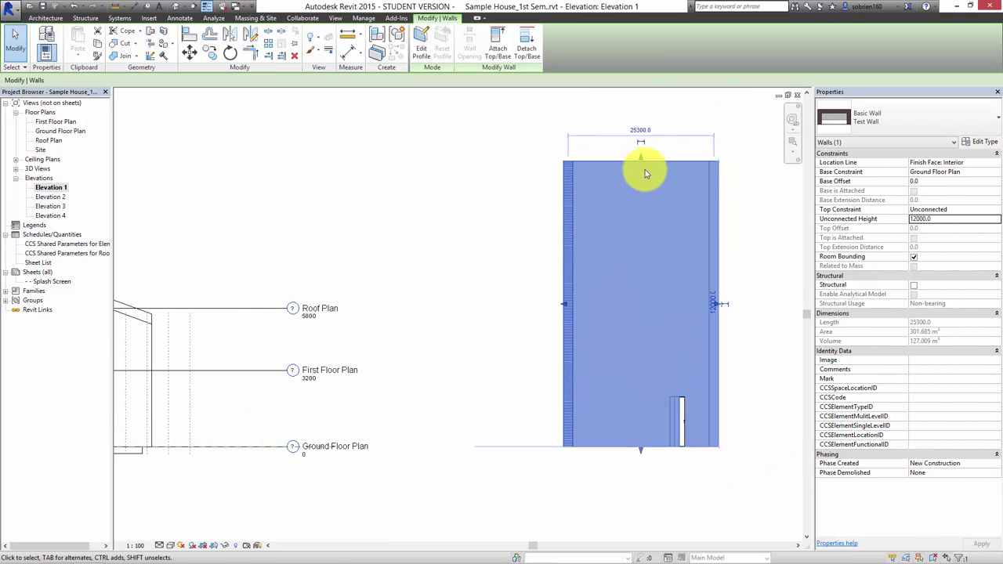
pyautogui.moveTo(641, 158)
pyautogui.mouseDown()
pyautogui.moveTo(643, 245)
pyautogui.moveTo(640, 224)
pyautogui.mouseUp()
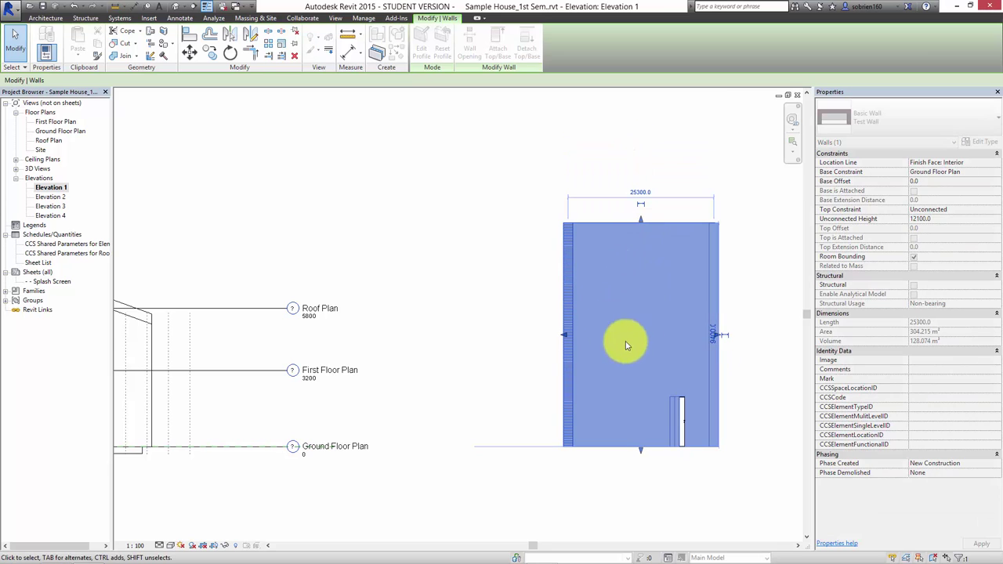
pyautogui.click(709, 336)
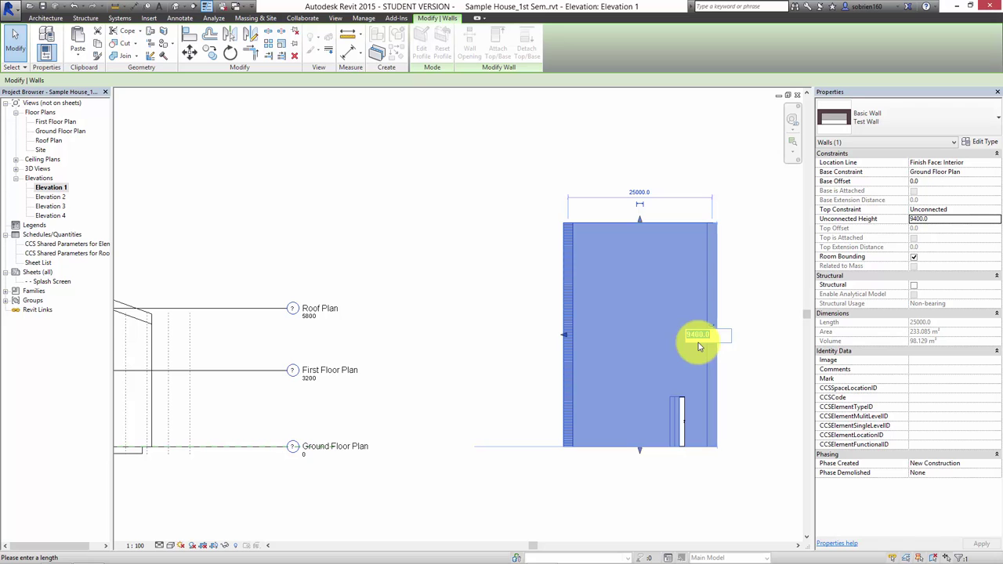
pyautogui.press('Return')
pyautogui.click(706, 330)
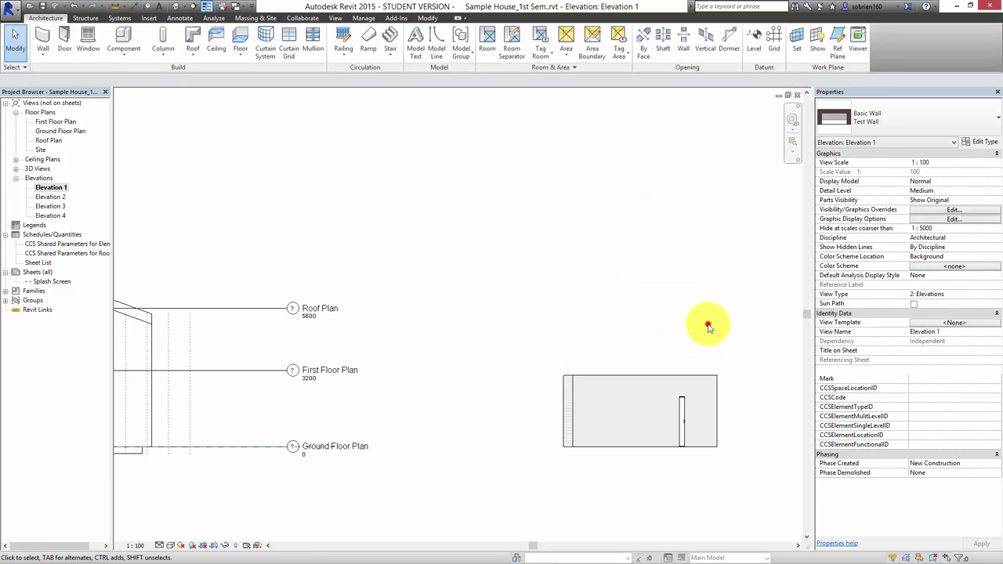
# Drag the wall's top upward to an unconnected height of 5300, then reselect the wall.
pyautogui.click(643, 383)
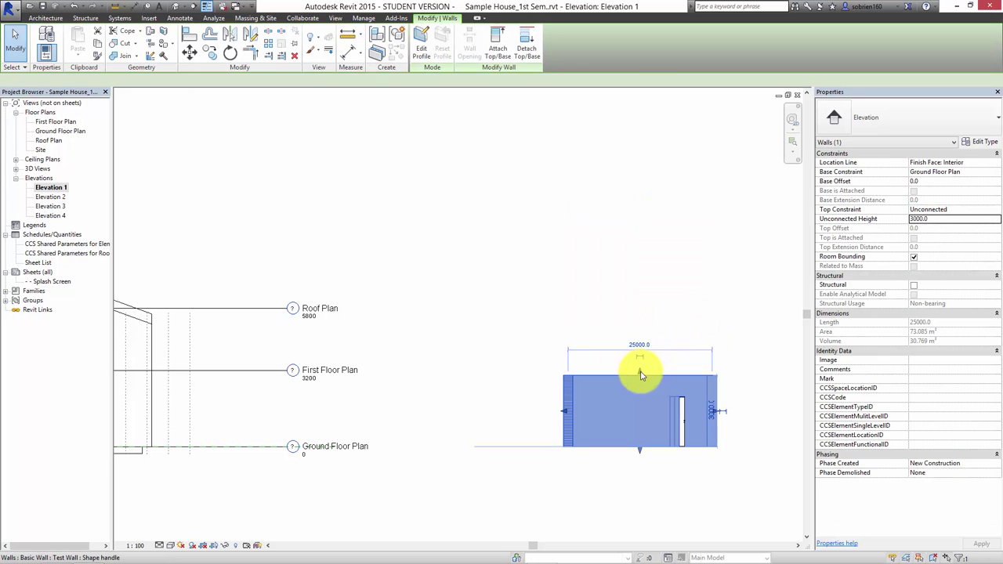
pyautogui.moveTo(639, 372); pyautogui.dragTo(624, 320)
pyautogui.click(735, 354)
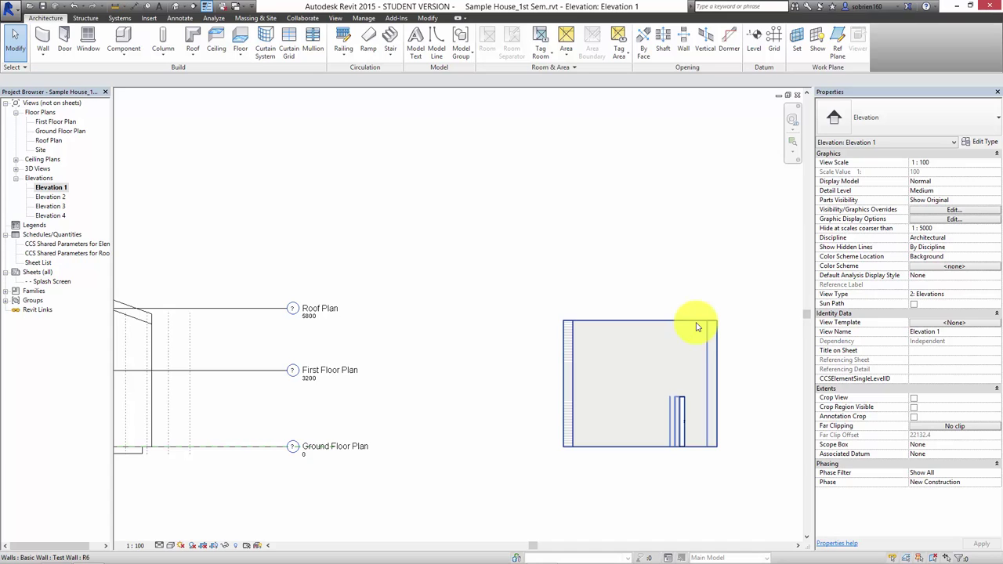
pyautogui.click(668, 322)
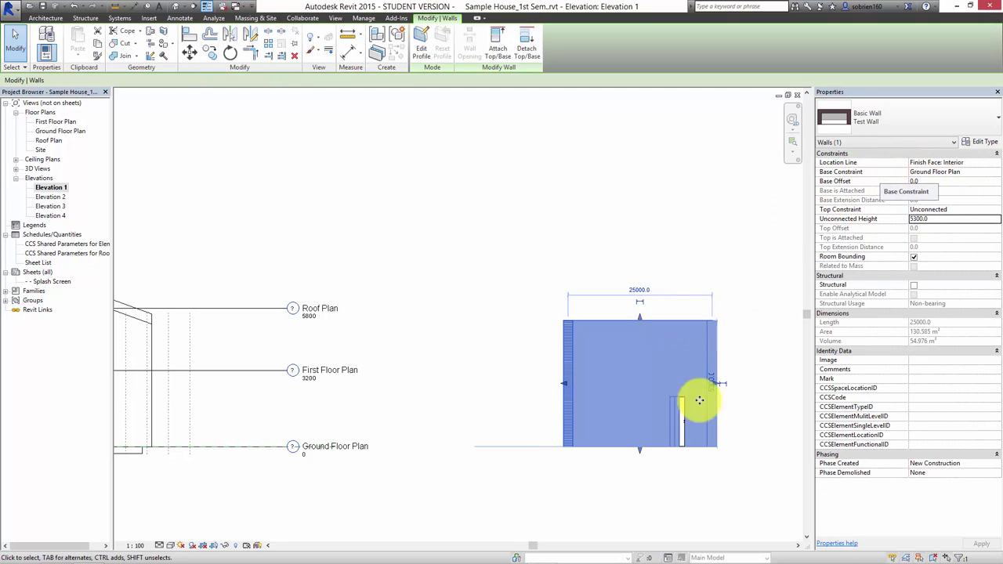
# Set the test wall's Top Constraint to the Roof Plan level.
pyautogui.click(978, 210)
pyautogui.click(996, 210)
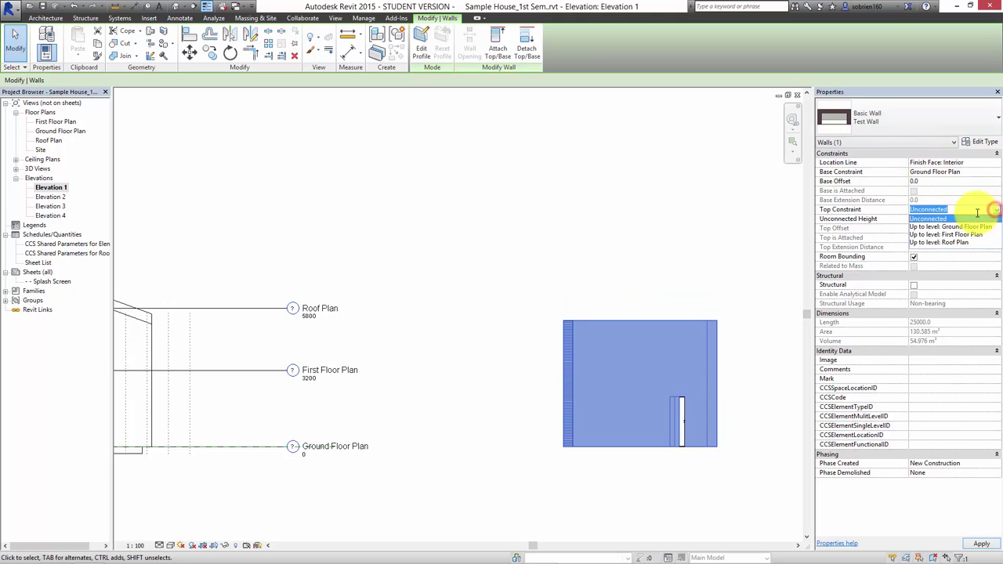
pyautogui.click(958, 243)
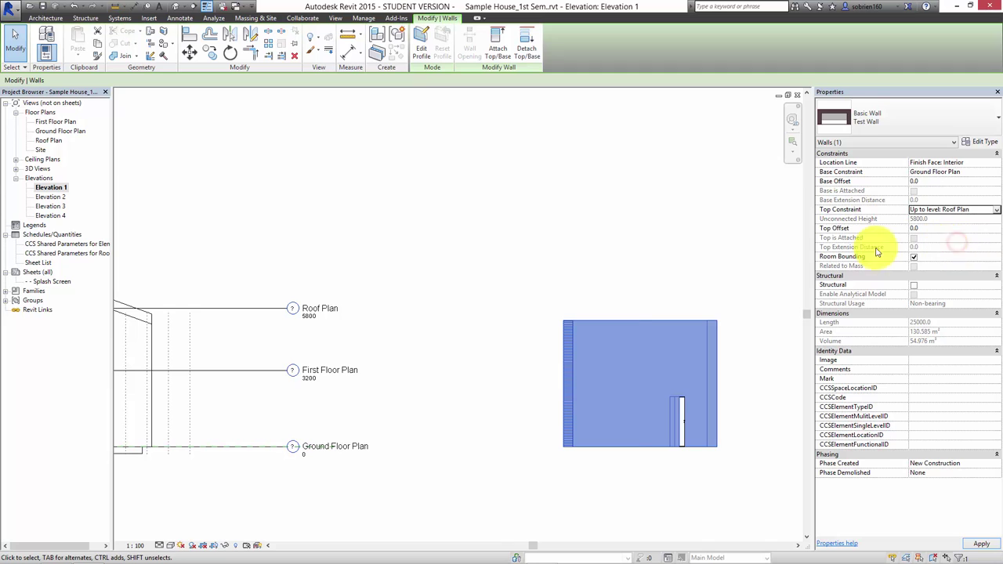
pyautogui.click(737, 278)
pyautogui.click(638, 381)
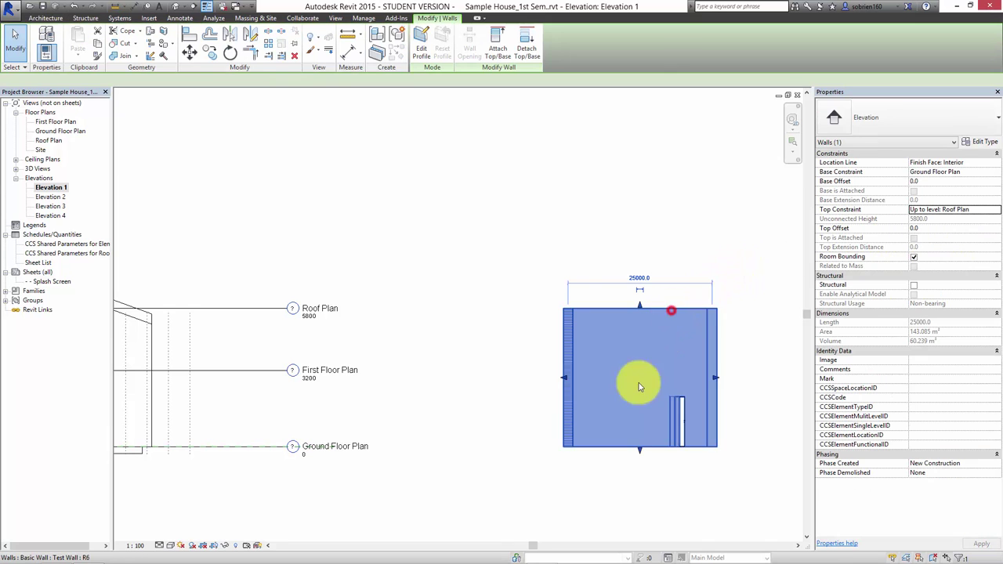
pyautogui.click(486, 305)
# Drag the Roof Plan level line up and down, then undo until it reads 5800.
pyautogui.moveTo(415, 312); pyautogui.dragTo(468, 322, button='middle')
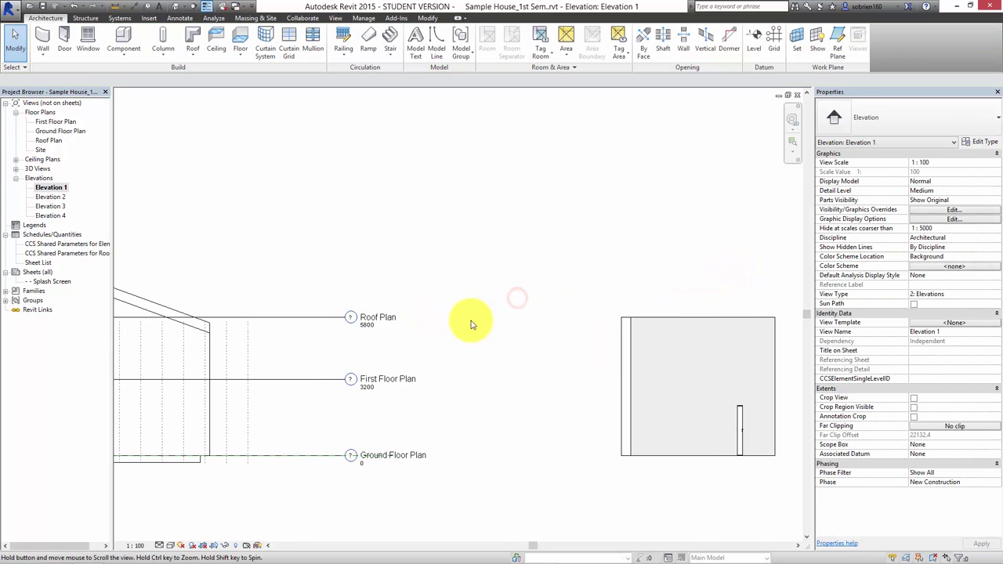
pyautogui.click(307, 319)
pyautogui.moveTo(307, 319)
pyautogui.mouseDown()
pyautogui.moveTo(309, 278)
pyautogui.moveTo(316, 351)
pyautogui.mouseUp()
pyautogui.click(488, 327)
pyautogui.click(310, 278)
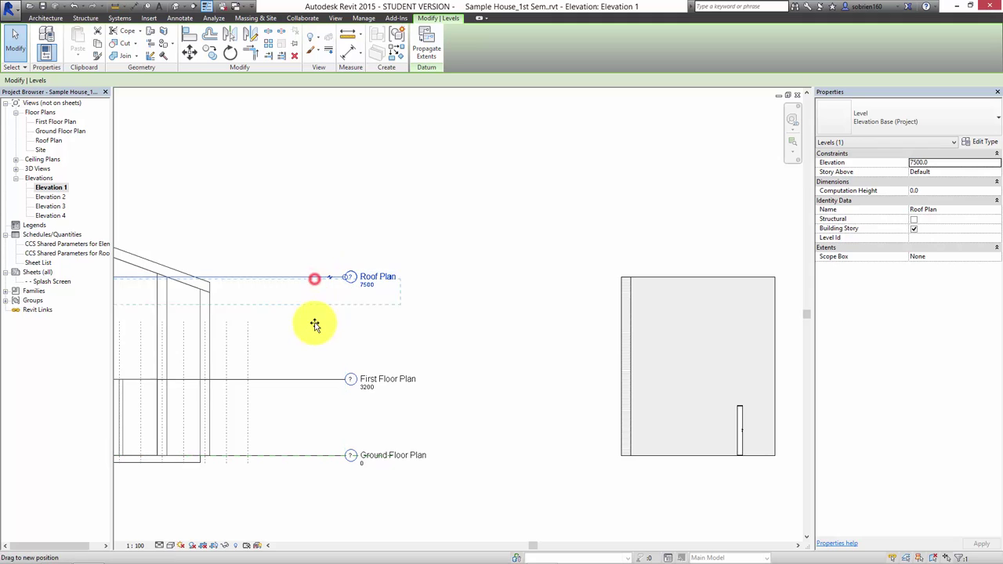
pyautogui.click(490, 337)
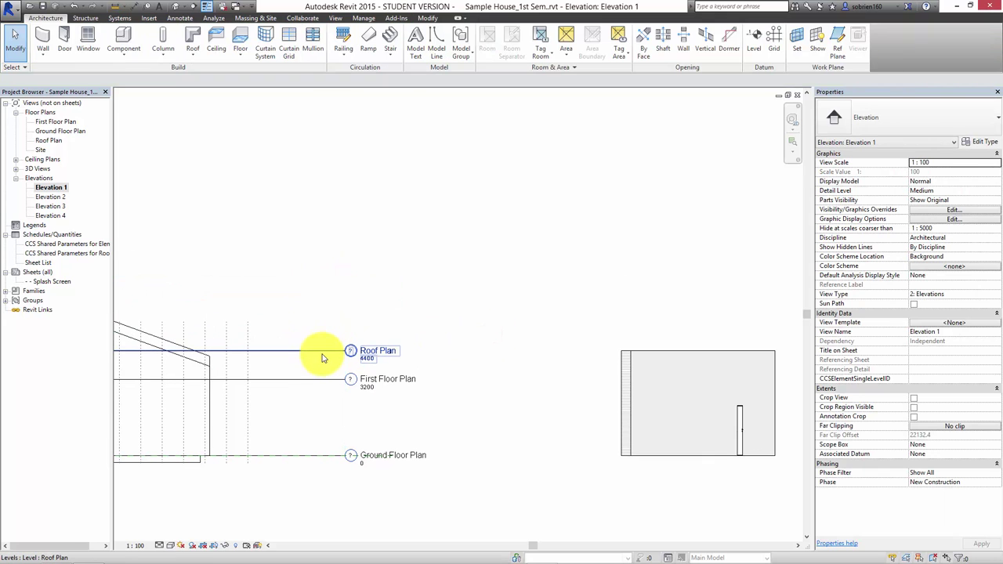
pyautogui.click(321, 350)
pyautogui.moveTo(320, 350); pyautogui.dragTo(321, 306)
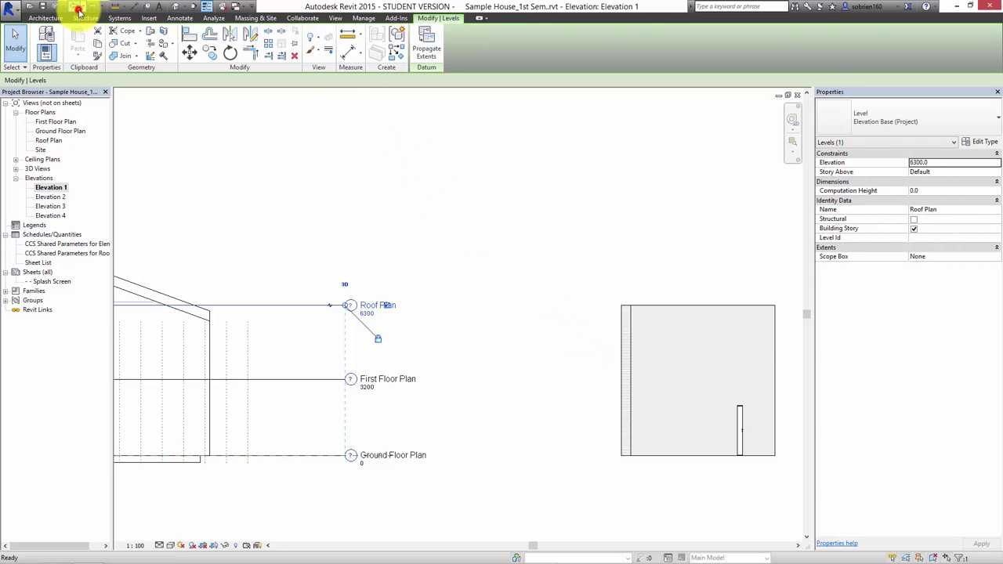
pyautogui.click(79, 10)
pyautogui.click(78, 10)
pyautogui.click(79, 9)
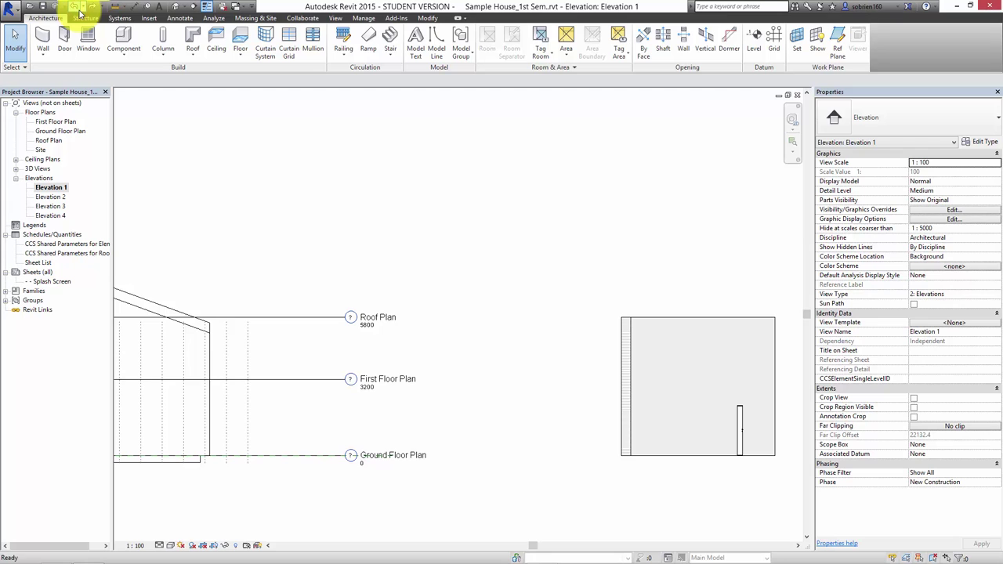
# Zoom Elevation 1 to fit (ZF) and check the Test Wall by selecting it.
pyautogui.press('z')
pyautogui.press('f')
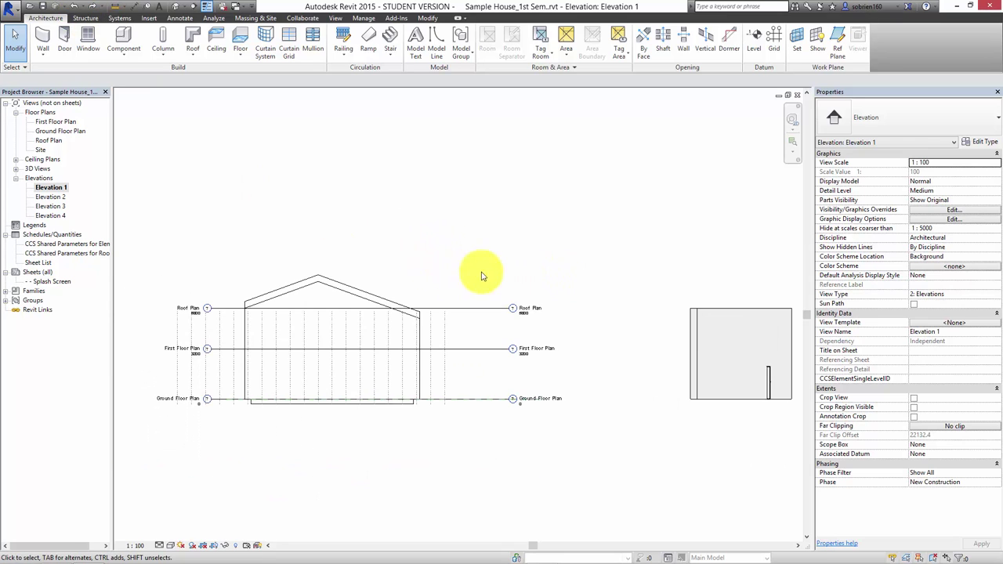
pyautogui.keyDown('shift'); pyautogui.hscroll(3, 540, 412); pyautogui.keyUp('shift')
pyautogui.scroll(3, 497, 366)
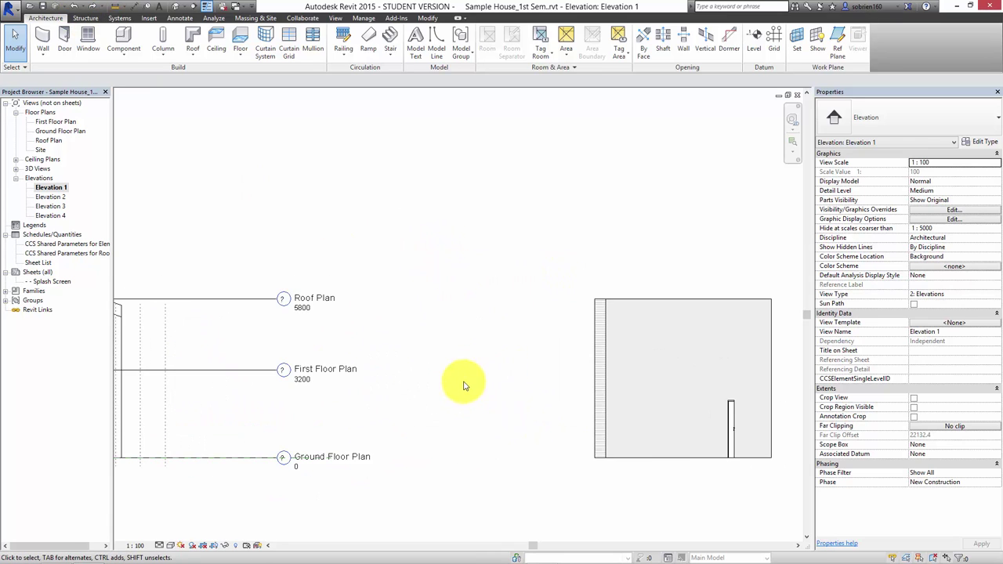
pyautogui.keyDown('shift'); pyautogui.hscroll(1, 474, 373); pyautogui.keyUp('shift')
pyautogui.keyDown('shift'); pyautogui.hscroll(2, 517, 337); pyautogui.keyUp('shift')
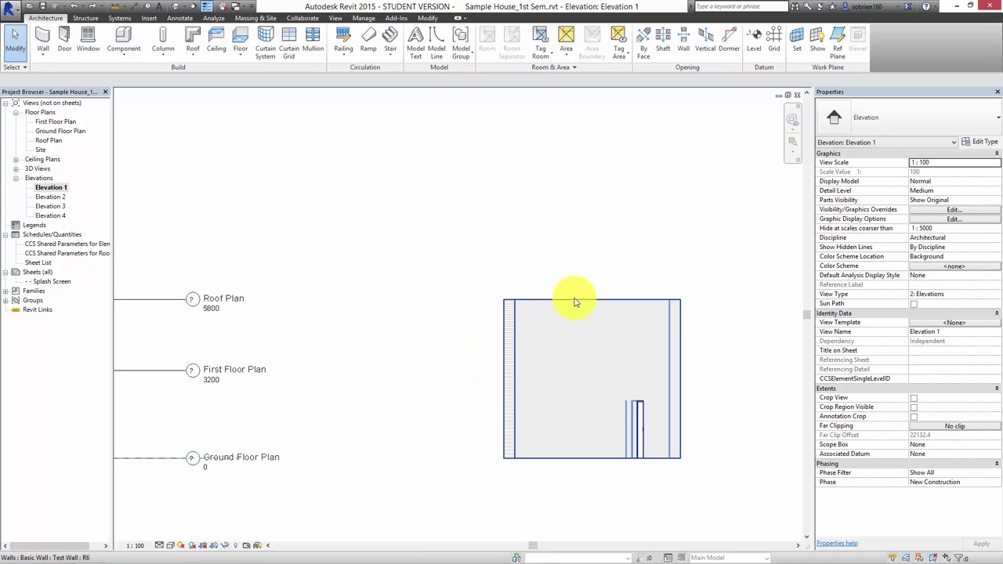
pyautogui.click(580, 310)
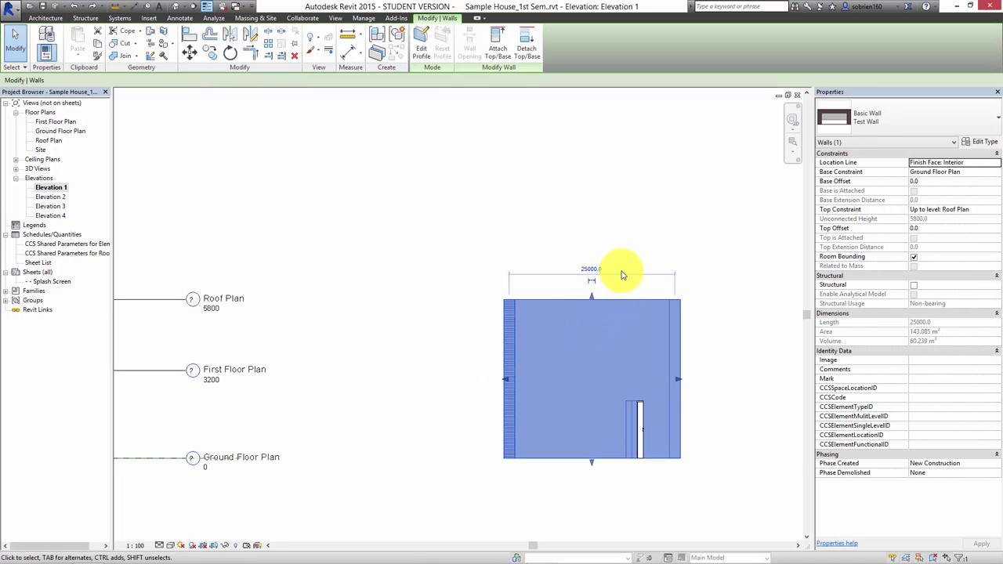
pyautogui.click(658, 247)
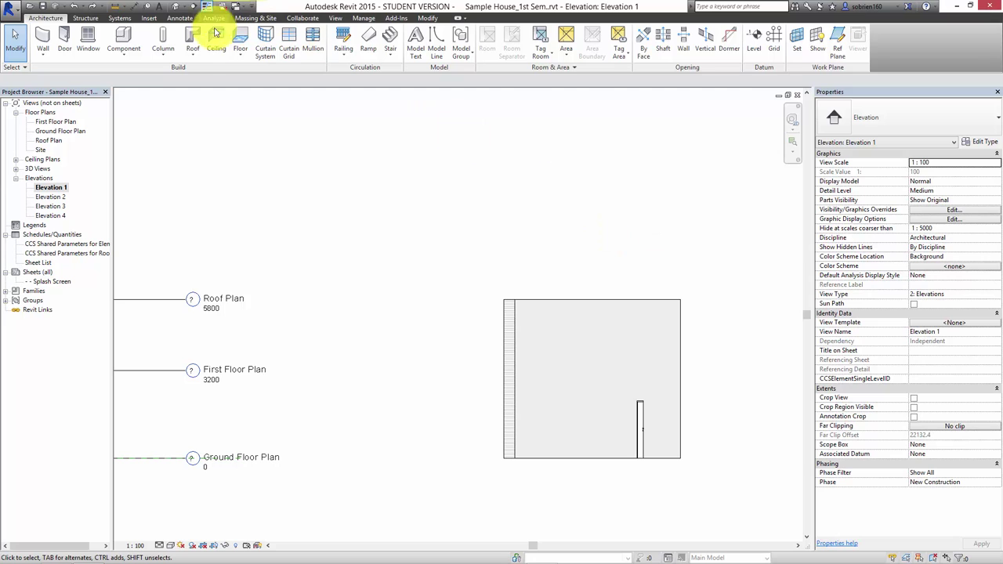
# Tile the views, close the Ground Floor Plan, and centre the whole wall in the 3D view.
pyautogui.press('w')
pyautogui.press('t')
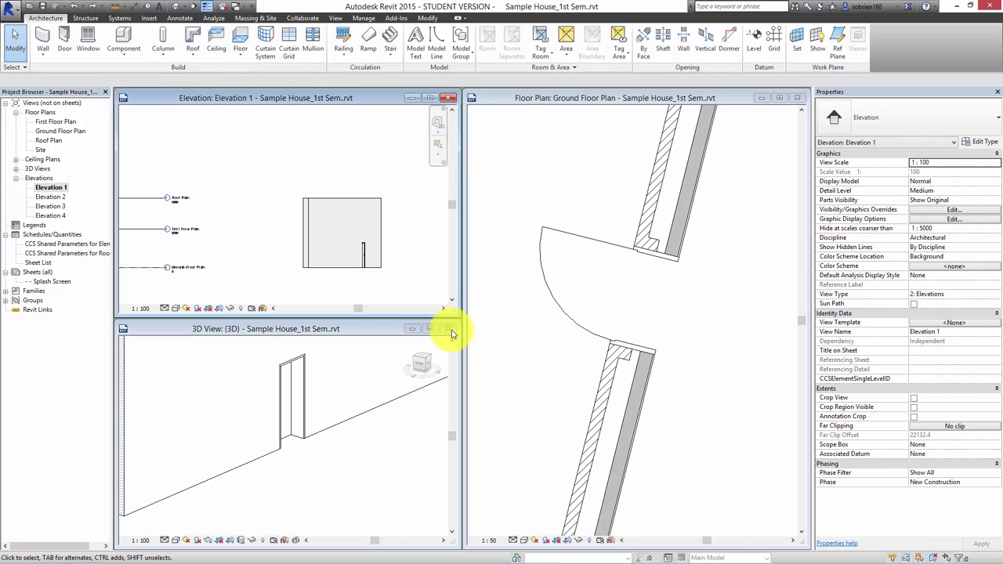
pyautogui.click(797, 98)
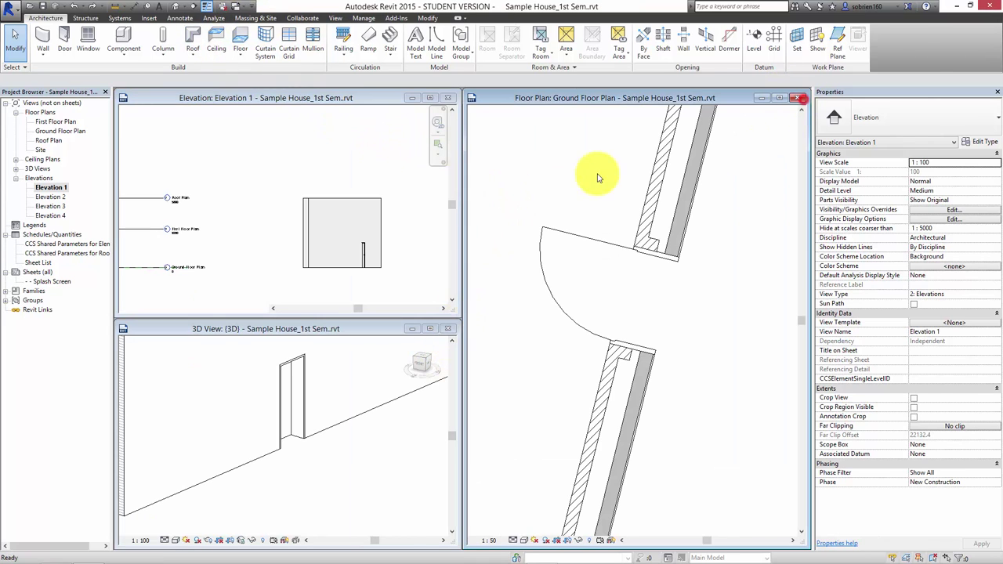
pyautogui.press('w')
pyautogui.press('t')
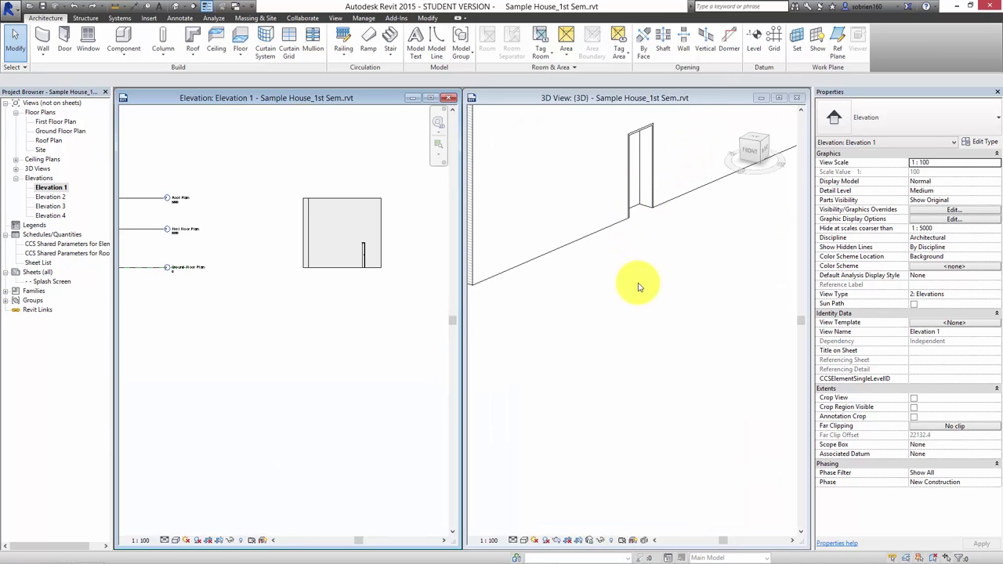
pyautogui.click(638, 285)
pyautogui.scroll(3, 596, 327)
pyautogui.moveTo(595, 327); pyautogui.dragTo(609, 392, button='middle')
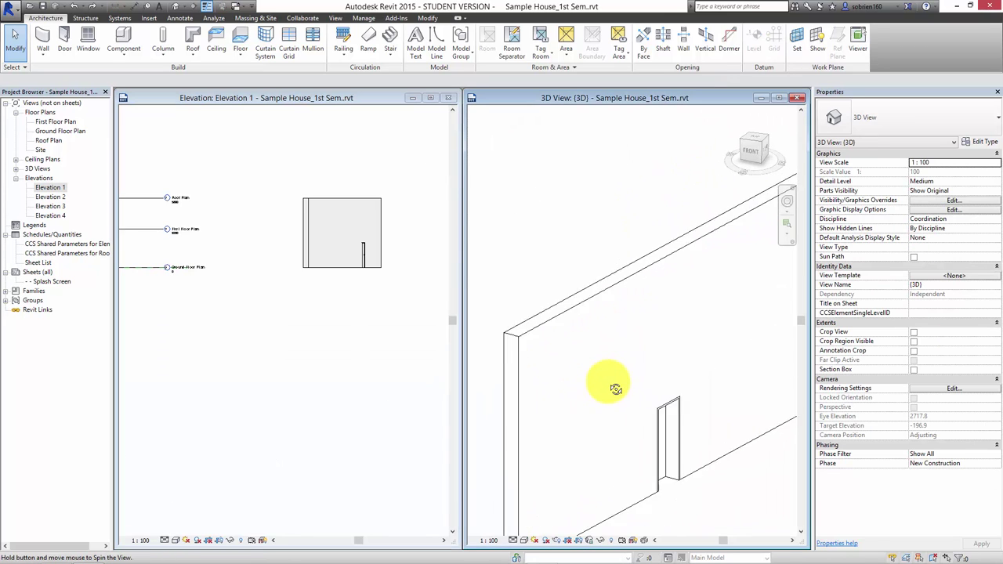
pyautogui.scroll(5, 609, 392)
pyautogui.moveTo(741, 366); pyautogui.dragTo(625, 323, button='middle')
pyautogui.scroll(-5, 625, 323)
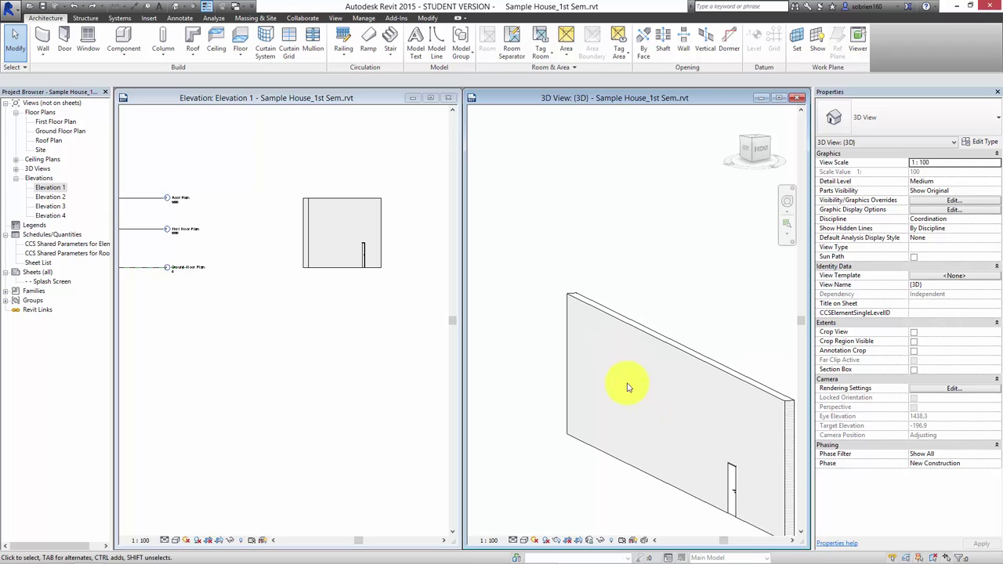
pyautogui.moveTo(643, 396); pyautogui.dragTo(596, 324, button='middle')
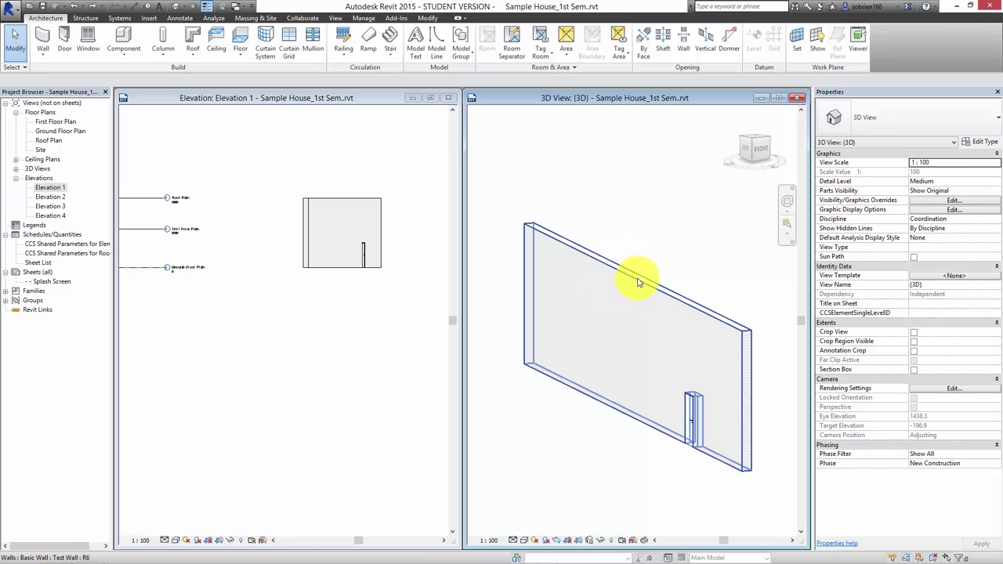
# Maximize the 3D view to fill the drawing area and select the Test Wall.
pyautogui.click(780, 98)
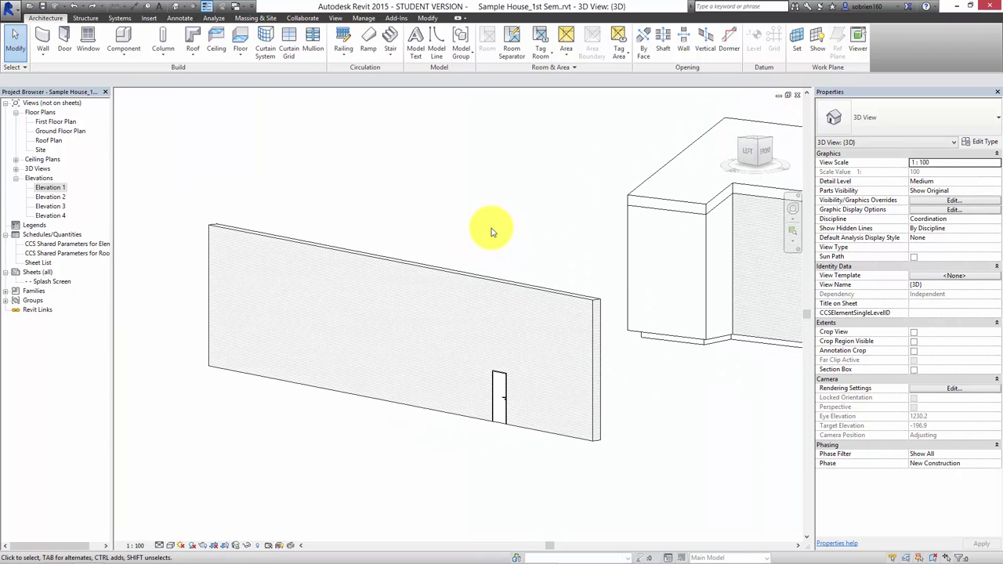
pyautogui.click(411, 264)
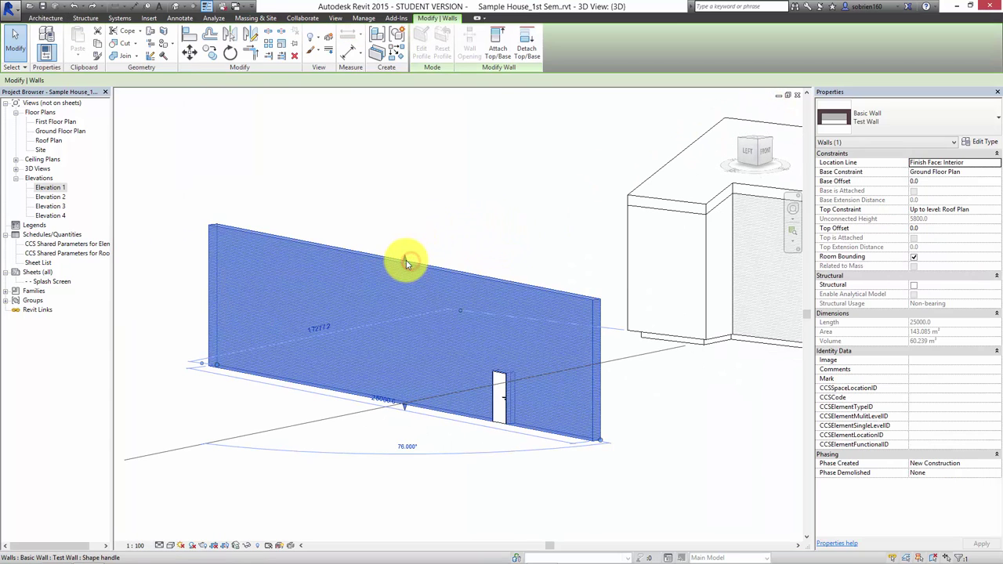
pyautogui.click(406, 236)
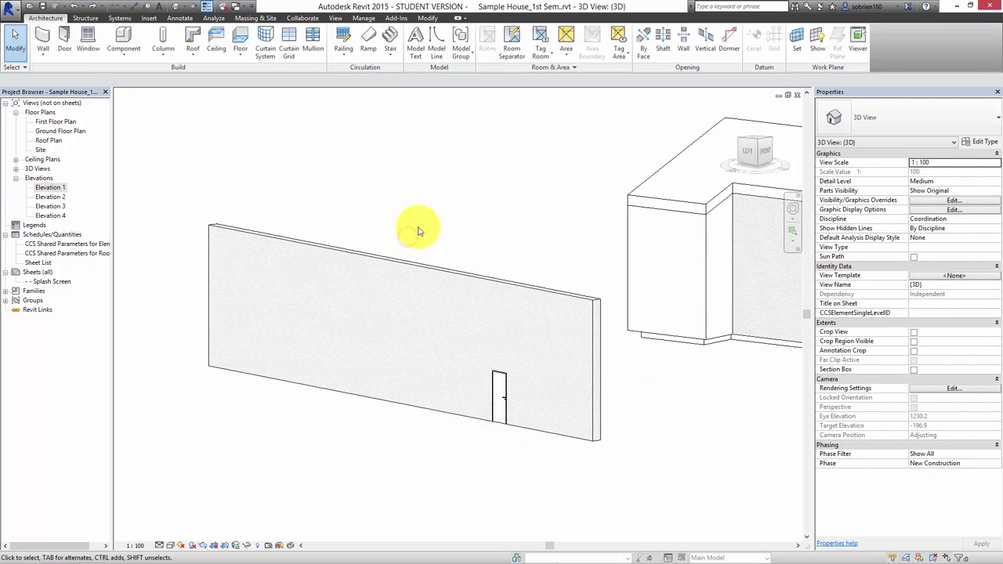
pyautogui.click(385, 257)
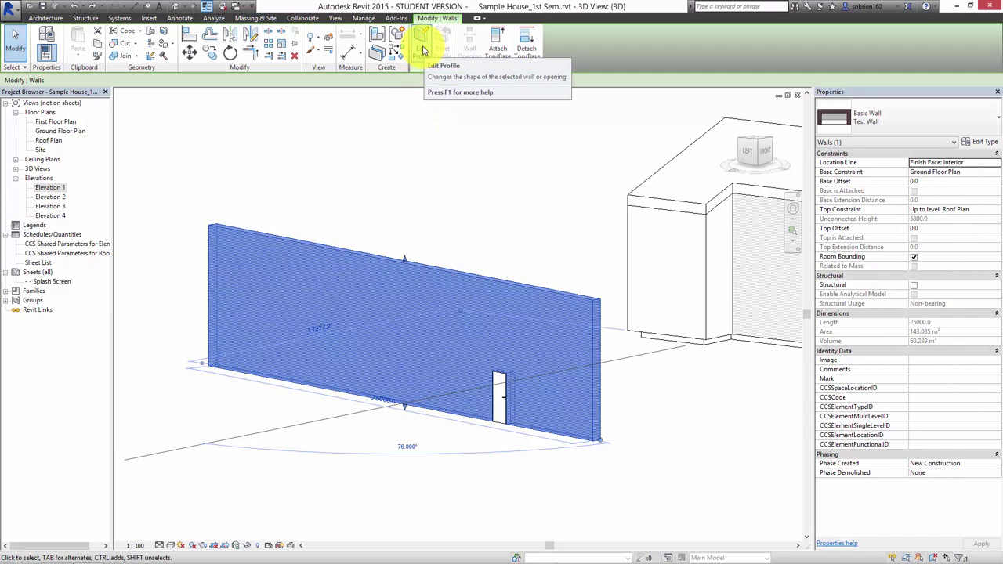
# Edit the wall profile and sketch a stepped notch with a 1300 drop from the top.
pyautogui.click(423, 48)
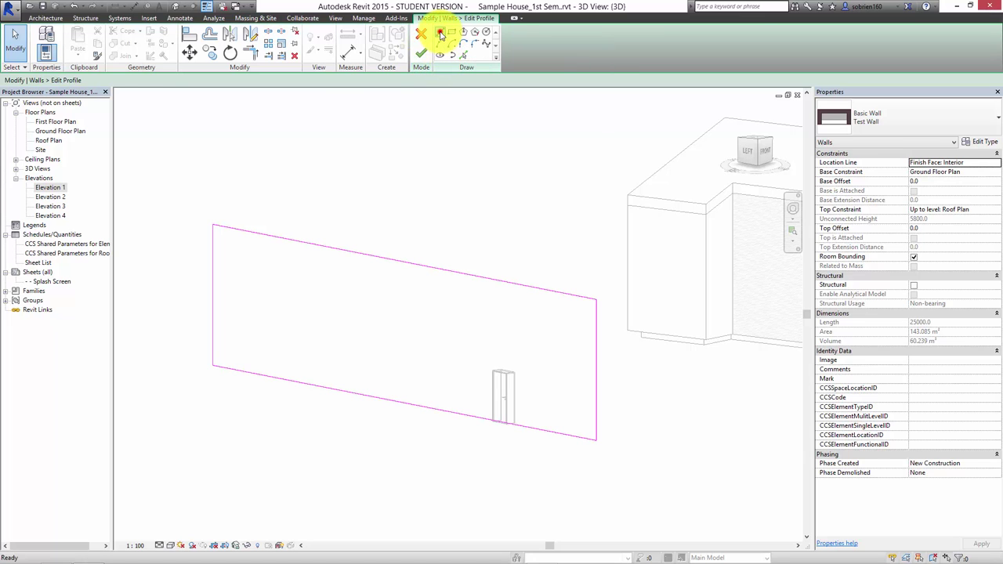
pyautogui.click(440, 32)
pyautogui.click(284, 240)
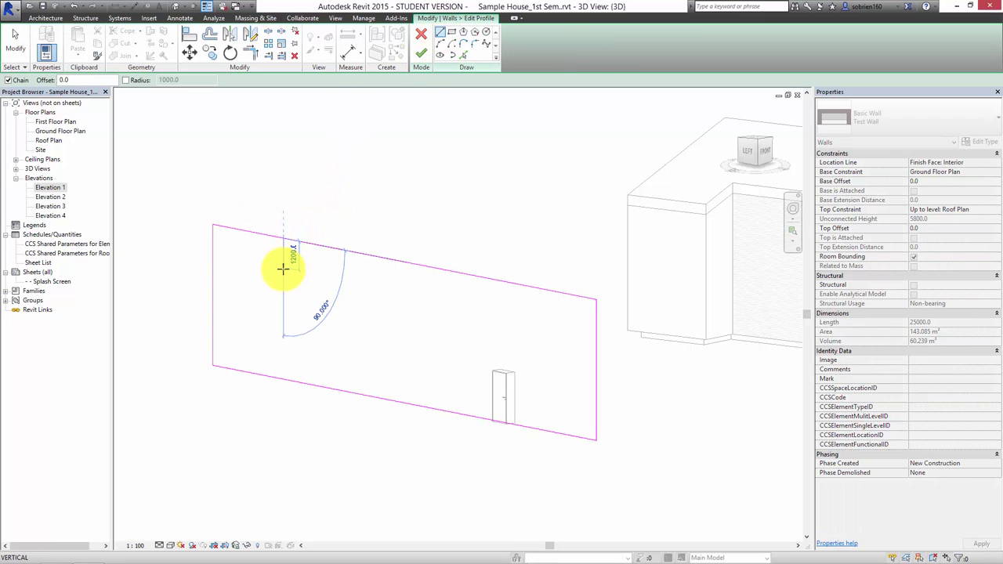
pyautogui.click(284, 270)
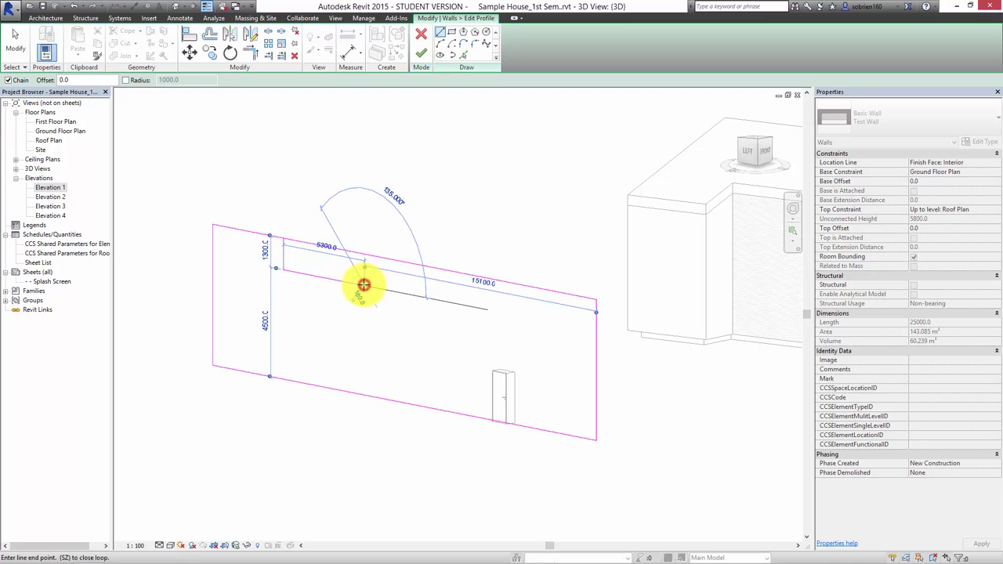
pyautogui.click(363, 284)
pyautogui.press('Escape')
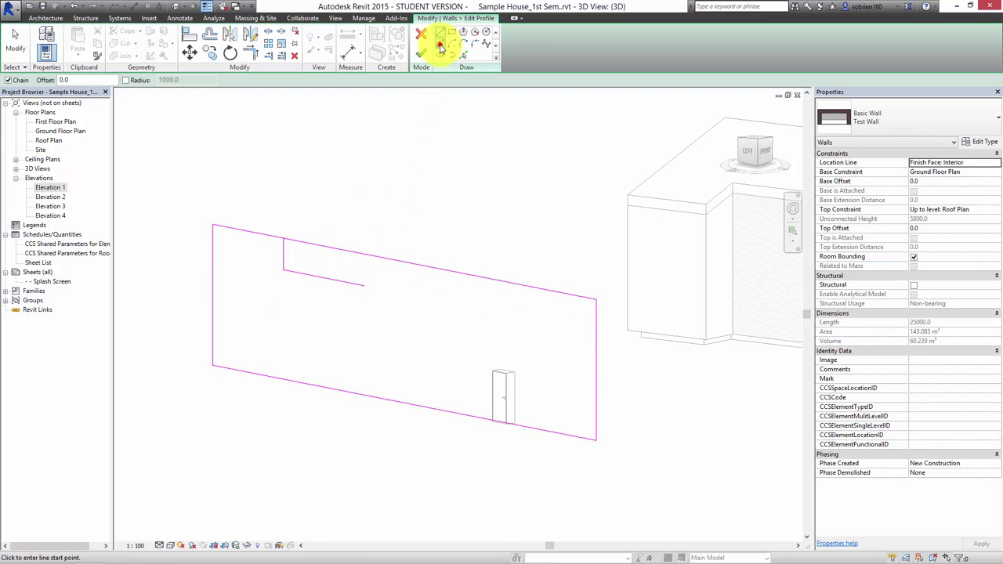
# Add two arcs curving the profile down from the step's end.
pyautogui.click(440, 49)
pyautogui.click(363, 285)
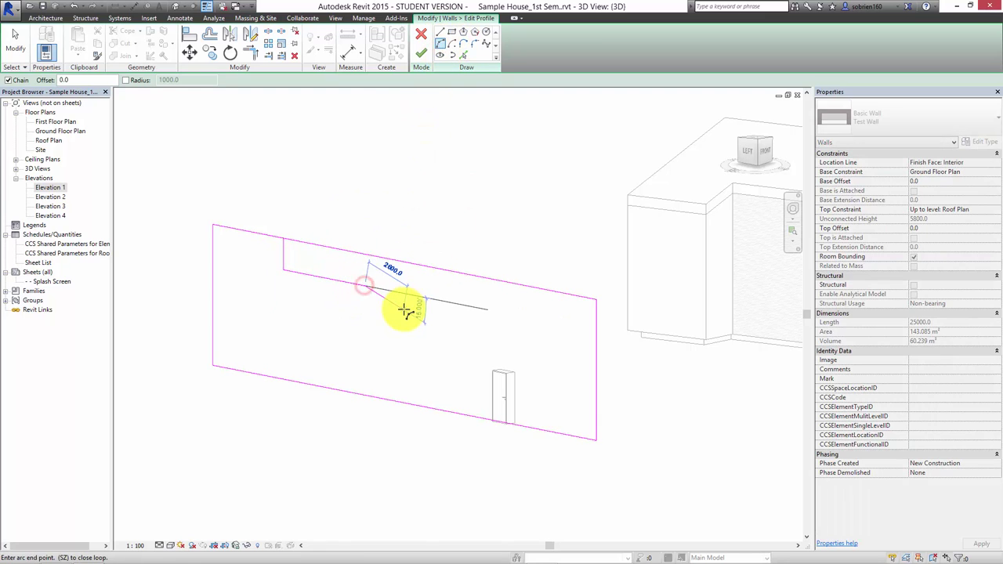
pyautogui.click(407, 311)
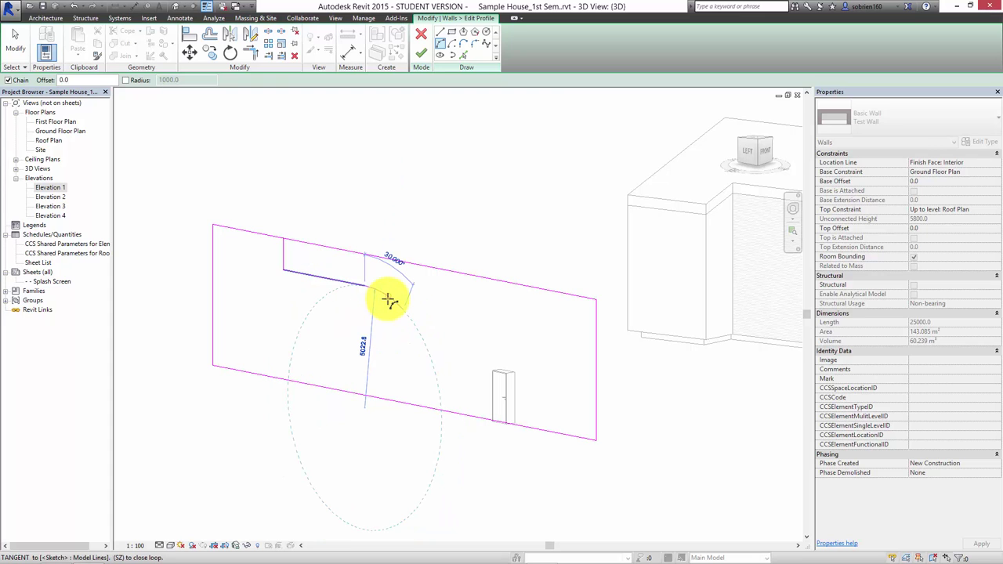
pyautogui.click(395, 302)
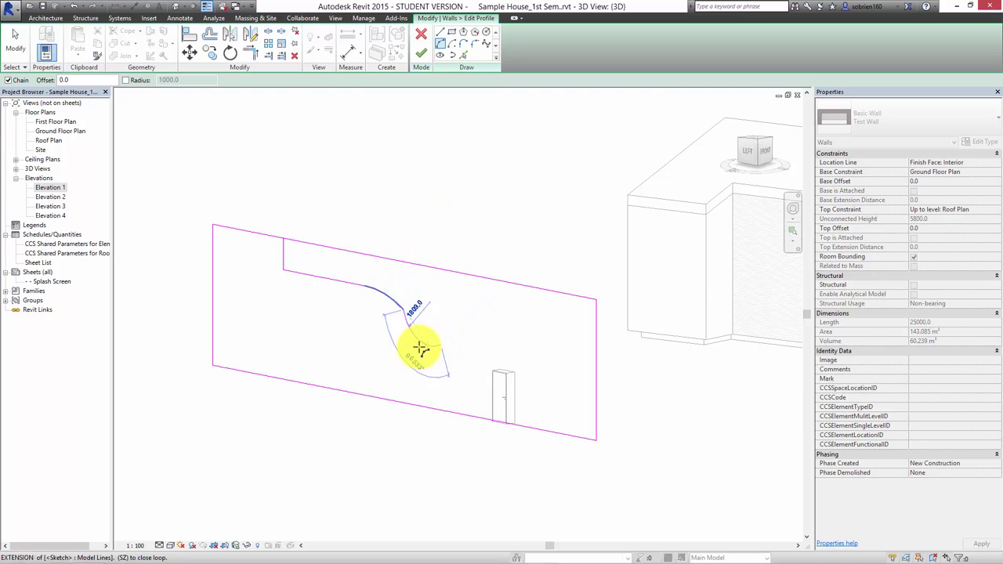
pyautogui.click(439, 344)
pyautogui.press('Escape')
pyautogui.press('Escape')
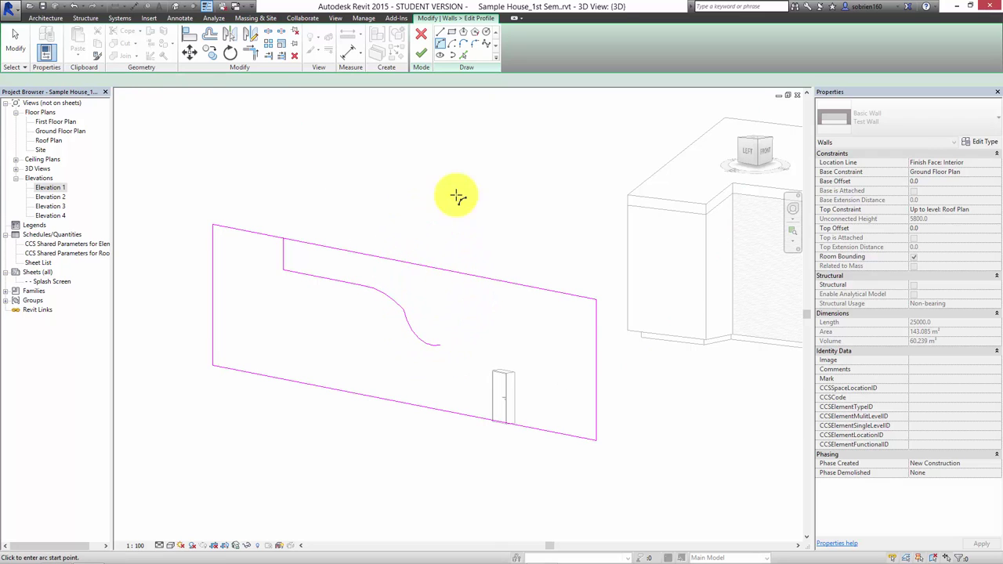
# Draw a straight profile line (LI) from the arc's end to the wall's right edge.
pyautogui.press('l')
pyautogui.press('i')
pyautogui.click(439, 343)
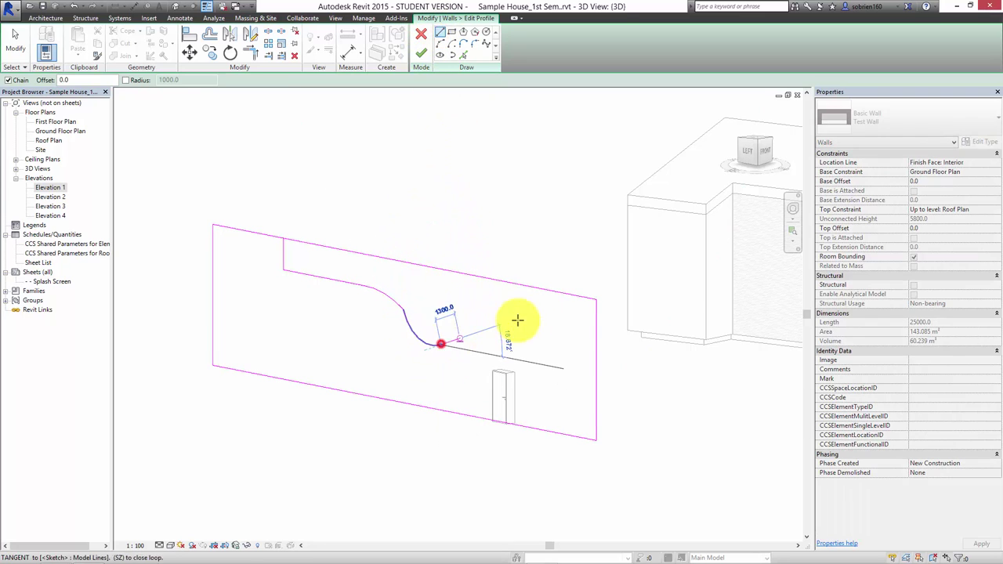
pyautogui.click(596, 332)
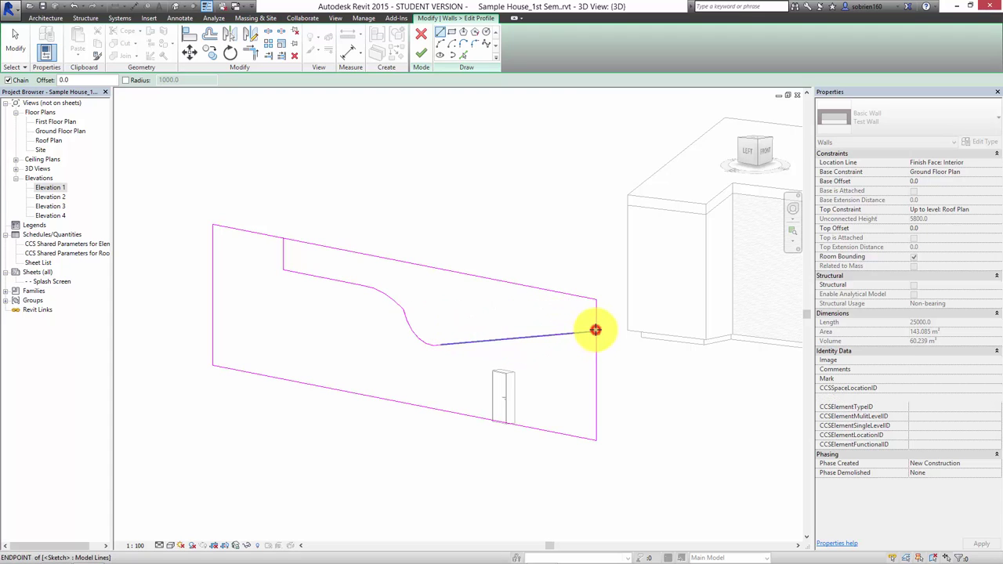
pyautogui.press('Escape')
pyautogui.press('Escape')
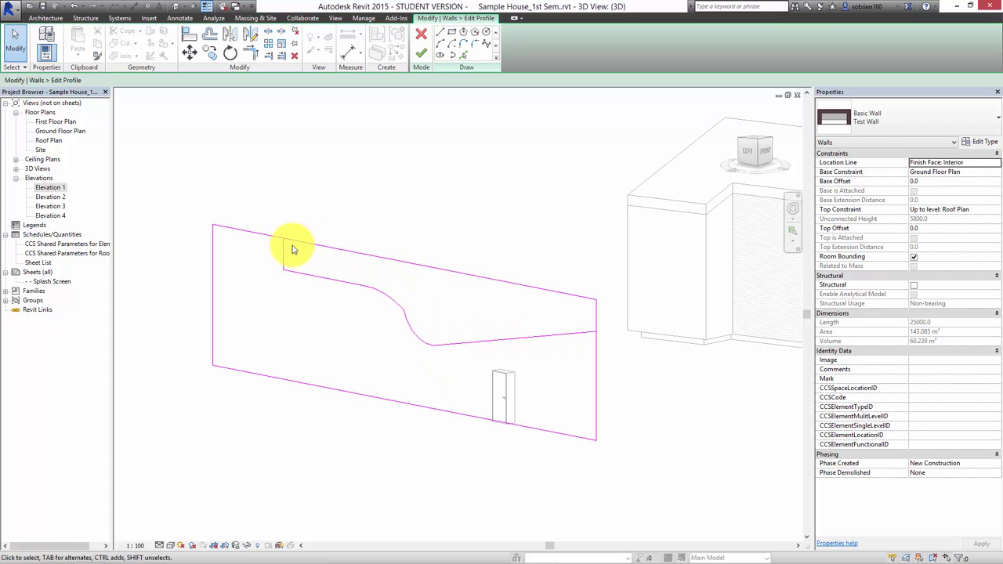
pyautogui.click(578, 335)
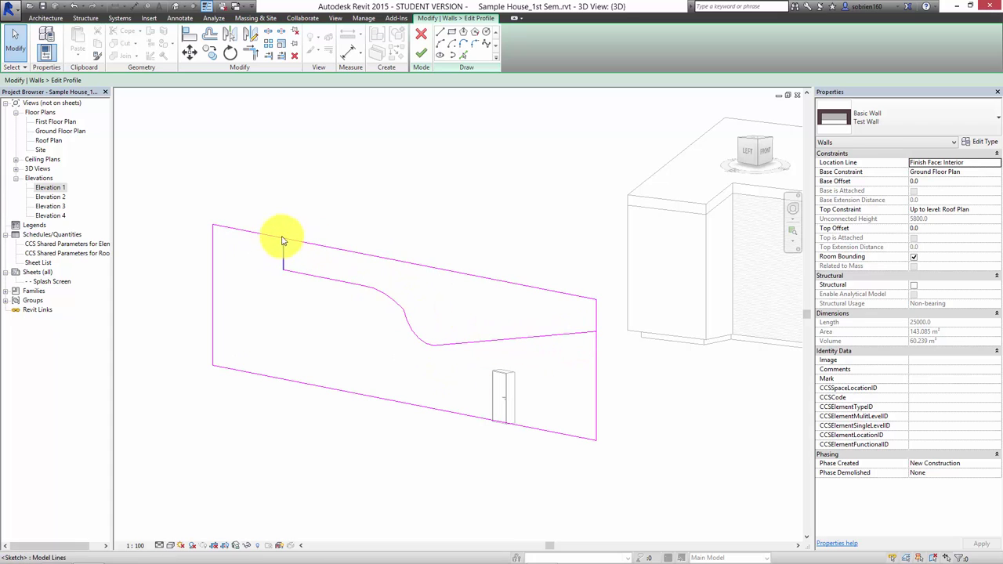
pyautogui.click(326, 185)
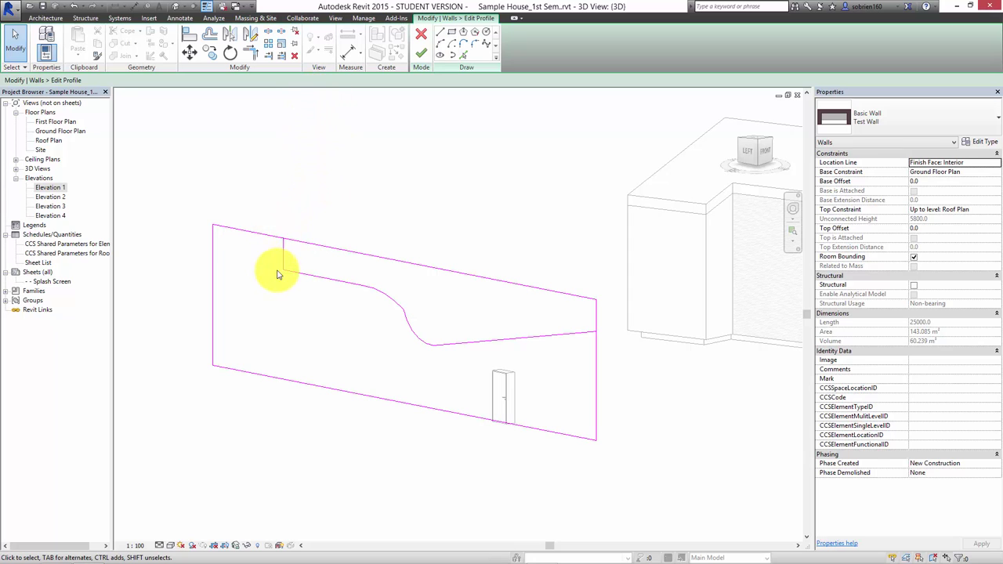
# Trim/Extend the top and right edge profile lines into a clean corner.
pyautogui.click(249, 56)
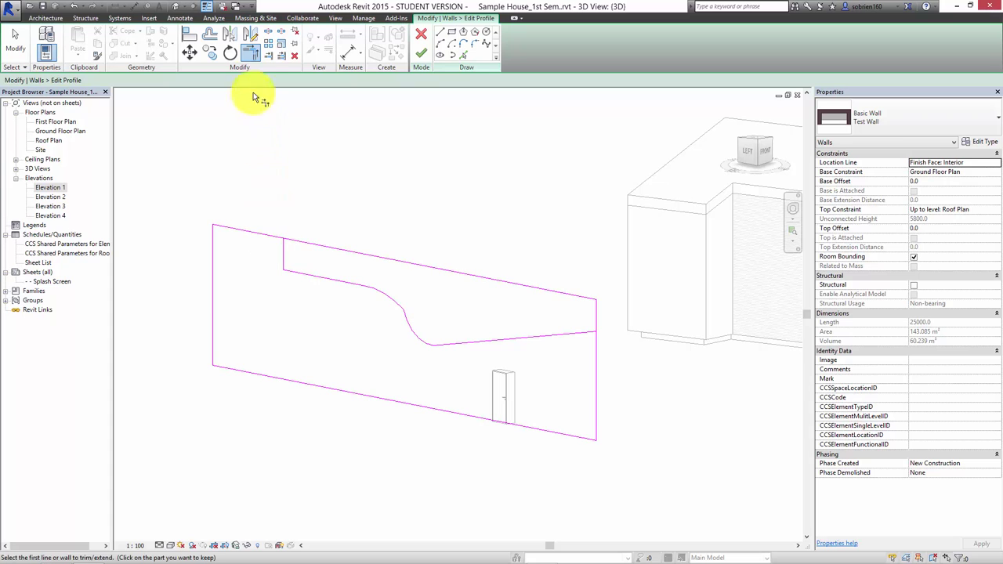
pyautogui.click(273, 236)
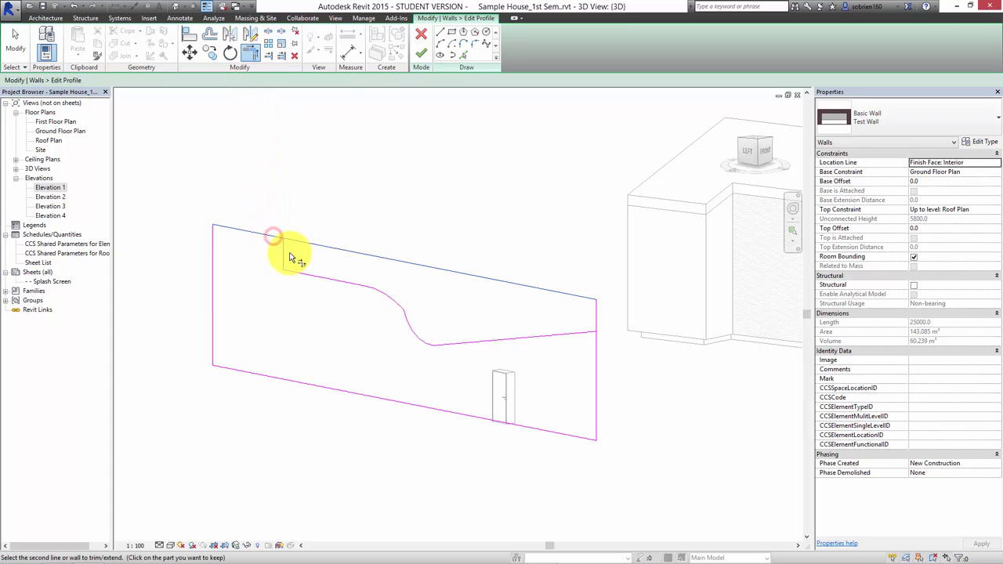
pyautogui.click(587, 337)
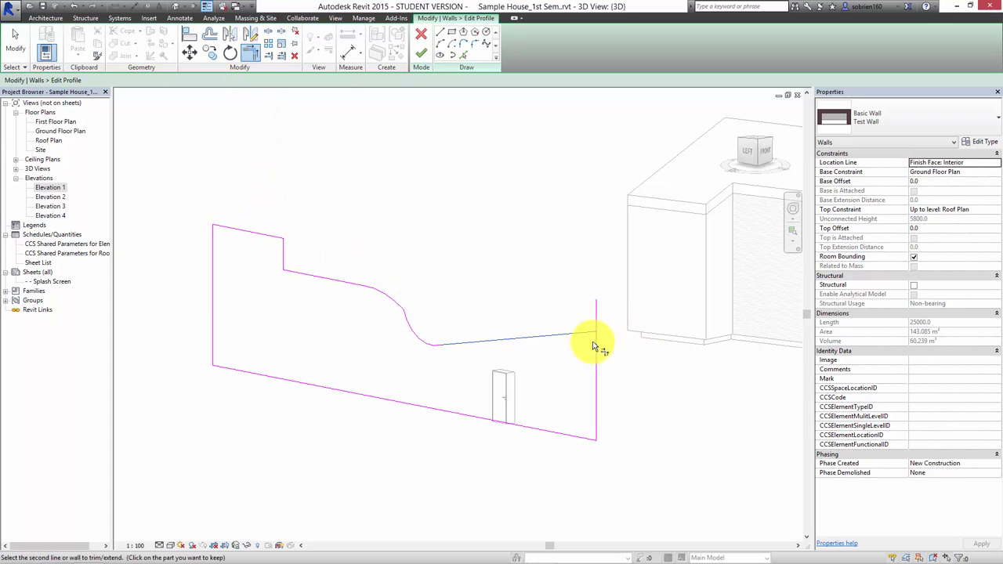
pyautogui.click(596, 361)
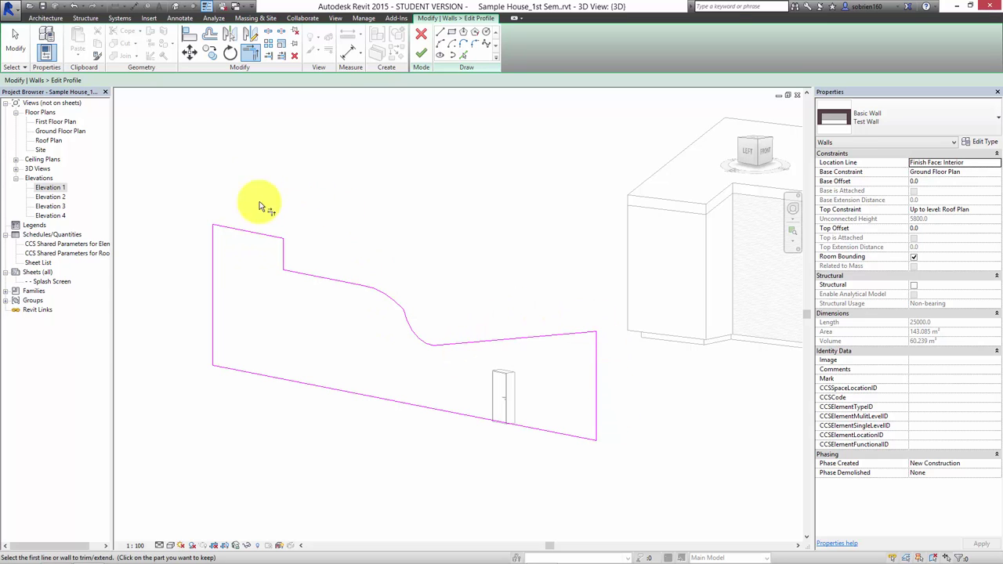
# Finish the profile edit, orbit to inspect the reshaped wall, and select it.
pyautogui.click(422, 55)
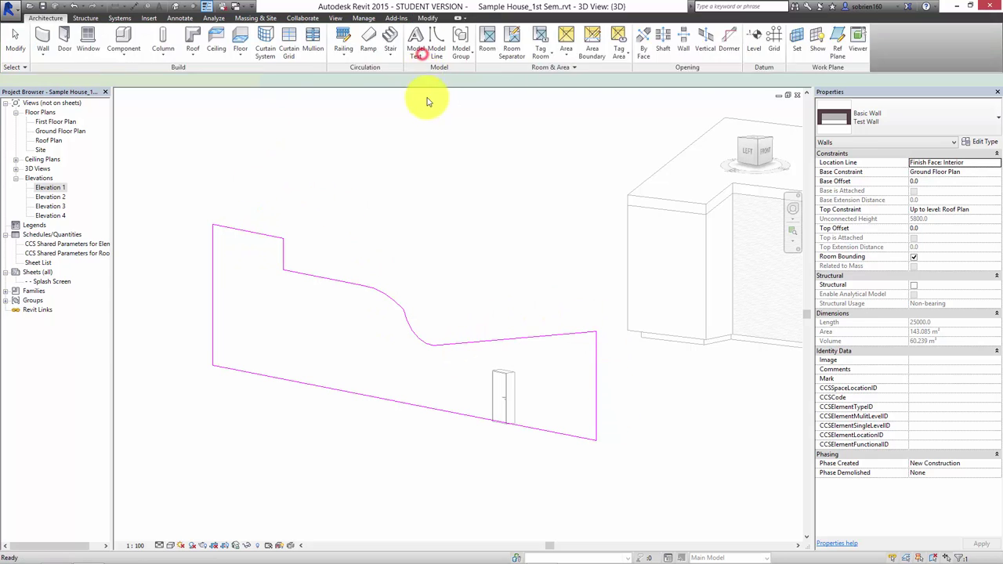
pyautogui.click(444, 126)
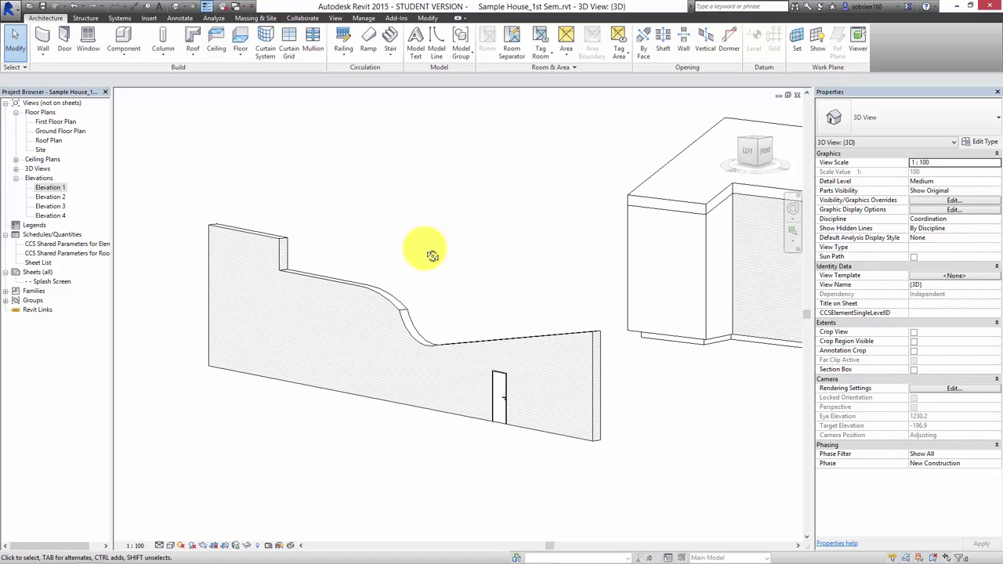
pyautogui.moveTo(425, 253)
pyautogui.keyDown('shift'); pyautogui.mouseDown(button='middle')
pyautogui.moveTo(298, 338)
pyautogui.moveTo(385, 282)
pyautogui.moveTo(414, 287)
pyautogui.mouseUp(button='middle'); pyautogui.keyUp('shift')
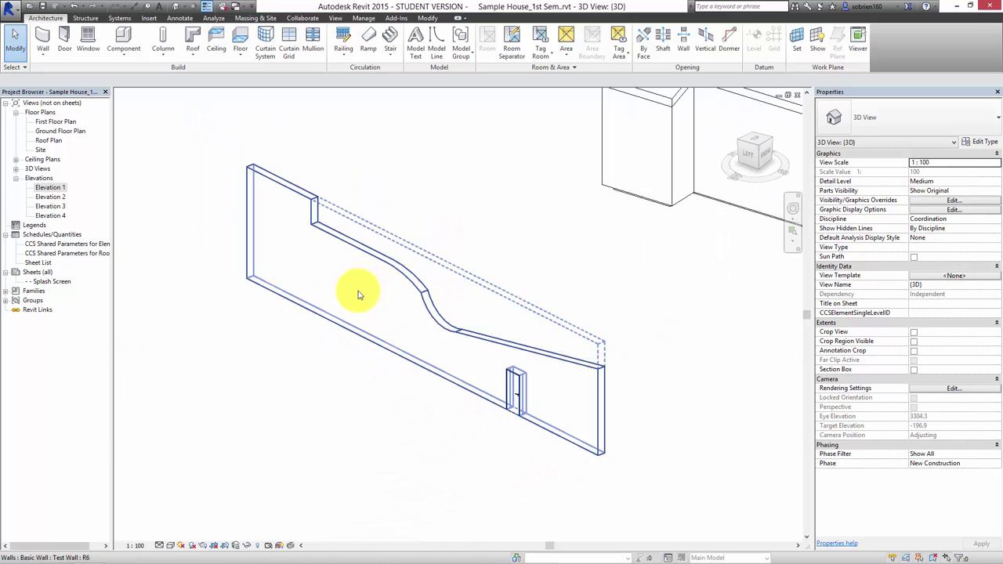
pyautogui.scroll(3, 387, 259)
pyautogui.scroll(-2, 355, 262)
pyautogui.moveTo(460, 190)
pyautogui.keyDown('shift'); pyautogui.mouseDown(button='middle')
pyautogui.moveTo(436, 229)
pyautogui.moveTo(455, 271)
pyautogui.mouseUp(button='middle'); pyautogui.keyUp('shift')
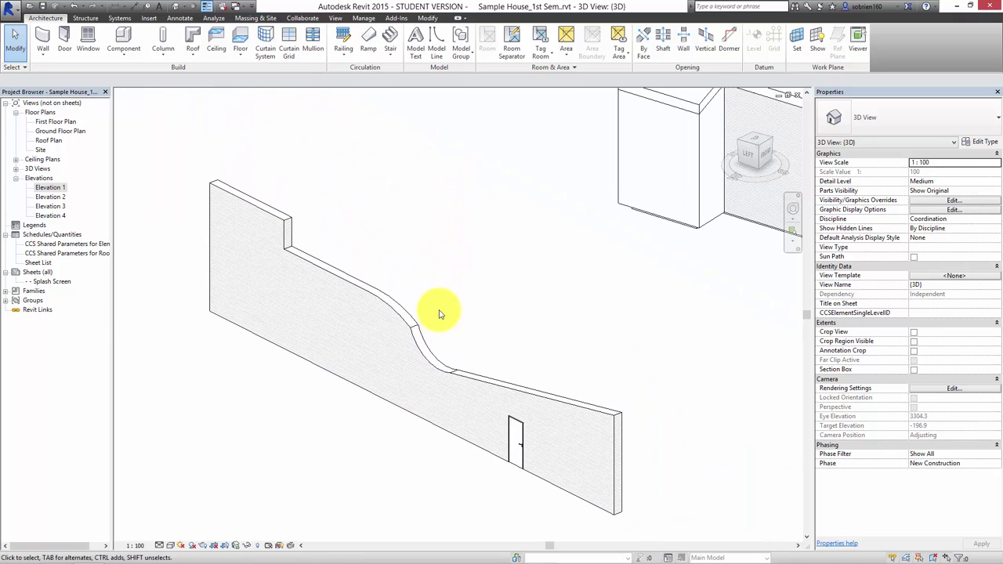
pyautogui.click(305, 228)
# In the profile sketch, drag the sloped arc deeper into a rounded half-circle notch.
pyautogui.click(421, 43)
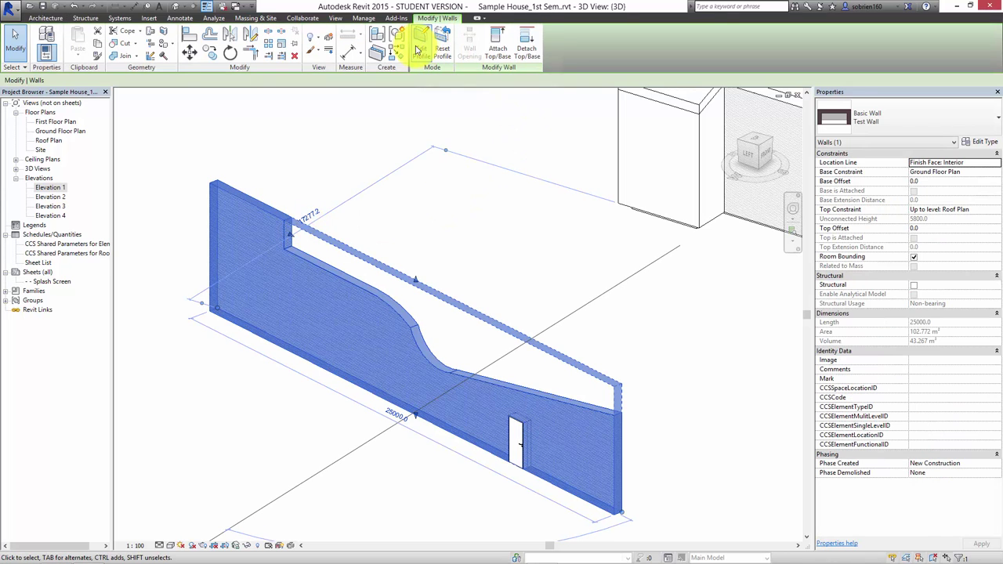
pyautogui.click(383, 306)
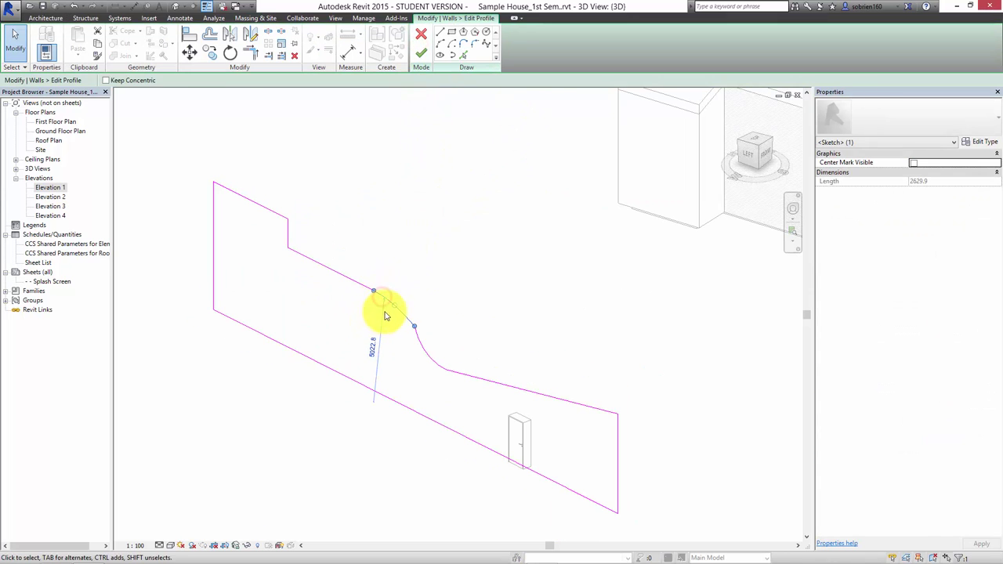
pyautogui.moveTo(393, 305)
pyautogui.mouseDown()
pyautogui.moveTo(404, 294)
pyautogui.moveTo(402, 333)
pyautogui.moveTo(392, 308)
pyautogui.moveTo(407, 296)
pyautogui.moveTo(447, 358)
pyautogui.moveTo(408, 375)
pyautogui.mouseUp()
pyautogui.click(396, 306)
pyautogui.click(419, 352)
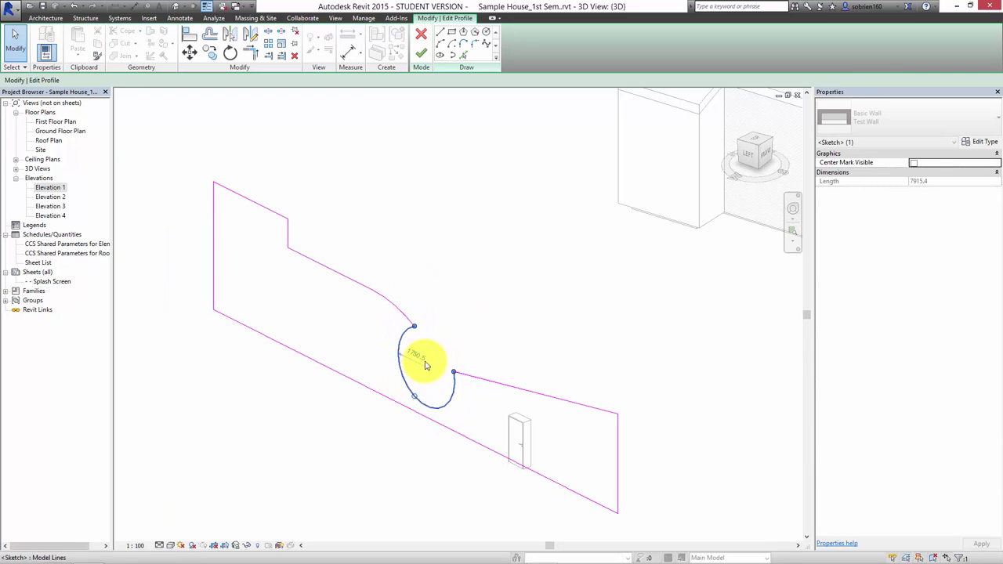
pyautogui.click(457, 327)
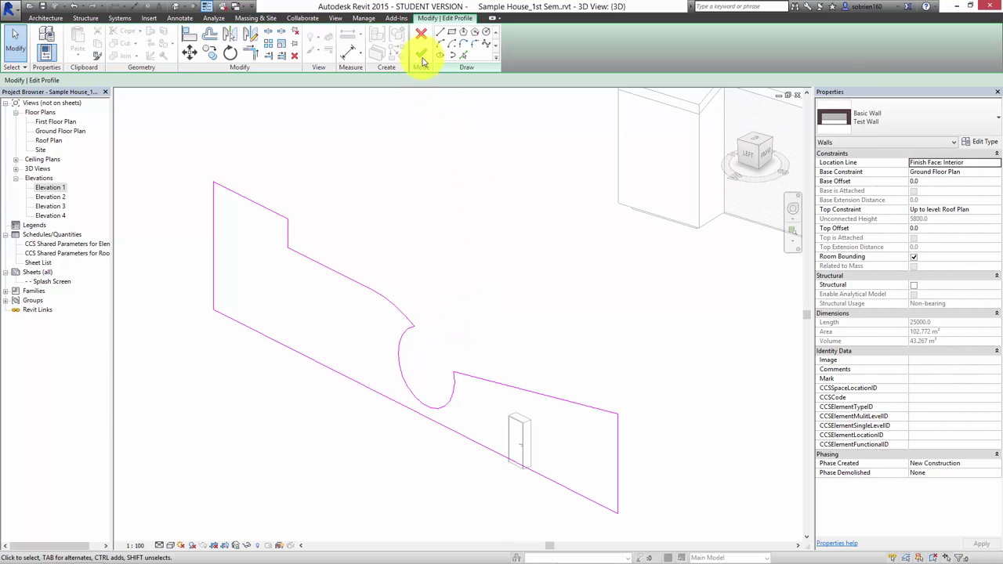
# Finish the profile edit and zoom in on the reshaped wall.
pyautogui.click(422, 57)
pyautogui.click(426, 161)
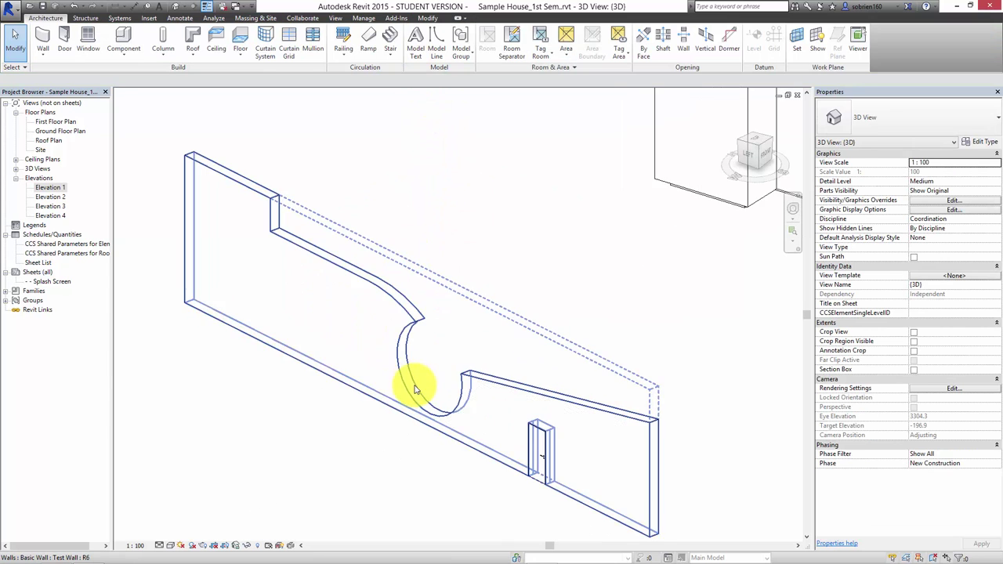
pyautogui.scroll(3, 416, 389)
pyautogui.scroll(-5, 264, 363)
pyautogui.scroll(1, 257, 358)
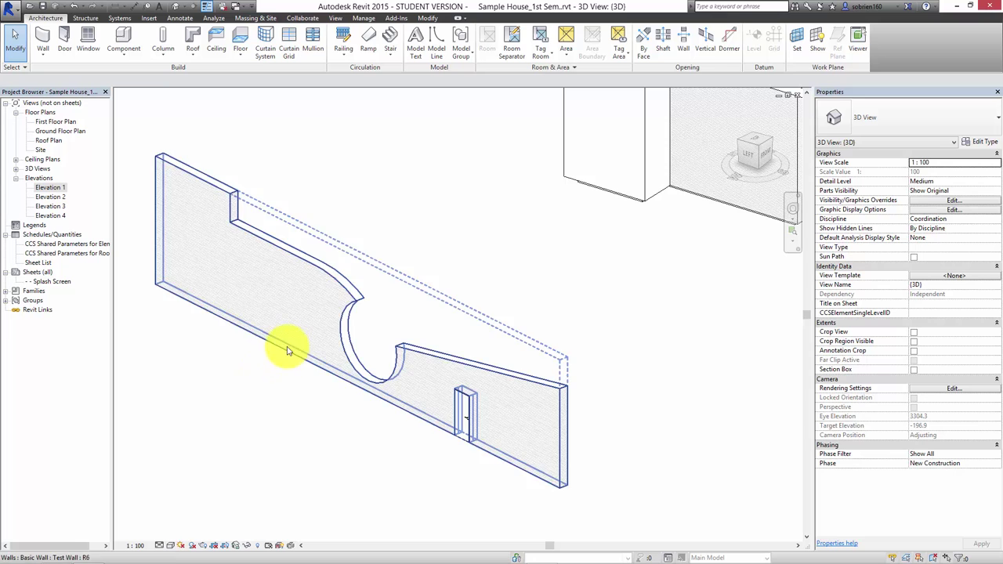
pyautogui.moveTo(287, 350); pyautogui.dragTo(301, 363, button='middle')
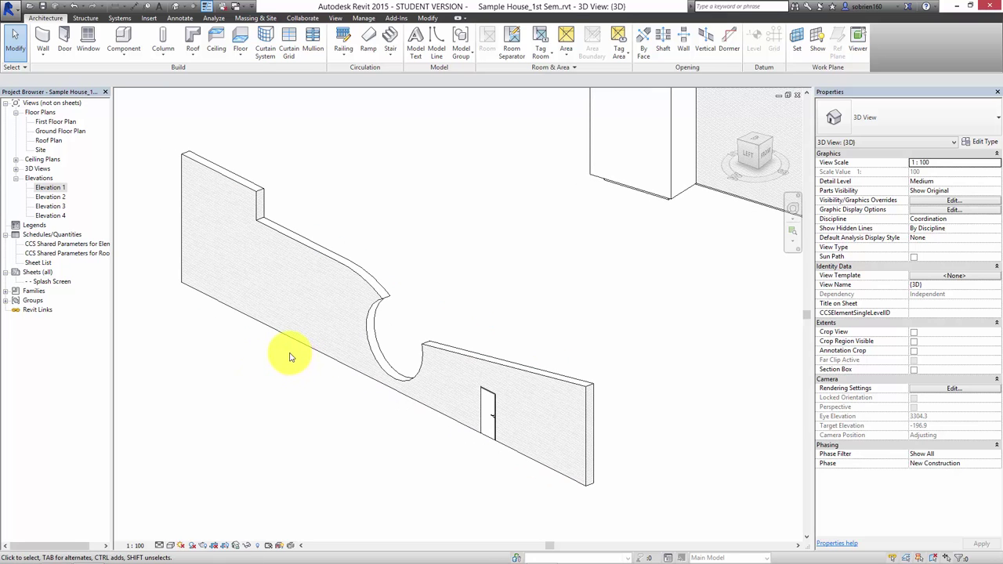
pyautogui.scroll(1, 320, 394)
pyautogui.scroll(1, 322, 394)
pyautogui.scroll(1, 324, 396)
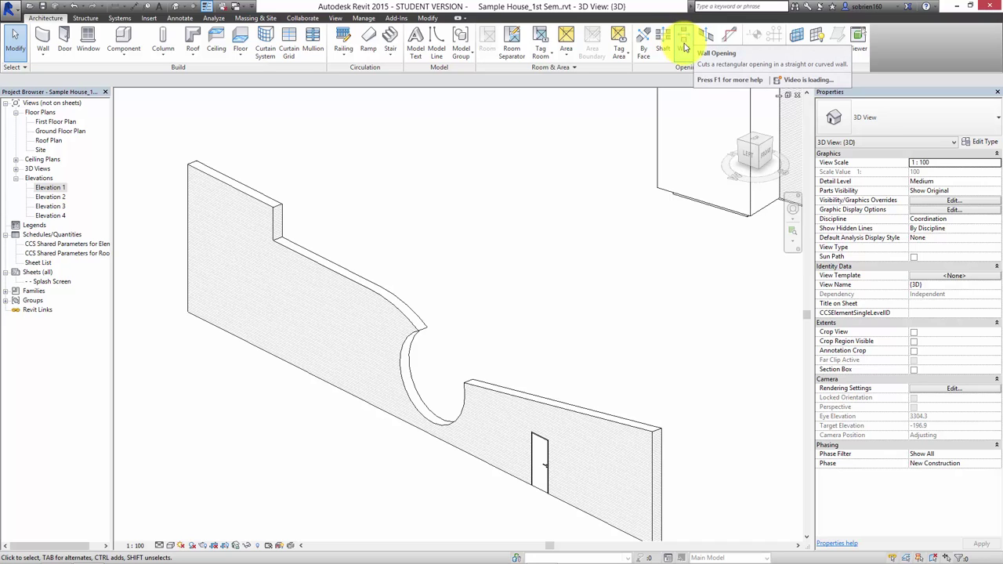
# Cut a rectangular wall opening, 3034.5 wide by 2536.2 high, at the Test Wall's left end.
pyautogui.click(684, 44)
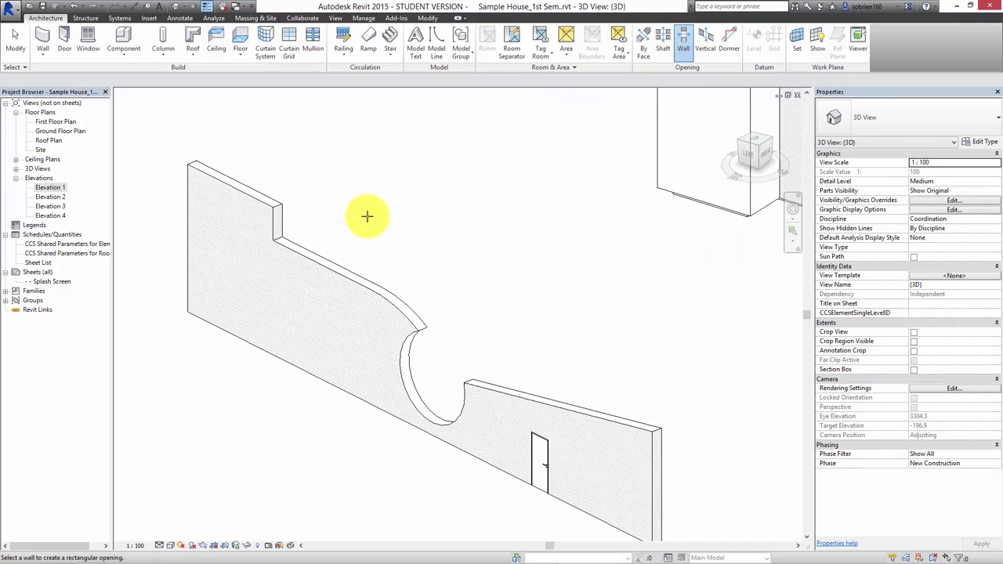
pyautogui.click(245, 337)
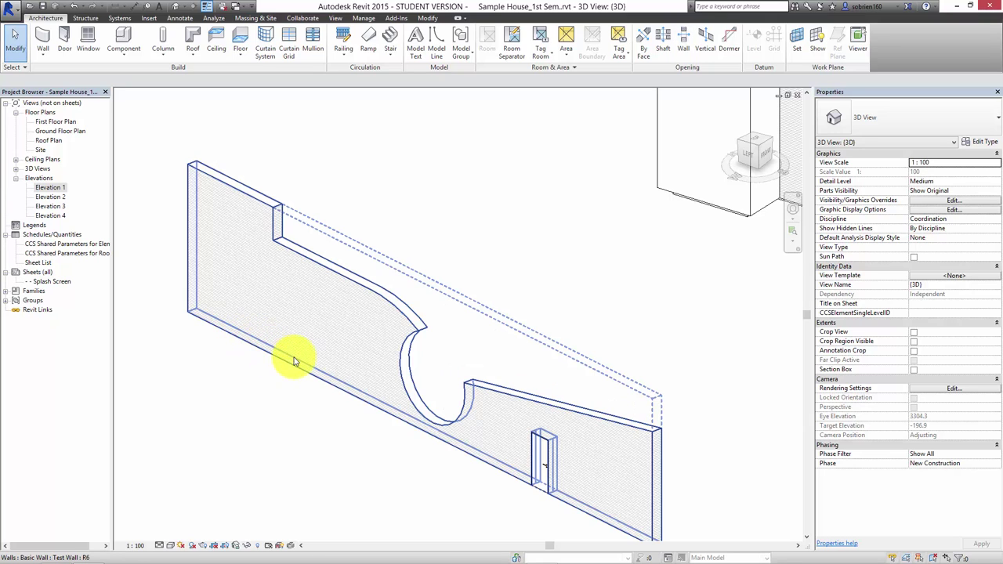
pyautogui.click(683, 41)
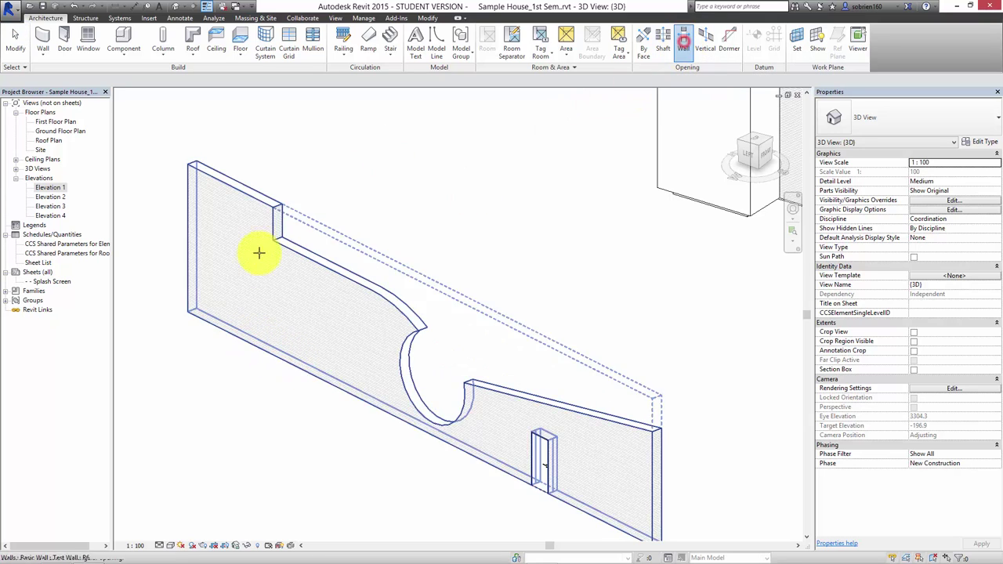
pyautogui.click(224, 329)
pyautogui.click(261, 349)
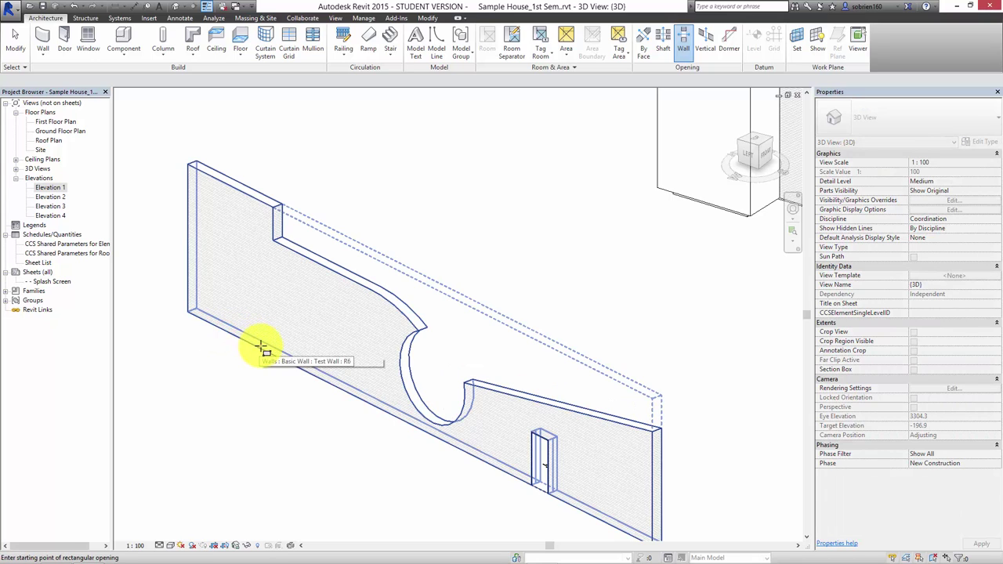
pyautogui.click(264, 352)
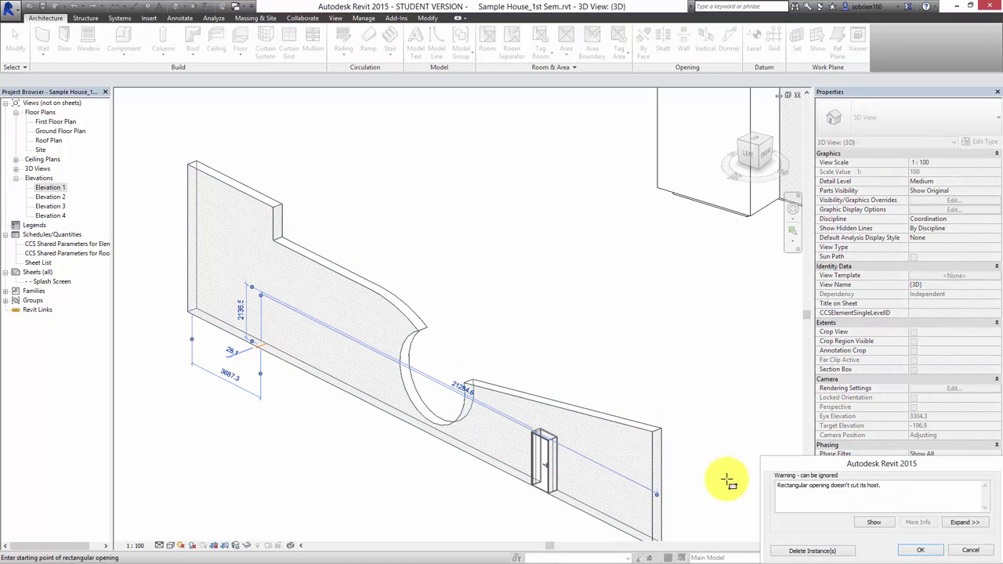
pyautogui.click(839, 552)
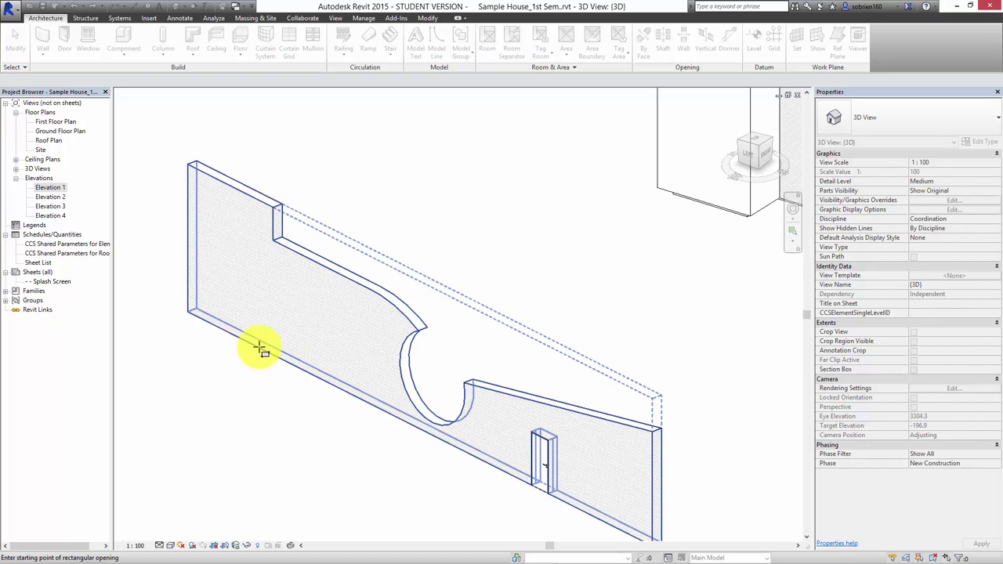
pyautogui.click(225, 329)
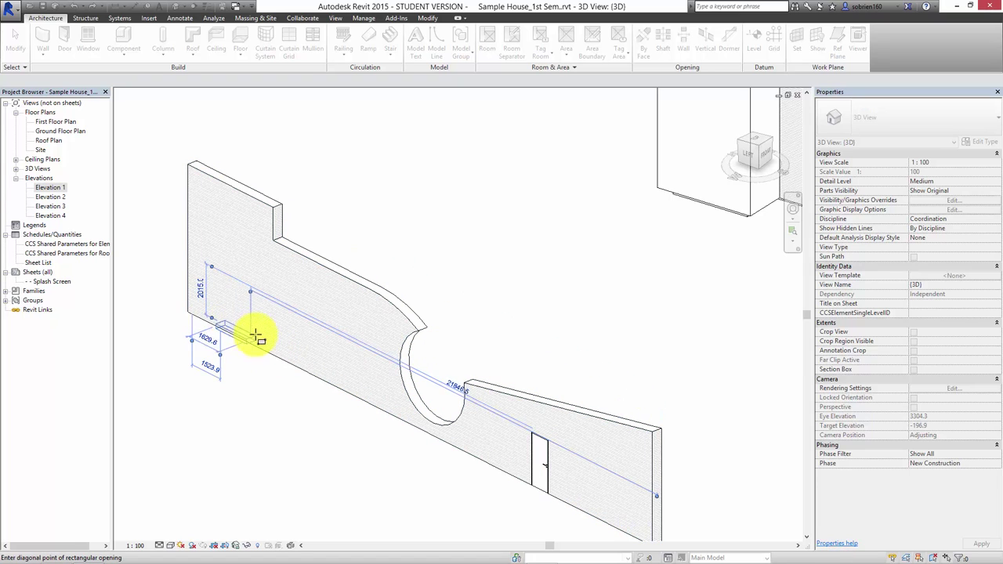
pyautogui.click(277, 292)
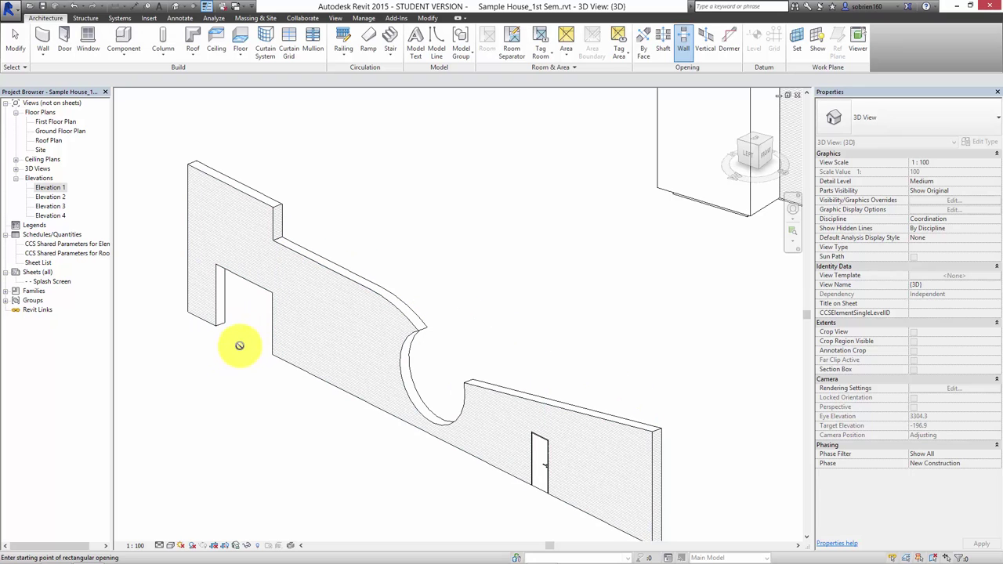
pyautogui.press('Escape')
pyautogui.press('Escape')
pyautogui.scroll(1, 228, 357)
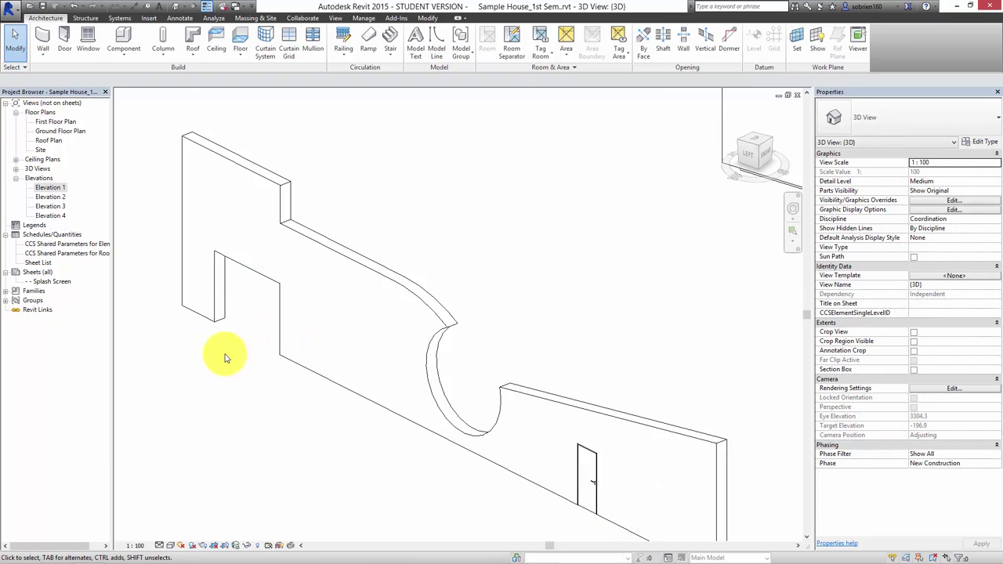
pyautogui.scroll(1, 227, 353)
# Give the opening Top Offset -3800 and Base Offset 0 so it stands 2000 high.
pyautogui.click(236, 336)
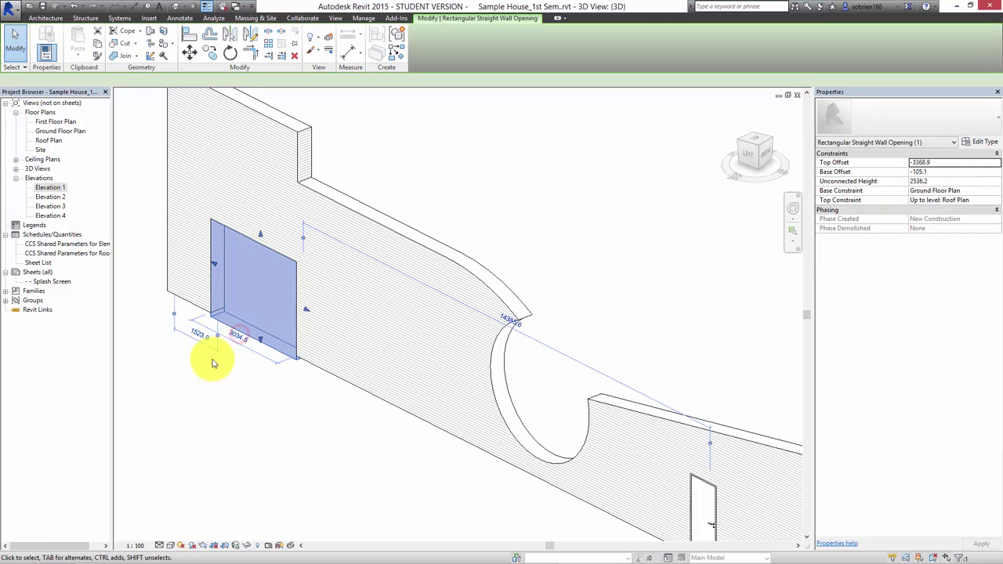
pyautogui.click(935, 172)
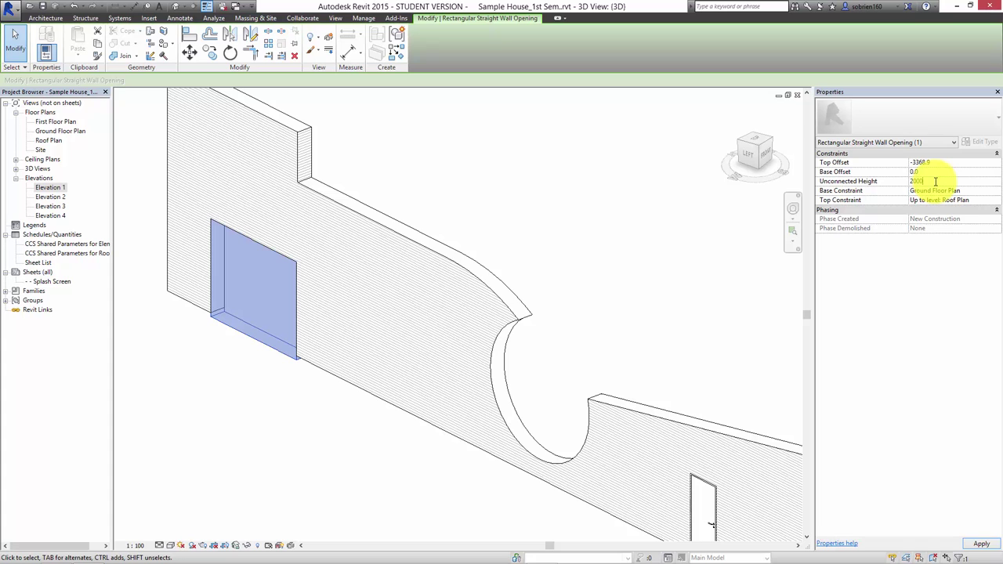
pyautogui.click(978, 547)
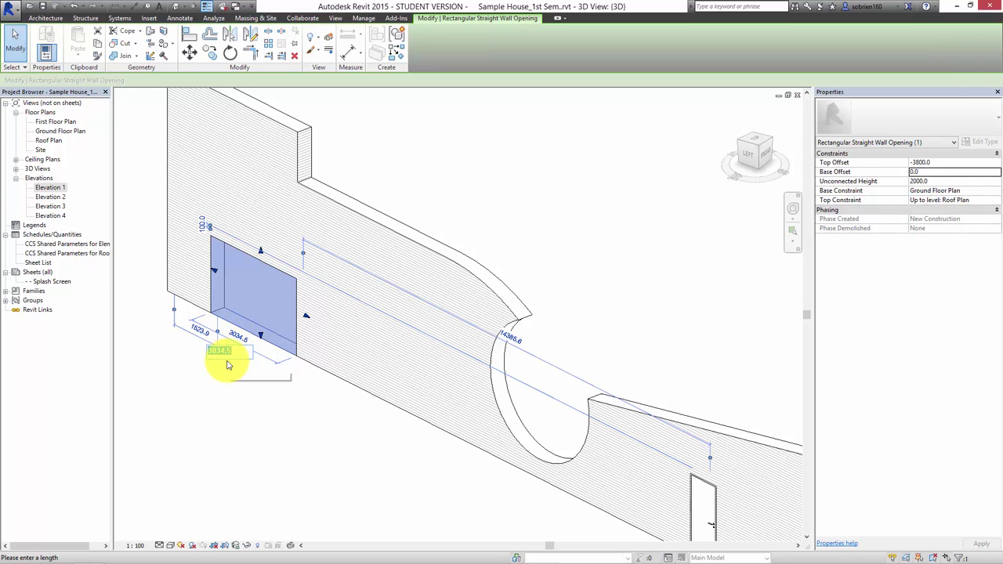
pyautogui.click(249, 397)
pyautogui.scroll(4, 250, 334)
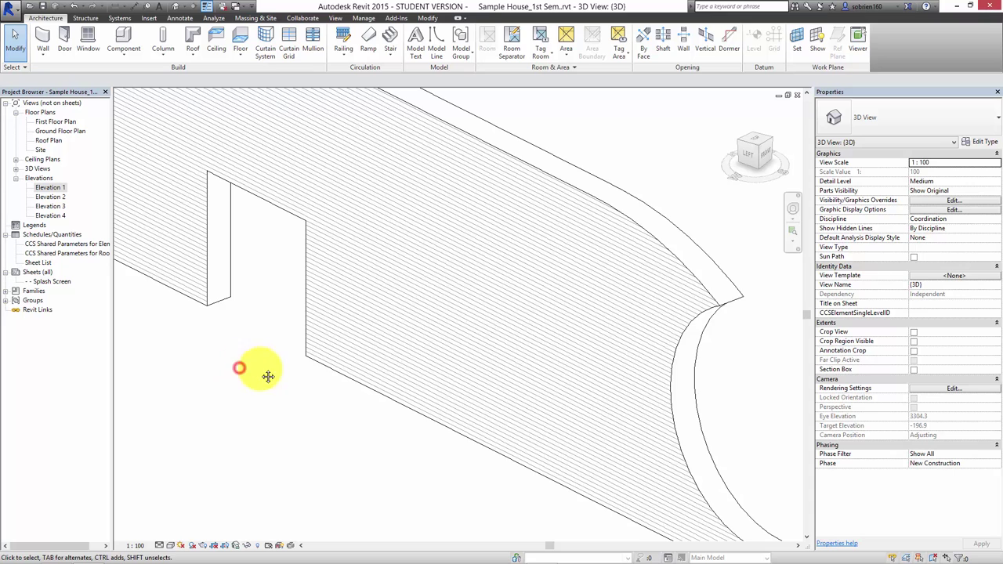
pyautogui.moveTo(239, 365); pyautogui.dragTo(325, 363, button='middle')
pyautogui.scroll(-2, 313, 367)
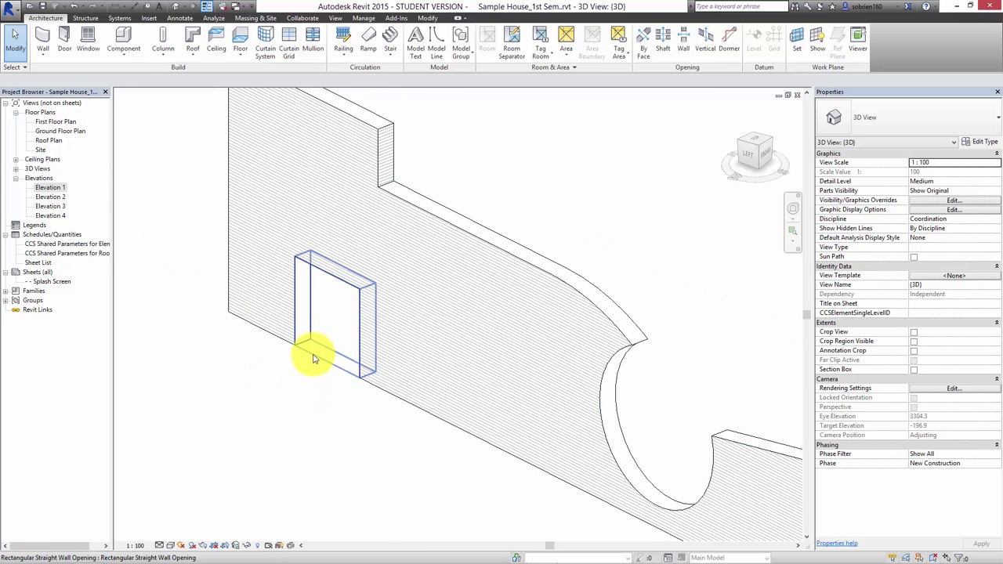
pyautogui.click(314, 353)
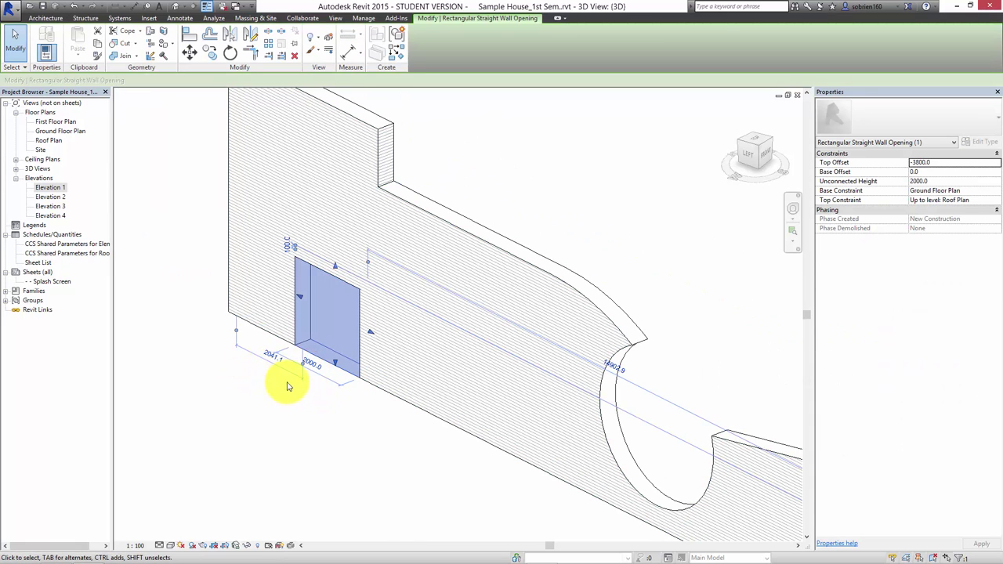
pyautogui.click(258, 371)
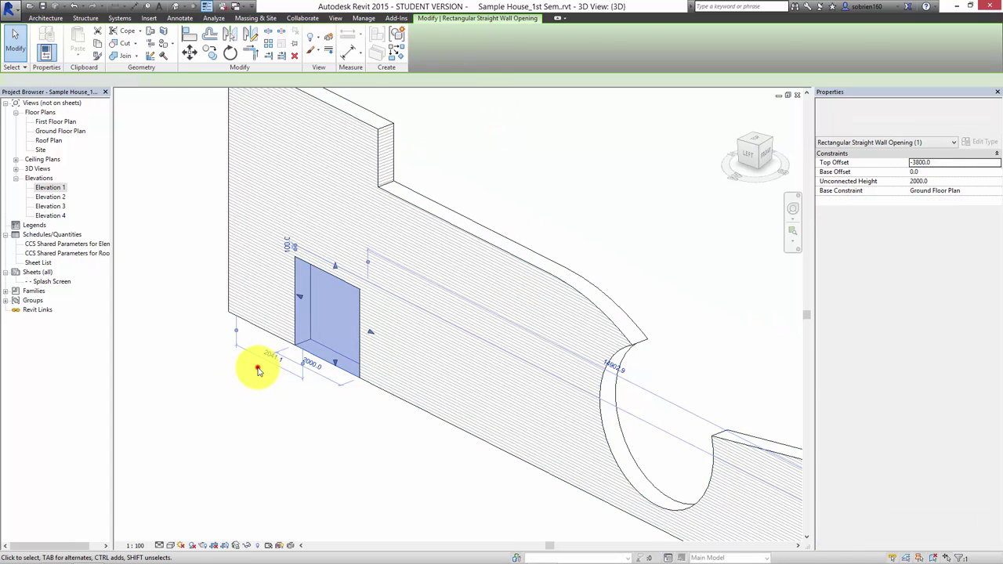
pyautogui.scroll(-2, 271, 367)
pyautogui.scroll(-1, 313, 341)
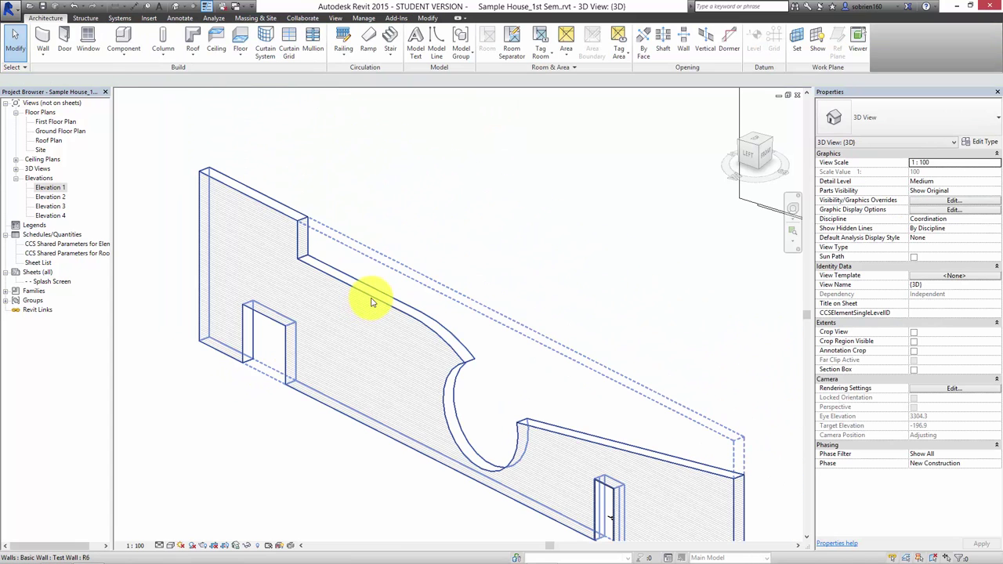
pyautogui.click(398, 315)
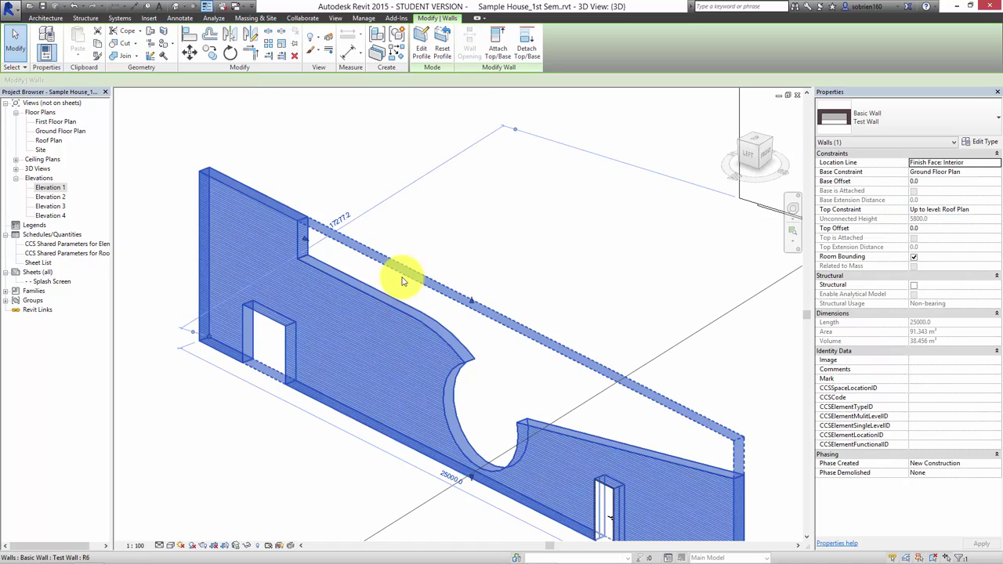
pyautogui.click(421, 53)
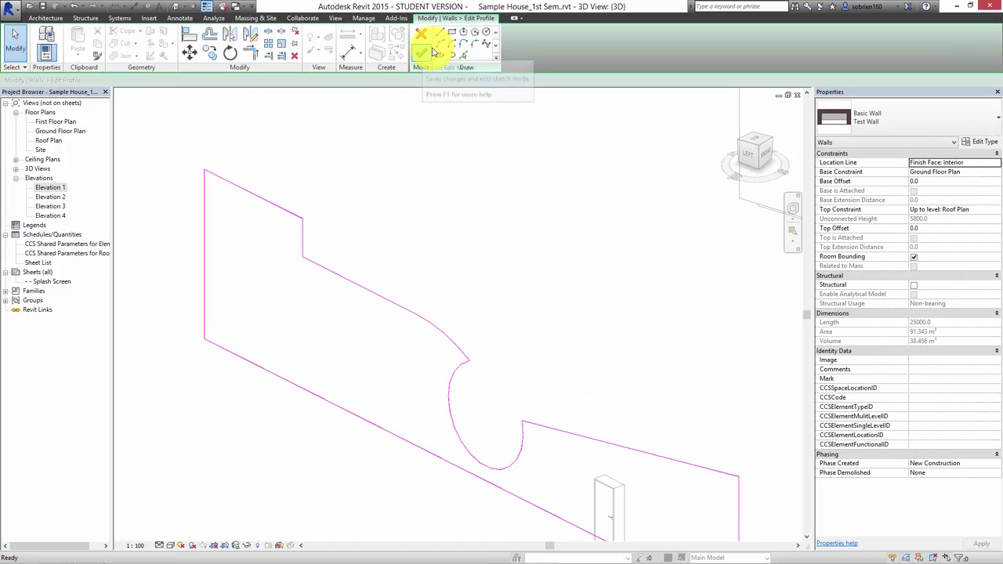
pyautogui.click(465, 39)
pyautogui.click(340, 345)
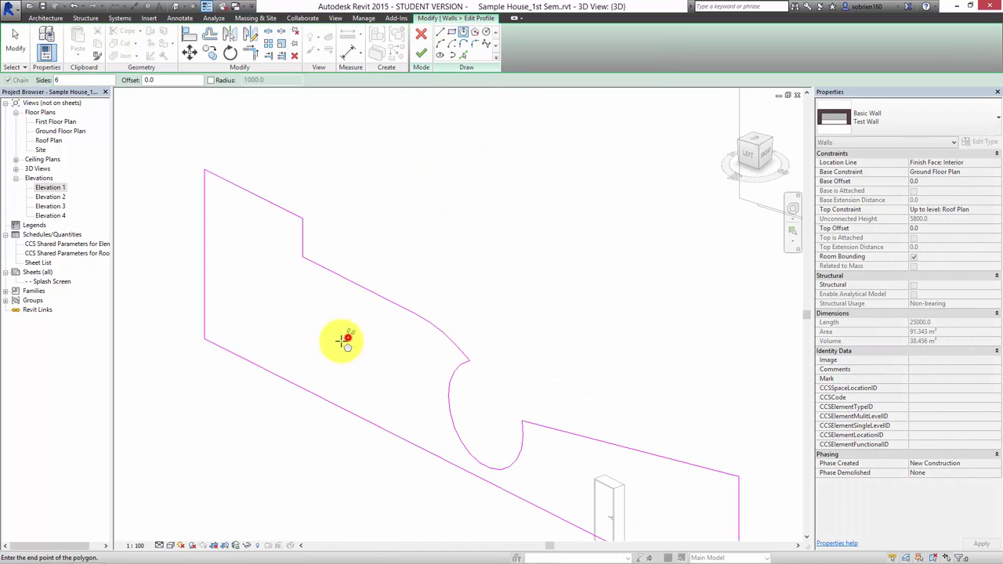
pyautogui.click(337, 348)
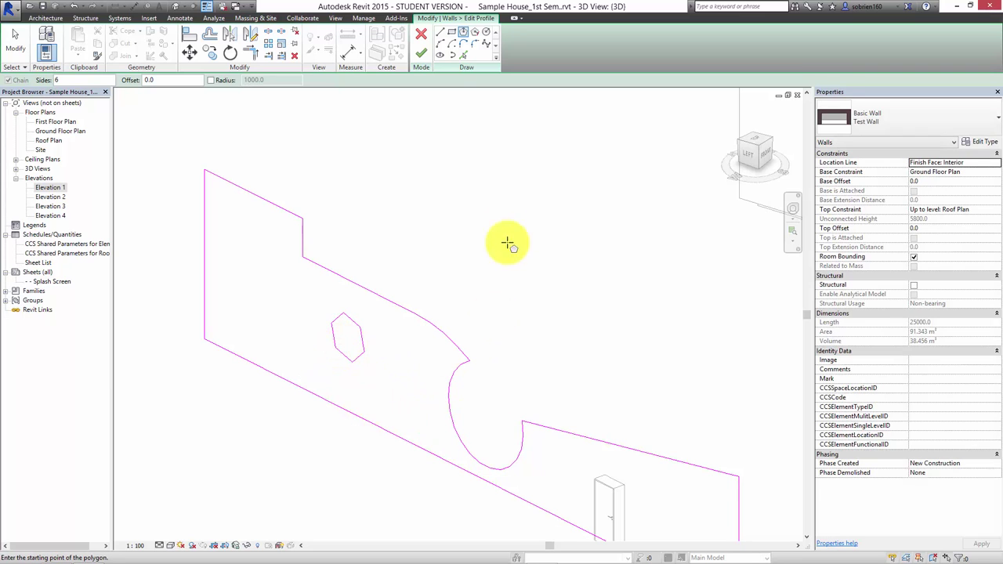
# Add a circular hole near the wall's lower right and finish the profile edit.
pyautogui.click(487, 37)
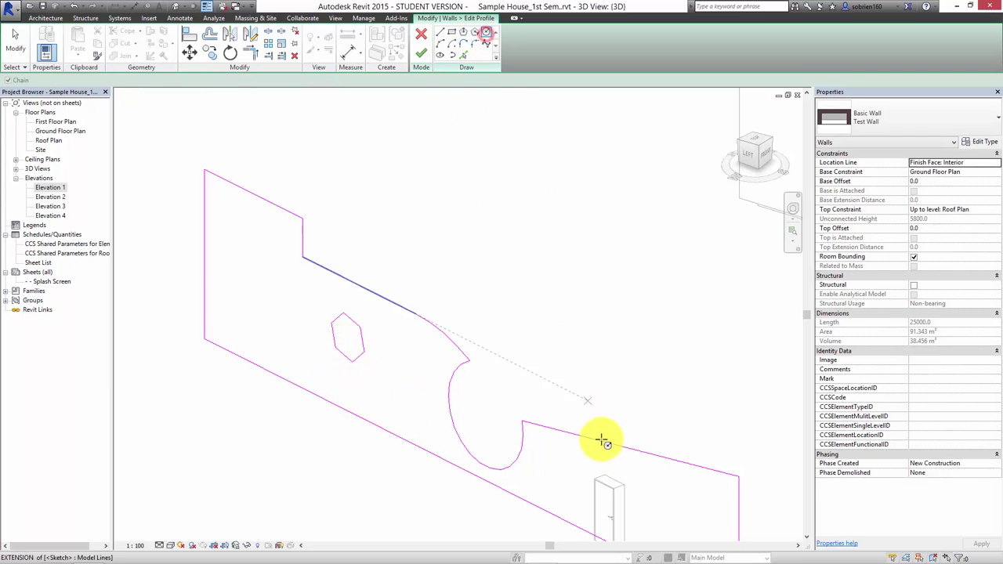
pyautogui.click(683, 511)
pyautogui.click(671, 515)
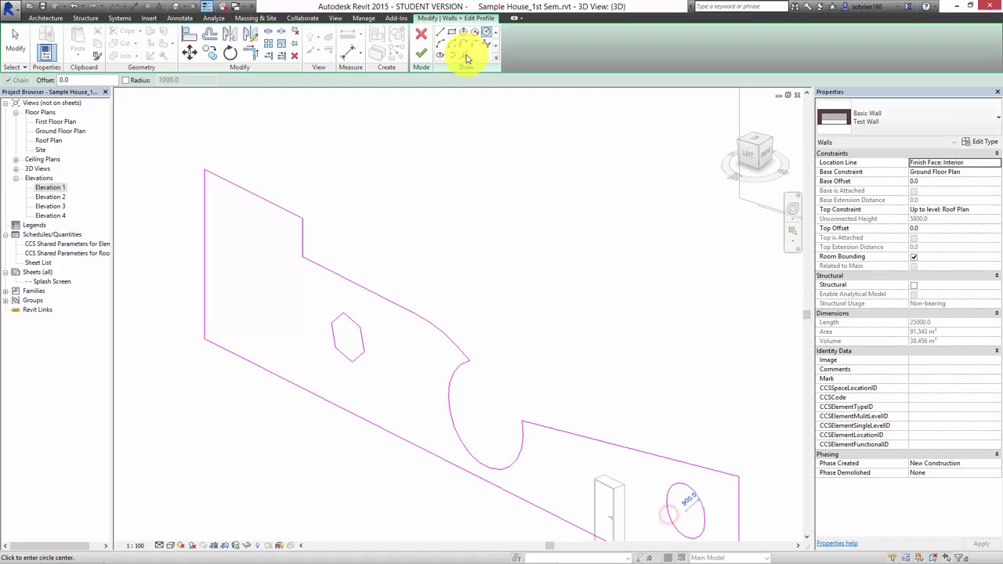
pyautogui.click(421, 53)
pyautogui.click(508, 235)
pyautogui.moveTo(504, 242); pyautogui.dragTo(447, 436, button='middle')
pyautogui.scroll(3, 645, 481)
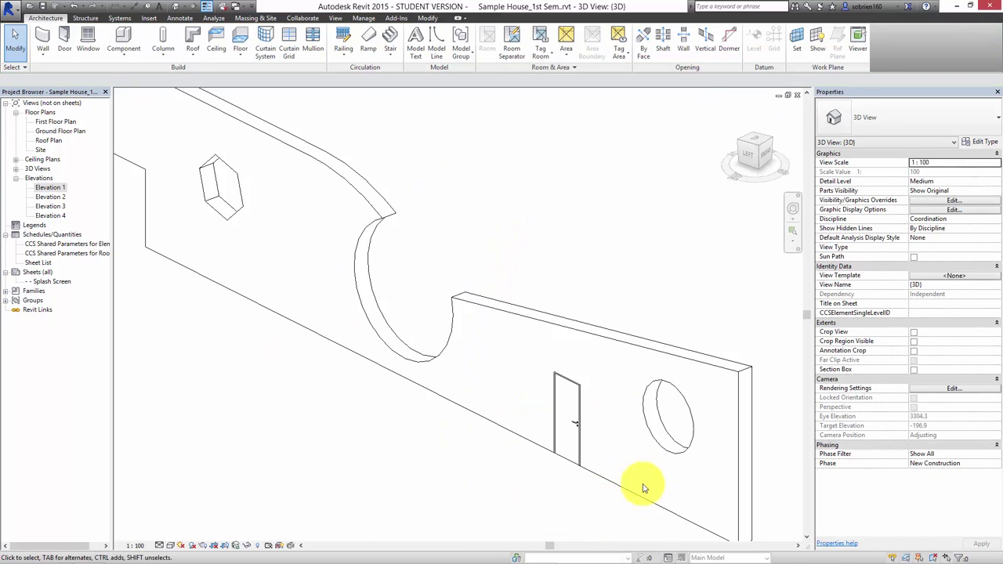
pyautogui.moveTo(645, 481)
pyautogui.mouseDown(button='middle')
pyautogui.moveTo(419, 431)
pyautogui.moveTo(495, 482)
pyautogui.moveTo(374, 336)
pyautogui.moveTo(441, 311)
pyautogui.mouseUp(button='middle')
pyautogui.scroll(2, 459, 445)
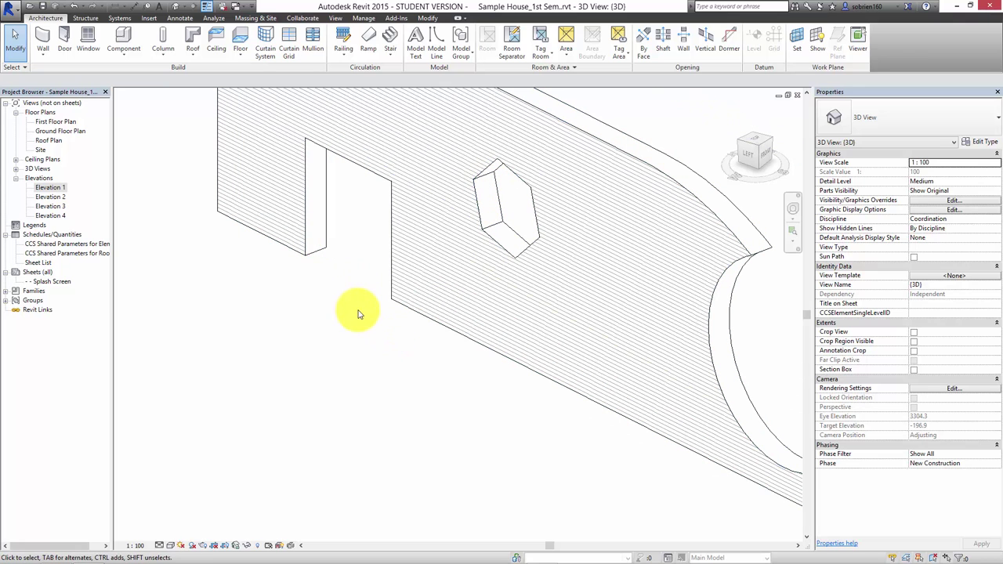
pyautogui.click(352, 279)
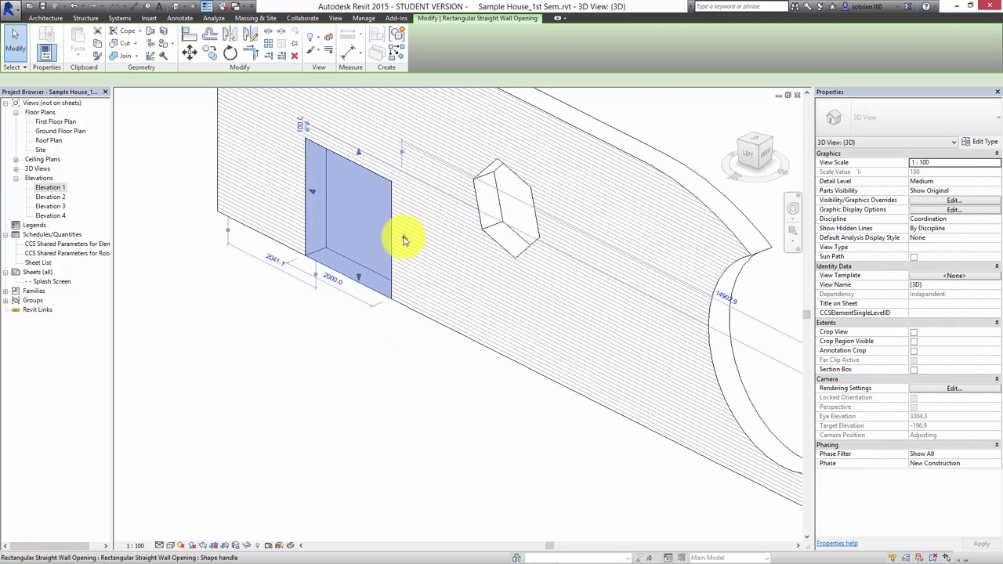
# Drag the rectangular opening's shape handles to narrow and then re-widen it.
pyautogui.moveTo(356, 232); pyautogui.dragTo(320, 207)
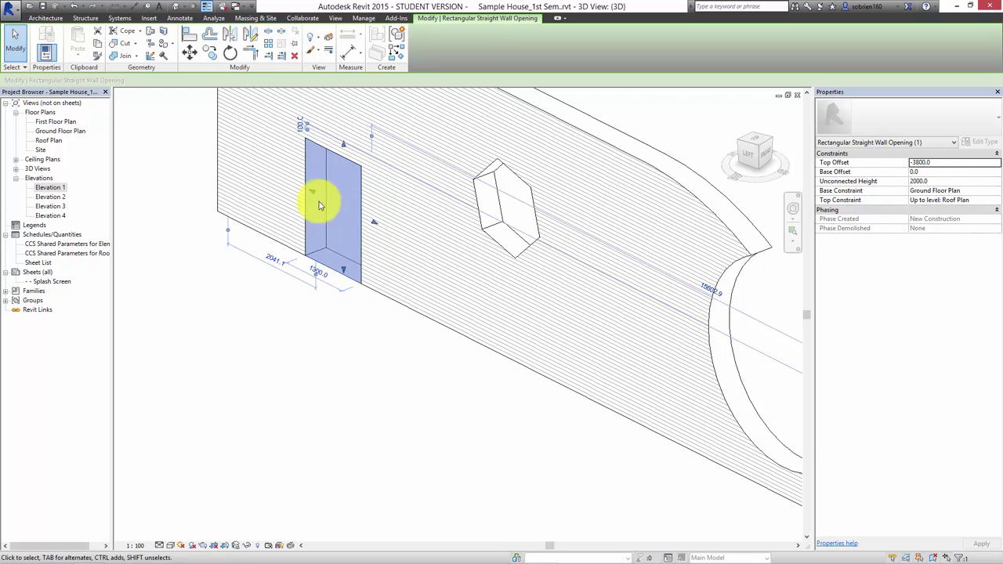
pyautogui.moveTo(375, 227); pyautogui.dragTo(305, 191)
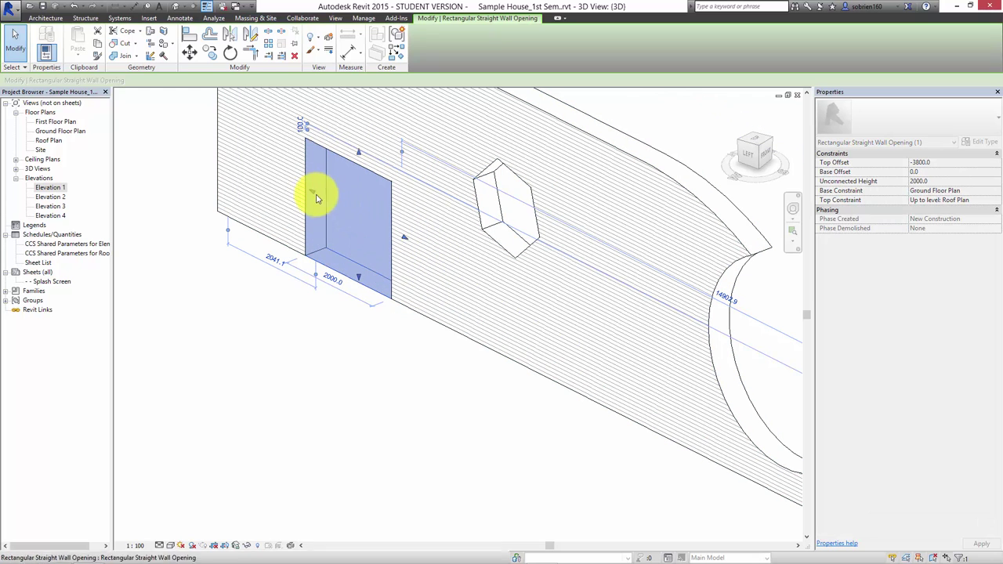
pyautogui.click(340, 327)
pyautogui.scroll(2, 408, 298)
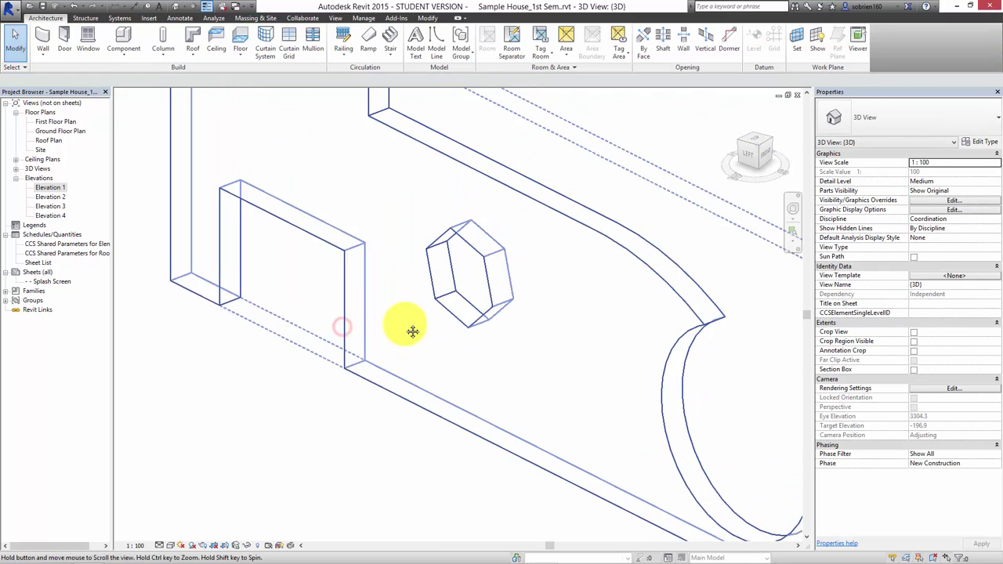
pyautogui.scroll(-3, 459, 266)
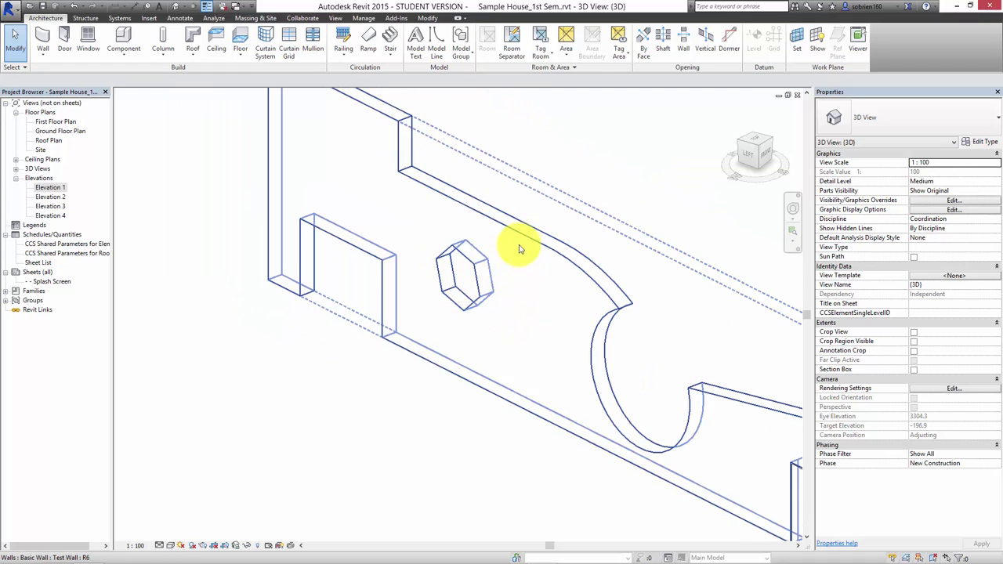
pyautogui.scroll(-1, 478, 211)
pyautogui.click(480, 202)
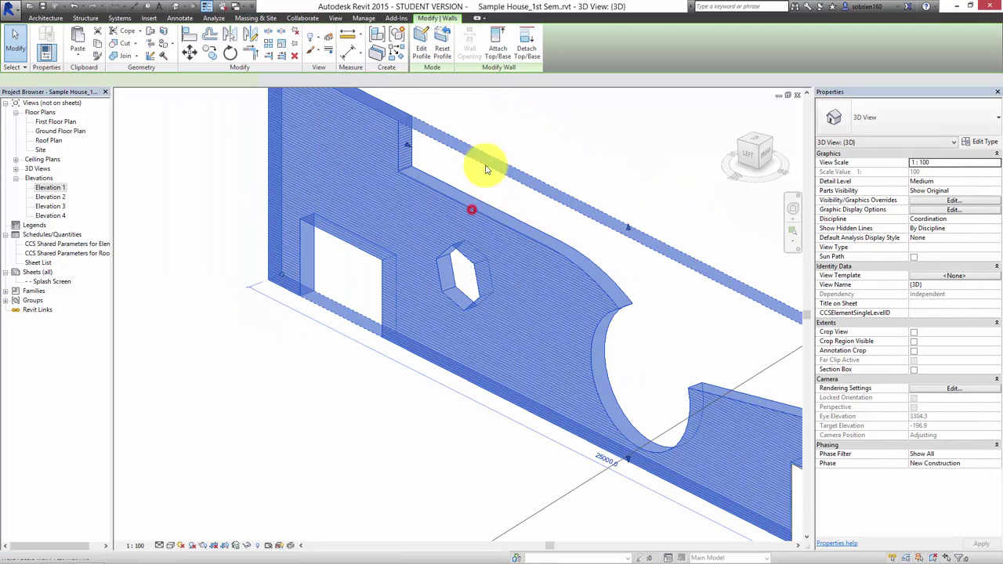
pyautogui.click(333, 415)
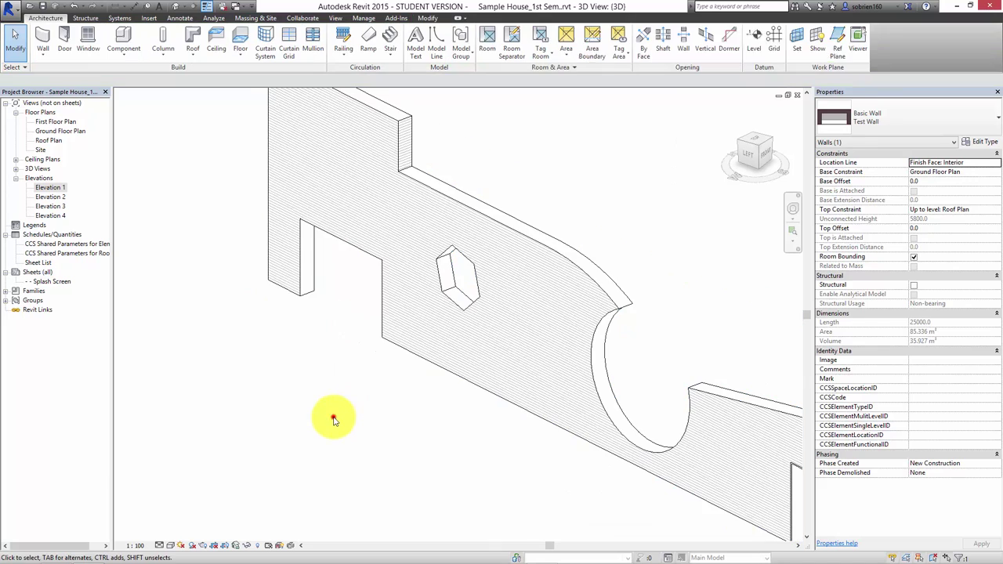
pyautogui.scroll(-3, 345, 432)
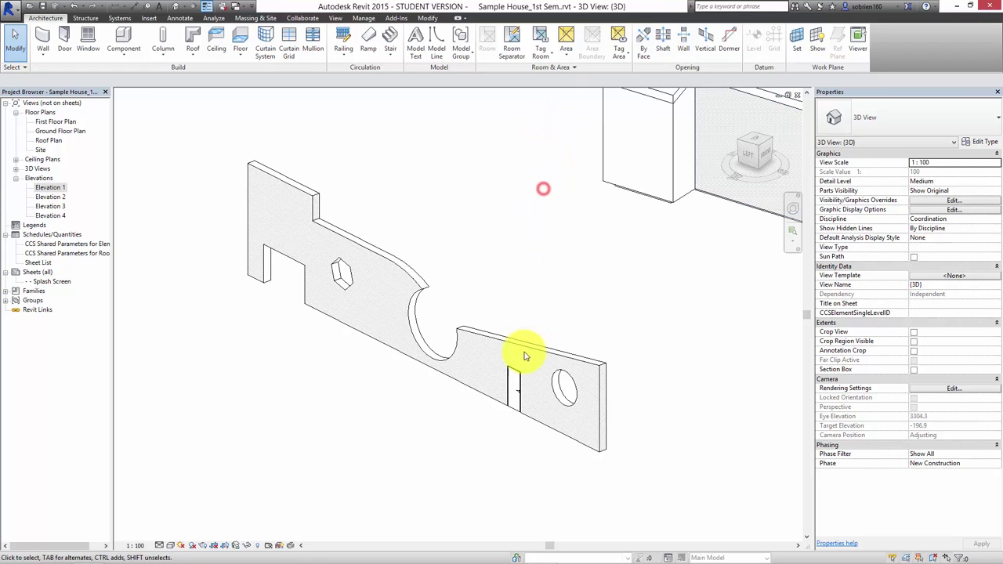
pyautogui.scroll(3, 523, 424)
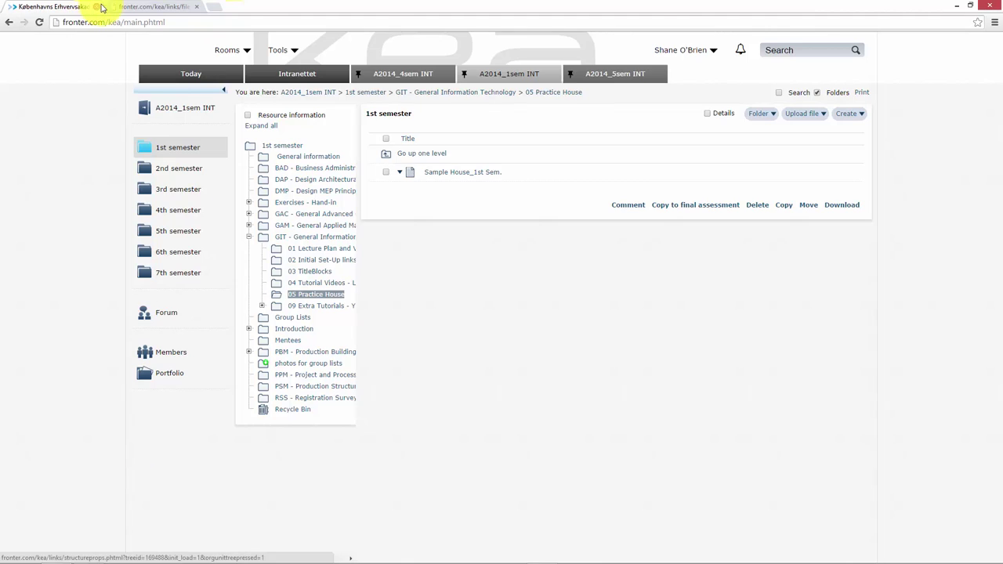
# Review the Walls topics in the lesson plan PDF, then minimise the browser back to Revit.
pyautogui.click(141, 8)
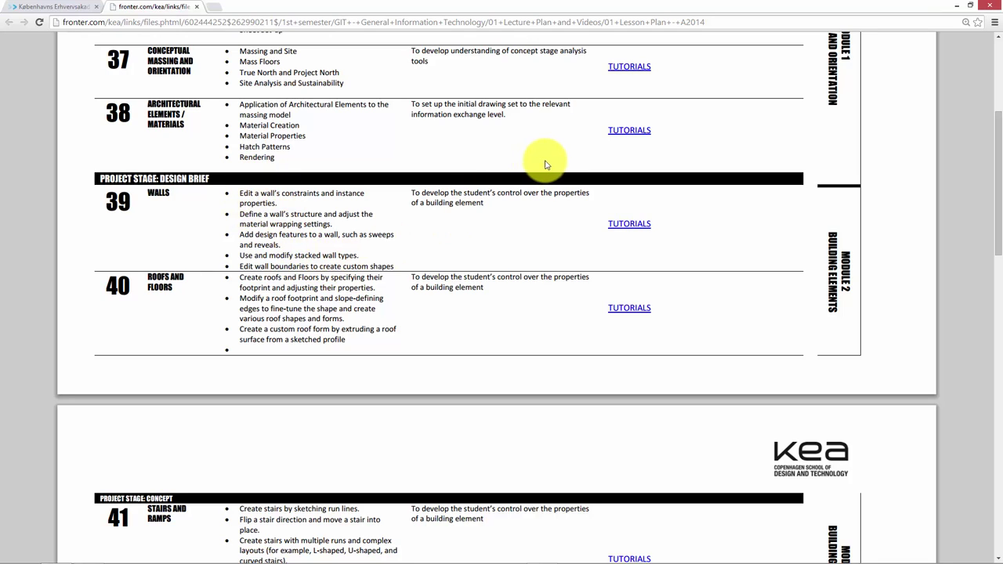
pyautogui.click(953, 6)
# Frame the Test Wall in the 3D view and cancel any active command.
pyautogui.scroll(2, 378, 438)
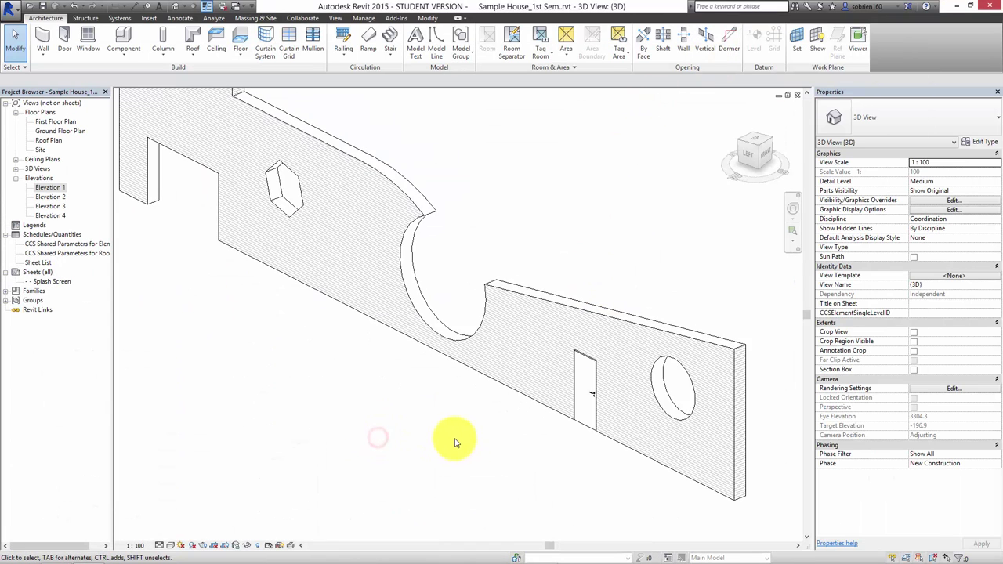
pyautogui.scroll(-2, 454, 441)
pyautogui.moveTo(463, 419)
pyautogui.mouseDown(button='middle')
pyautogui.moveTo(517, 388)
pyautogui.moveTo(471, 418)
pyautogui.moveTo(485, 423)
pyautogui.mouseUp(button='middle')
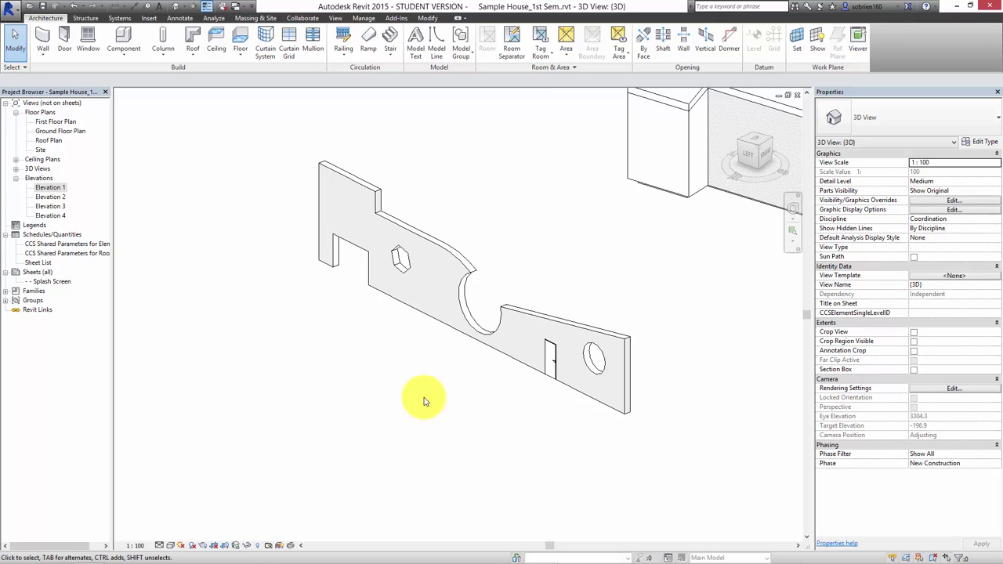
pyautogui.moveTo(423, 401); pyautogui.dragTo(432, 394, button='middle')
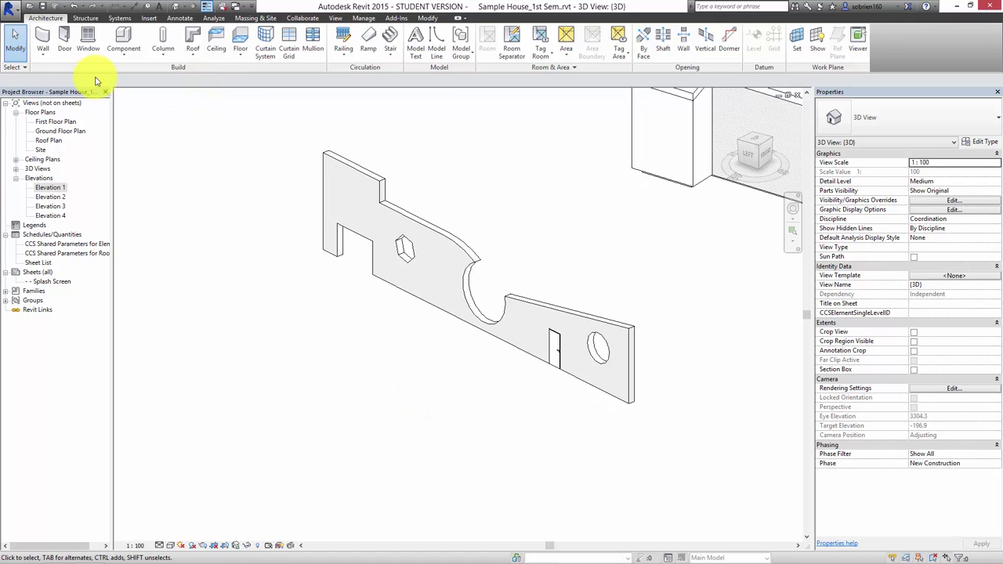
pyautogui.click(16, 43)
pyautogui.moveTo(358, 280)
pyautogui.mouseDown(button='middle')
pyautogui.moveTo(339, 274)
pyautogui.moveTo(342, 285)
pyautogui.mouseUp(button='middle')
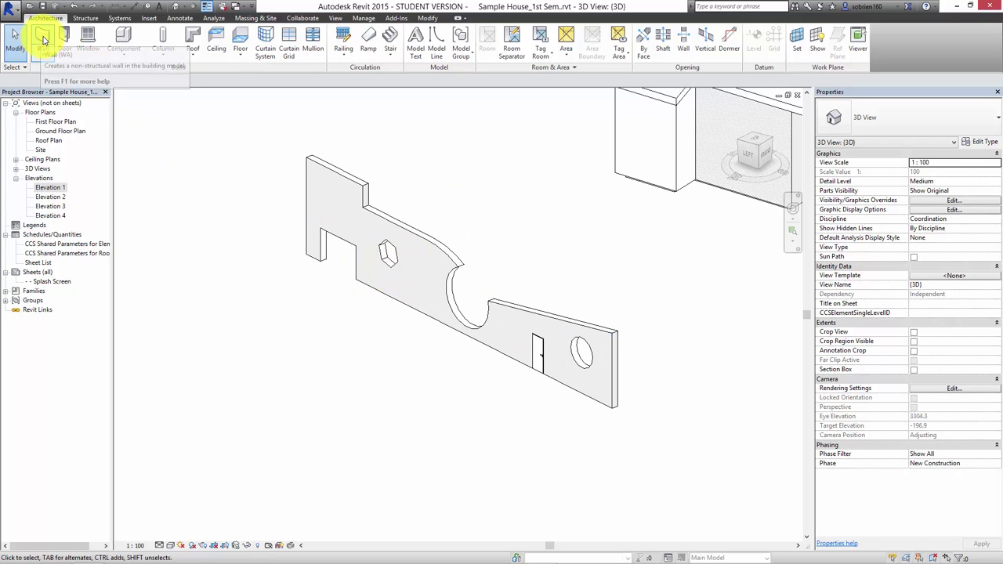
# Start a new wall and pick Stacked Wall type Exterior SW - 408mm Combined.
pyautogui.click(43, 38)
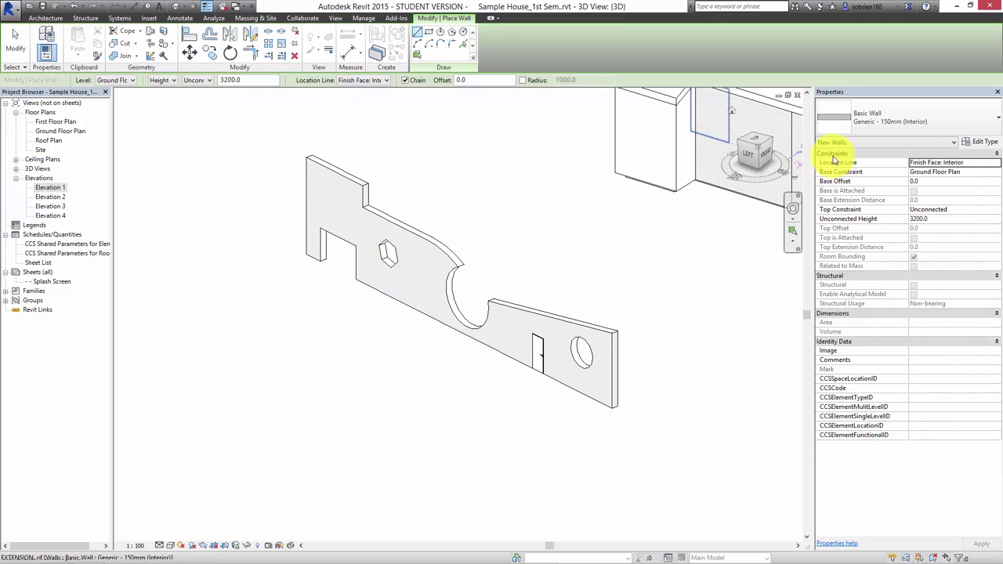
pyautogui.click(995, 113)
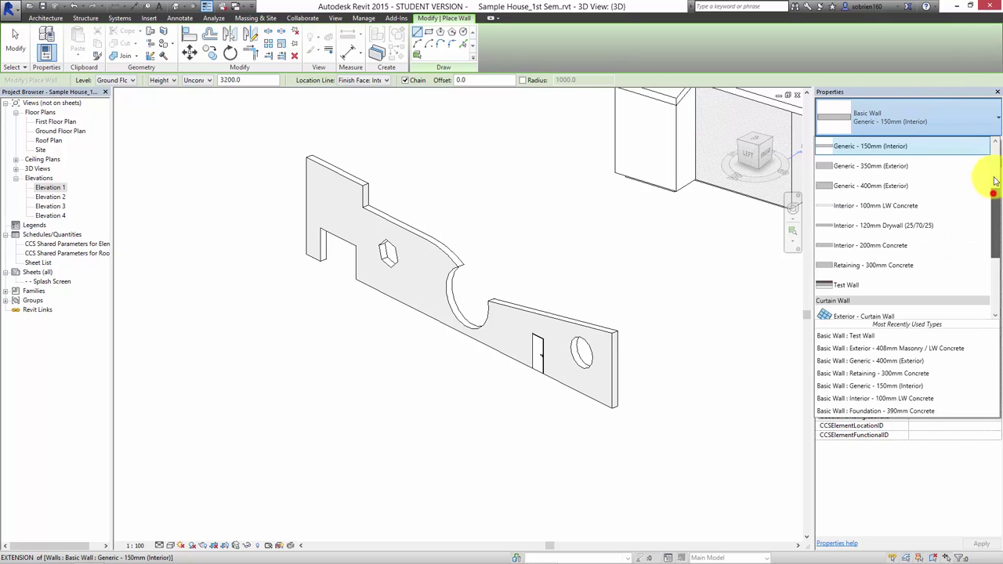
pyautogui.moveTo(992, 189); pyautogui.dragTo(995, 141)
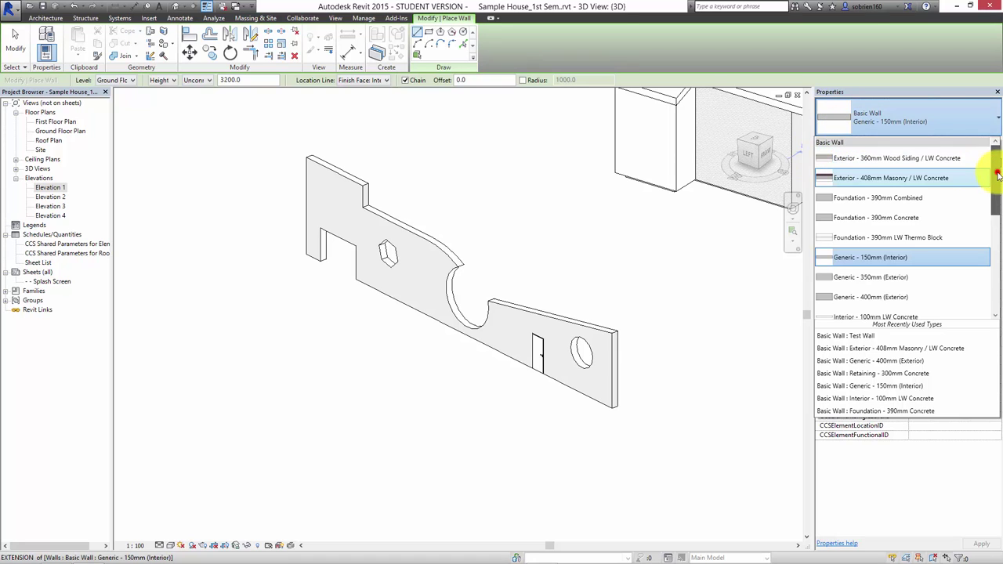
pyautogui.scroll(-1, 995, 196)
pyautogui.moveTo(997, 196); pyautogui.dragTo(986, 251)
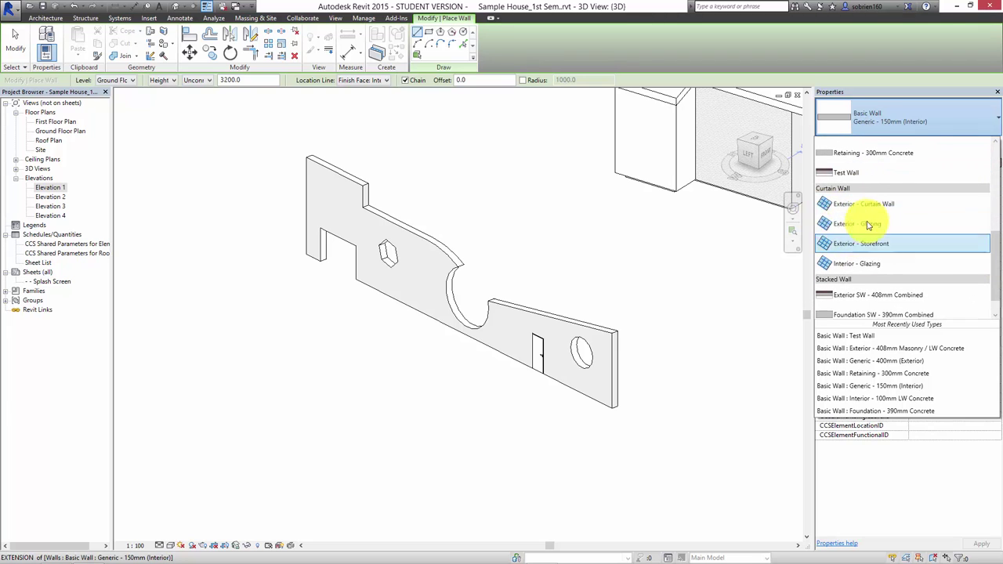
pyautogui.moveTo(997, 269); pyautogui.dragTo(998, 280)
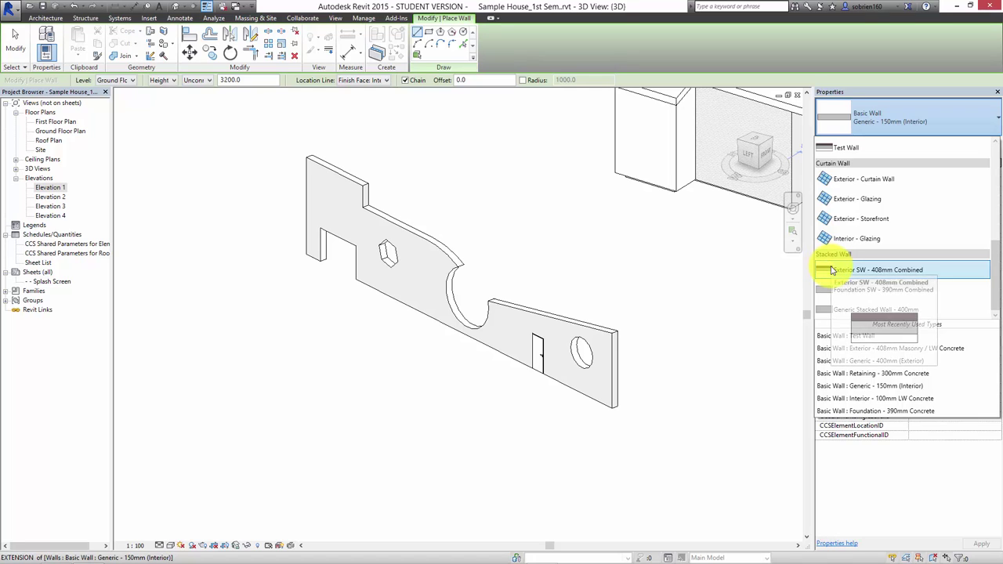
pyautogui.moveTo(878, 270)
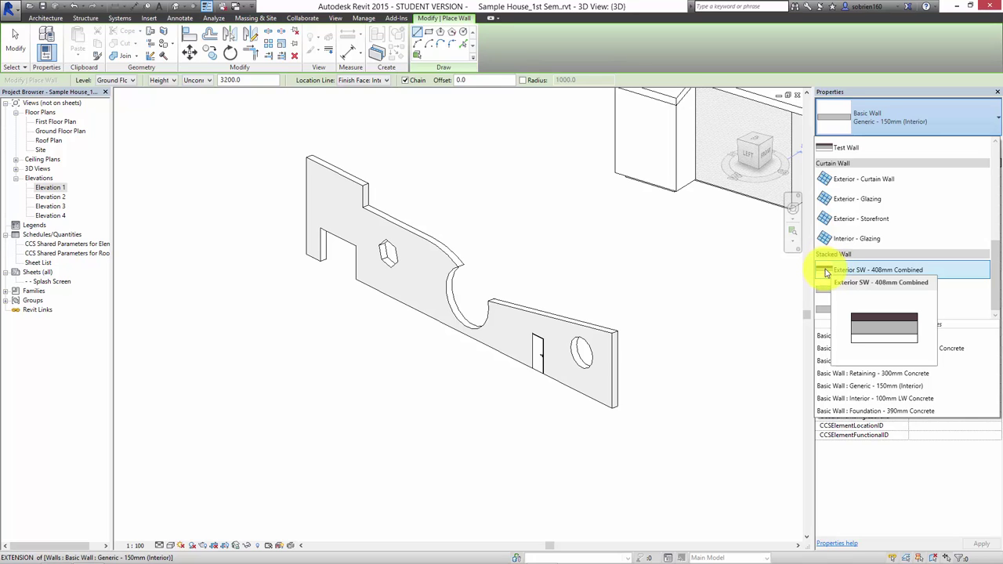
pyautogui.click(826, 270)
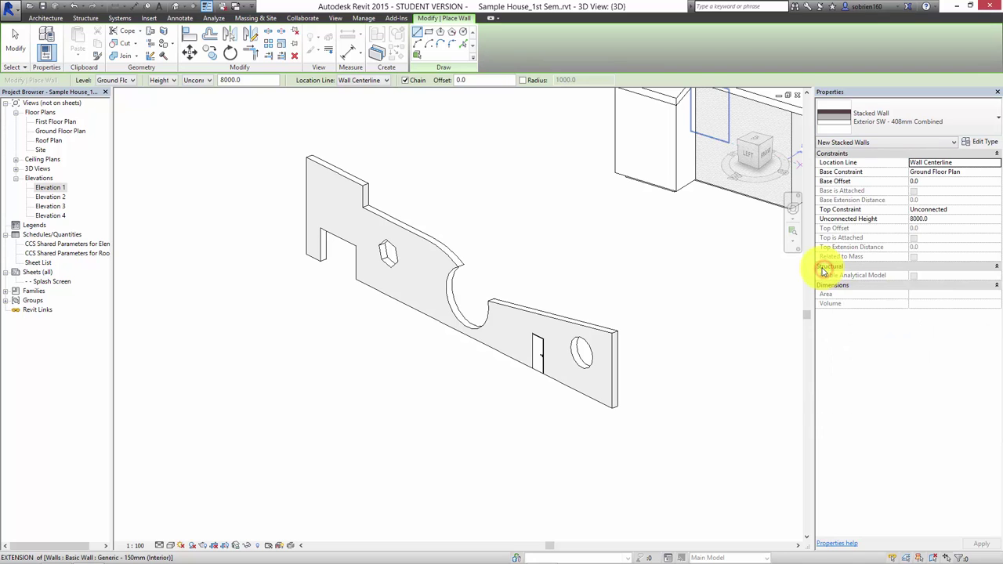
# Draw the Exterior SW - 408mm Combined stacked wall between two picked points.
pyautogui.click(201, 331)
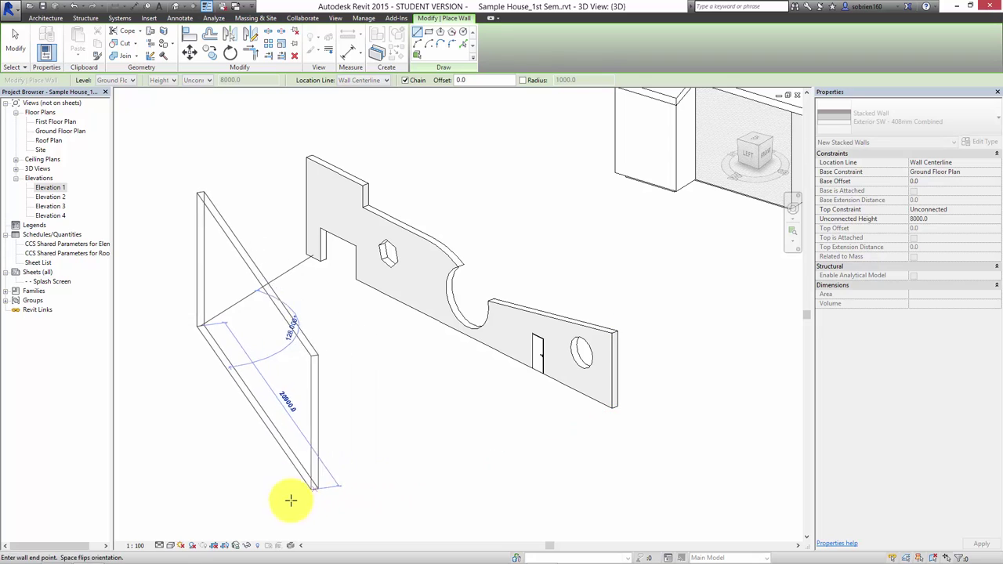
pyautogui.click(262, 506)
pyautogui.press('Escape')
pyautogui.press('Escape')
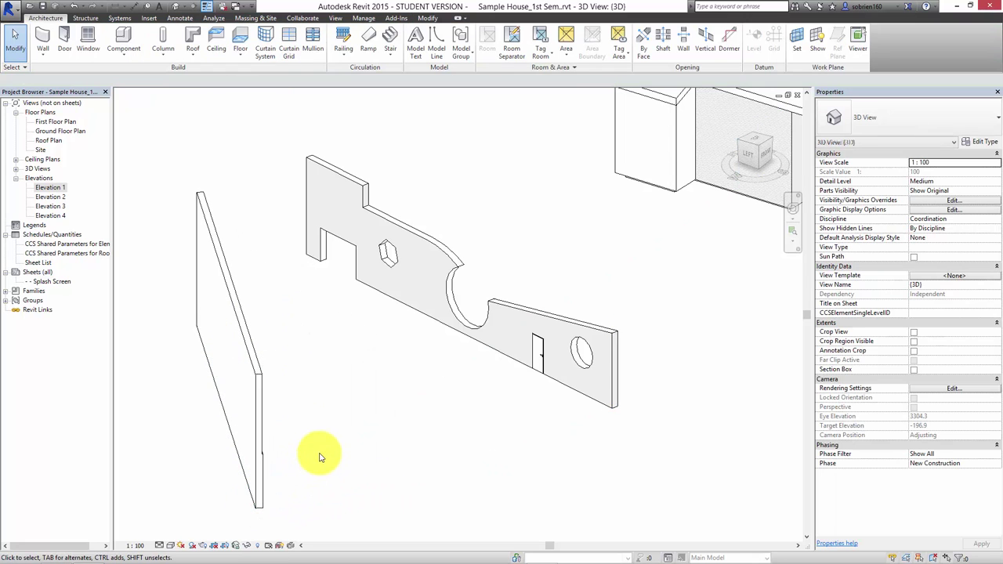
# Frame the whole stacked wall in the 3D view and select it.
pyautogui.moveTo(320, 458)
pyautogui.keyDown('shift'); pyautogui.mouseDown(button='middle')
pyautogui.moveTo(251, 416)
pyautogui.moveTo(446, 461)
pyautogui.moveTo(393, 453)
pyautogui.mouseUp(button='middle'); pyautogui.keyUp('shift')
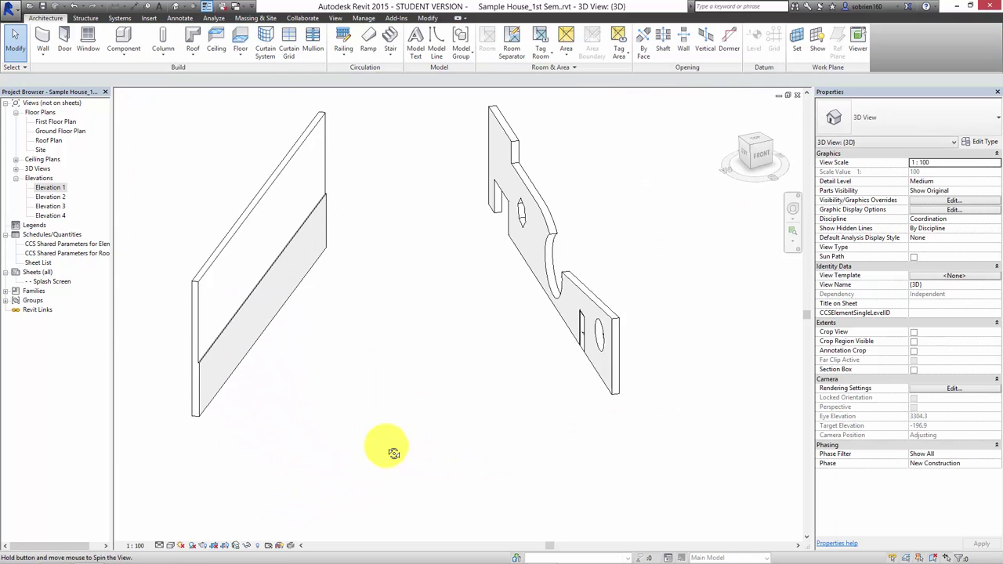
pyautogui.scroll(2, 195, 332)
pyautogui.scroll(2, 325, 340)
pyautogui.scroll(2, 443, 363)
pyautogui.scroll(2, 292, 357)
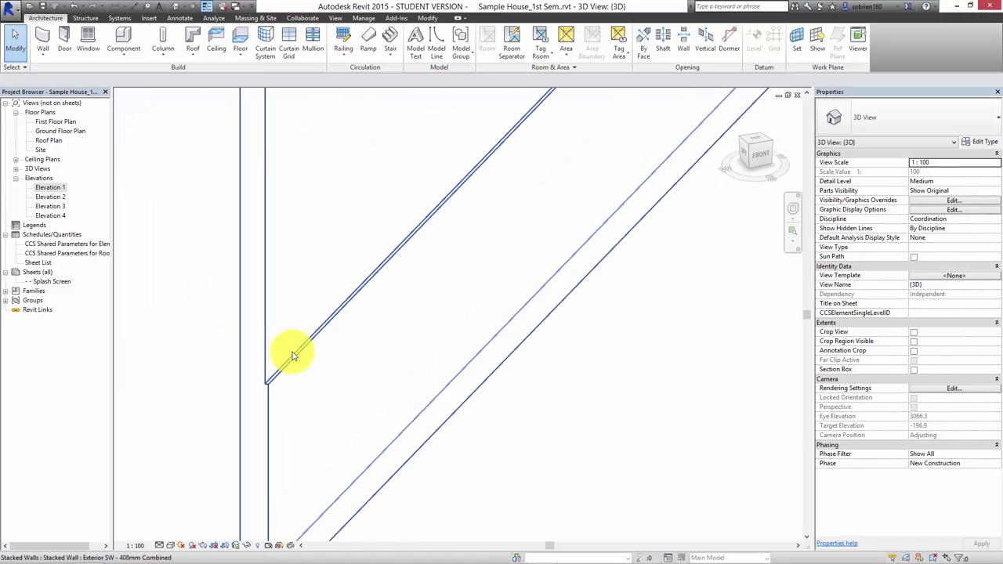
pyautogui.scroll(1, 291, 356)
pyautogui.scroll(-2, 291, 220)
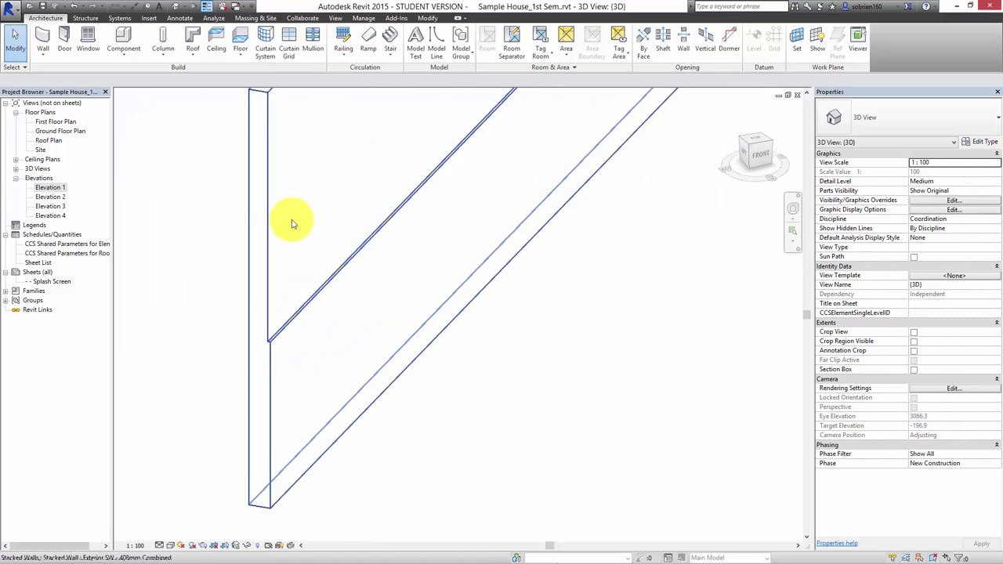
pyautogui.moveTo(271, 329); pyautogui.dragTo(283, 350, button='middle')
pyautogui.scroll(-2, 306, 349)
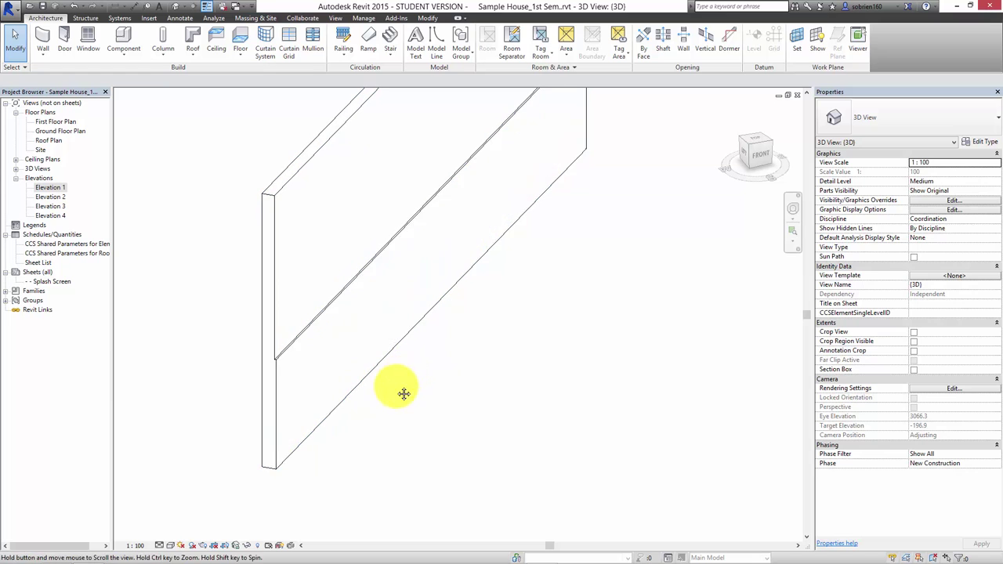
pyautogui.click(344, 395)
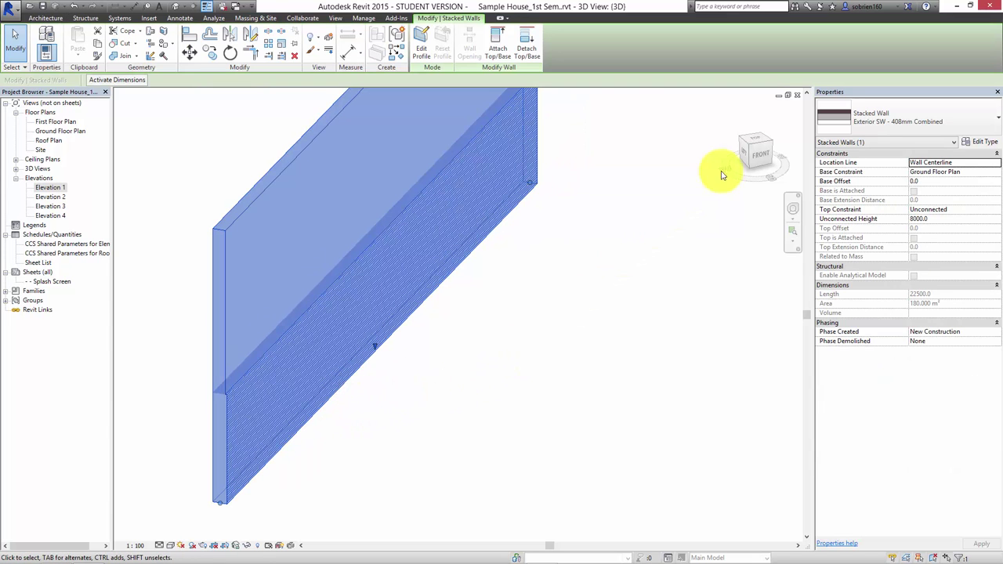
# Duplicate the stacked wall type as 'Test Stacked Wall' and open its Structure assembly.
pyautogui.click(985, 142)
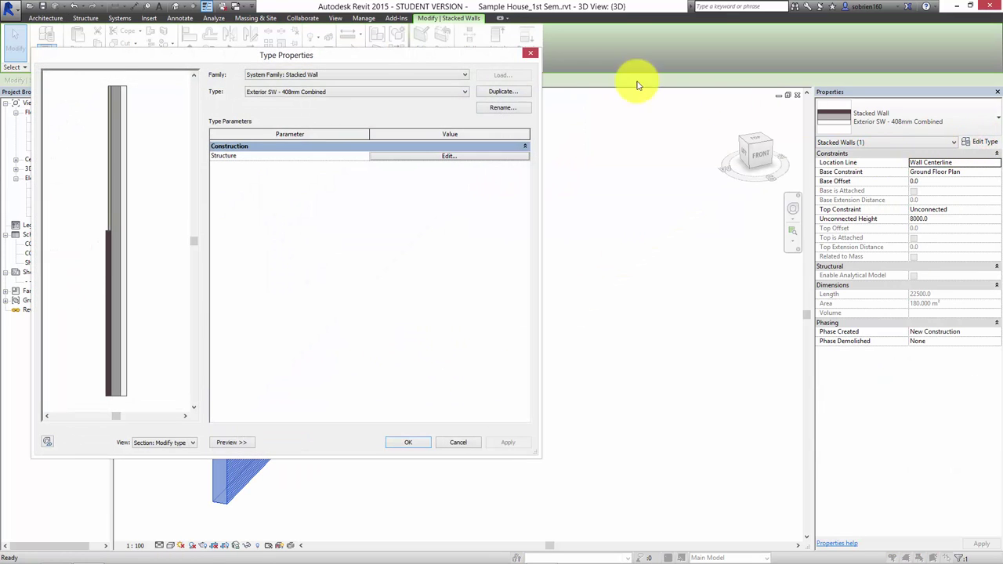
pyautogui.click(504, 92)
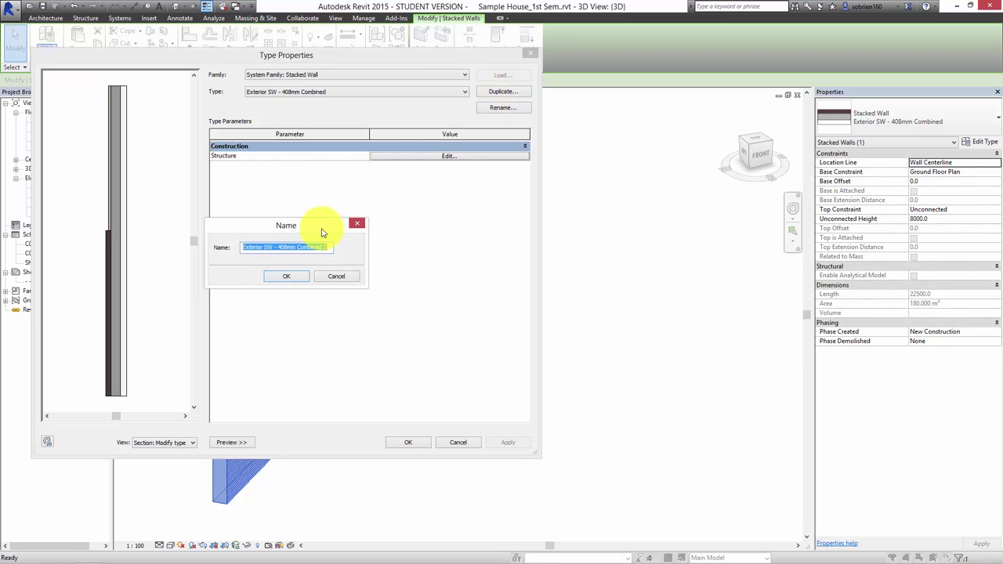
pyautogui.write('Test Stacked Wall')
pyautogui.click(290, 278)
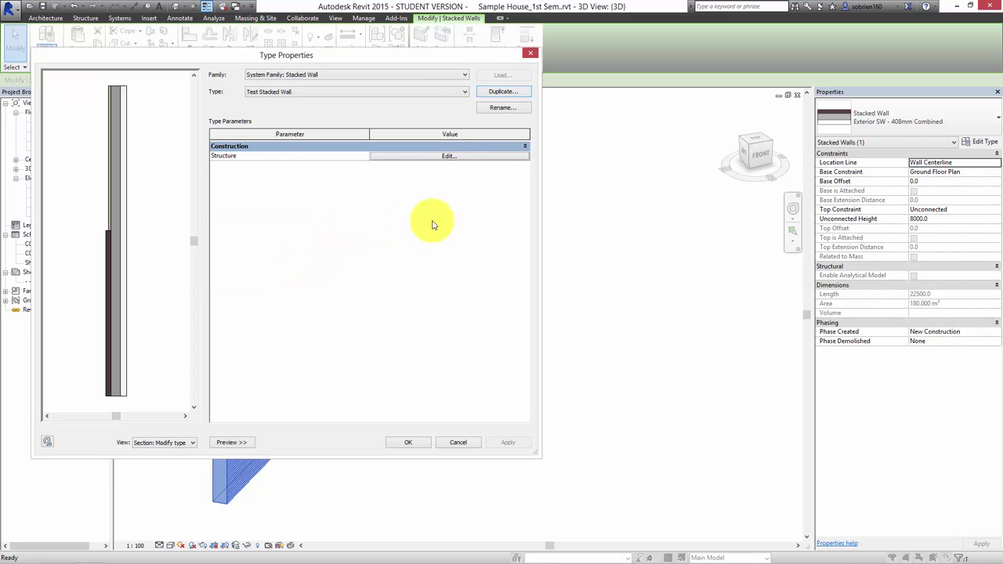
pyautogui.click(449, 156)
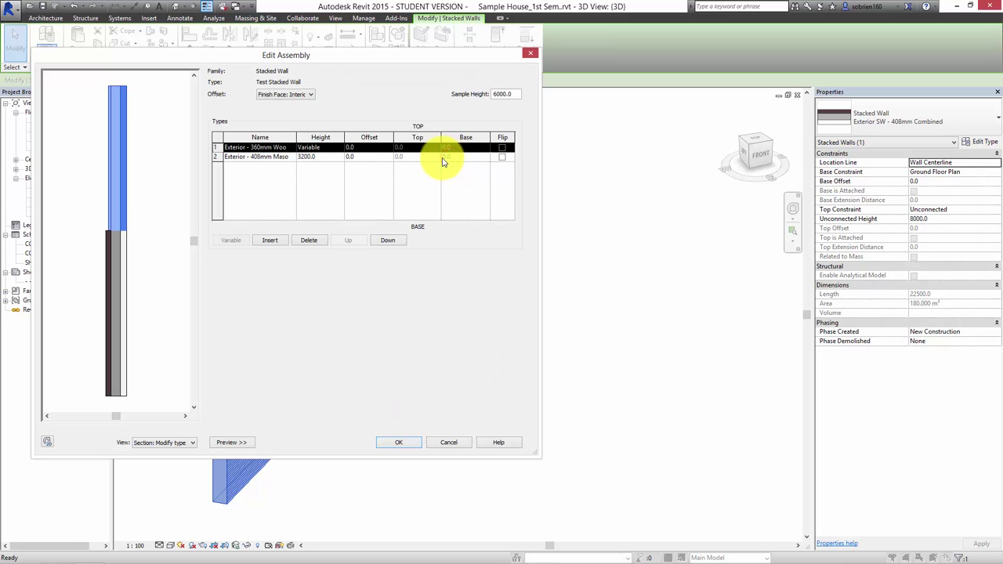
# Insert a 1400 mm Foundation - 390mm Concrete tier and move it down to the base.
pyautogui.moveTo(395, 45)
pyautogui.mouseDown()
pyautogui.moveTo(729, 106)
pyautogui.moveTo(717, 109)
pyautogui.mouseUp()
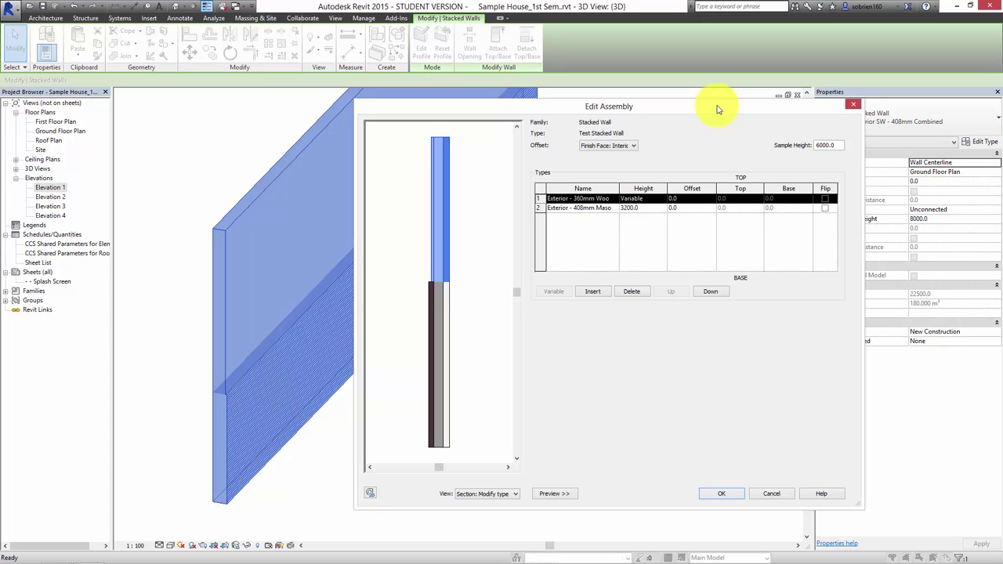
pyautogui.click(591, 294)
pyautogui.click(611, 199)
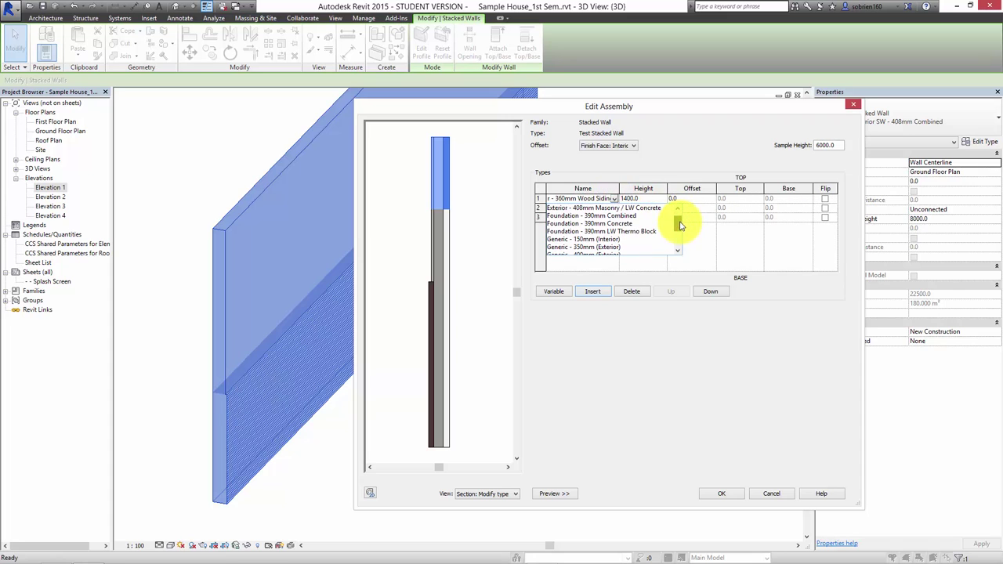
pyautogui.click(763, 306)
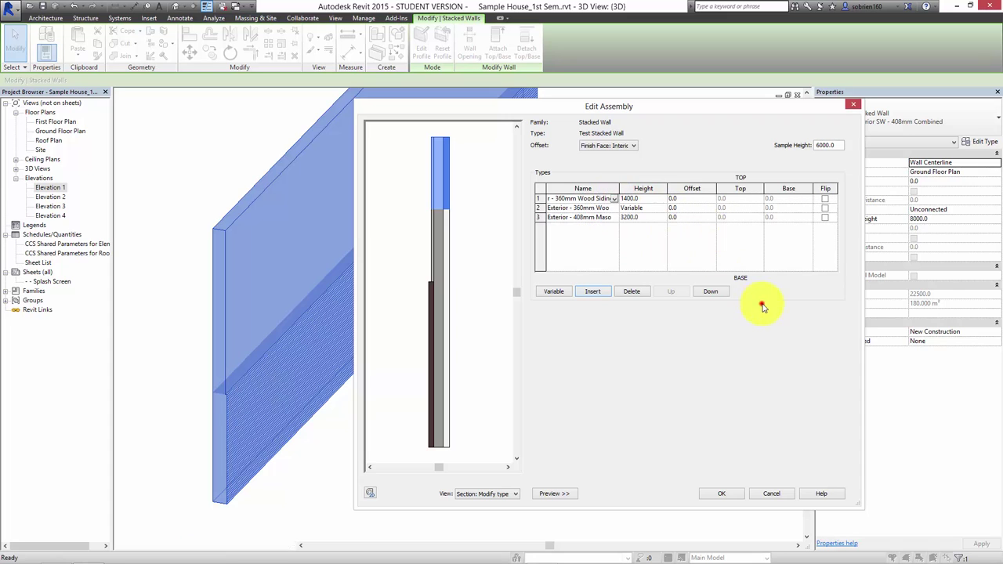
pyautogui.click(616, 217)
pyautogui.click(616, 220)
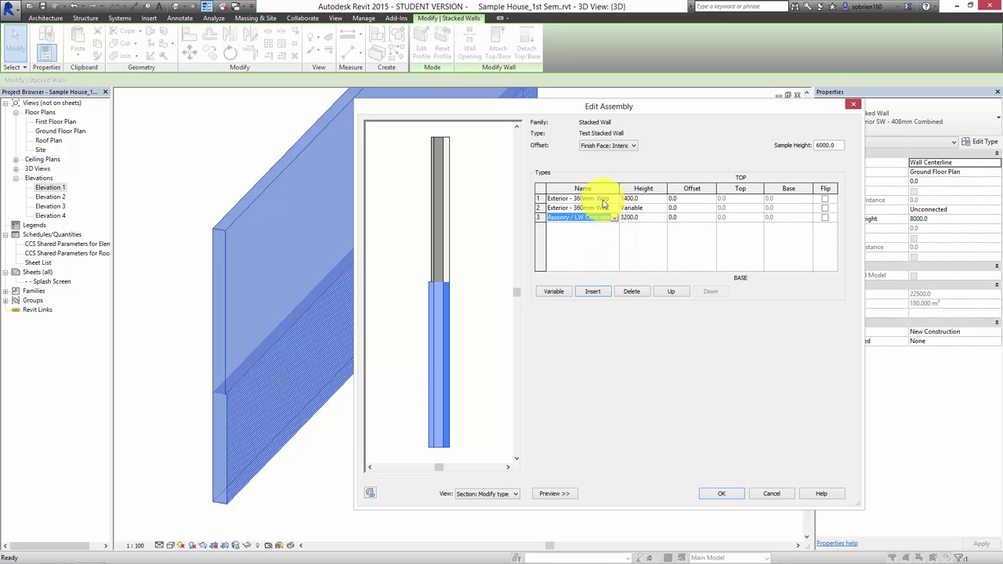
pyautogui.click(616, 199)
pyautogui.click(616, 198)
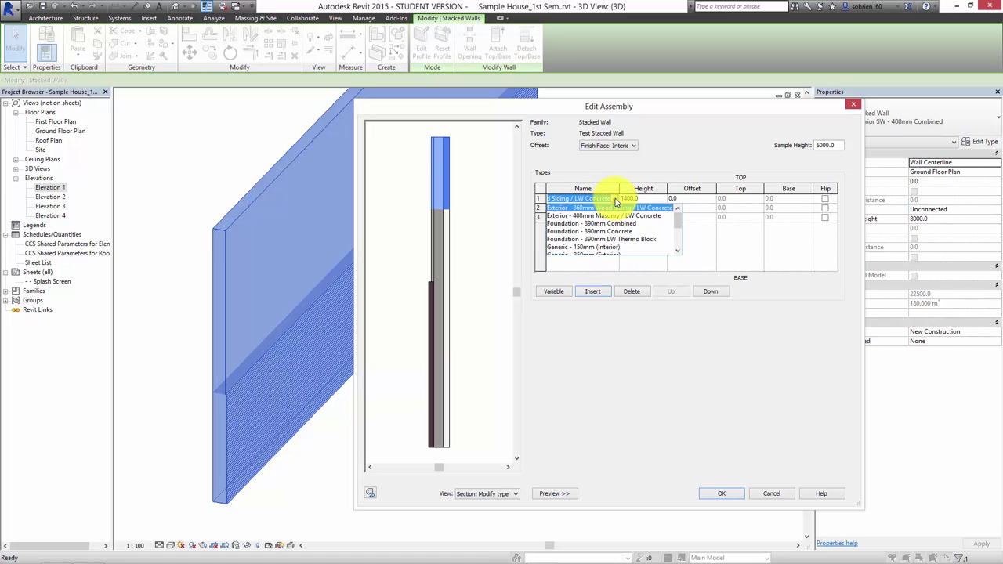
pyautogui.click(606, 234)
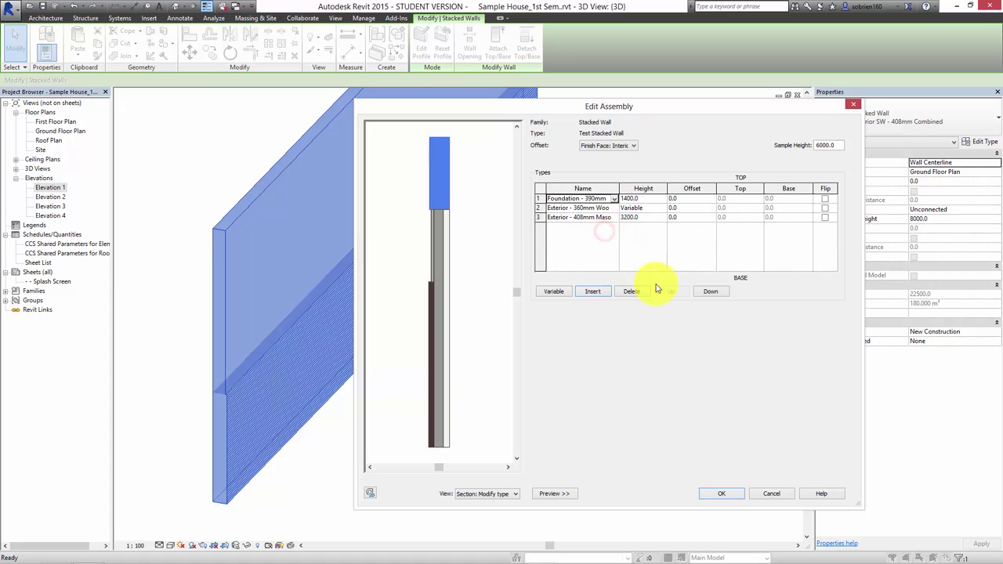
pyautogui.click(710, 291)
pyautogui.click(710, 291)
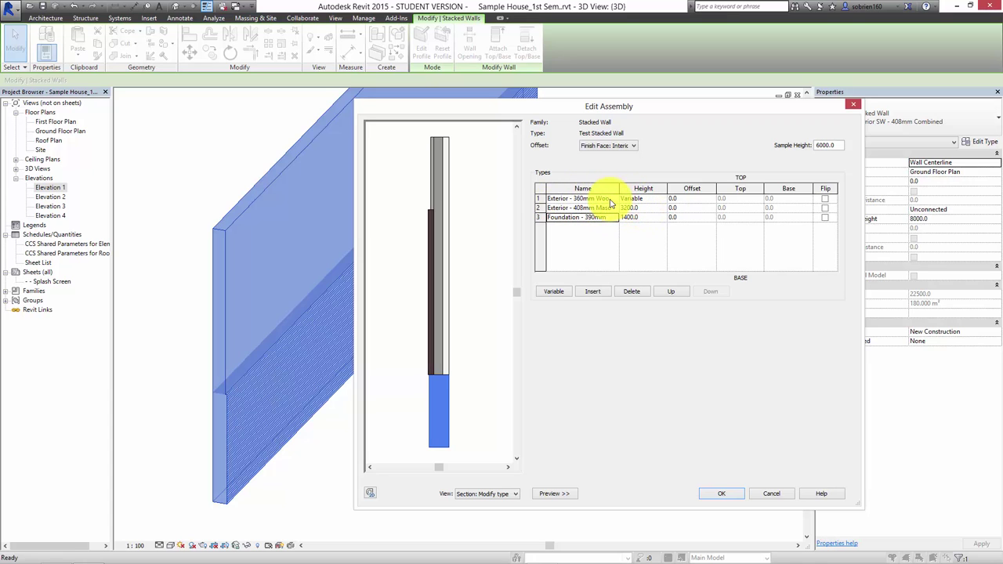
pyautogui.moveTo(620, 189); pyautogui.dragTo(656, 189)
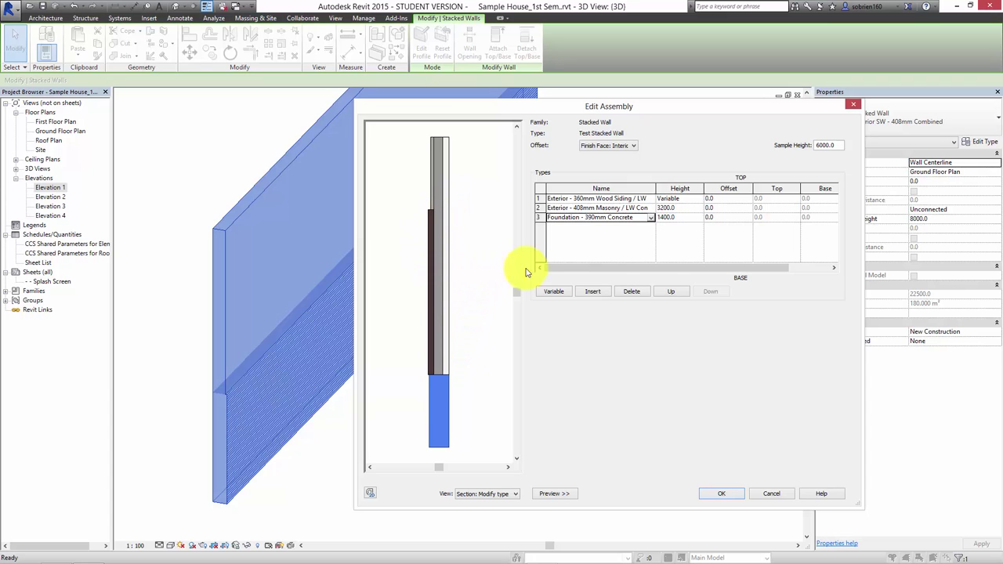
# Set the tier offset to Core Centerline and apply the assembly with OK twice.
pyautogui.click(627, 200)
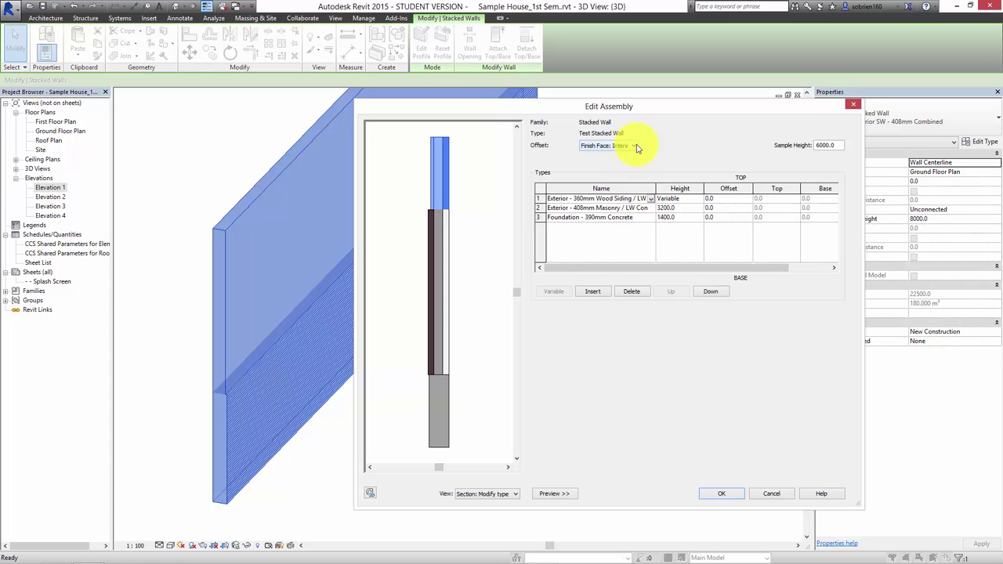
pyautogui.click(633, 146)
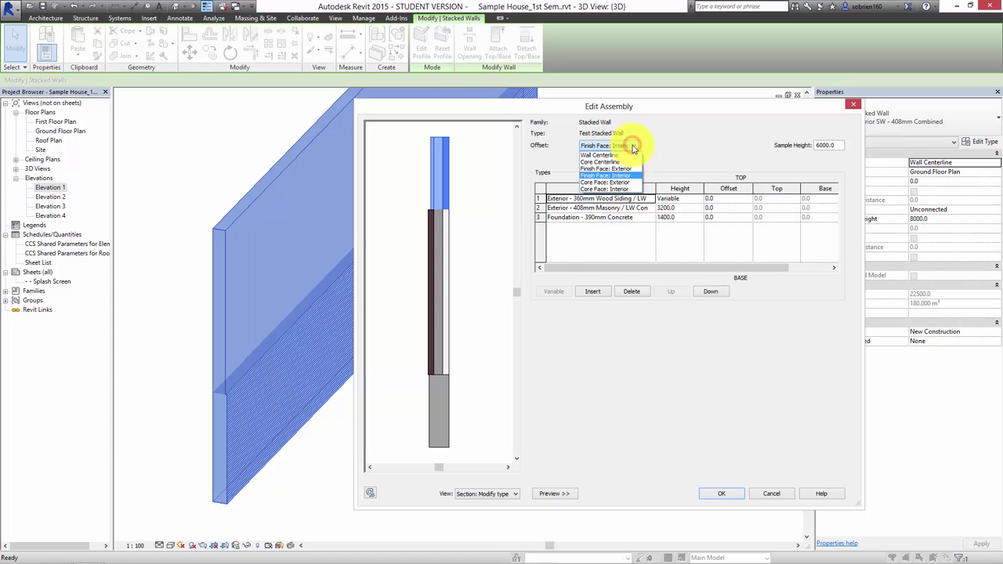
pyautogui.click(627, 167)
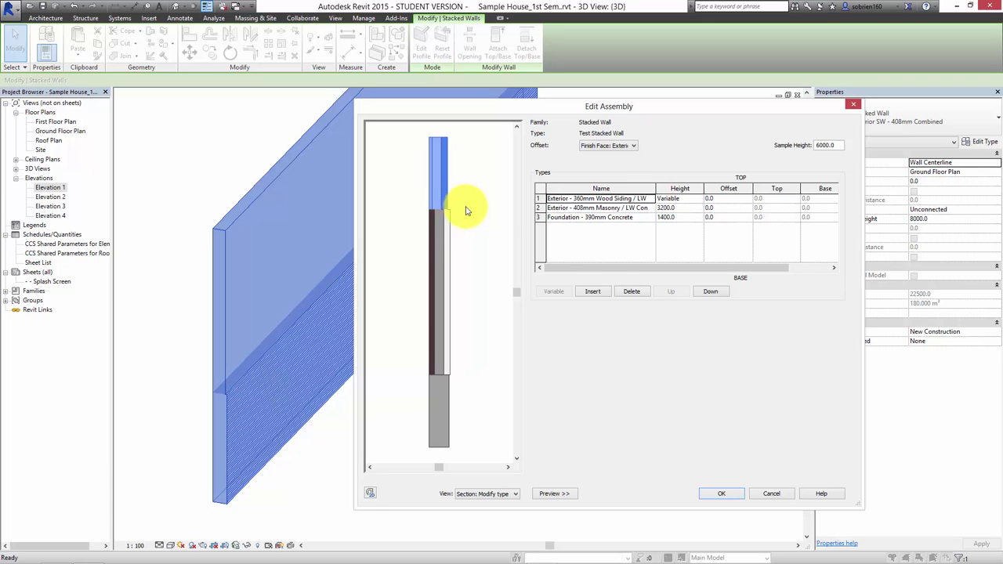
pyautogui.click(650, 204)
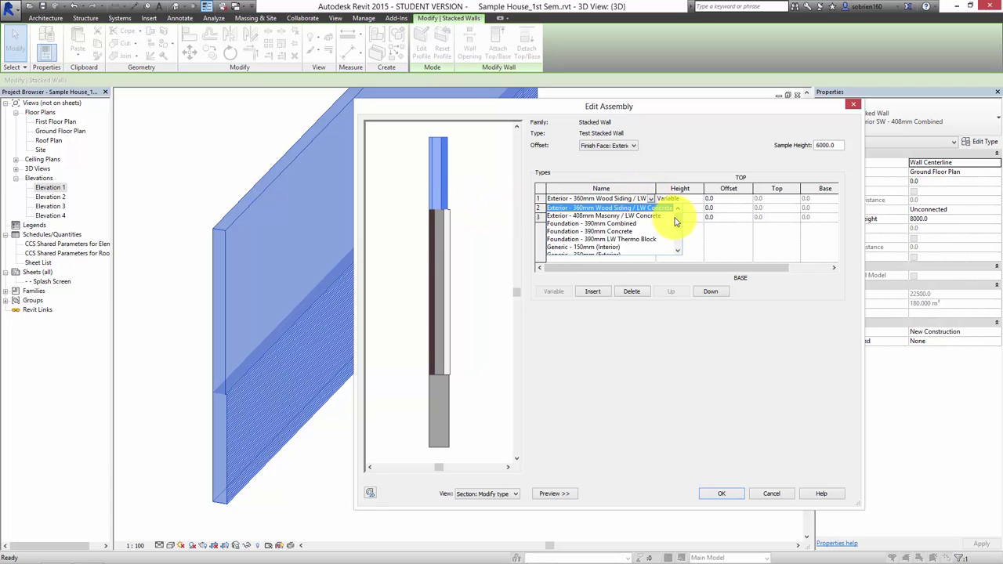
pyautogui.click(633, 146)
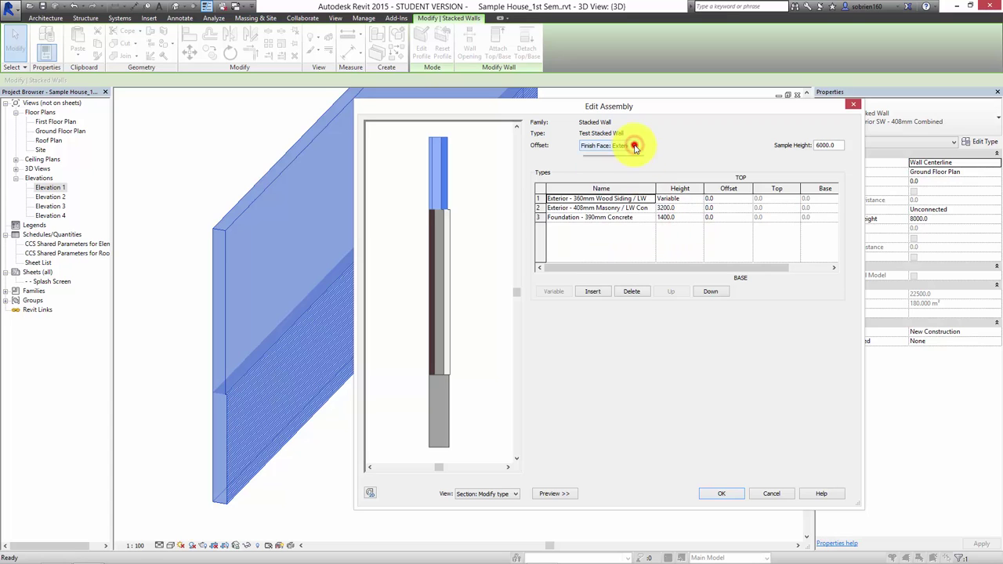
pyautogui.click(605, 175)
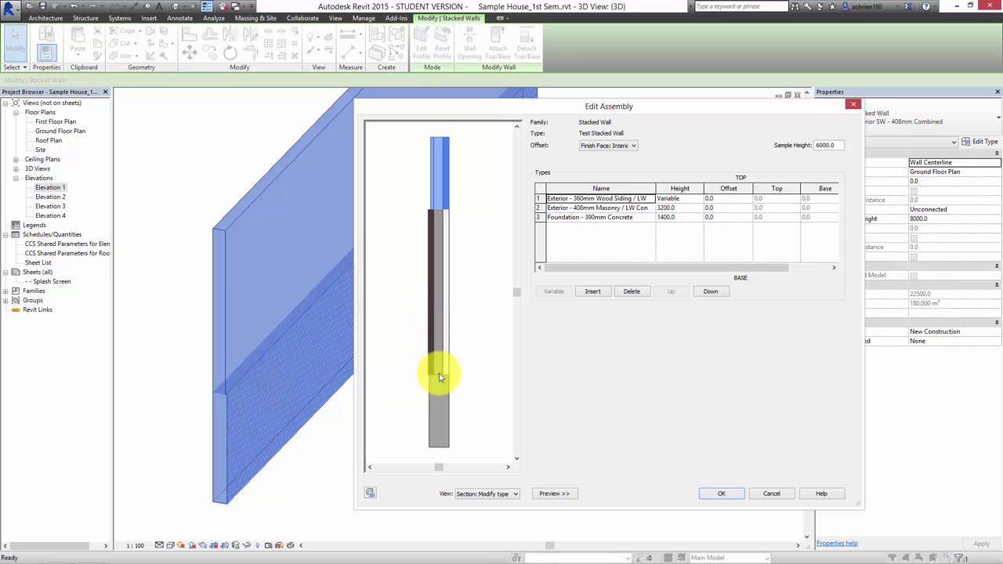
pyautogui.click(639, 218)
pyautogui.click(649, 218)
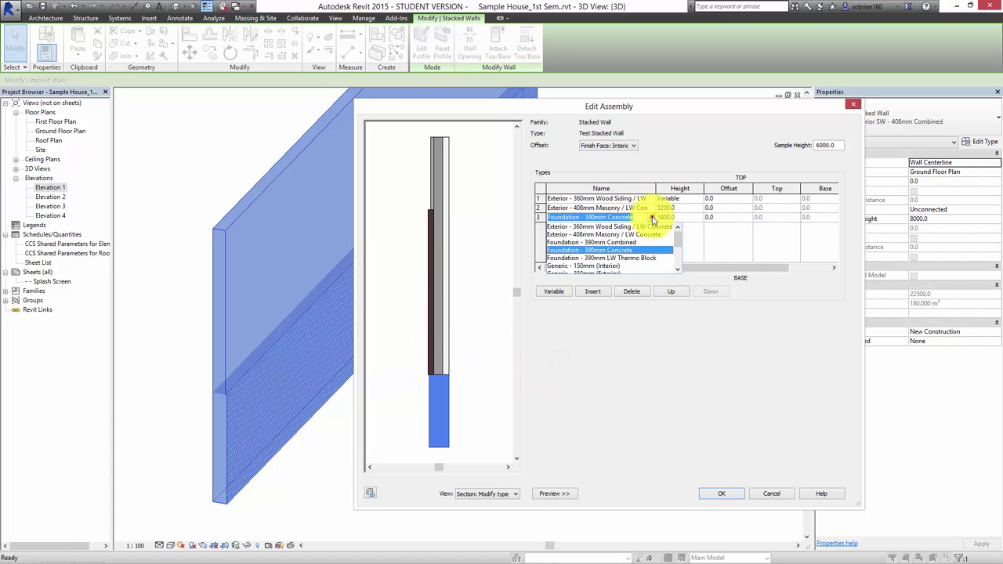
pyautogui.click(652, 221)
pyautogui.click(633, 146)
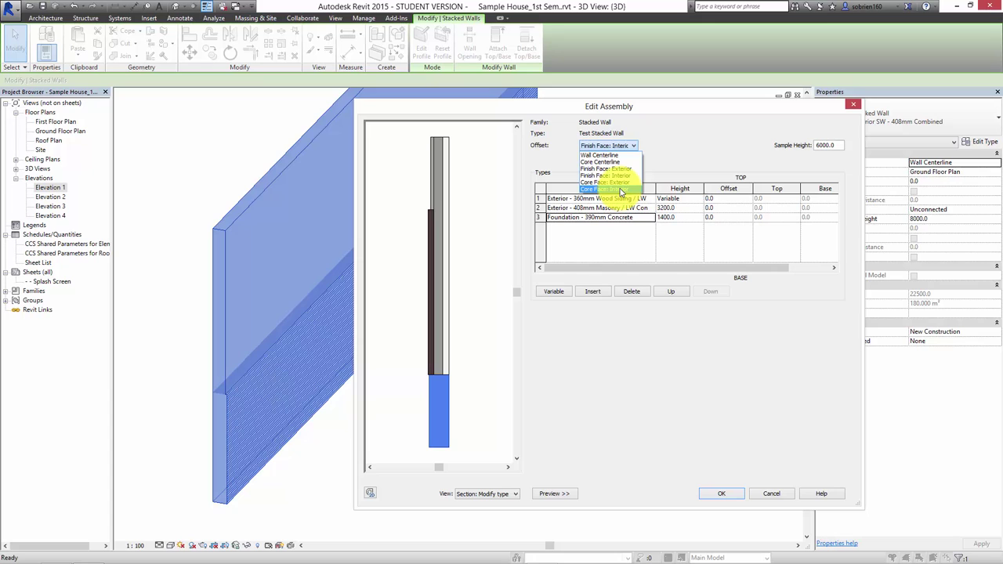
pyautogui.click(602, 161)
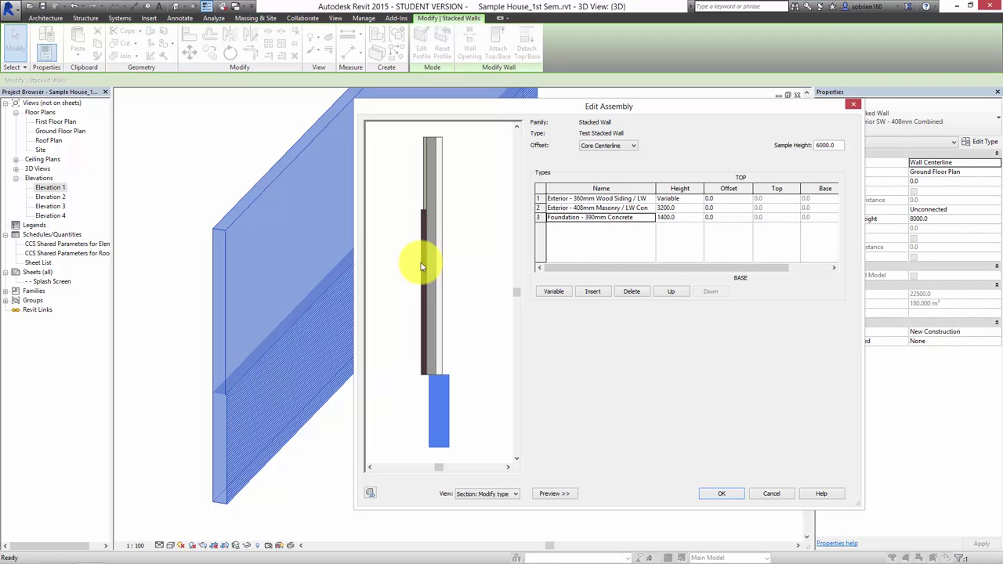
pyautogui.click(733, 493)
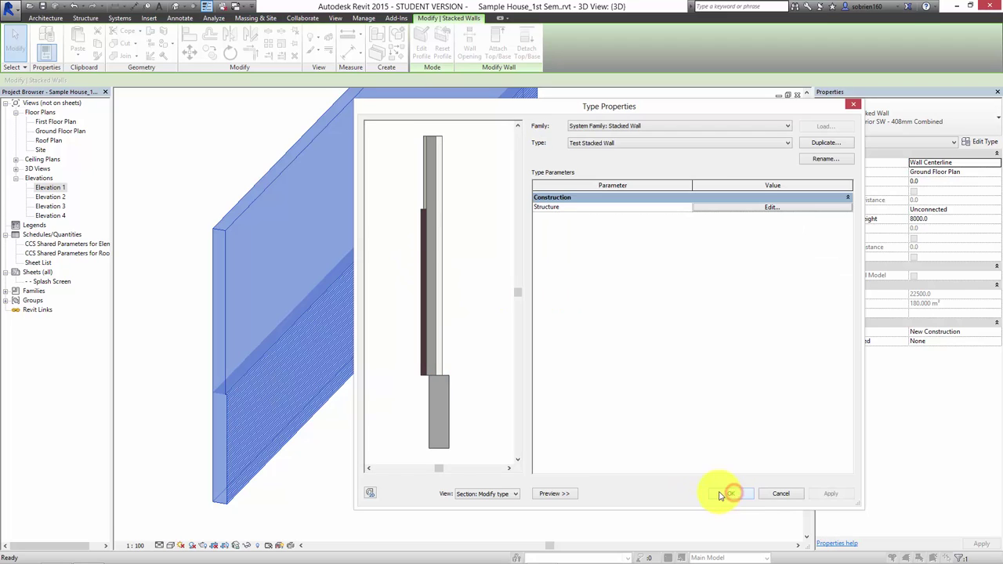
pyautogui.click(724, 493)
pyautogui.click(533, 444)
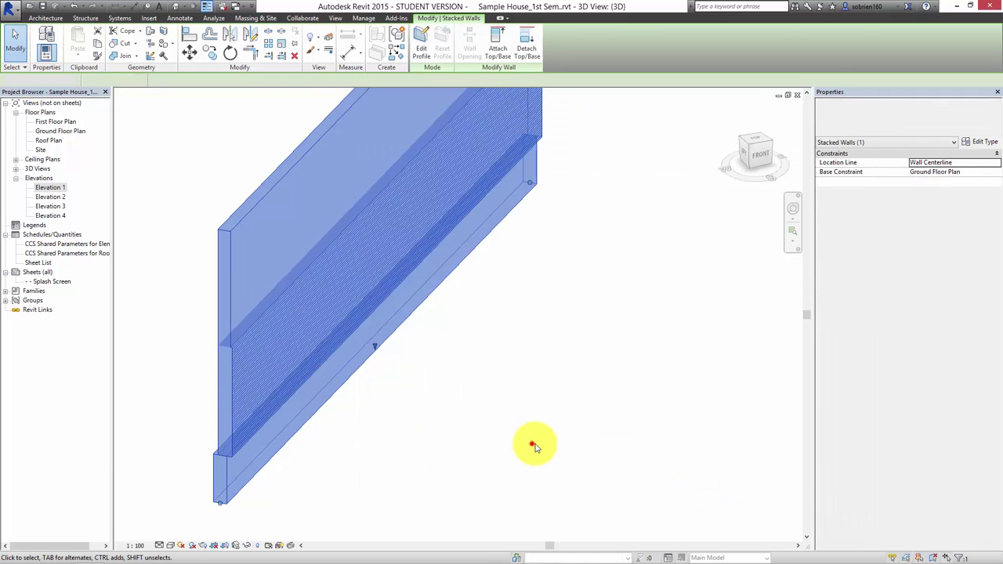
pyautogui.moveTo(323, 441)
pyautogui.keyDown('shift'); pyautogui.mouseDown(button='middle')
pyautogui.moveTo(347, 398)
pyautogui.moveTo(421, 410)
pyautogui.moveTo(392, 269)
pyautogui.mouseUp(button='middle'); pyautogui.keyUp('shift')
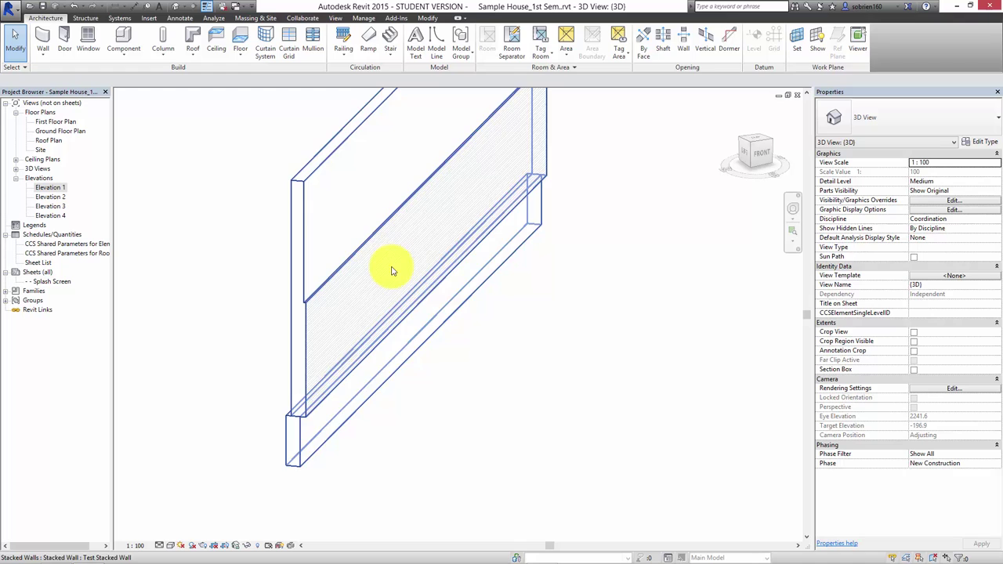
pyautogui.click(312, 184)
pyautogui.moveTo(369, 196); pyautogui.dragTo(353, 280, button='middle')
pyautogui.scroll(-2, 374, 167)
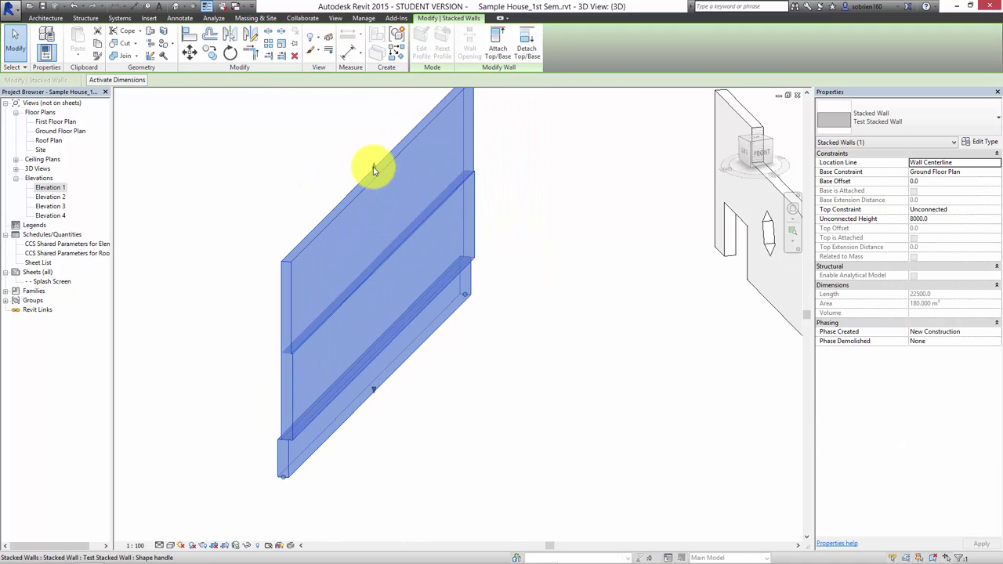
pyautogui.moveTo(374, 168)
pyautogui.mouseDown()
pyautogui.moveTo(372, 231)
pyautogui.moveTo(359, 212)
pyautogui.mouseUp()
pyautogui.click(571, 312)
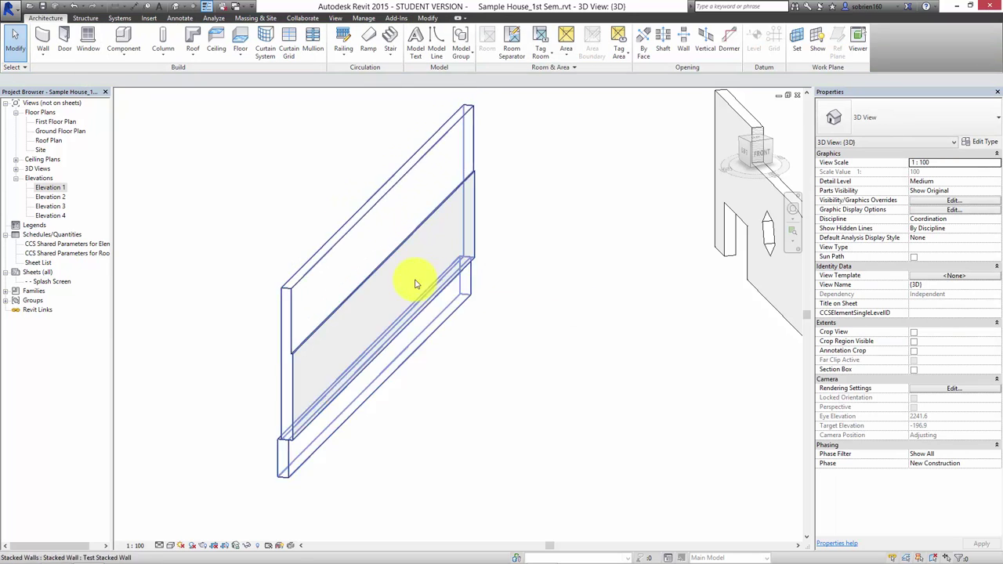
pyautogui.scroll(3, 415, 280)
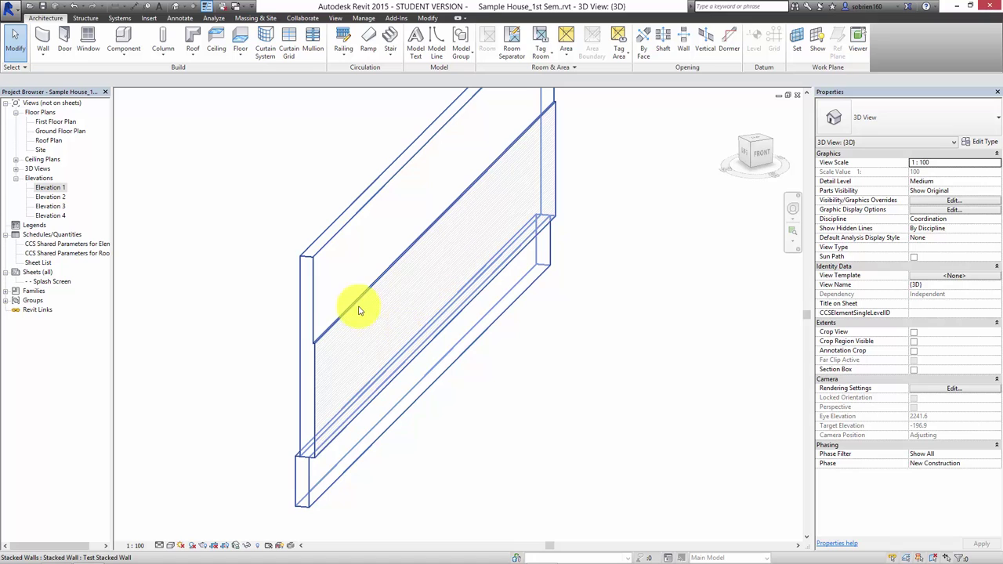
pyautogui.click(171, 545)
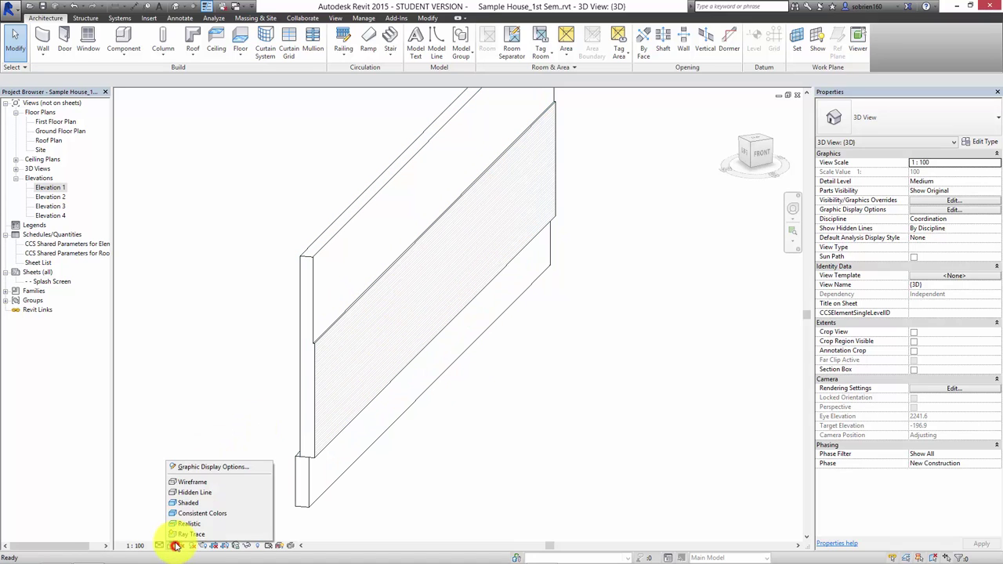
pyautogui.click(182, 520)
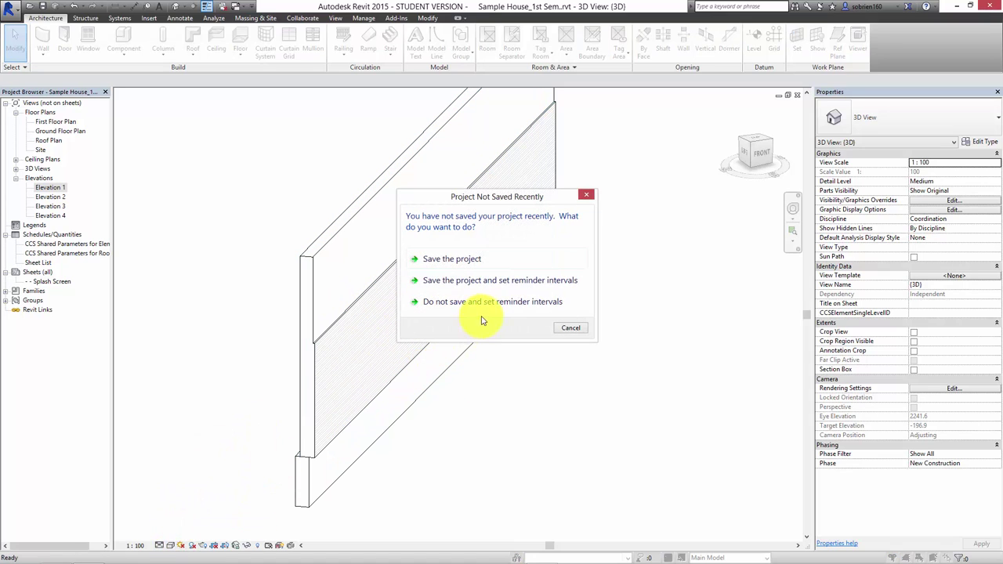
pyautogui.click(492, 263)
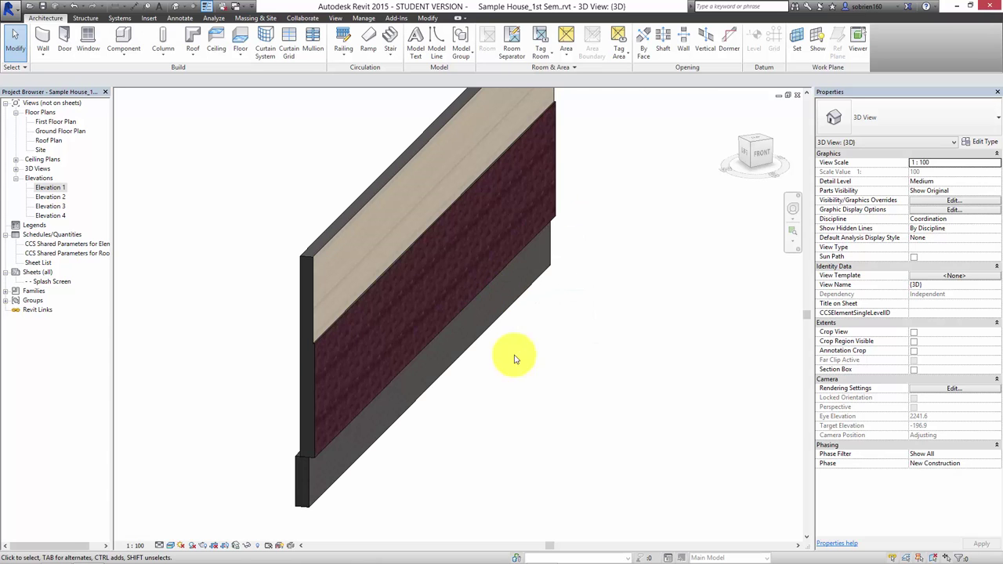
pyautogui.scroll(2, 411, 345)
pyautogui.scroll(2, 416, 372)
pyautogui.scroll(3, 259, 259)
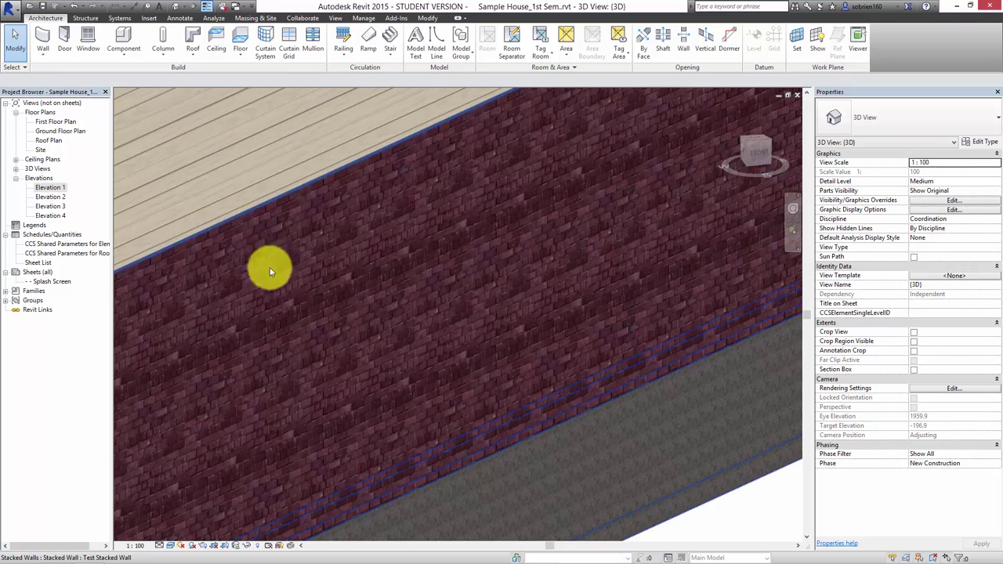
pyautogui.scroll(-3, 463, 336)
pyautogui.moveTo(463, 336)
pyautogui.keyDown('shift'); pyautogui.mouseDown(button='middle')
pyautogui.moveTo(447, 271)
pyautogui.moveTo(431, 253)
pyautogui.moveTo(437, 370)
pyautogui.moveTo(403, 324)
pyautogui.moveTo(425, 336)
pyautogui.moveTo(332, 263)
pyautogui.mouseUp(button='middle'); pyautogui.keyUp('shift')
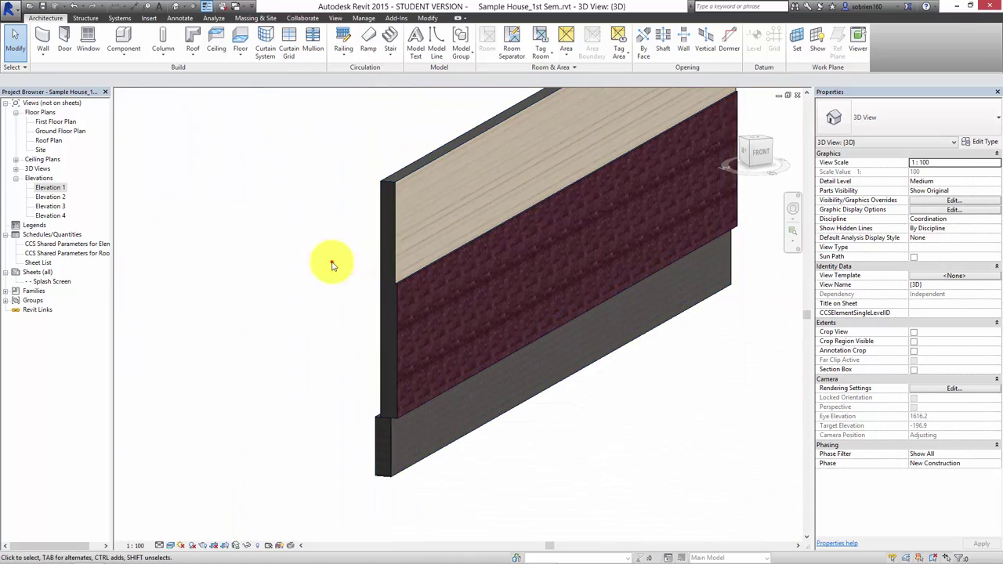
# Start the Wall tool with the Test Stacked Wall type selected.
pyautogui.click(47, 41)
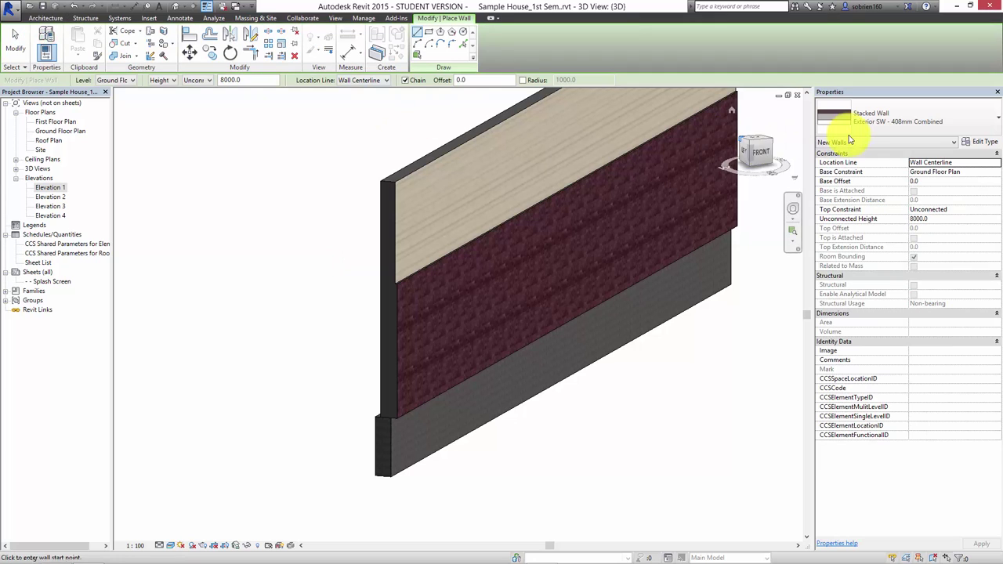
pyautogui.click(968, 127)
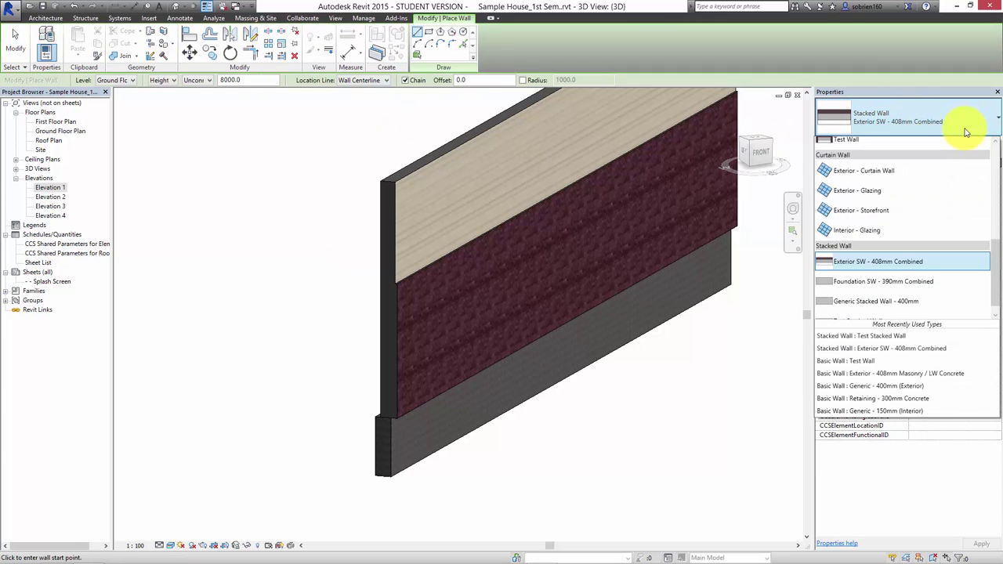
pyautogui.scroll(-1, 995, 272)
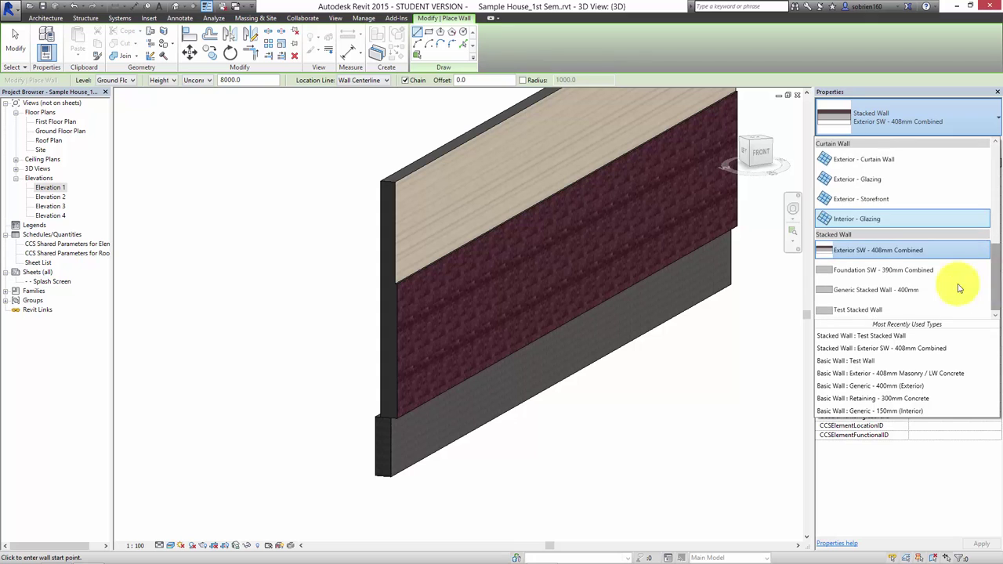
pyautogui.click(883, 306)
# Draw four walls as a closed rectangle beside the test walls and frame them in view.
pyautogui.scroll(-3, 673, 322)
pyautogui.scroll(-2, 609, 347)
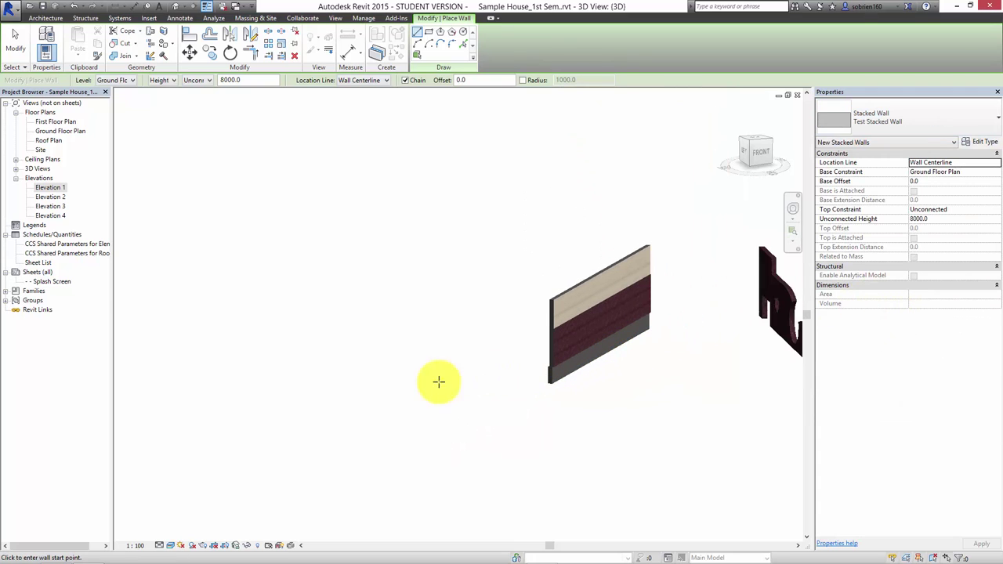
pyautogui.click(219, 373)
pyautogui.click(348, 264)
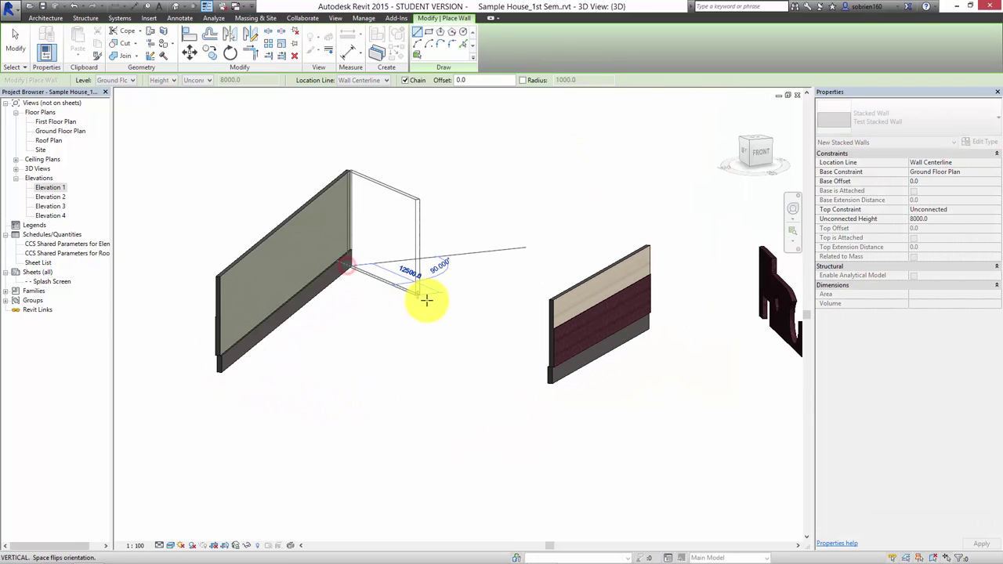
pyautogui.click(375, 419)
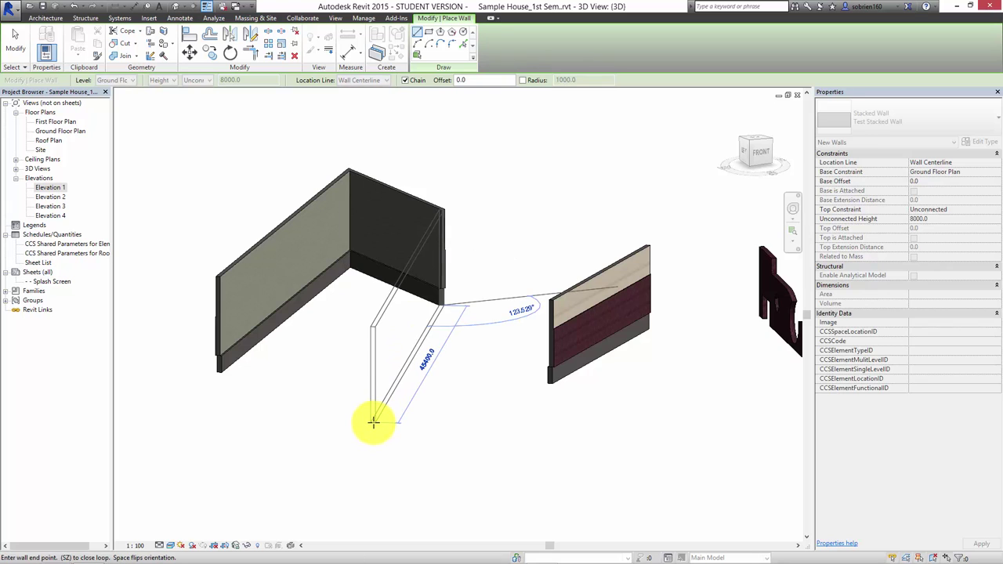
pyautogui.click(257, 381)
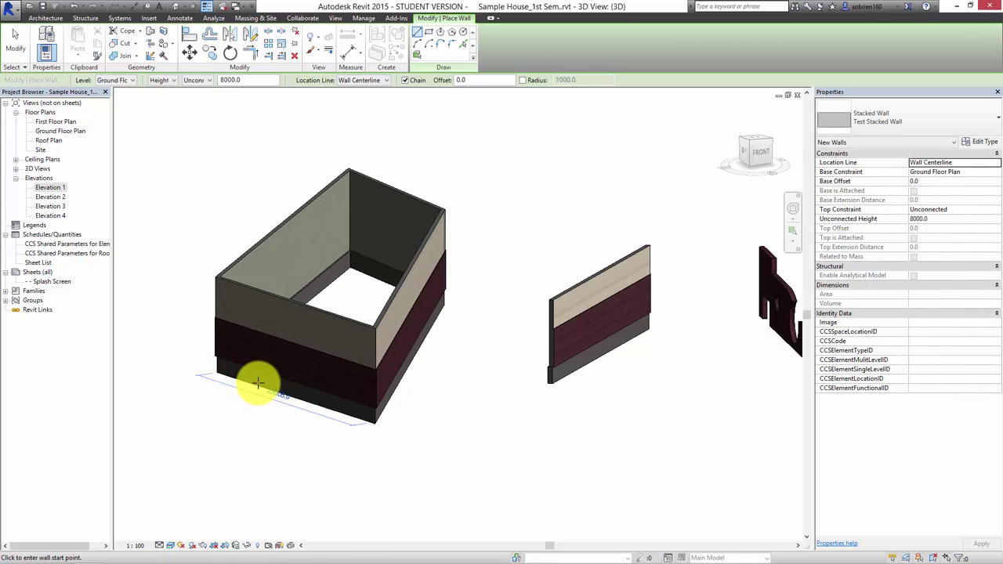
pyautogui.press('Escape')
pyautogui.press('Escape')
pyautogui.scroll(5, 476, 344)
pyautogui.scroll(-2, 479, 345)
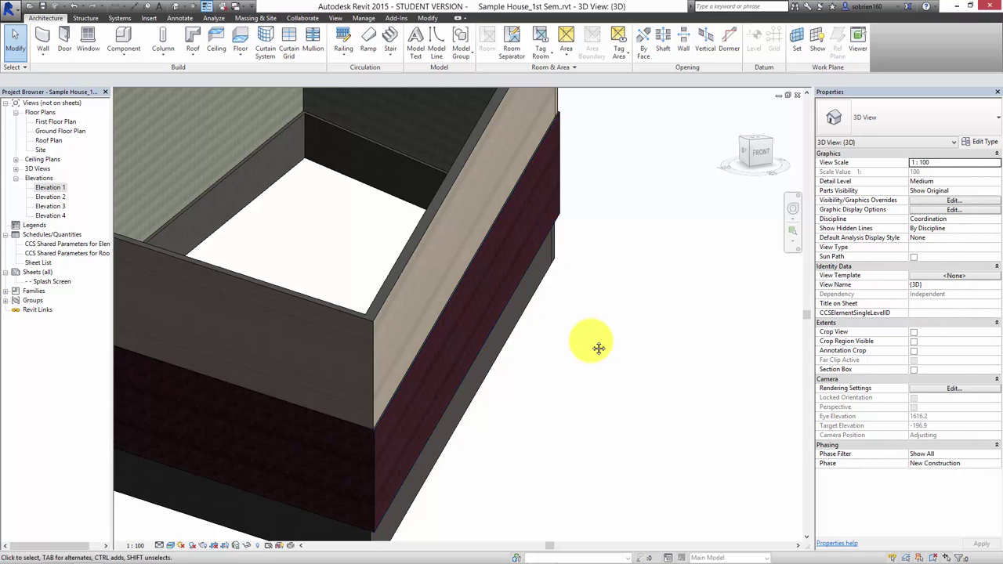
pyautogui.scroll(-2, 591, 353)
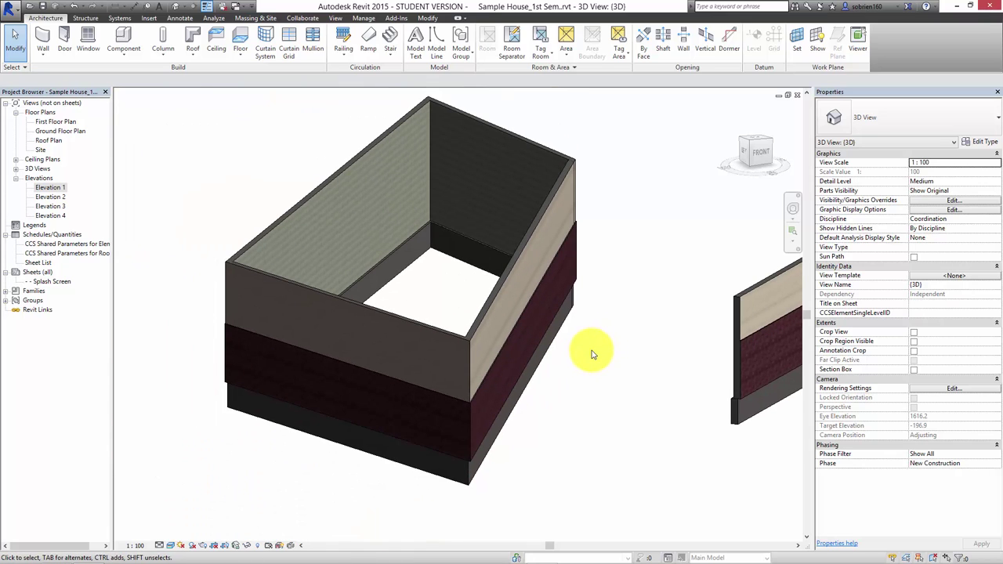
pyautogui.scroll(-2, 667, 255)
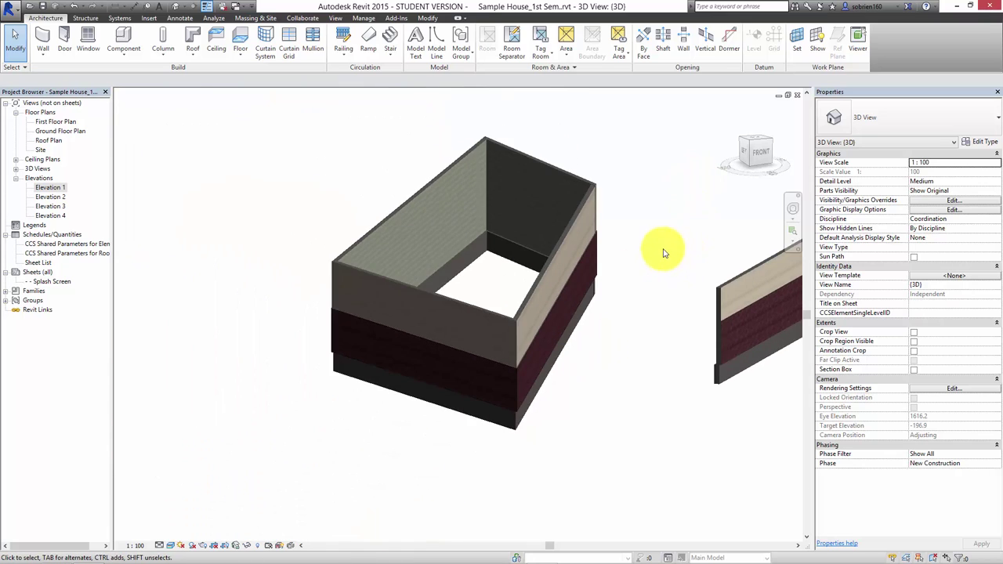
pyautogui.moveTo(664, 246)
pyautogui.mouseDown(button='middle')
pyautogui.moveTo(643, 268)
pyautogui.moveTo(531, 268)
pyautogui.mouseUp(button='middle')
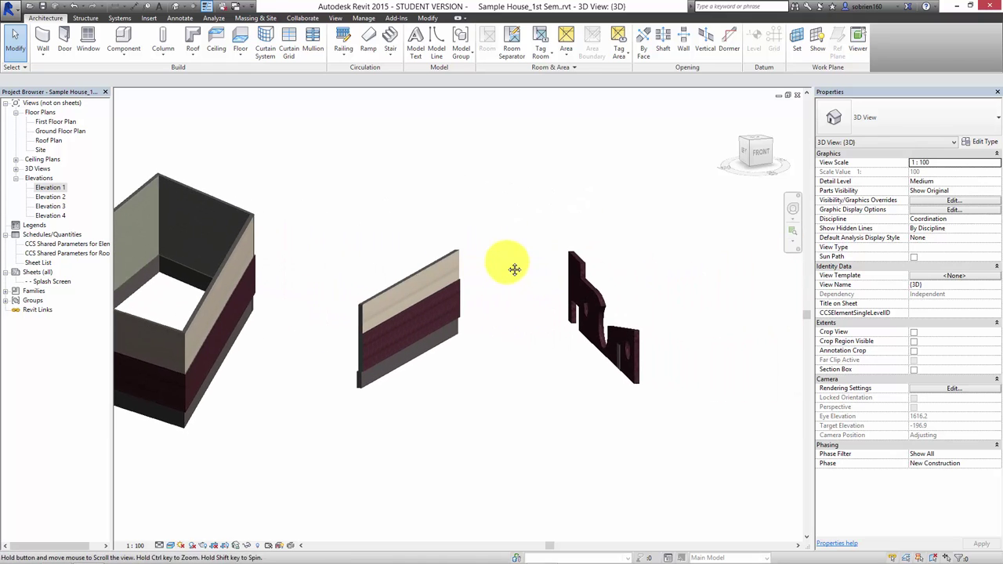
pyautogui.moveTo(542, 275); pyautogui.dragTo(523, 270, button='middle')
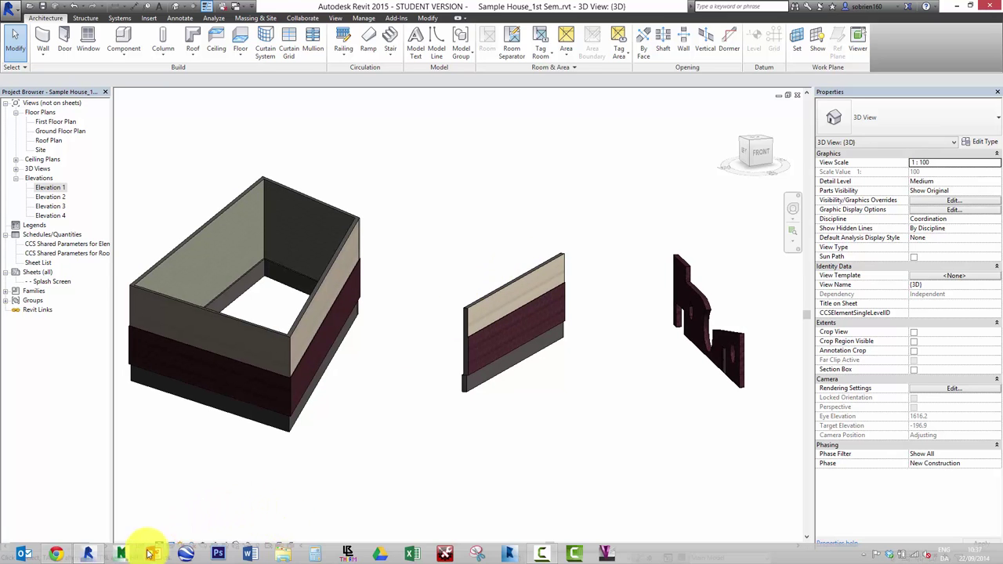
pyautogui.click(55, 551)
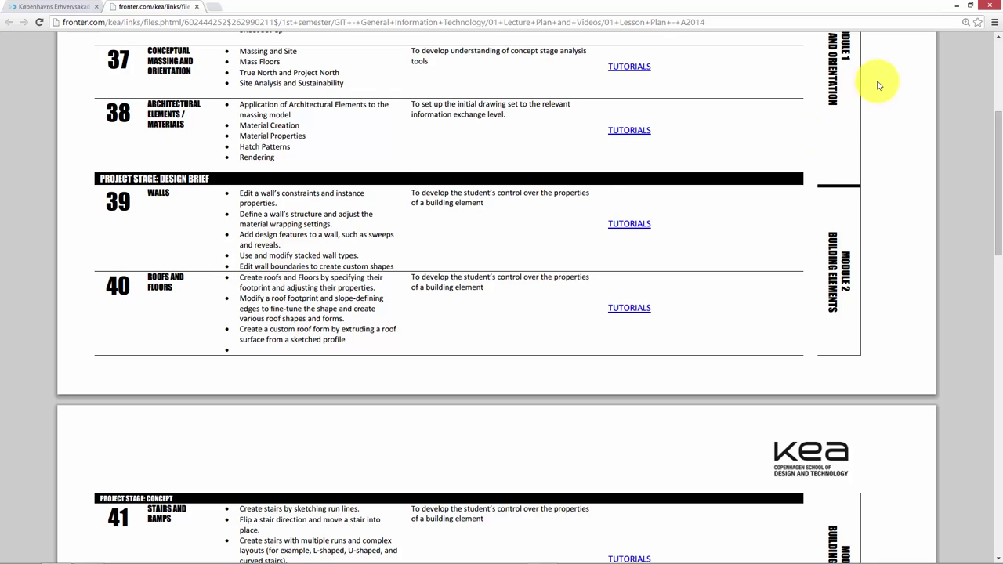
pyautogui.click(956, 5)
pyautogui.click(599, 362)
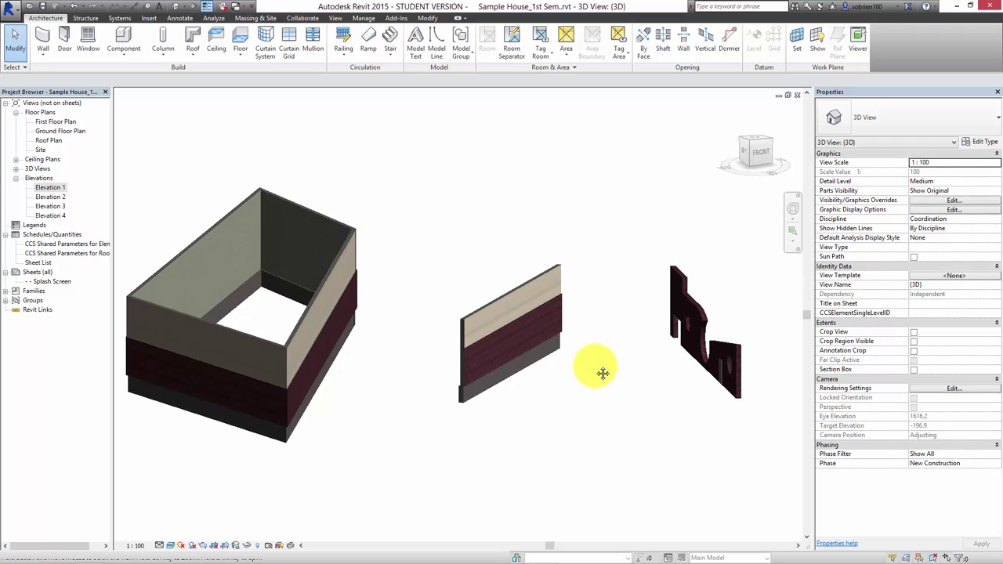
# Switch the 3D view's visual style to Hidden Line.
pyautogui.moveTo(606, 363)
pyautogui.mouseDown(button='middle')
pyautogui.moveTo(549, 386)
pyautogui.moveTo(455, 384)
pyautogui.moveTo(522, 384)
pyautogui.moveTo(488, 385)
pyautogui.moveTo(519, 376)
pyautogui.moveTo(641, 406)
pyautogui.moveTo(504, 373)
pyautogui.moveTo(548, 371)
pyautogui.moveTo(437, 475)
pyautogui.moveTo(418, 374)
pyautogui.moveTo(491, 382)
pyautogui.moveTo(470, 358)
pyautogui.moveTo(520, 370)
pyautogui.moveTo(649, 358)
pyautogui.moveTo(493, 381)
pyautogui.moveTo(598, 385)
pyautogui.moveTo(460, 365)
pyautogui.moveTo(348, 323)
pyautogui.moveTo(372, 316)
pyautogui.moveTo(544, 336)
pyautogui.moveTo(546, 354)
pyautogui.moveTo(573, 358)
pyautogui.moveTo(591, 358)
pyautogui.moveTo(639, 326)
pyautogui.moveTo(587, 374)
pyautogui.moveTo(589, 391)
pyautogui.moveTo(588, 367)
pyautogui.mouseUp(button='middle')
pyautogui.scroll(2, 588, 367)
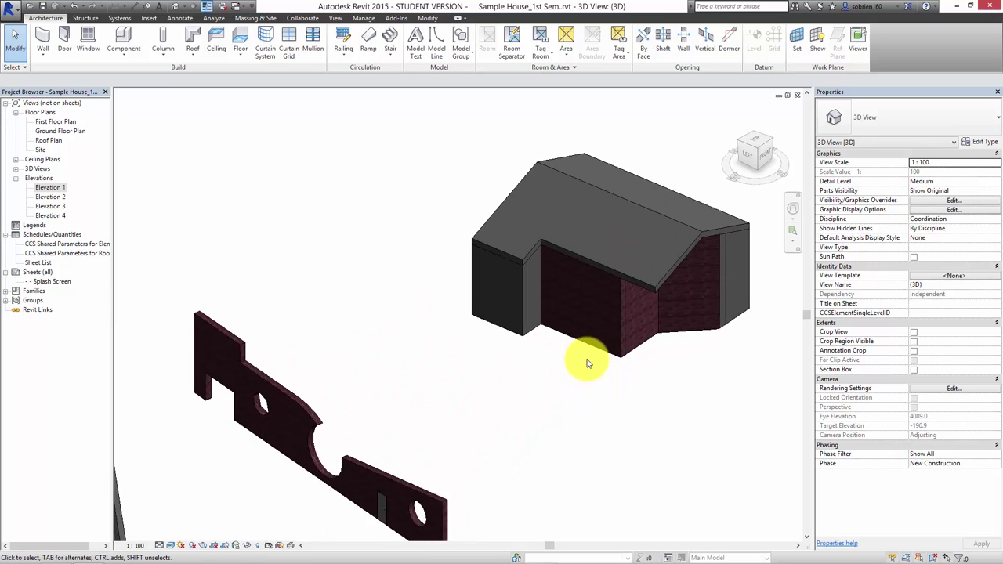
pyautogui.scroll(2, 587, 365)
pyautogui.scroll(2, 585, 377)
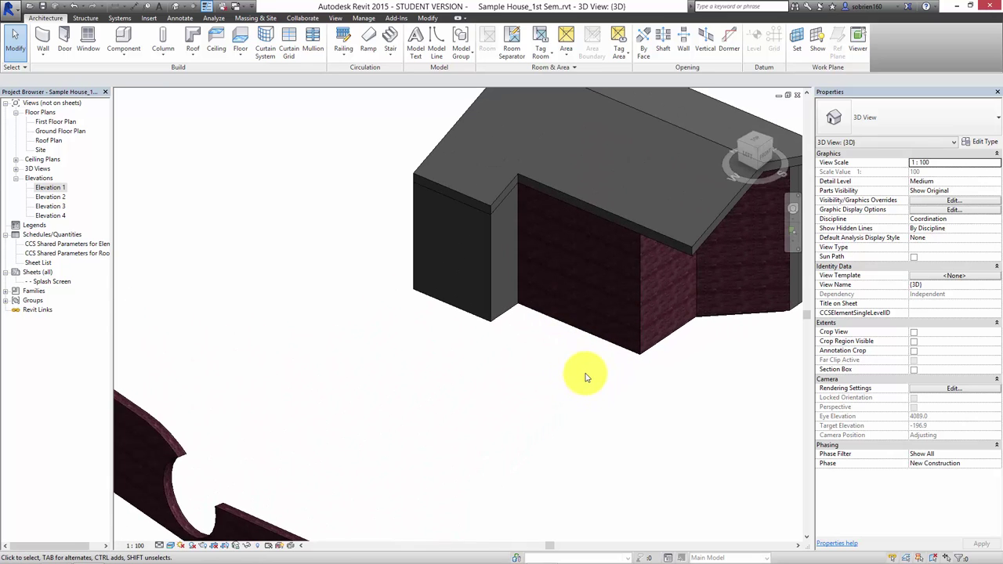
pyautogui.click(169, 546)
pyautogui.click(189, 494)
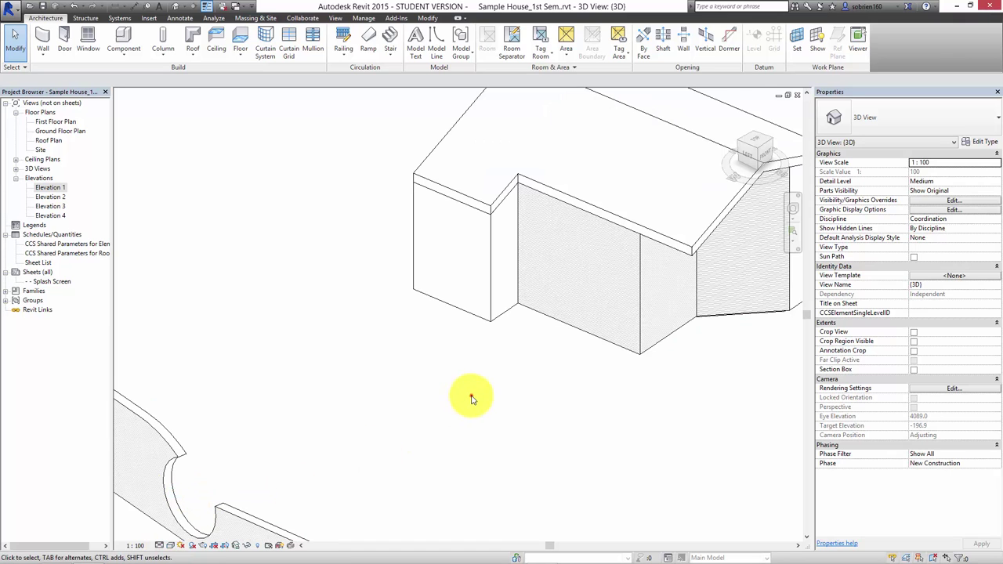
# Select the recessed front house wall and open its wall type's Structure layers.
pyautogui.keyDown('shift'); pyautogui.moveTo(546, 311); pyautogui.dragTo(475, 428, button='middle'); pyautogui.keyUp('shift')
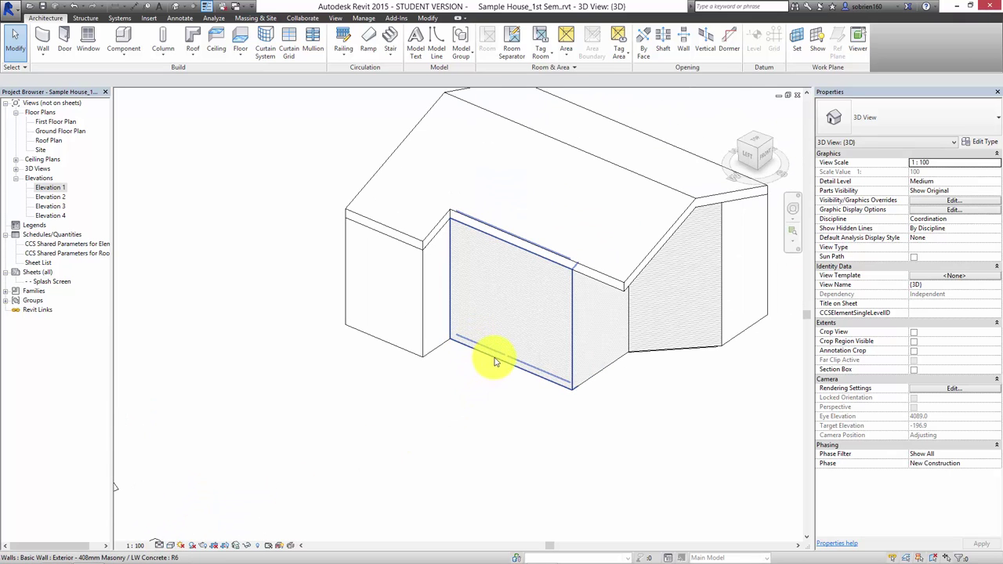
pyautogui.click(489, 360)
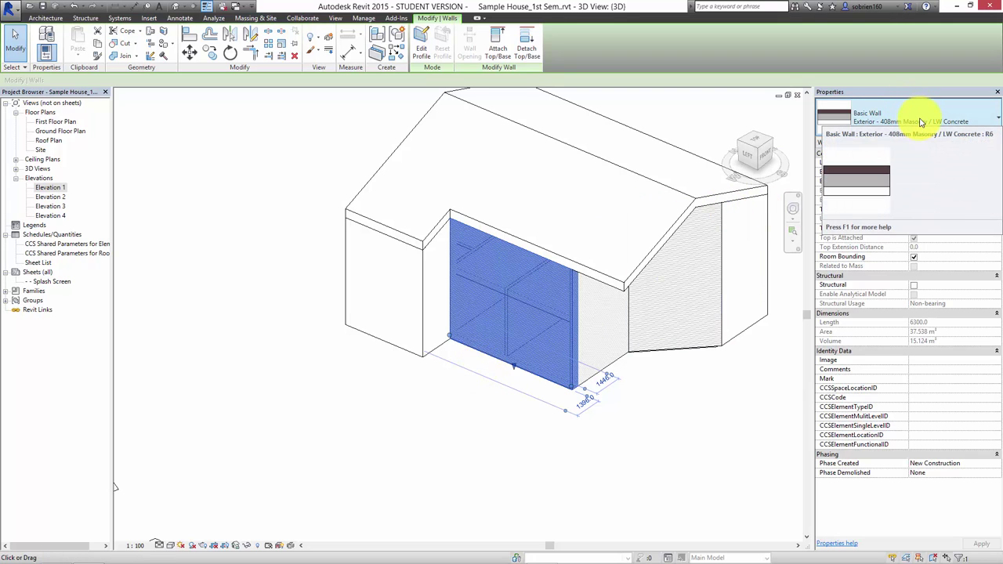
pyautogui.click(647, 409)
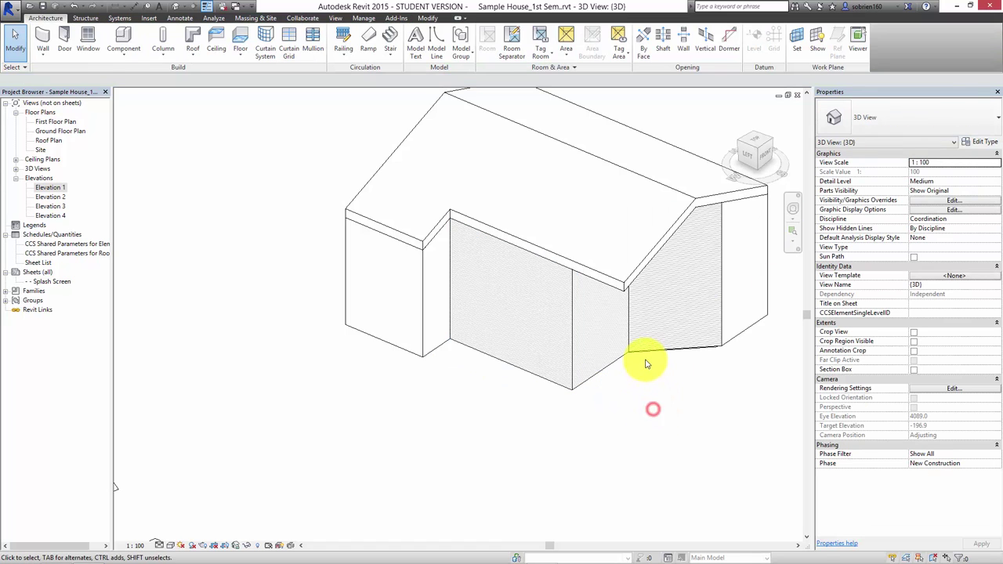
pyautogui.click(651, 350)
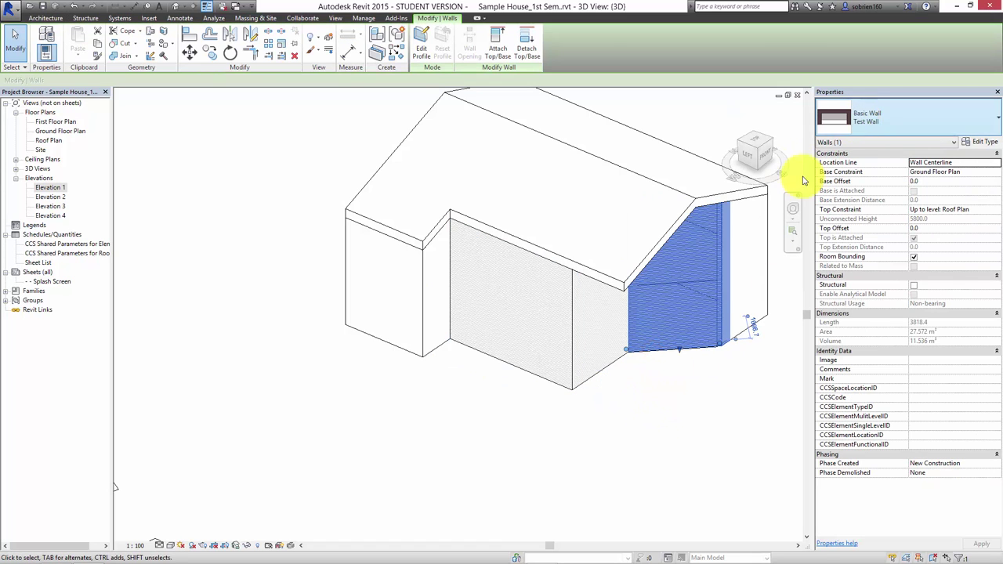
pyautogui.click(506, 480)
pyautogui.click(510, 370)
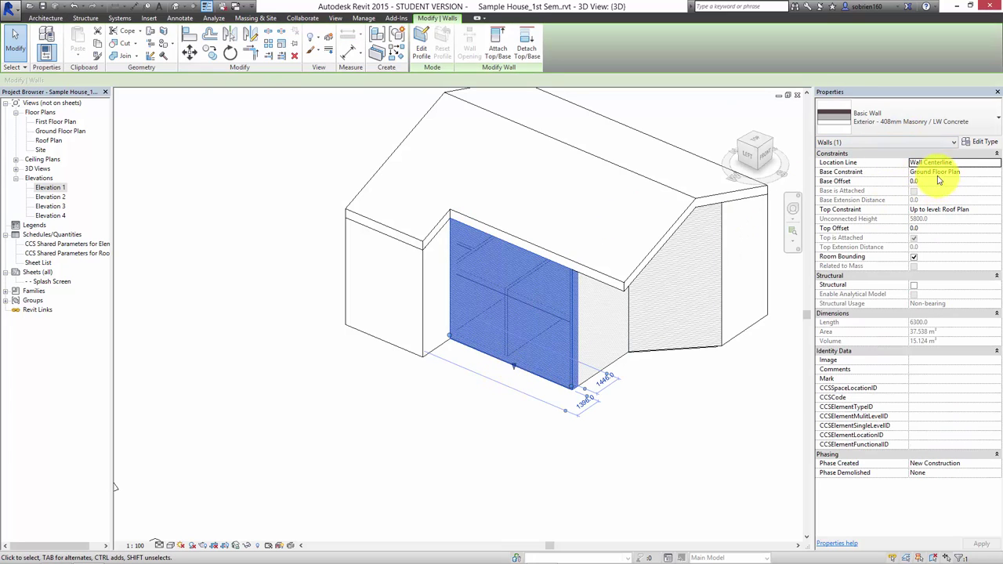
pyautogui.click(977, 144)
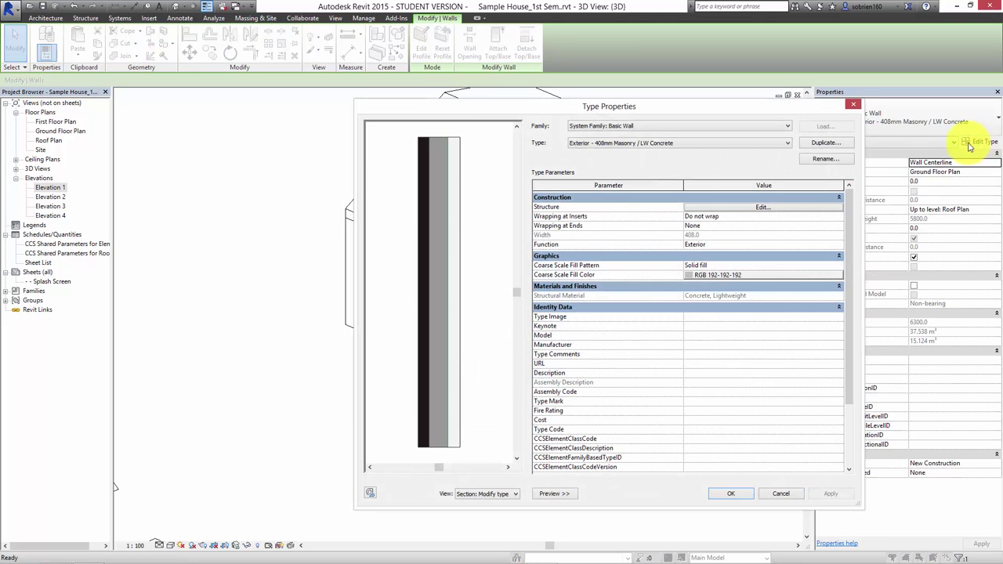
pyautogui.click(758, 208)
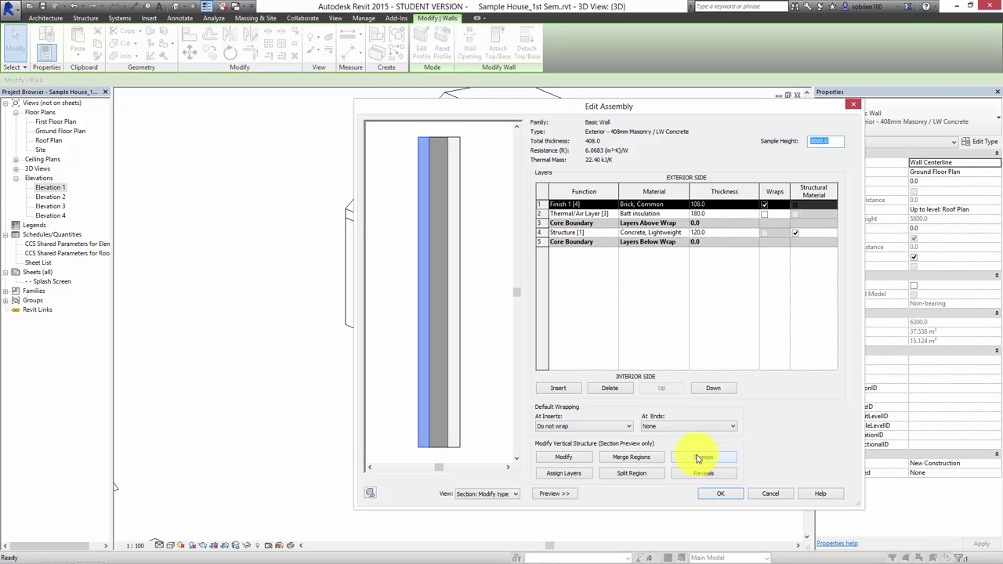
# Browse the Library, DanEDU, Conceptual Mass and Favorites folders for a sweep profile to load.
pyautogui.click(698, 459)
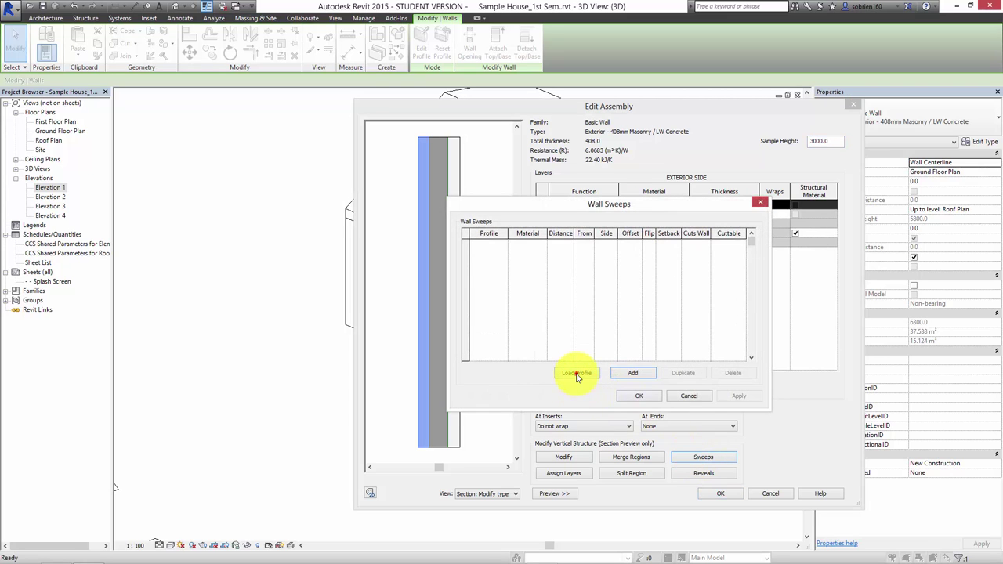
pyautogui.click(577, 374)
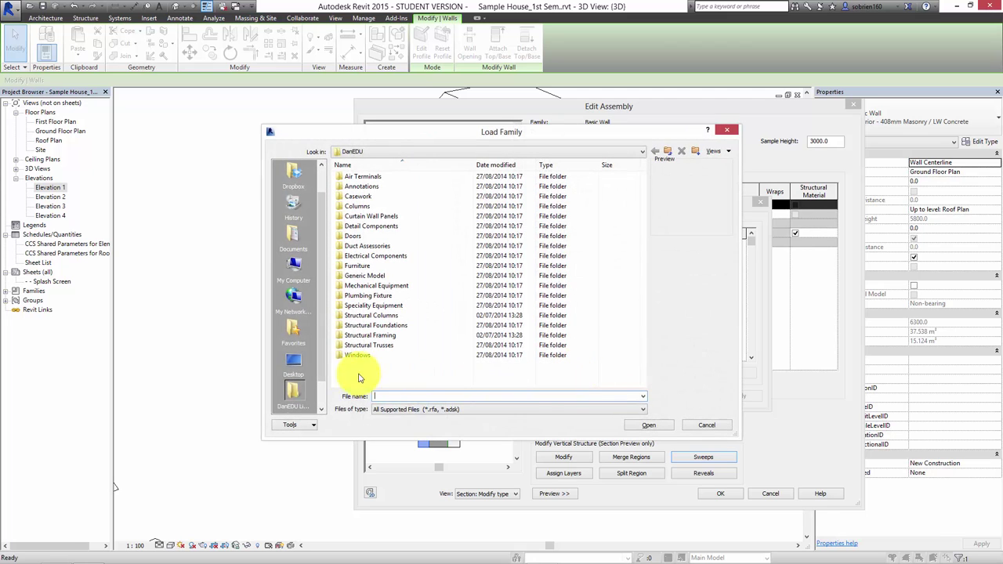
pyautogui.scroll(-1, 301, 387)
pyautogui.click(301, 388)
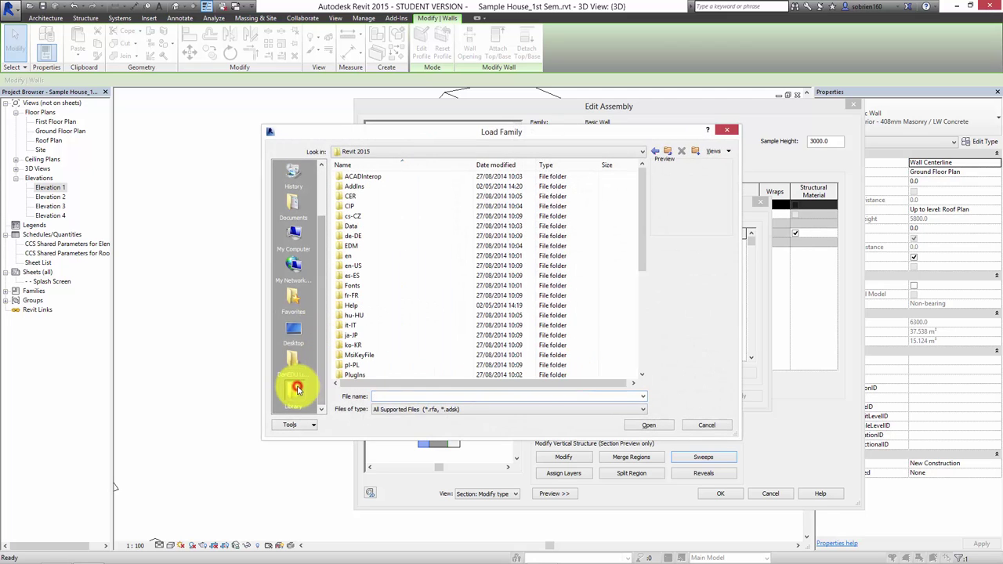
pyautogui.click(299, 361)
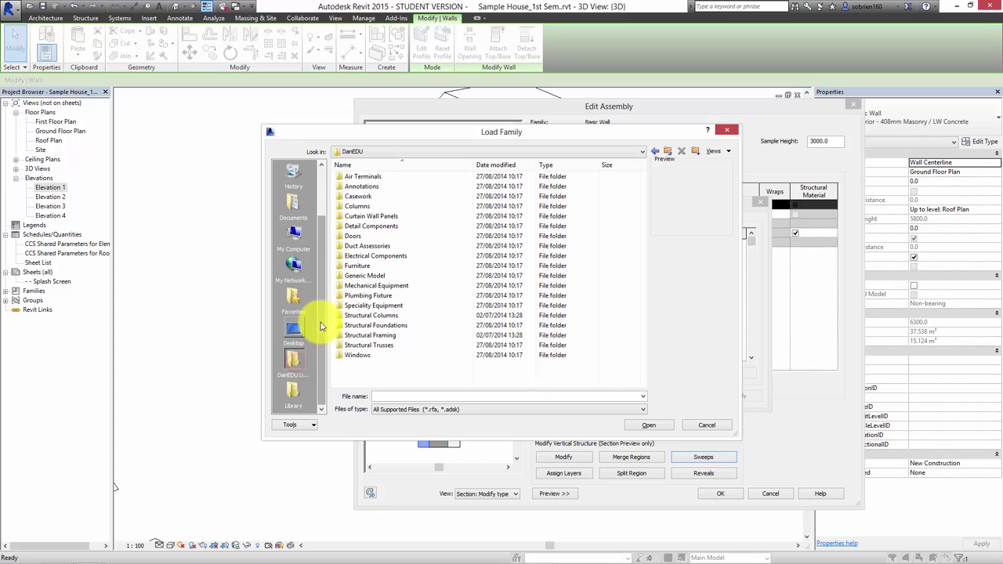
pyautogui.moveTo(321, 321); pyautogui.dragTo(325, 275)
pyautogui.click(292, 171)
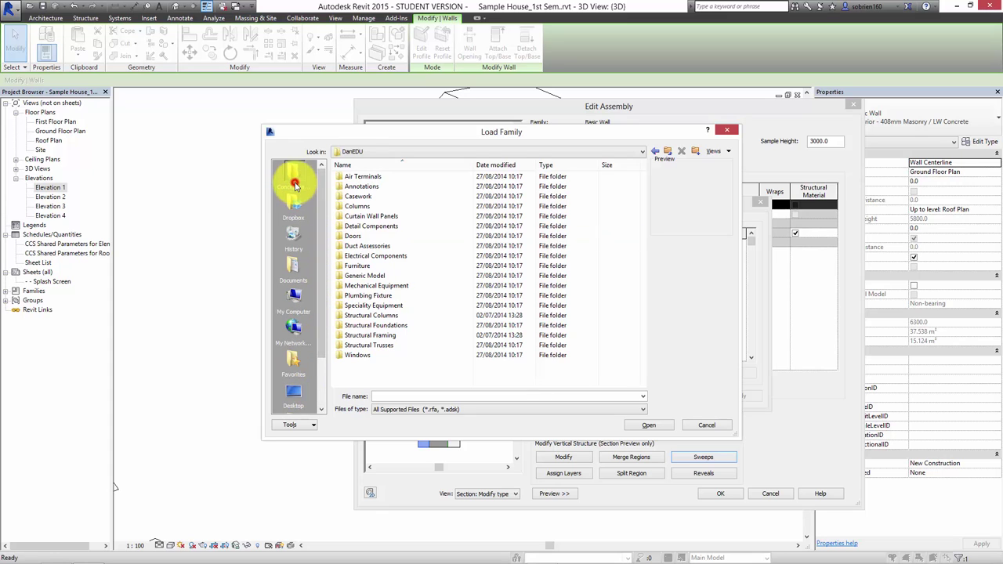
pyautogui.moveTo(319, 221); pyautogui.dragTo(321, 287)
pyautogui.click(301, 296)
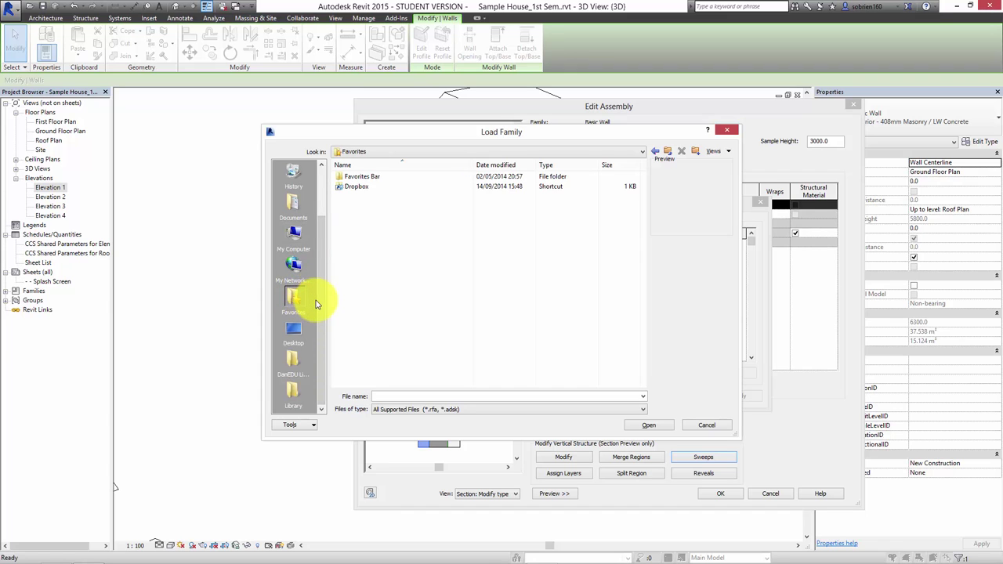
# Cancel the profile load and close Wall Sweeps, Edit Assembly and Type Properties, deselecting the wall.
pyautogui.click(700, 427)
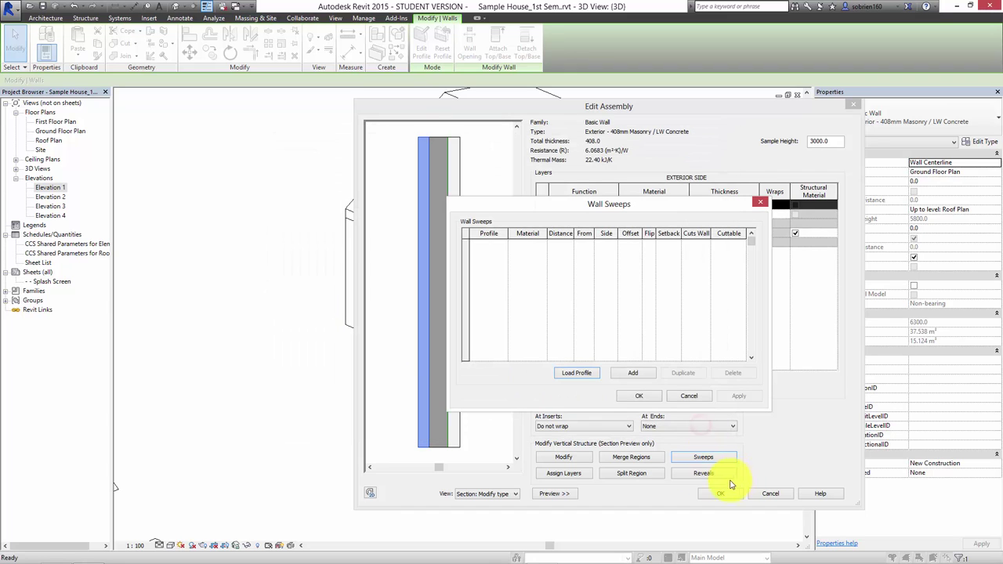
pyautogui.click(690, 396)
pyautogui.click(768, 494)
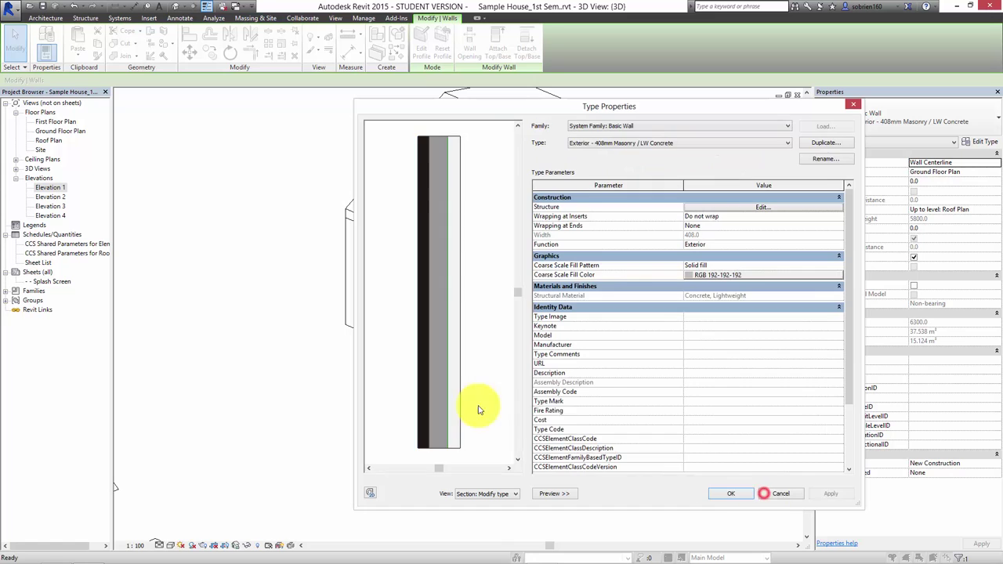
pyautogui.click(771, 496)
pyautogui.click(672, 488)
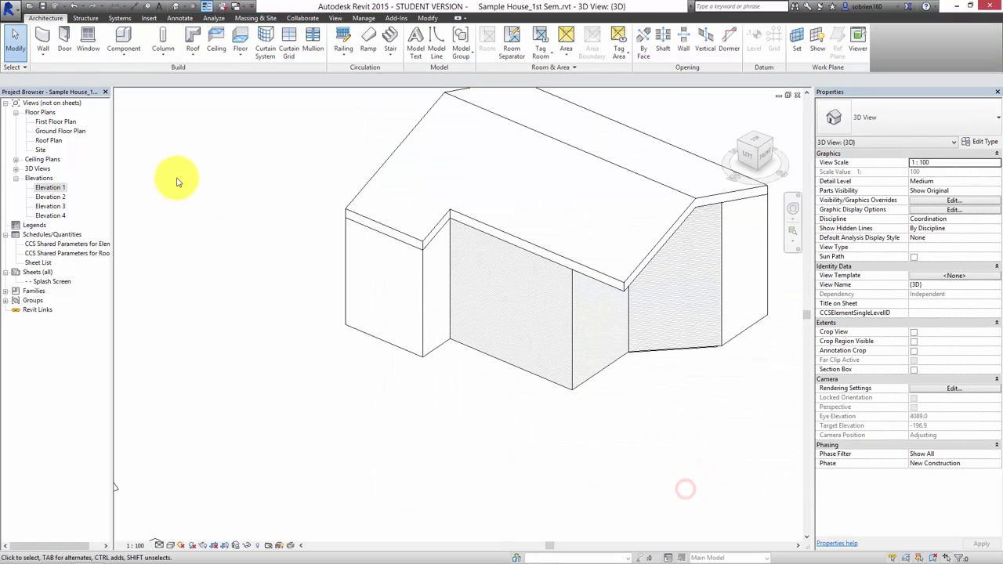
# Create a new family from Metric Profile.rft in the English templates folder, shown in list view.
pyautogui.click(13, 14)
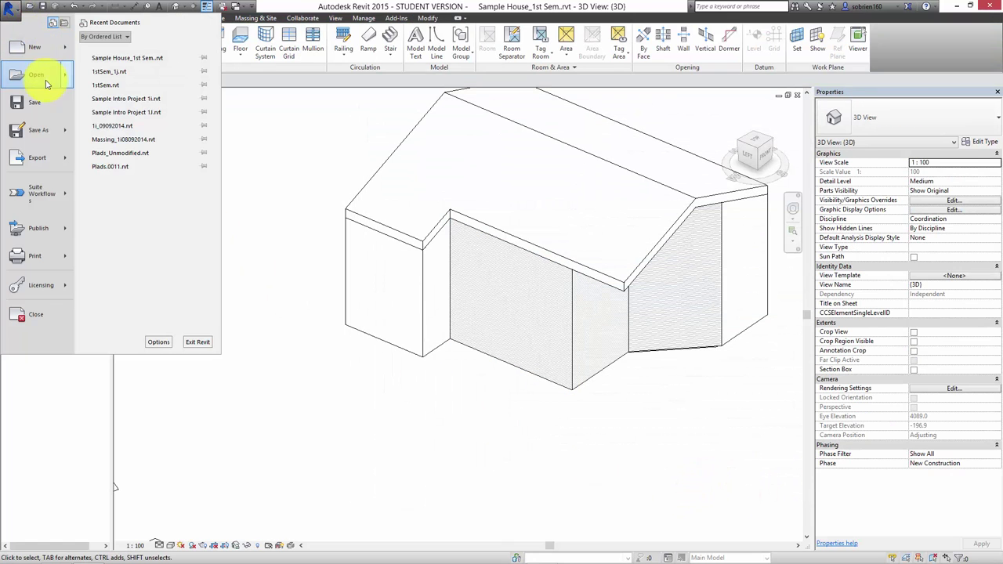
pyautogui.moveTo(36, 48)
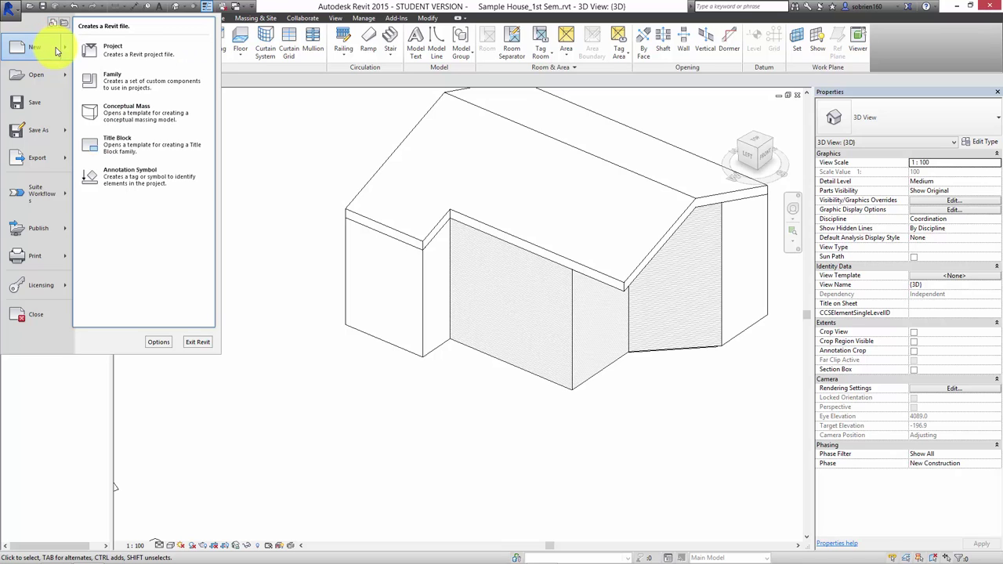
pyautogui.click(112, 78)
pyautogui.doubleClick(156, 203)
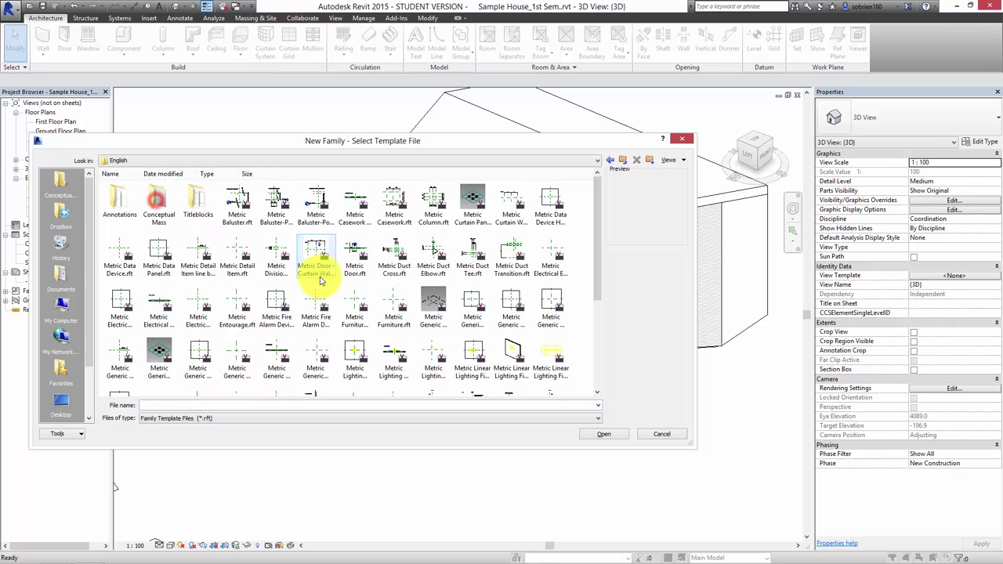
pyautogui.moveTo(598, 265); pyautogui.dragTo(598, 337)
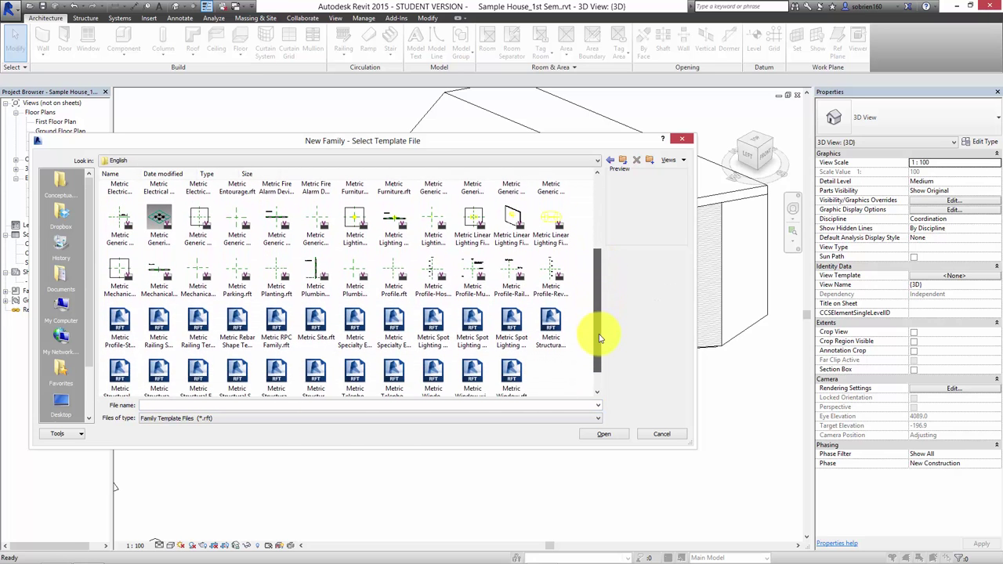
pyautogui.rightClick(576, 370)
pyautogui.moveTo(627, 406)
pyautogui.click(696, 424)
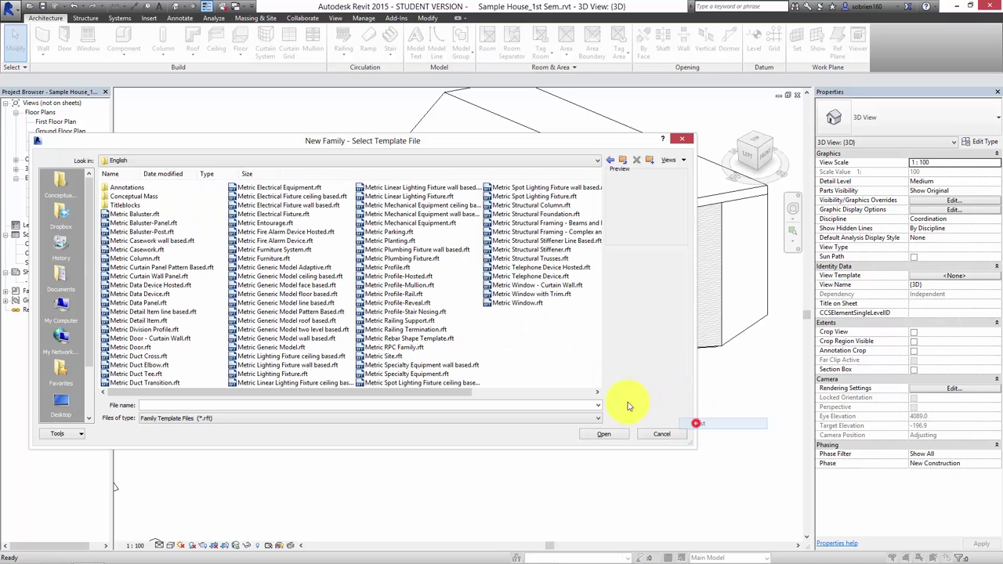
pyautogui.doubleClick(403, 266)
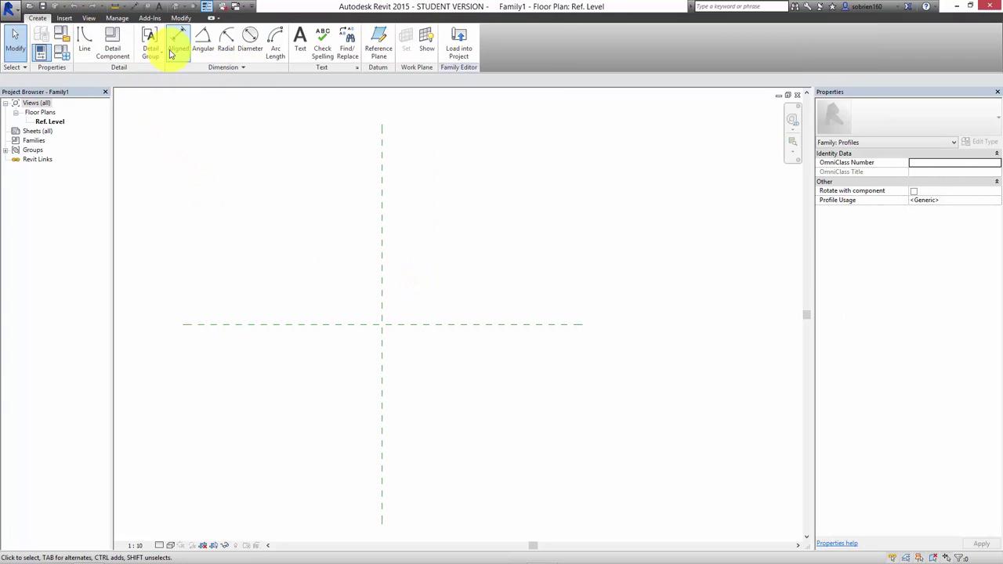
# Draw the 300-long top edge of the profile from the reference-plane intersection.
pyautogui.click(88, 49)
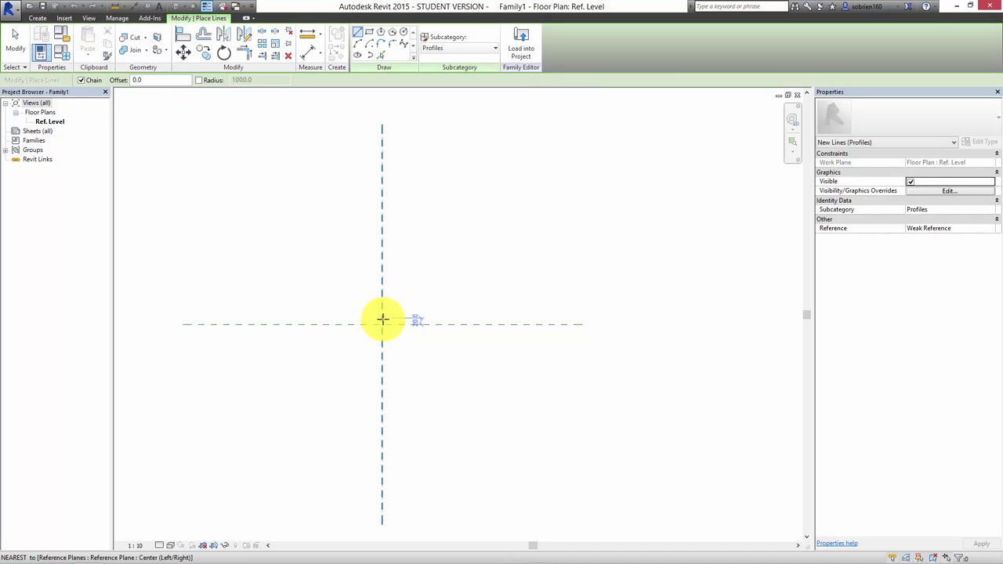
pyautogui.click(382, 323)
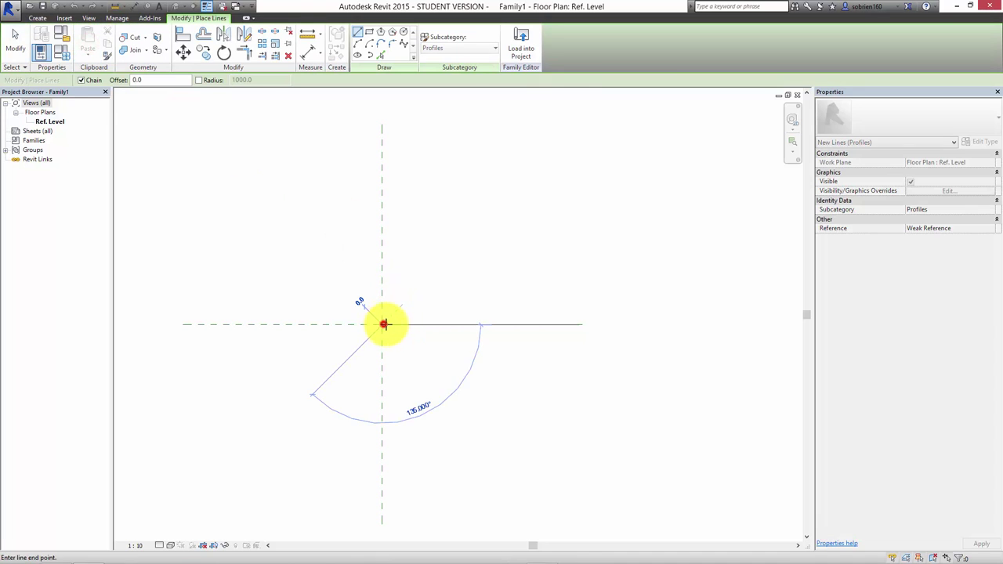
pyautogui.click(480, 326)
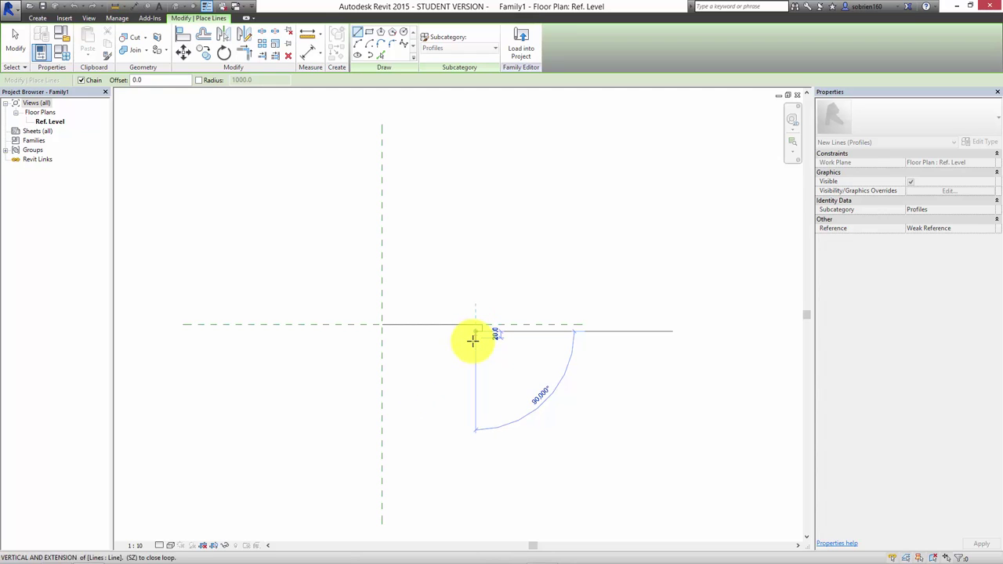
pyautogui.press('Escape')
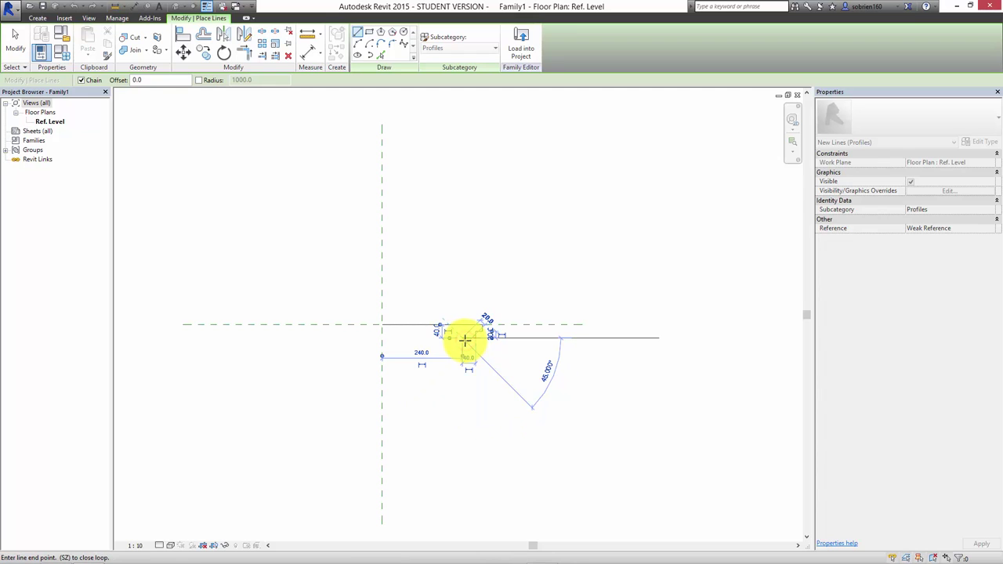
# Draw the curved cove as a start-end-radius arc below the step's end.
pyautogui.click(361, 61)
pyautogui.click(463, 338)
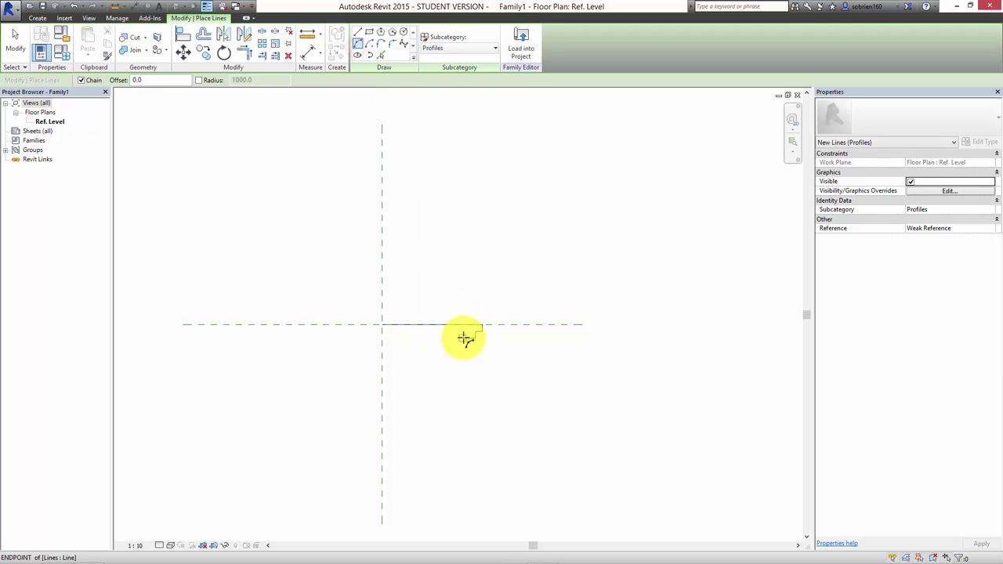
pyautogui.click(440, 373)
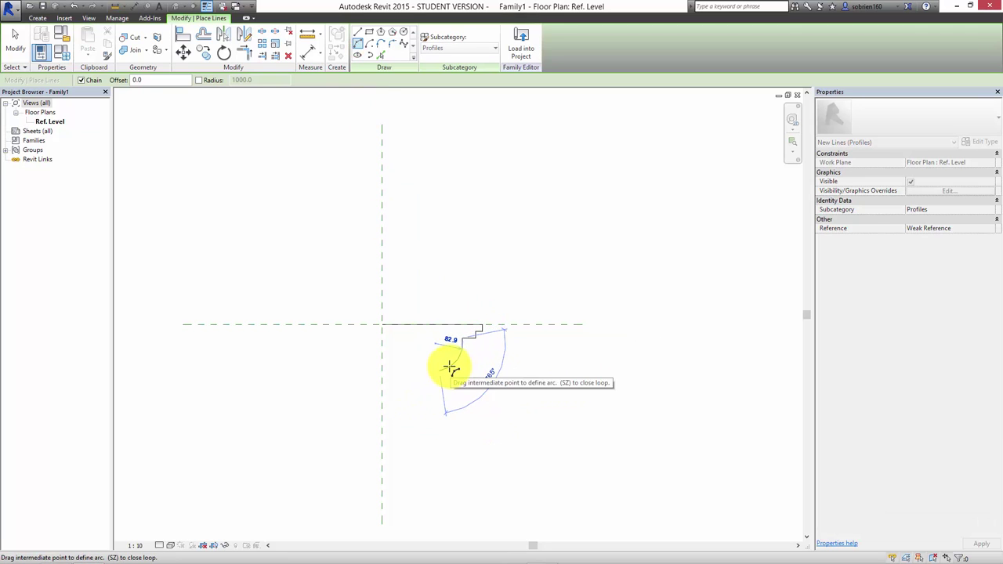
pyautogui.click(449, 367)
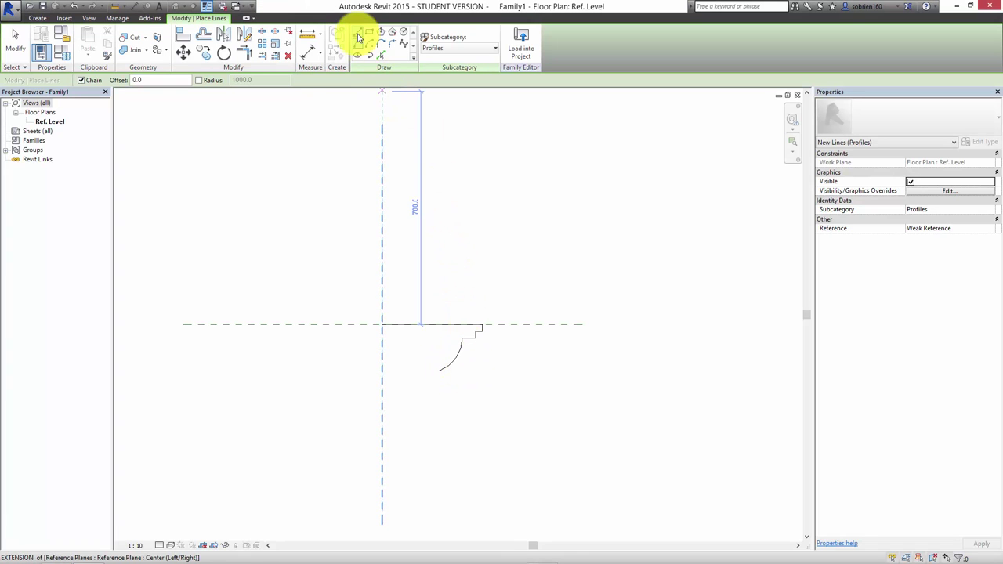
# Add the 40-long step and remaining stepped lines, closing the profile at its starting point.
pyautogui.click(358, 32)
pyautogui.click(437, 369)
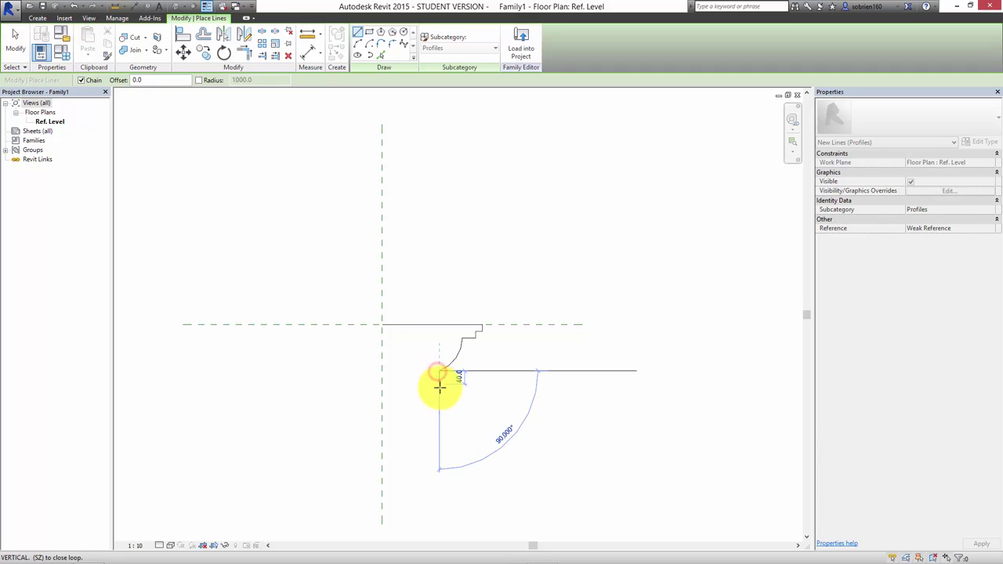
pyautogui.click(425, 390)
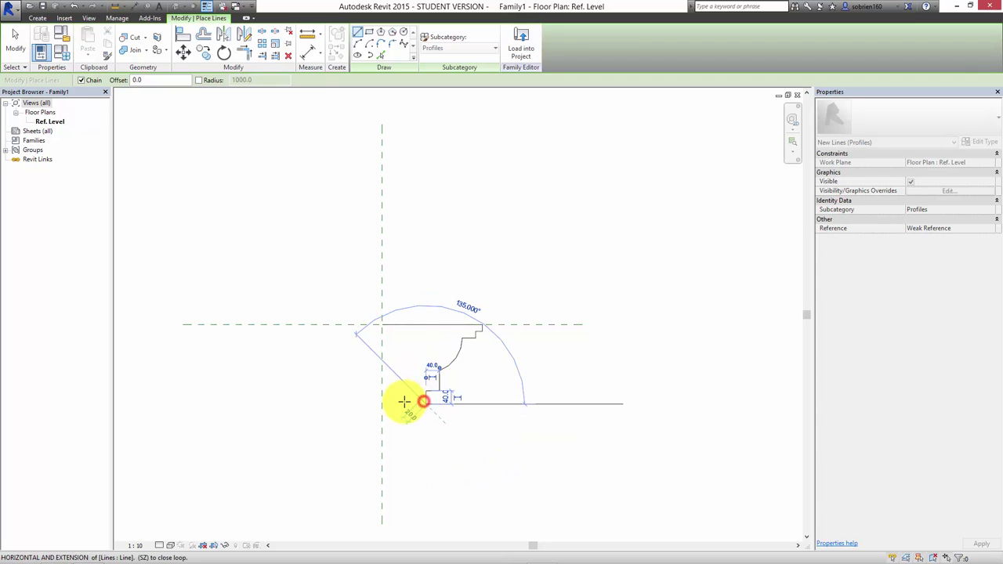
pyautogui.click(405, 417)
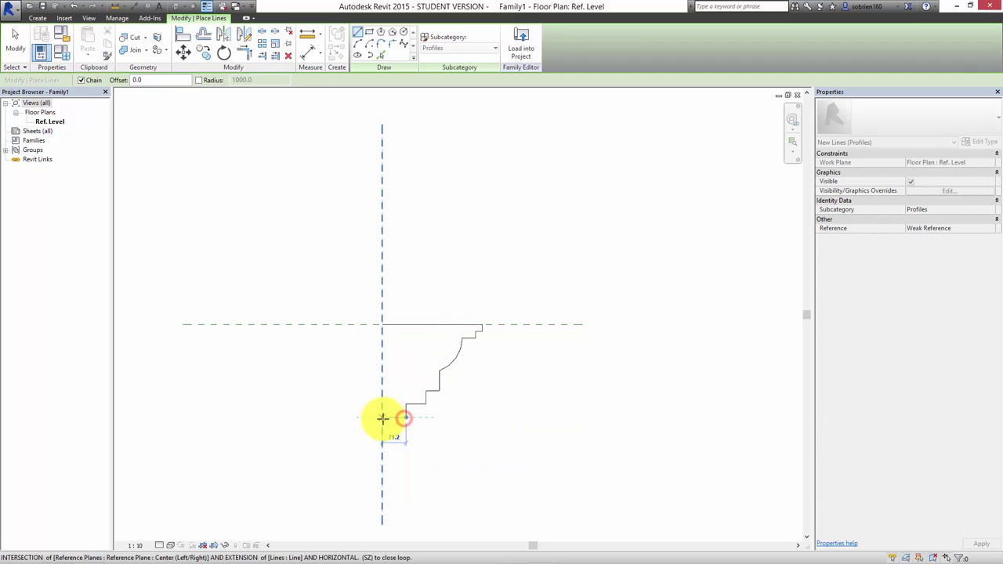
pyautogui.click(381, 418)
pyautogui.click(383, 330)
pyautogui.press('Escape')
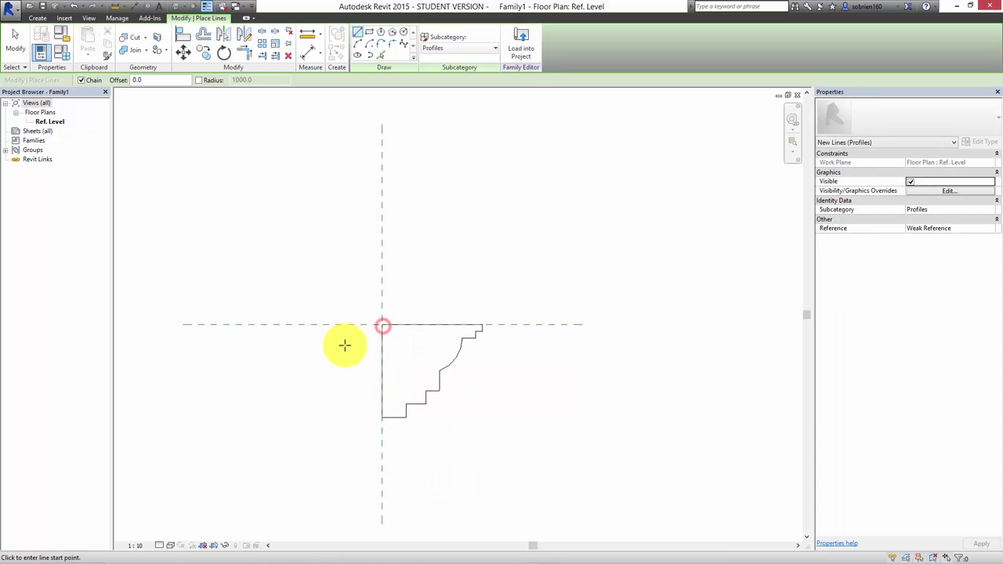
pyautogui.press('Escape')
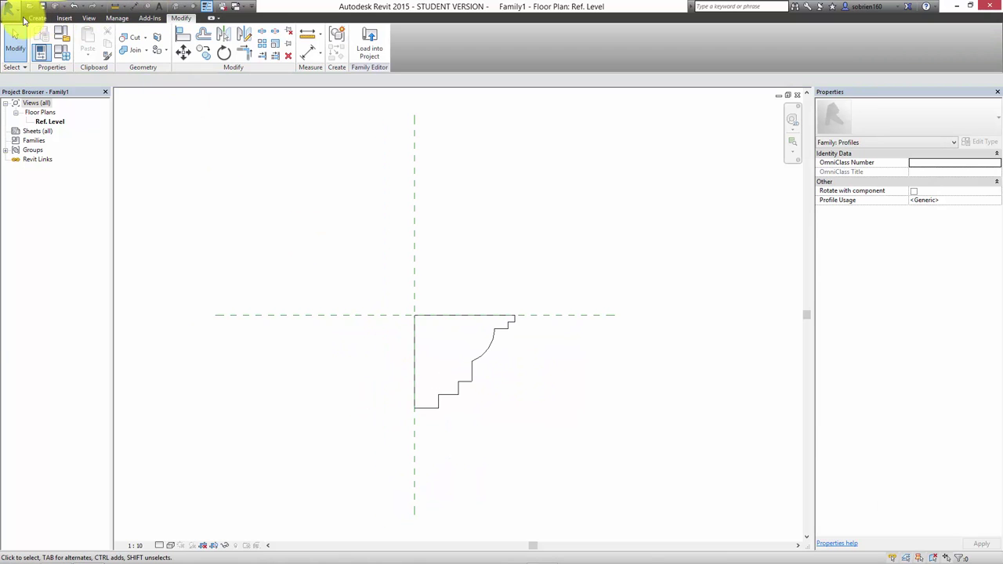
# Save the profile family to the Desktop as Cornice.rfa.
pyautogui.click(10, 8)
pyautogui.moveTo(35, 131)
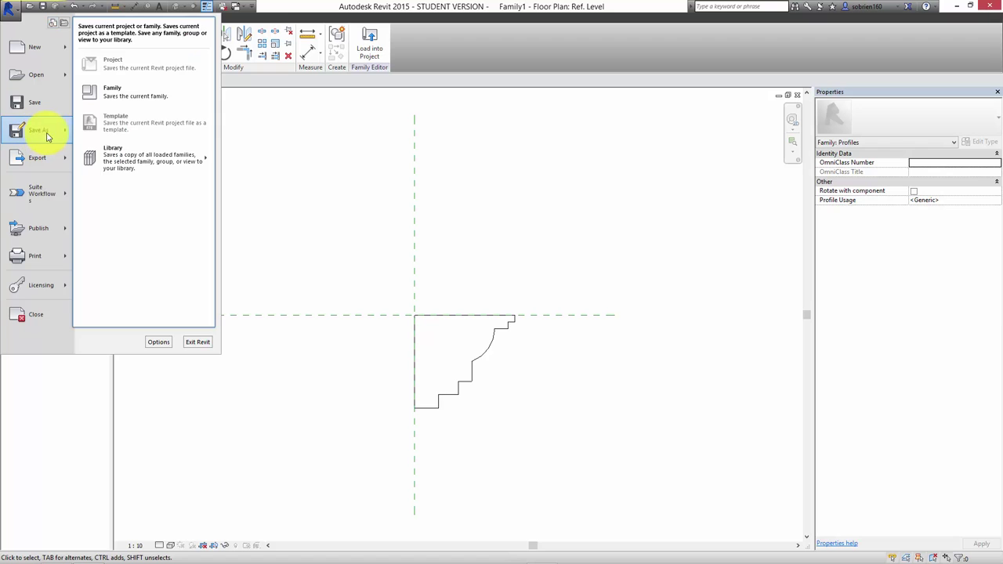
pyautogui.click(108, 152)
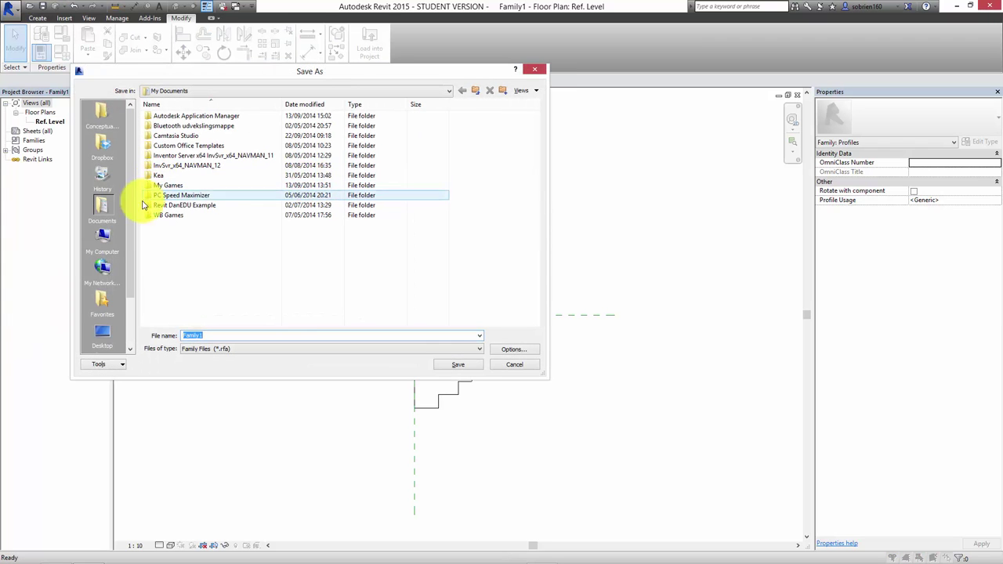
pyautogui.click(103, 333)
pyautogui.doubleClick(217, 336)
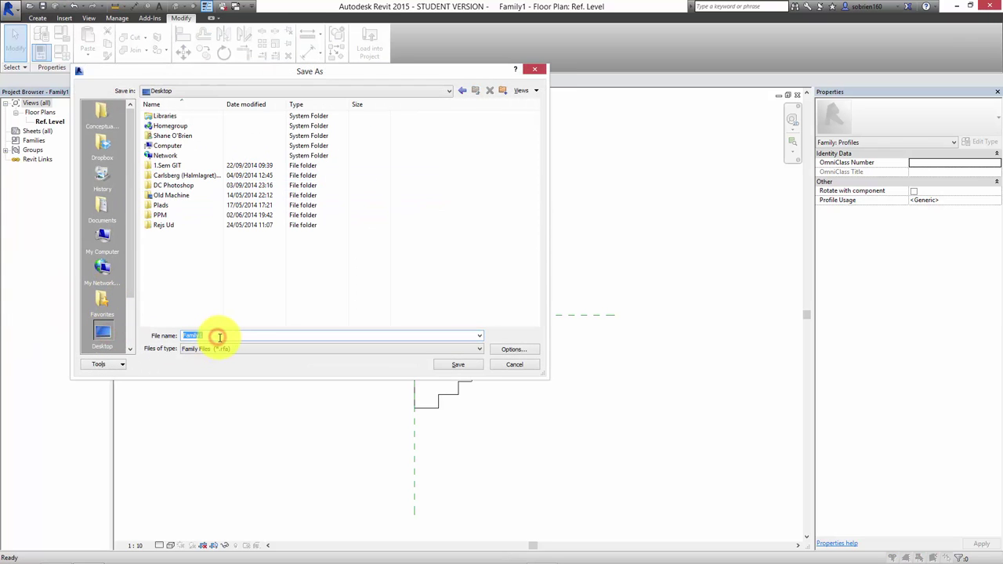
pyautogui.write('Cornice')
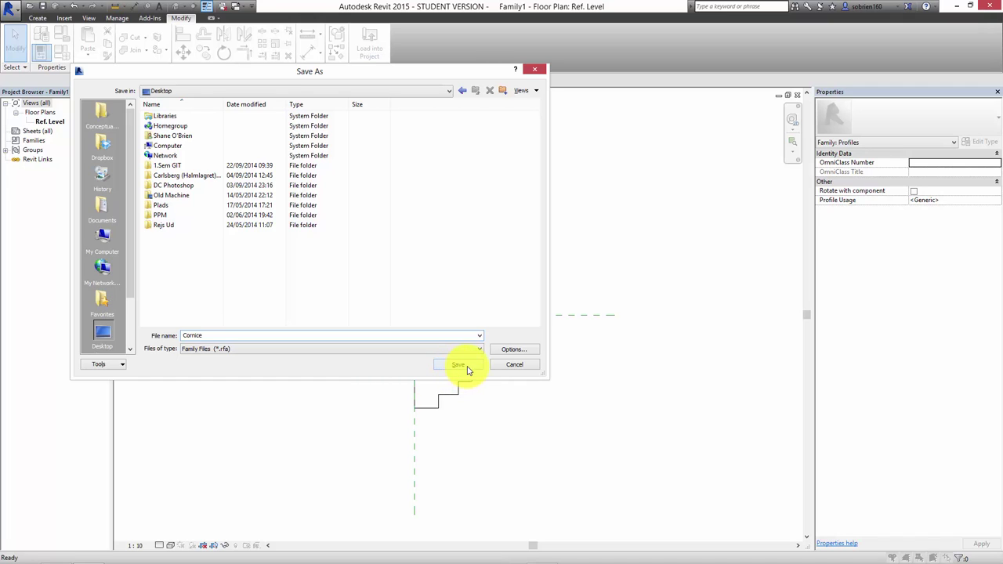
pyautogui.click(466, 367)
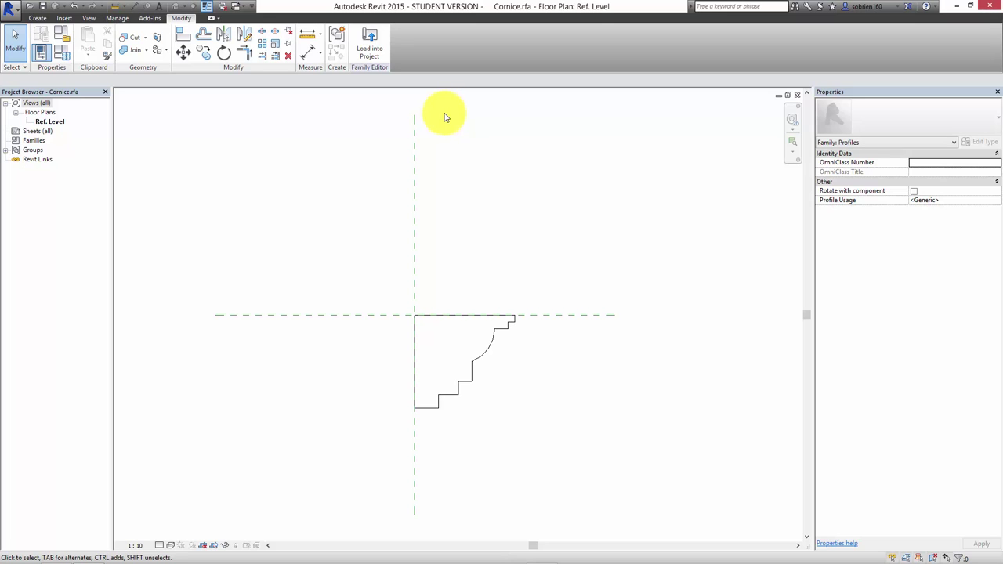
# Load the Cornice profile into the house project and switch to the default 3D view.
pyautogui.click(369, 51)
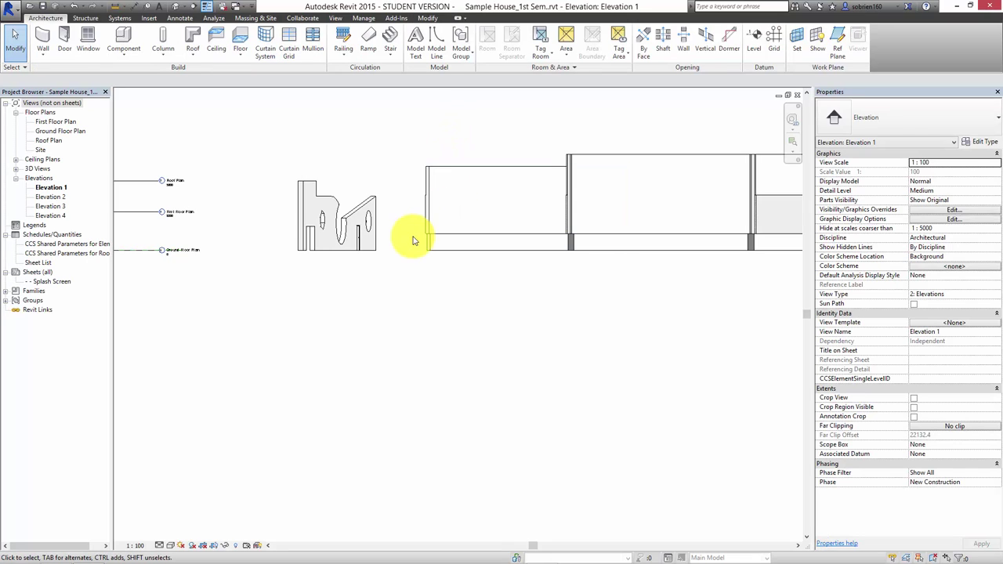
pyautogui.moveTo(424, 271); pyautogui.dragTo(454, 350, button='middle')
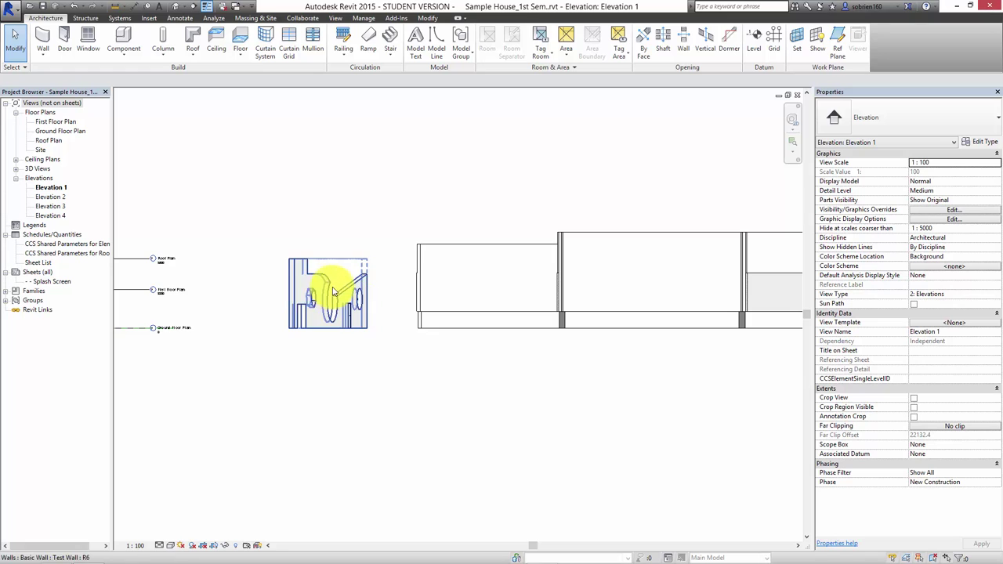
pyautogui.moveTo(454, 306); pyautogui.dragTo(549, 325, button='middle')
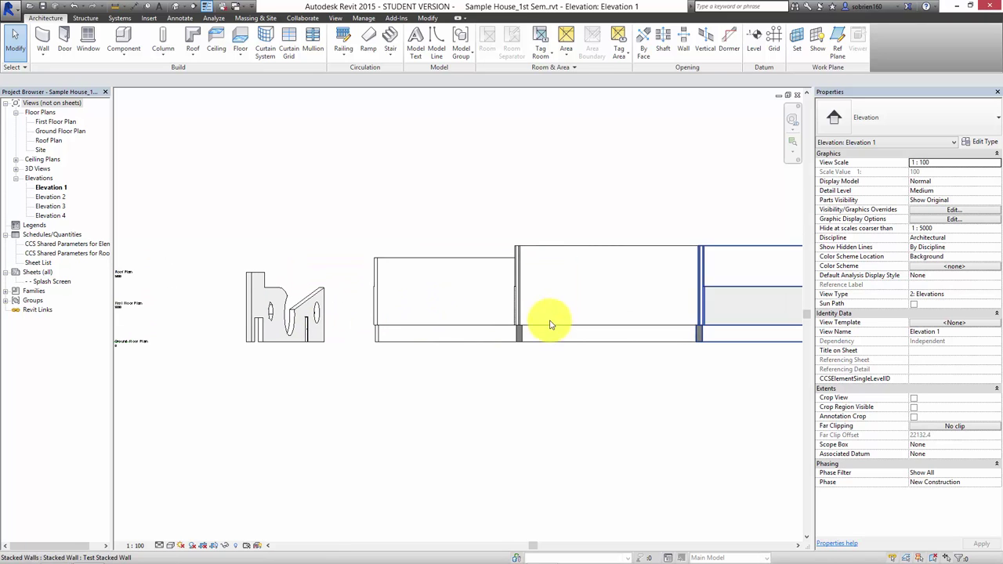
pyautogui.click(184, 9)
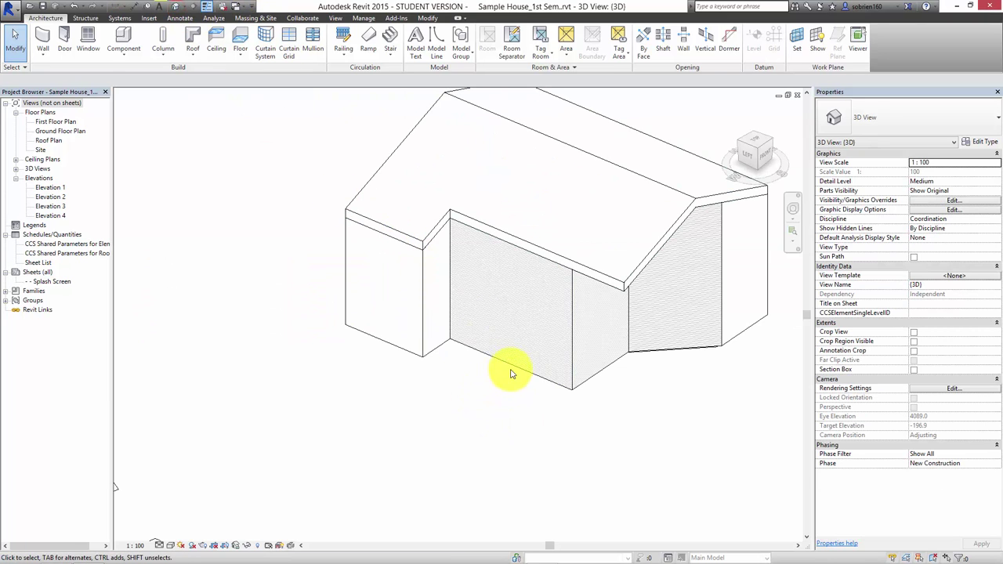
# Check the brick wall type's sweep profiles, then cancel out of all its dialogs unchanged.
pyautogui.click(510, 368)
pyautogui.click(973, 142)
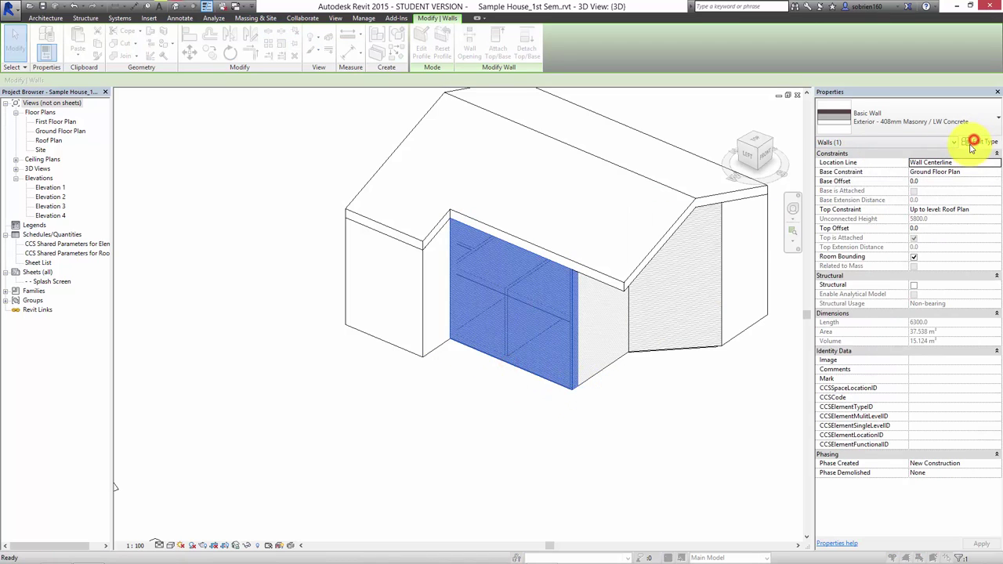
pyautogui.click(734, 210)
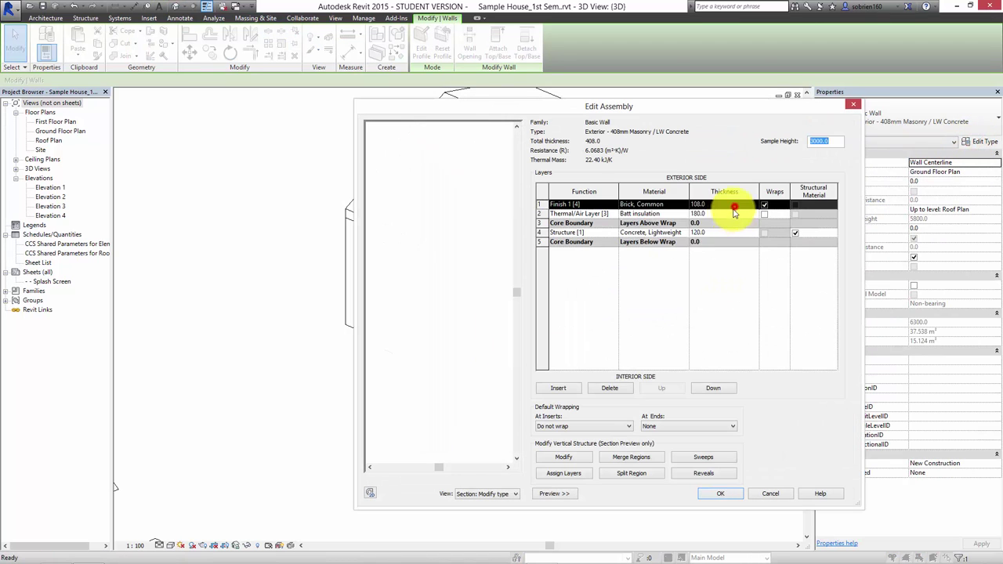
pyautogui.click(700, 458)
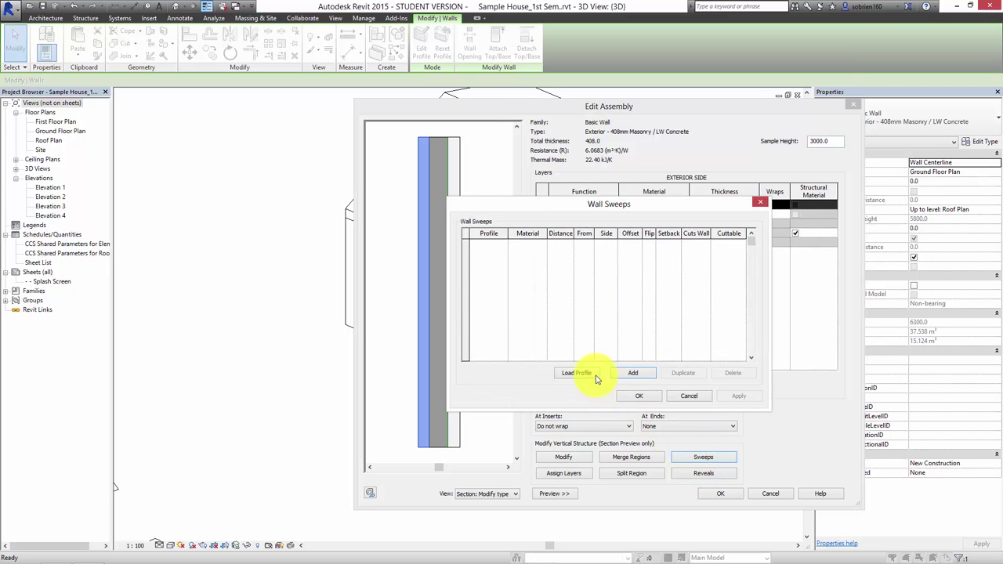
pyautogui.click(586, 373)
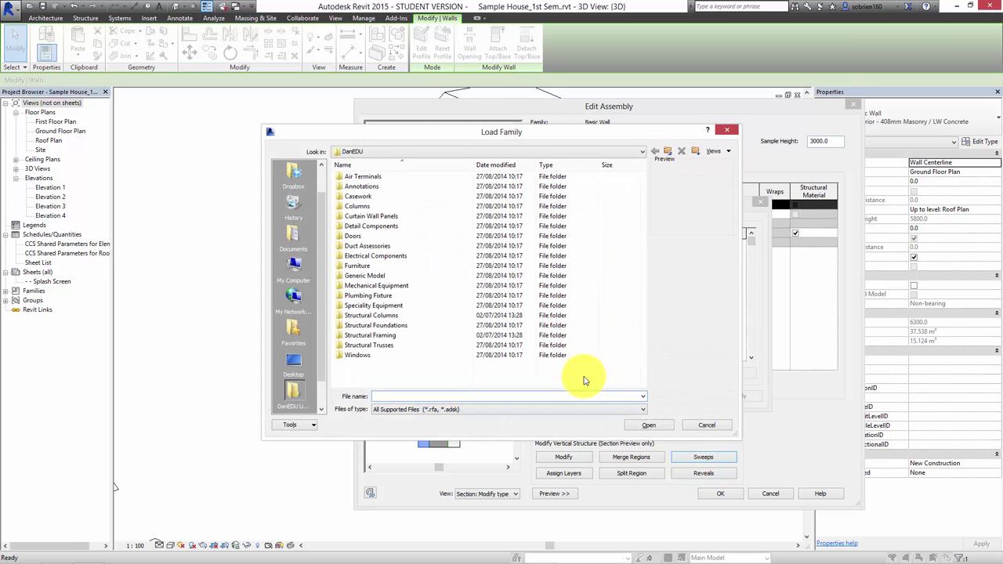
pyautogui.click(668, 428)
pyautogui.click(689, 396)
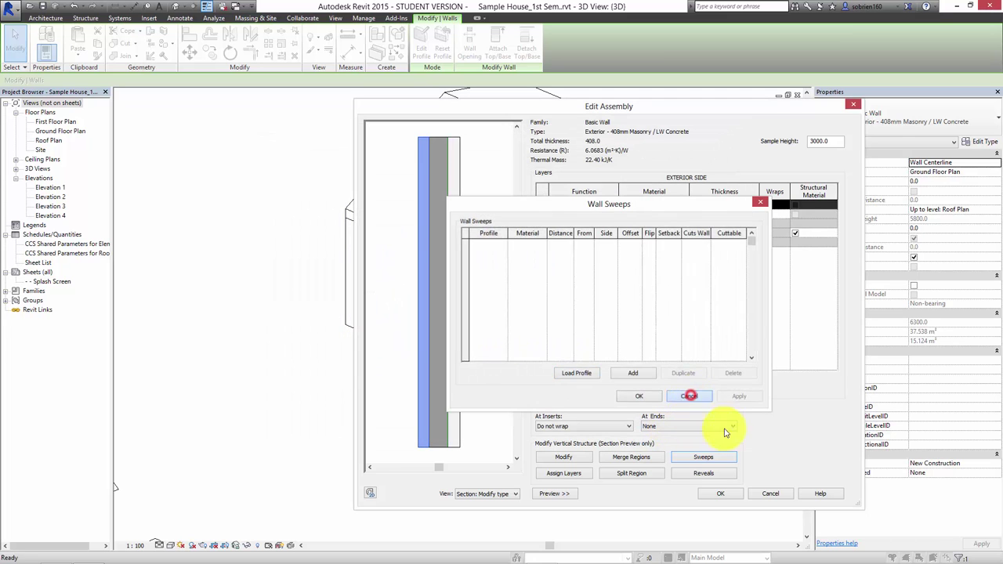
pyautogui.click(770, 493)
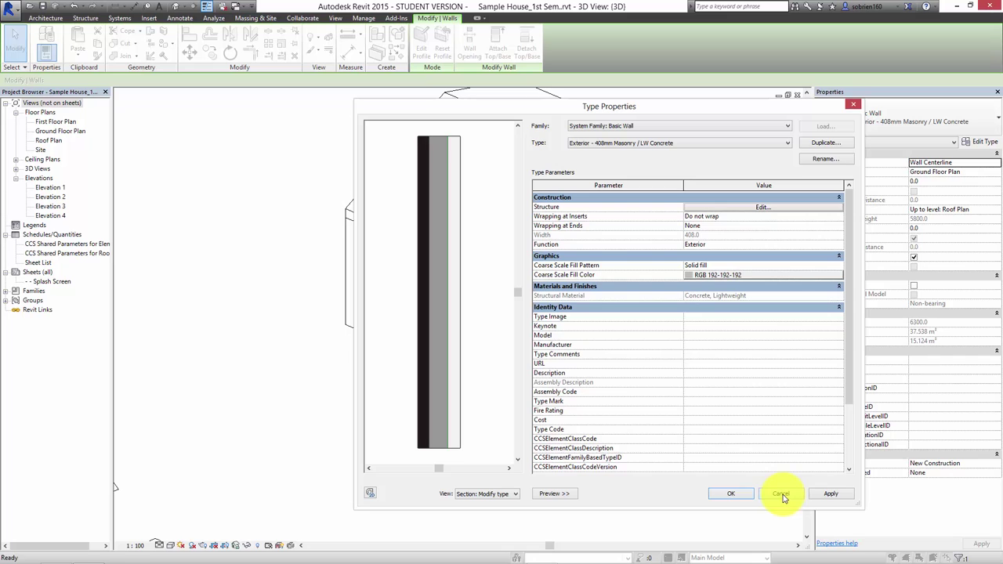
pyautogui.click(780, 494)
pyautogui.click(666, 474)
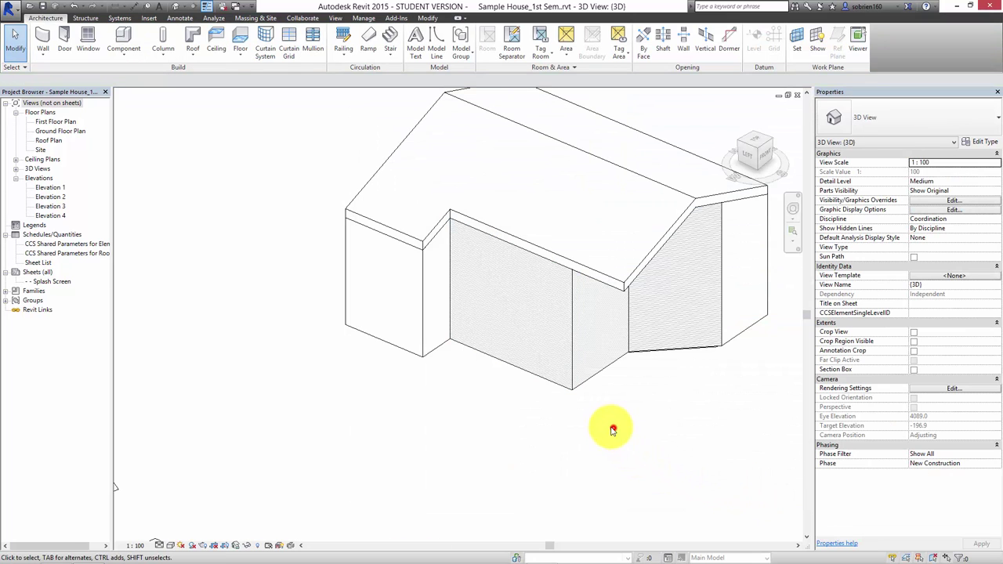
# Shift the 3D view and reselect the brick-faced wall.
pyautogui.moveTo(613, 430); pyautogui.dragTo(574, 439, button='middle')
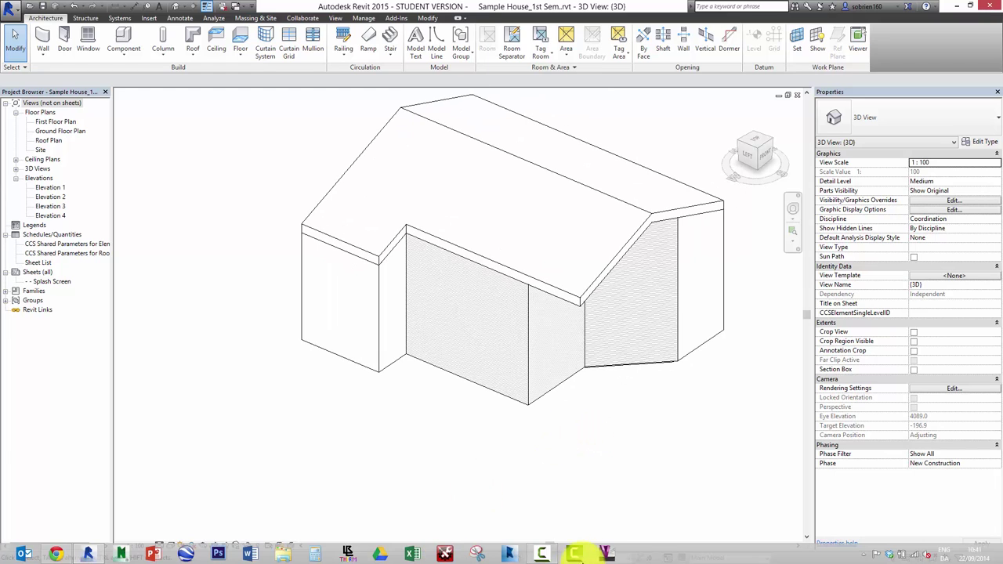
pyautogui.click(545, 555)
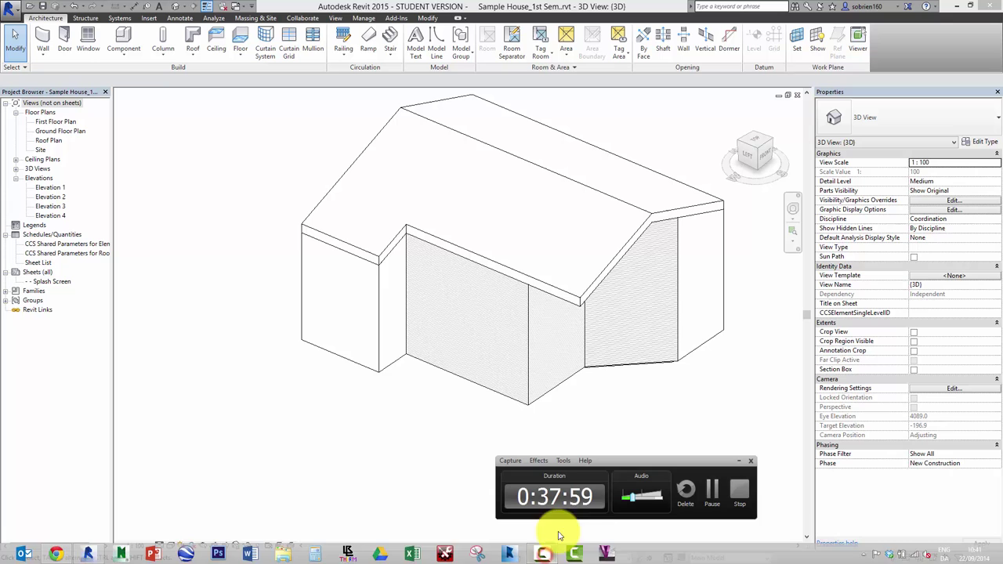
pyautogui.click(709, 492)
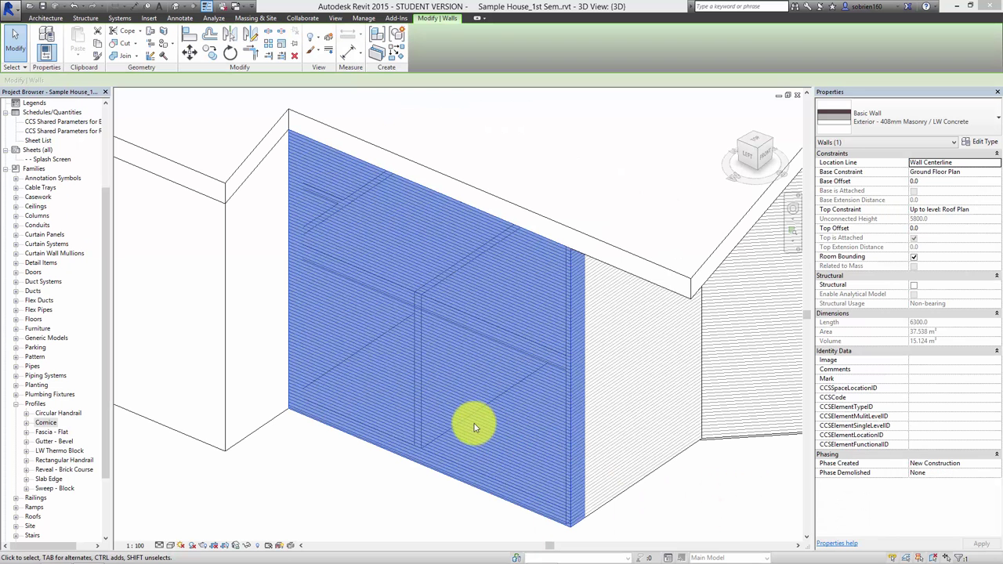
pyautogui.click(456, 502)
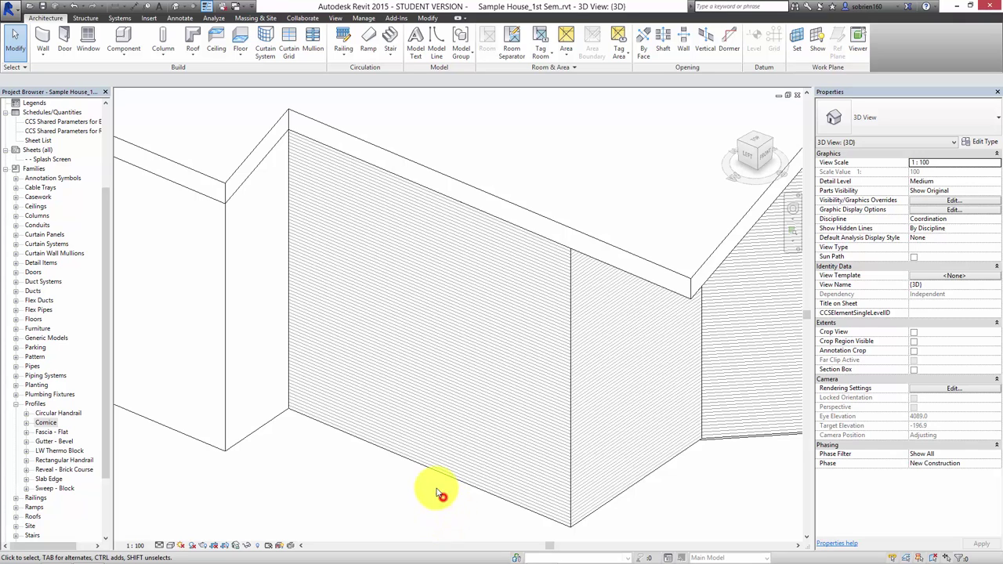
pyautogui.click(437, 470)
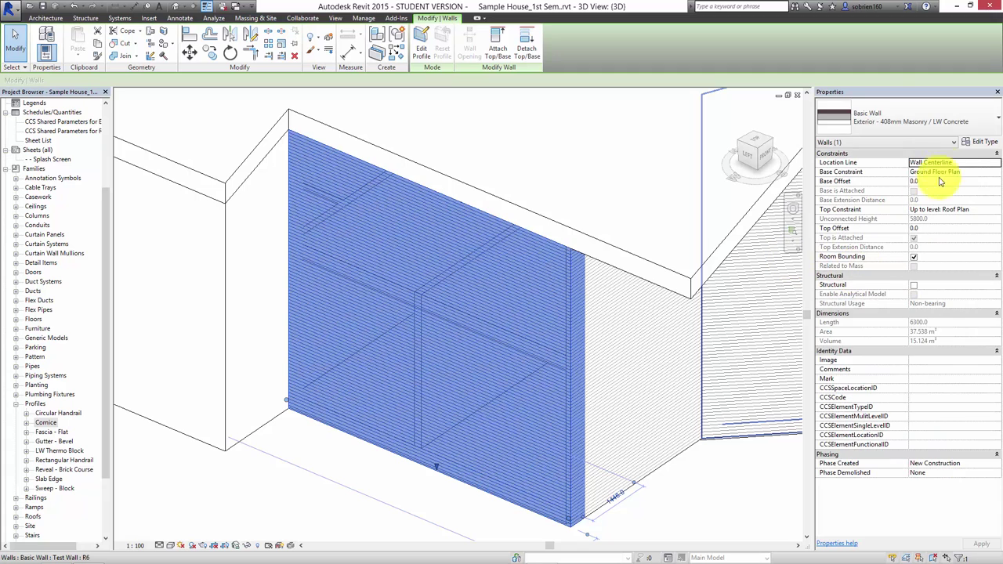
# Add a wall sweep using the Cornice profile with a concrete material.
pyautogui.click(971, 143)
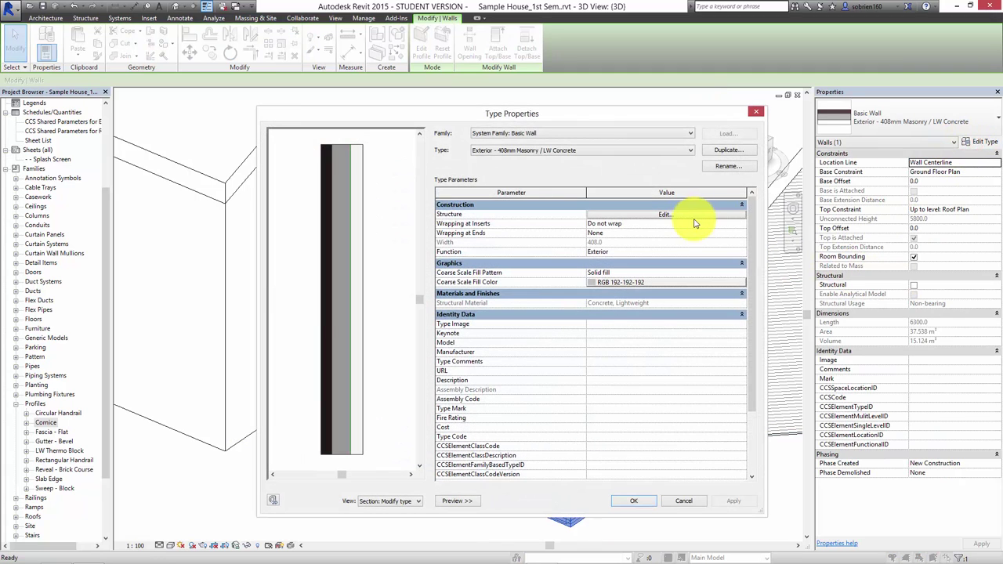
pyautogui.click(684, 213)
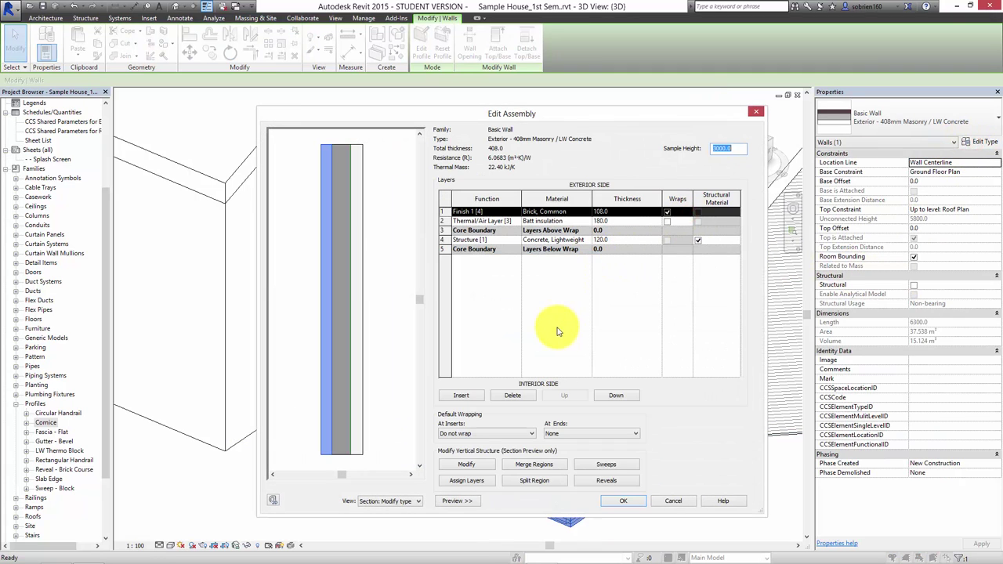
pyautogui.click(617, 467)
pyautogui.click(608, 466)
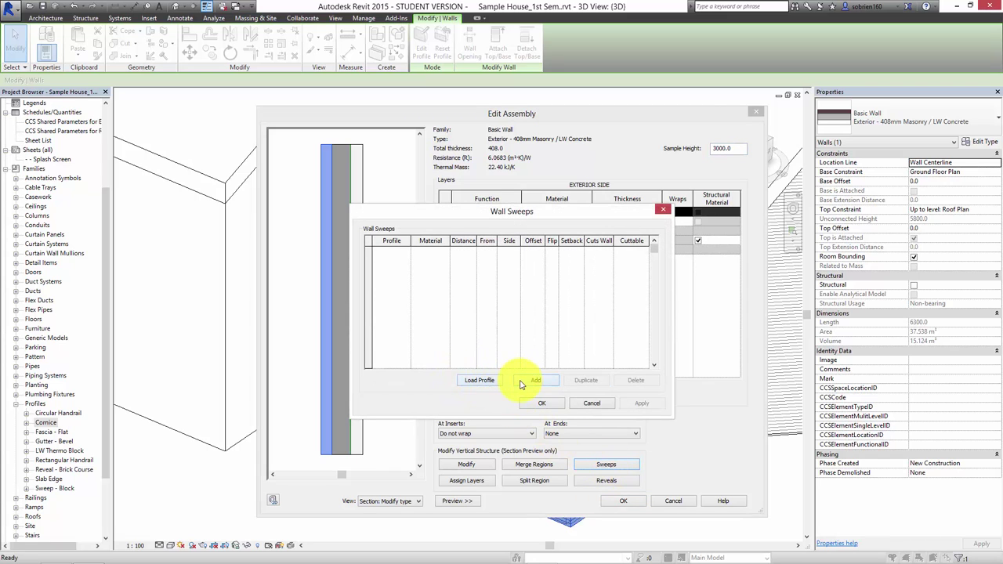
pyautogui.click(525, 383)
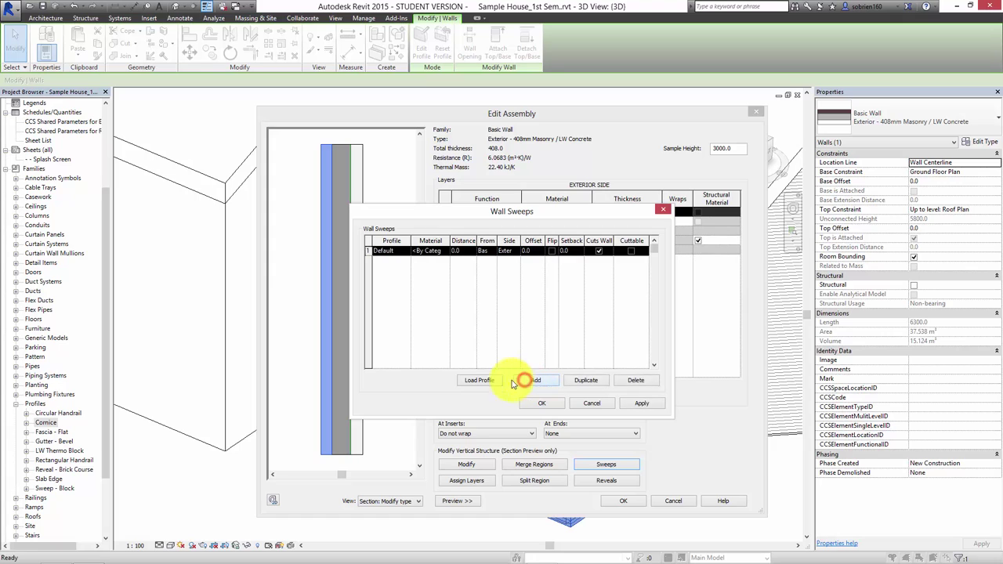
pyautogui.click(406, 252)
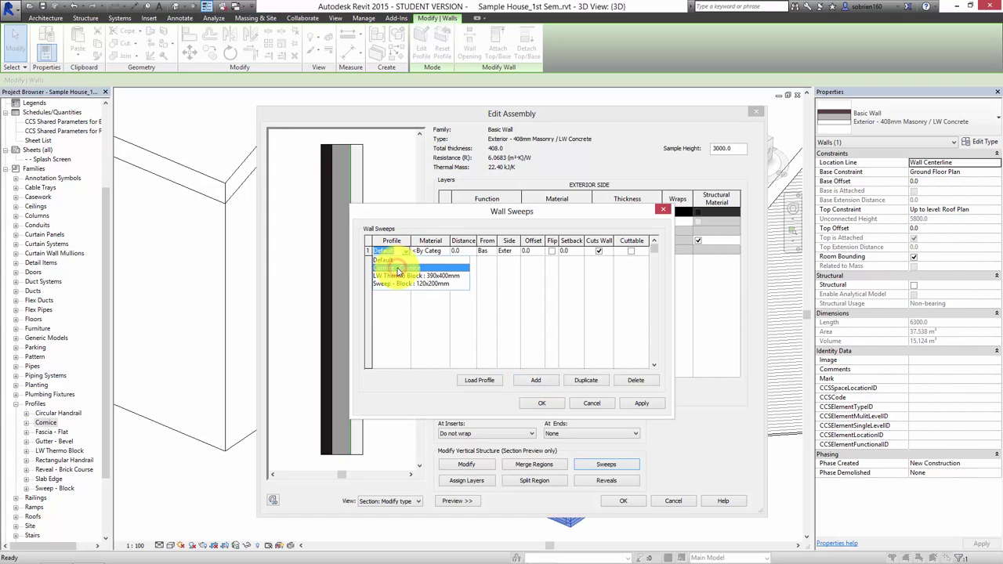
pyautogui.click(398, 269)
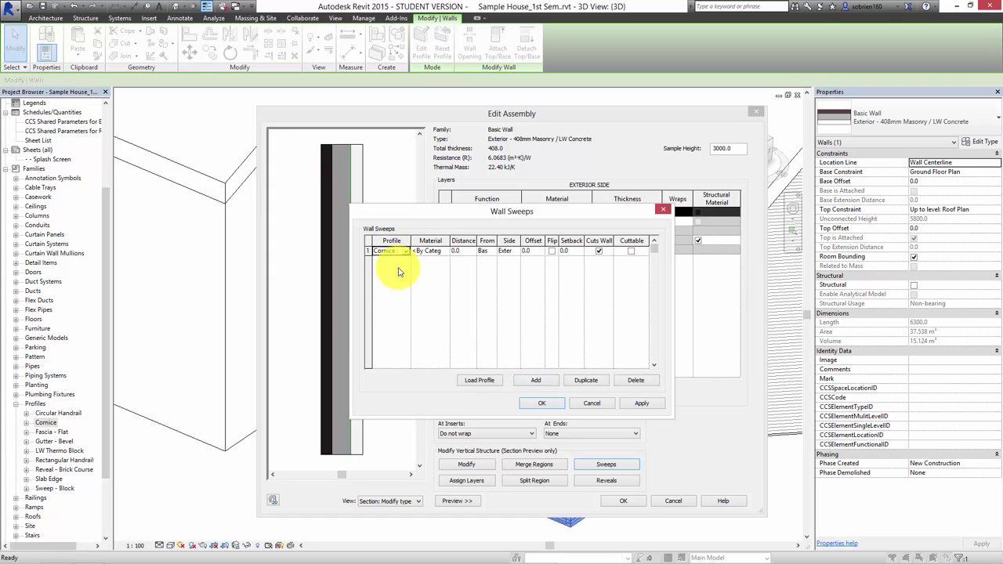
pyautogui.click(444, 251)
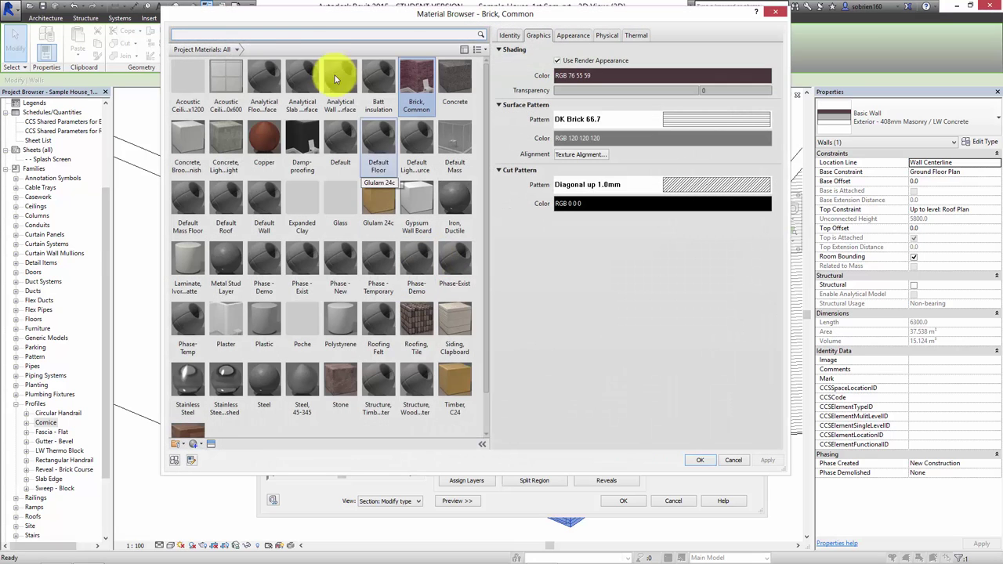
pyautogui.write('con')
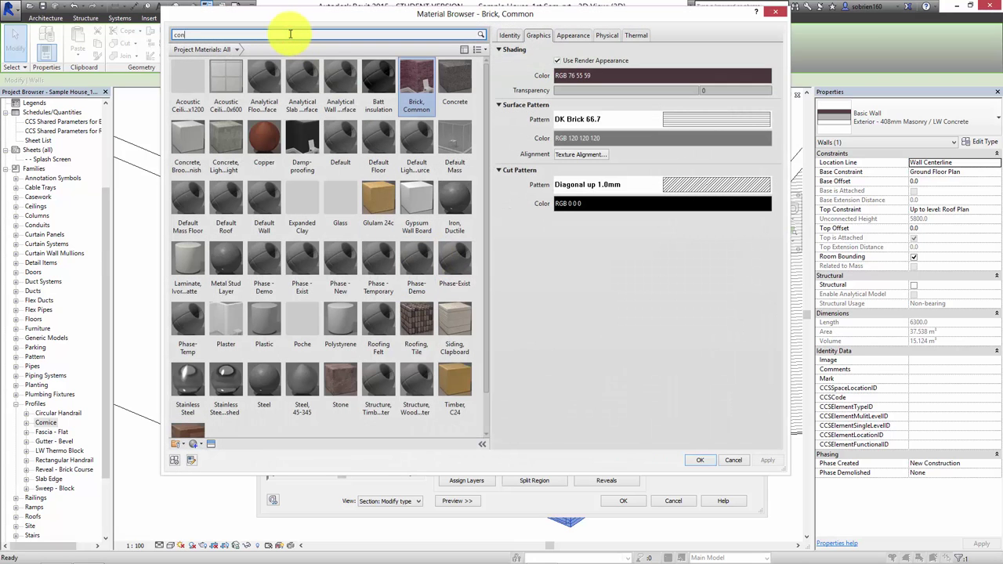
pyautogui.write('crete')
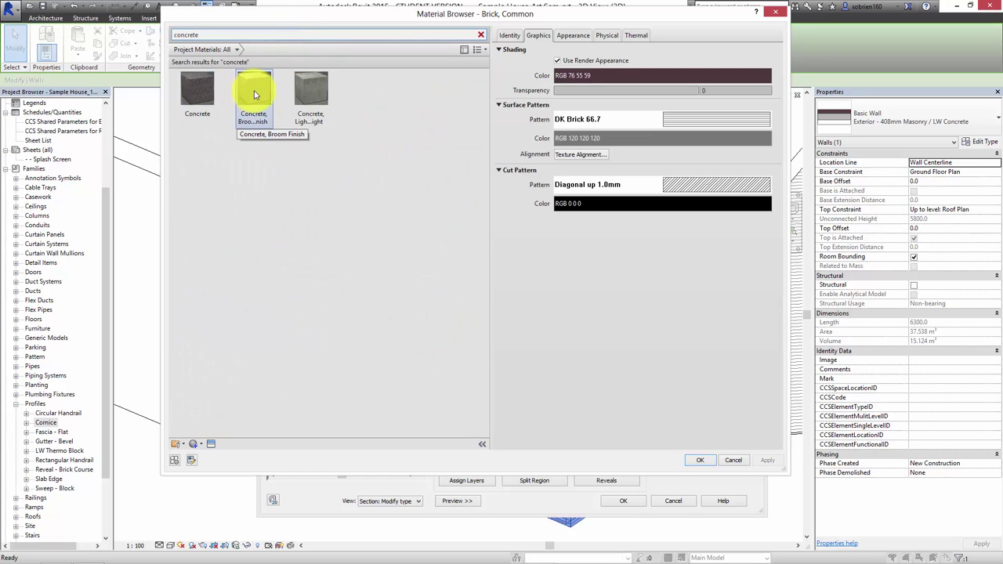
pyautogui.doubleClick(307, 95)
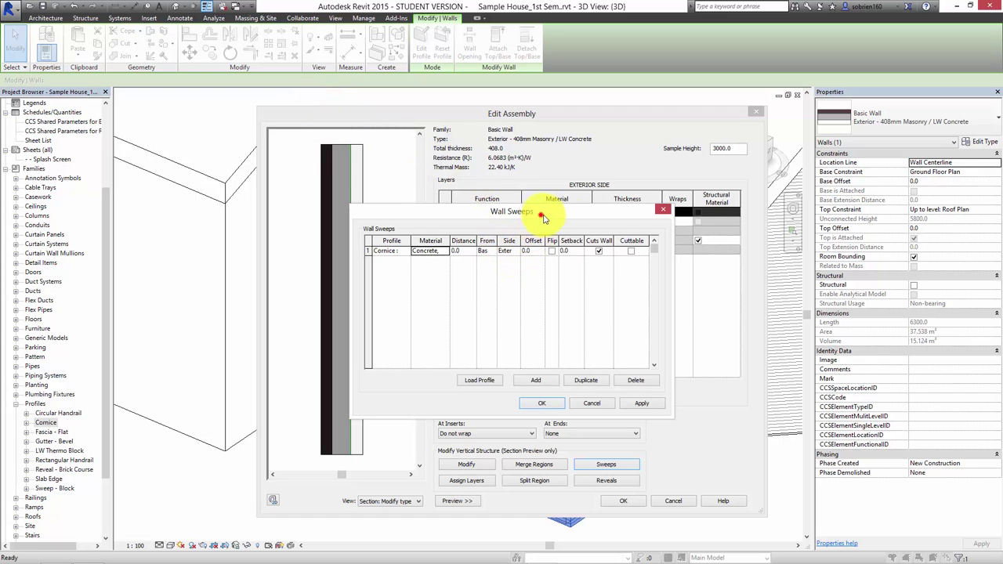
# Measure the Cornice sweep from the wall Top, apply it and confirm the structure changes.
pyautogui.moveTo(543, 218); pyautogui.dragTo(604, 214)
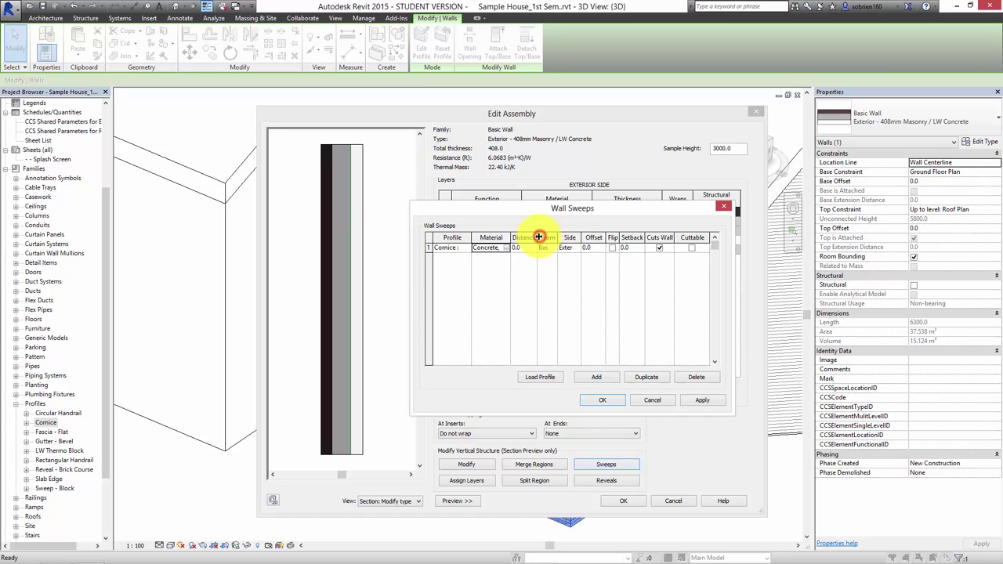
pyautogui.moveTo(558, 237); pyautogui.dragTo(574, 238)
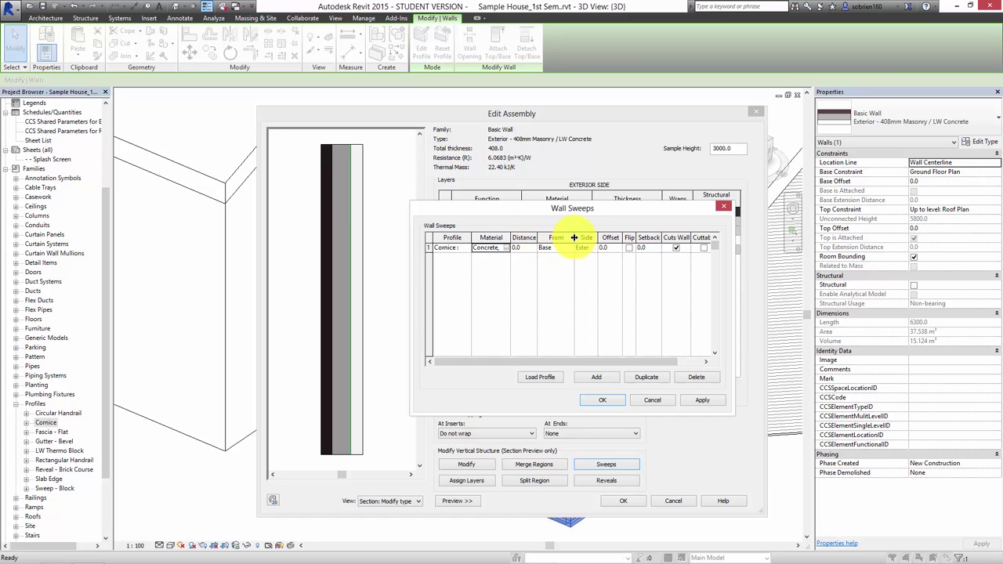
pyautogui.click(555, 248)
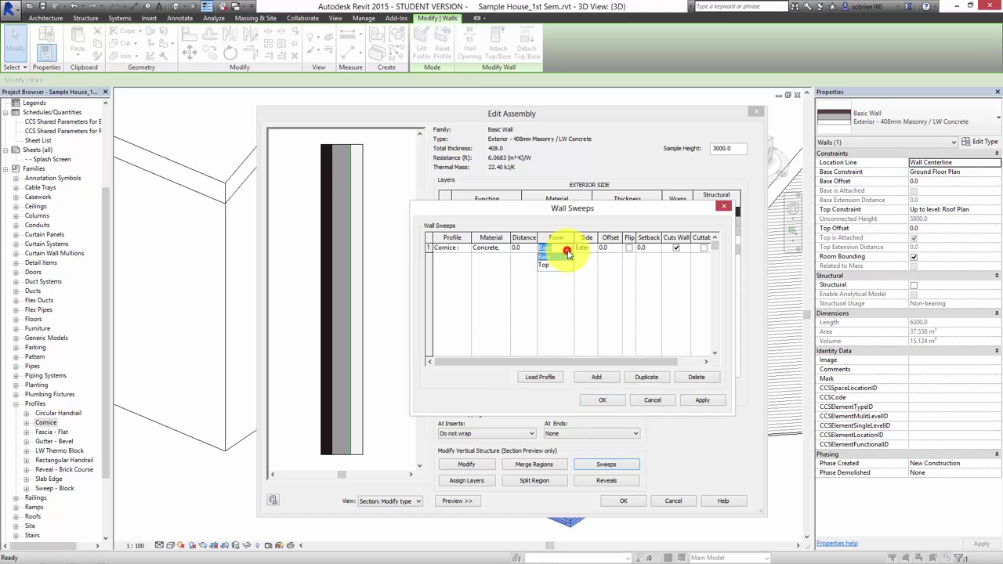
pyautogui.click(568, 247)
pyautogui.click(549, 266)
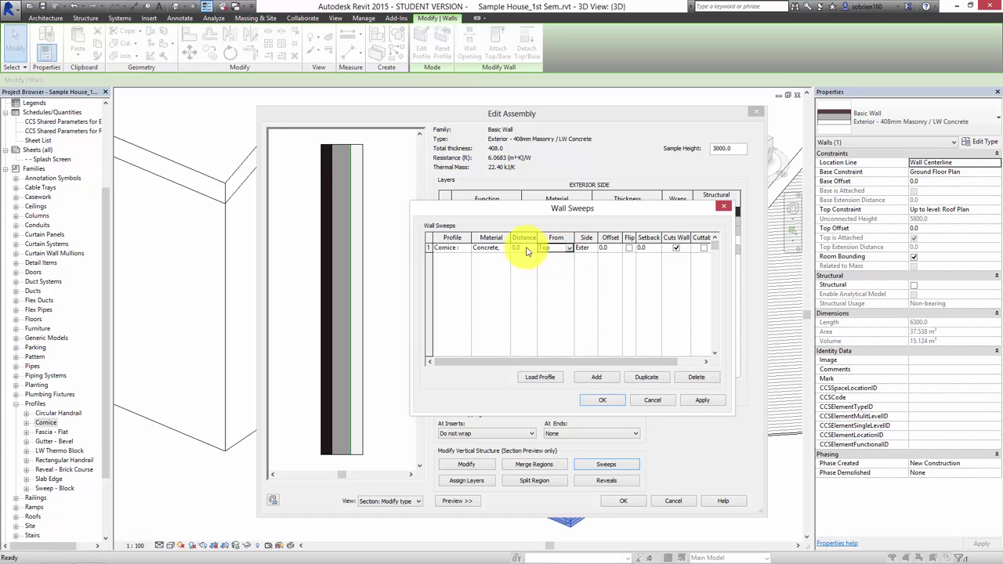
pyautogui.click(586, 248)
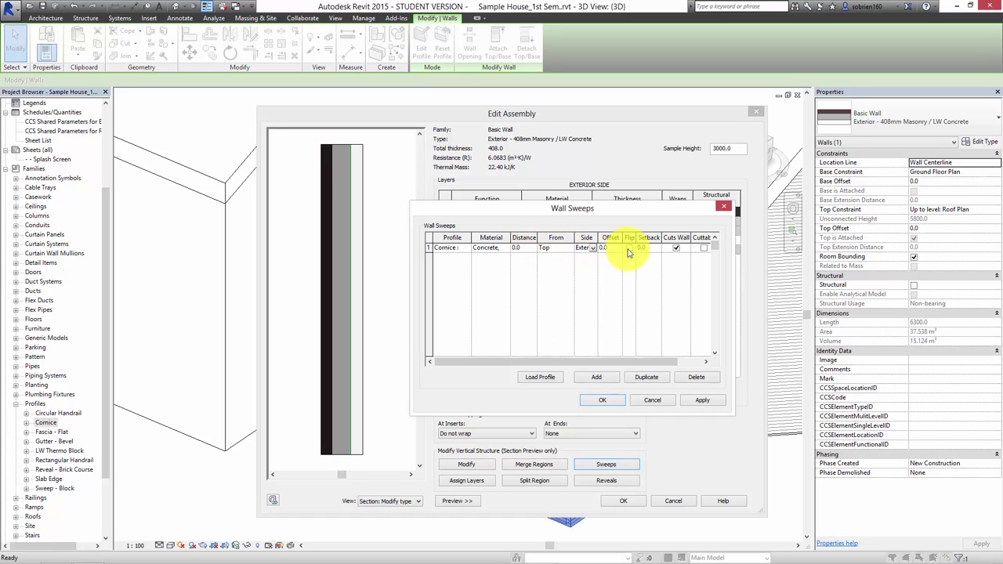
pyautogui.click(702, 400)
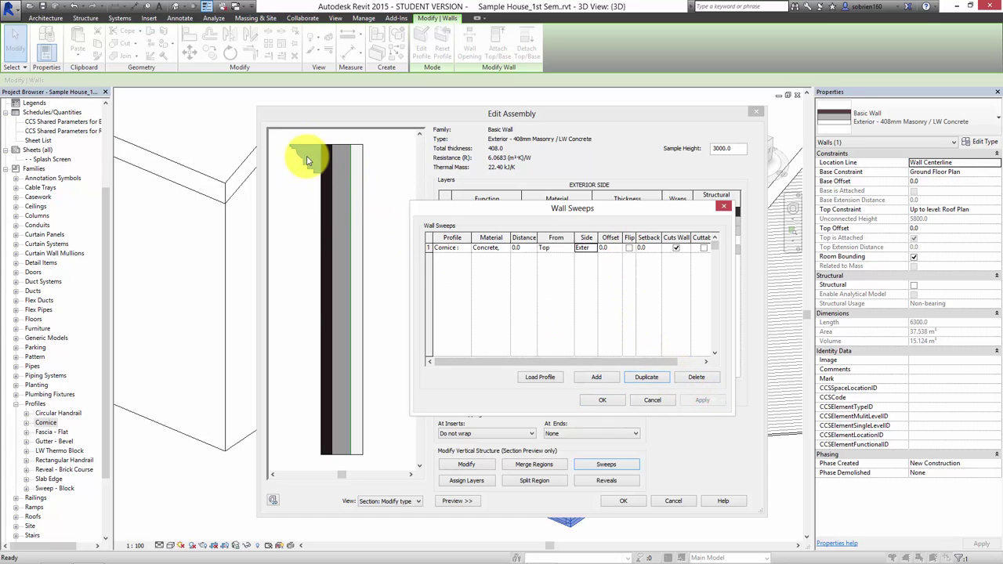
pyautogui.click(605, 401)
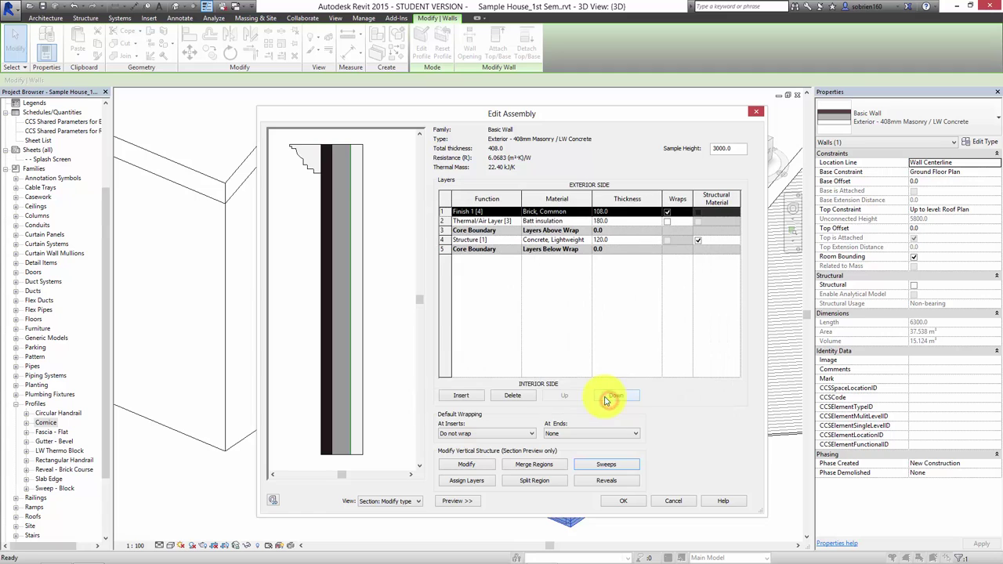
pyautogui.click(624, 500)
# Close the type settings and orbit and zoom to inspect the cornice on the wall.
pyautogui.click(629, 503)
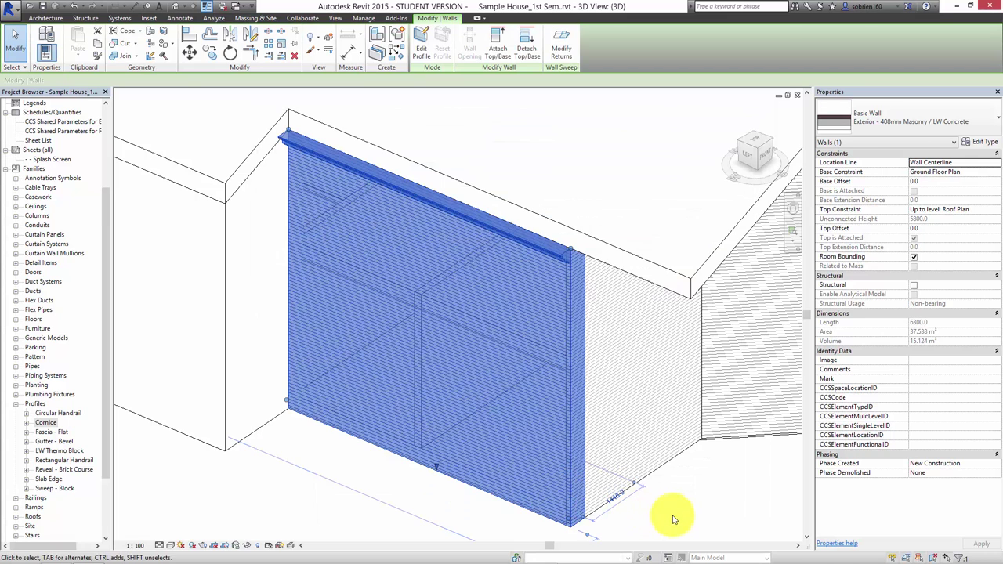
pyautogui.click(671, 520)
pyautogui.scroll(3, 601, 381)
pyautogui.moveTo(527, 278)
pyautogui.keyDown('shift'); pyautogui.mouseDown(button='middle')
pyautogui.moveTo(466, 278)
pyautogui.moveTo(418, 225)
pyautogui.moveTo(381, 219)
pyautogui.moveTo(402, 233)
pyautogui.mouseUp(button='middle'); pyautogui.keyUp('shift')
pyautogui.scroll(3, 402, 233)
pyautogui.scroll(-2, 392, 214)
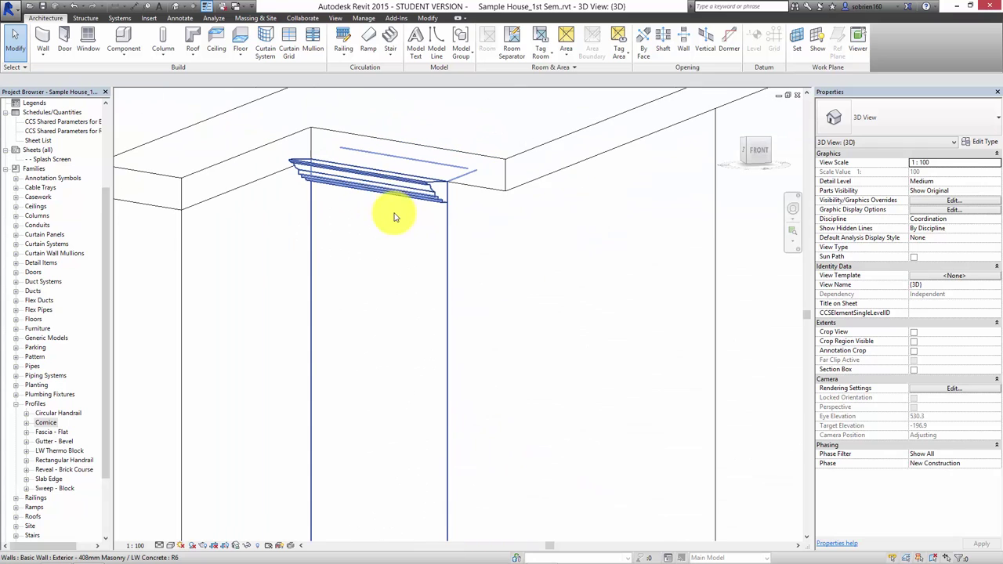
pyautogui.scroll(-1, 400, 196)
pyautogui.scroll(-1, 354, 385)
pyautogui.scroll(-1, 353, 441)
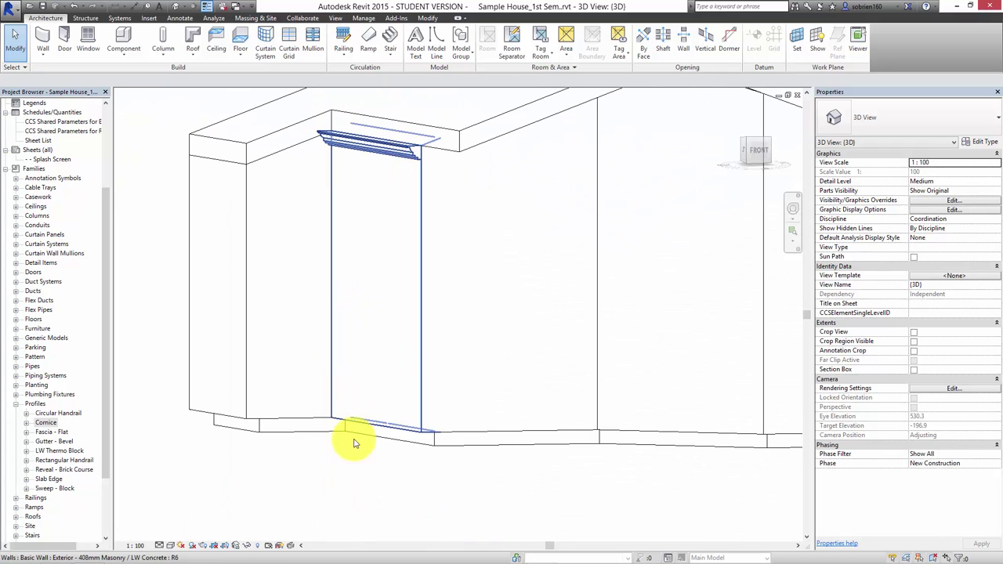
# Add new sweep rows and give the second one the Sweep - Block profile in Brick, Common.
pyautogui.click(365, 422)
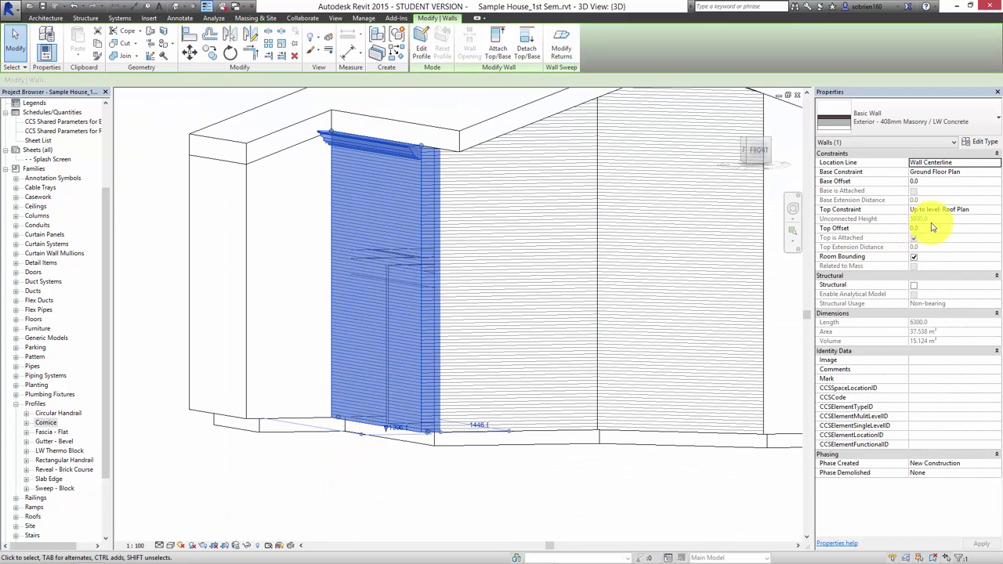
pyautogui.click(980, 142)
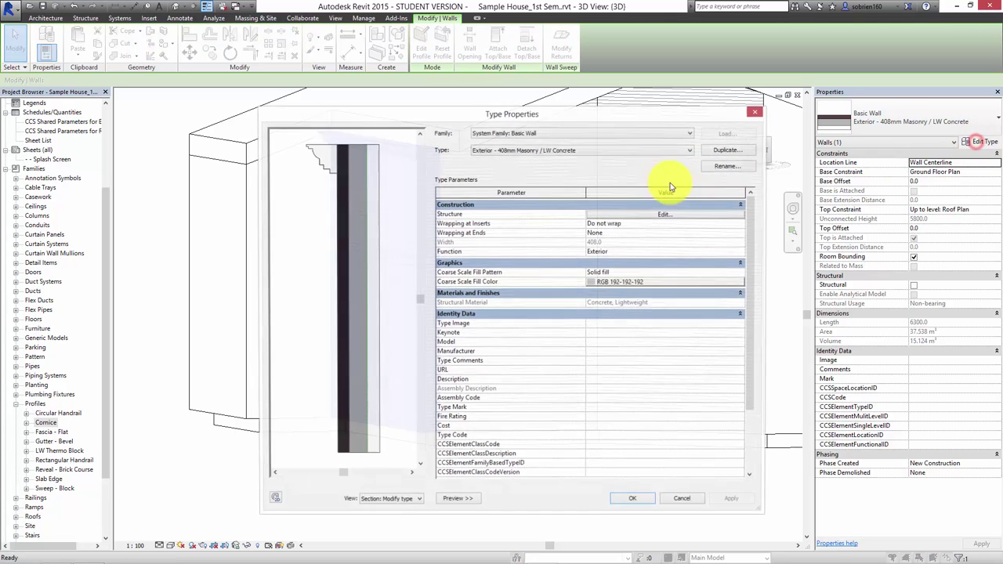
pyautogui.click(612, 216)
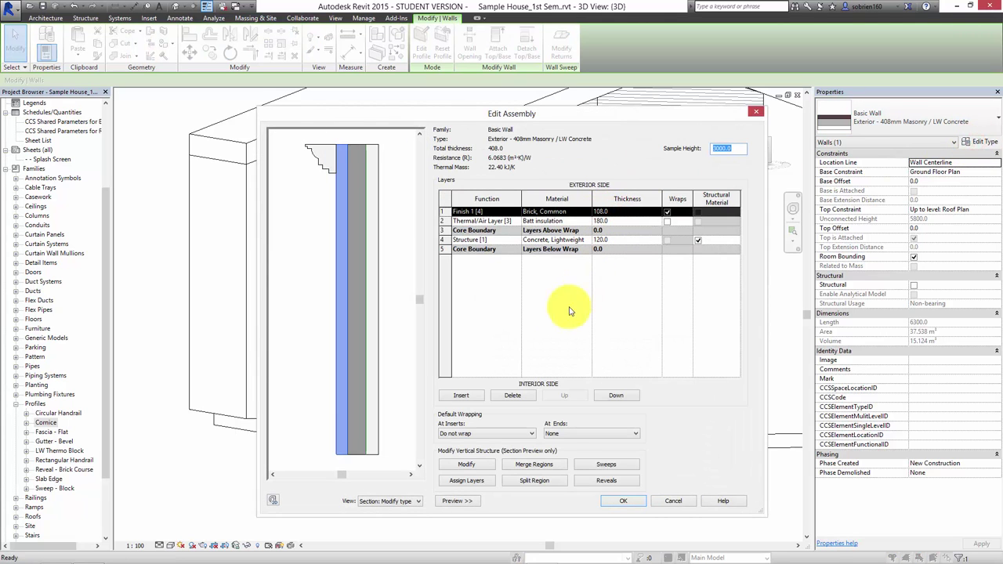
pyautogui.click(593, 467)
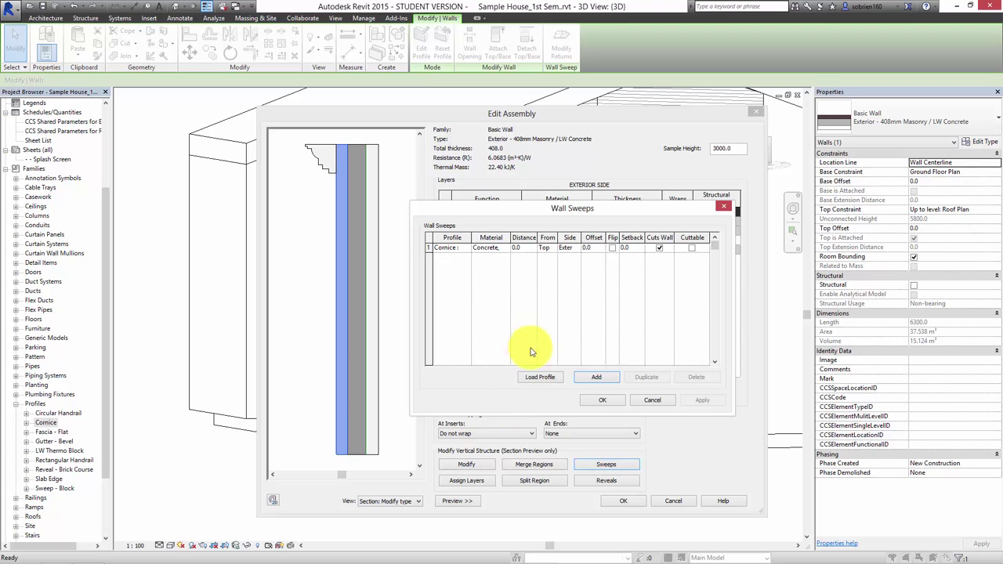
pyautogui.click(593, 378)
pyautogui.click(594, 377)
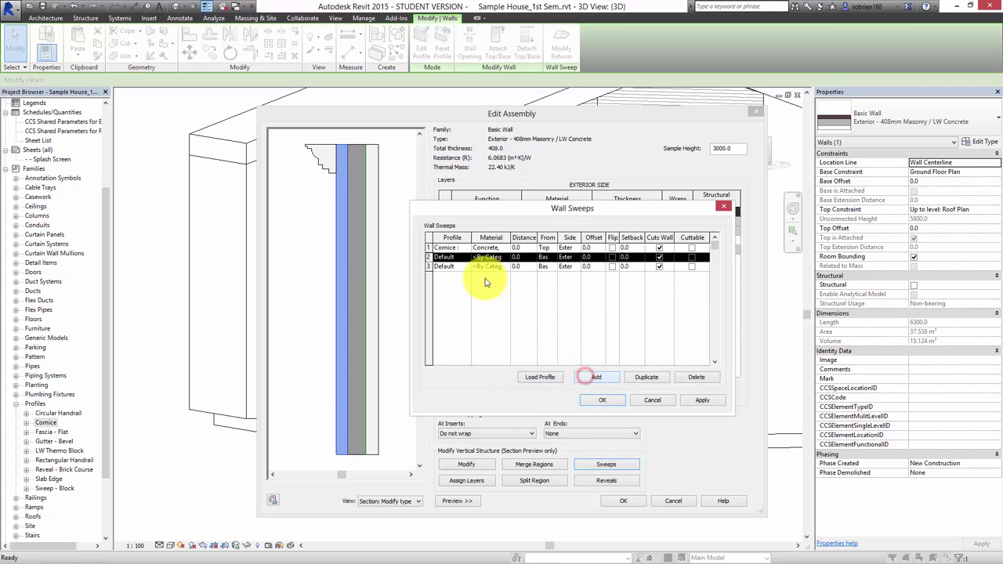
pyautogui.click(466, 259)
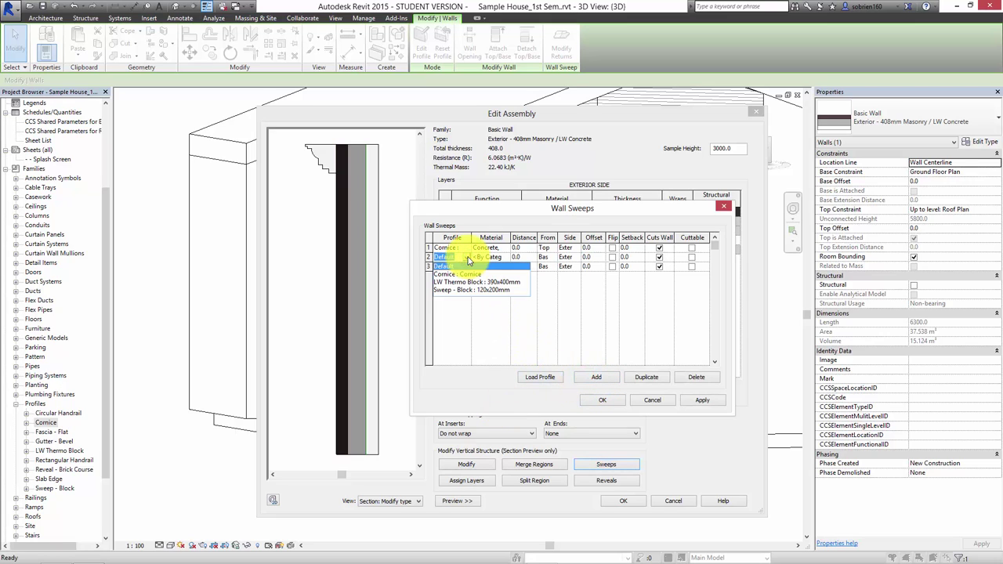
pyautogui.click(464, 290)
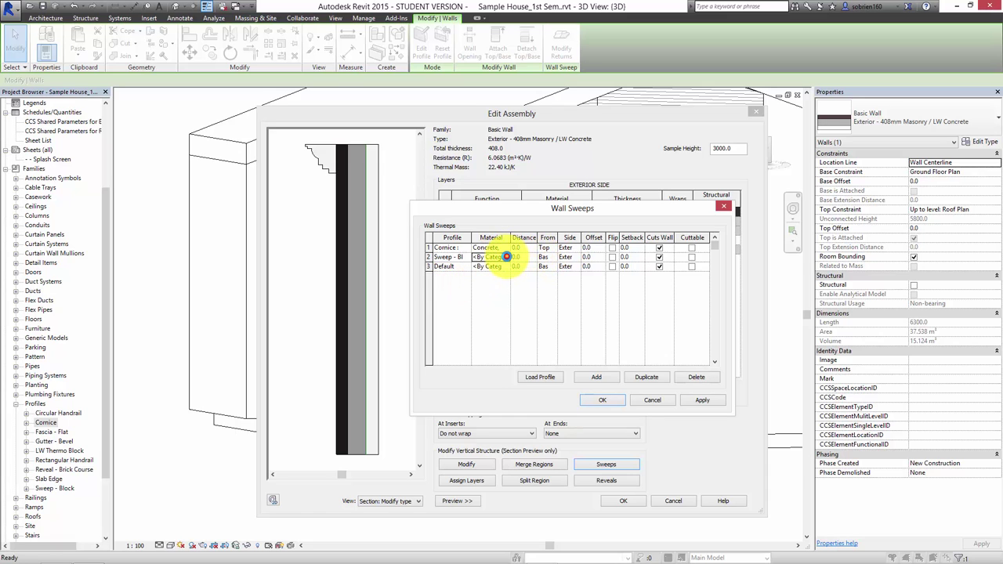
pyautogui.click(506, 257)
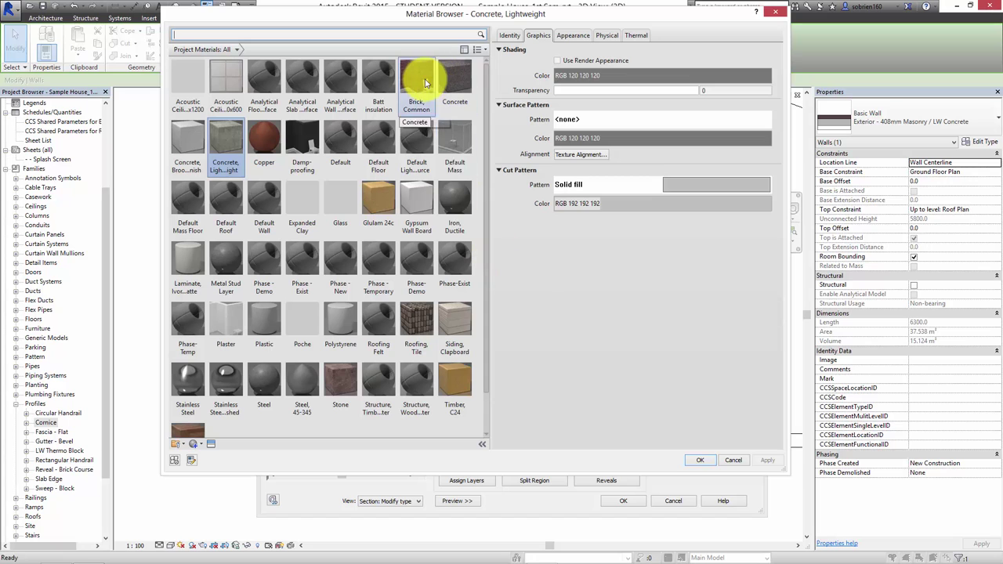
pyautogui.click(426, 84)
pyautogui.click(699, 460)
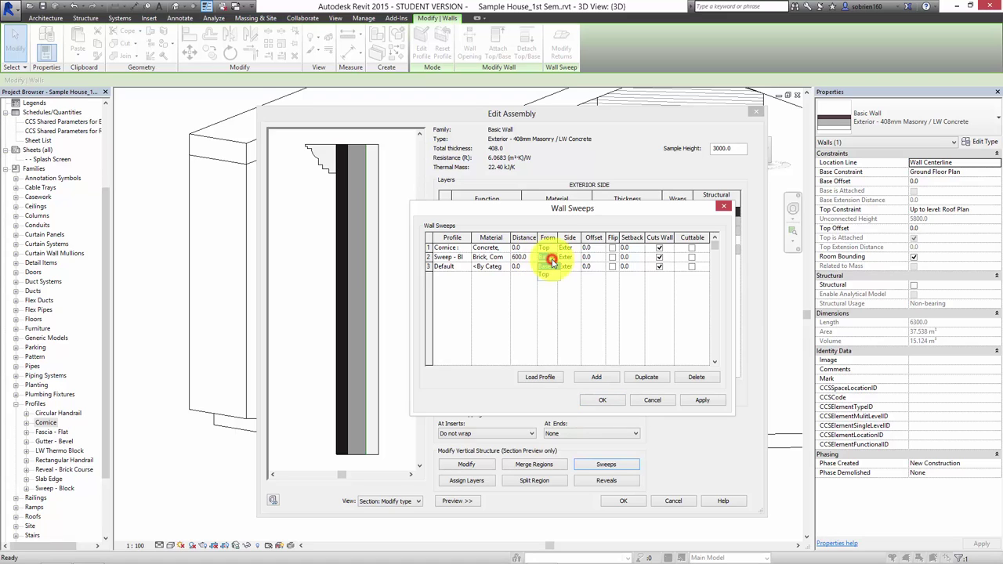
# Measure the block sweep 600 from the Base with a 120.0 offset, keeping its original side.
pyautogui.click(551, 266)
pyautogui.click(603, 317)
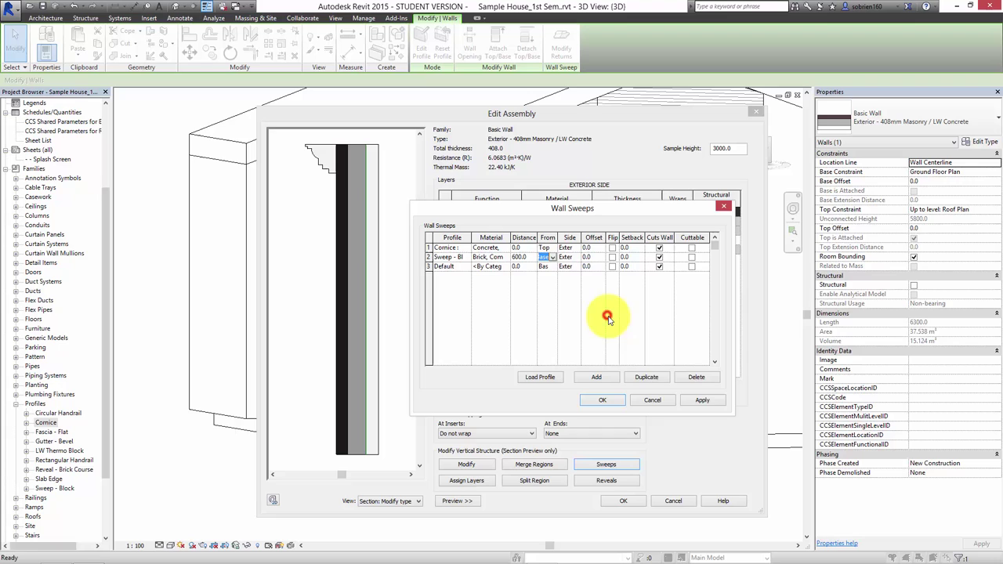
pyautogui.click(699, 401)
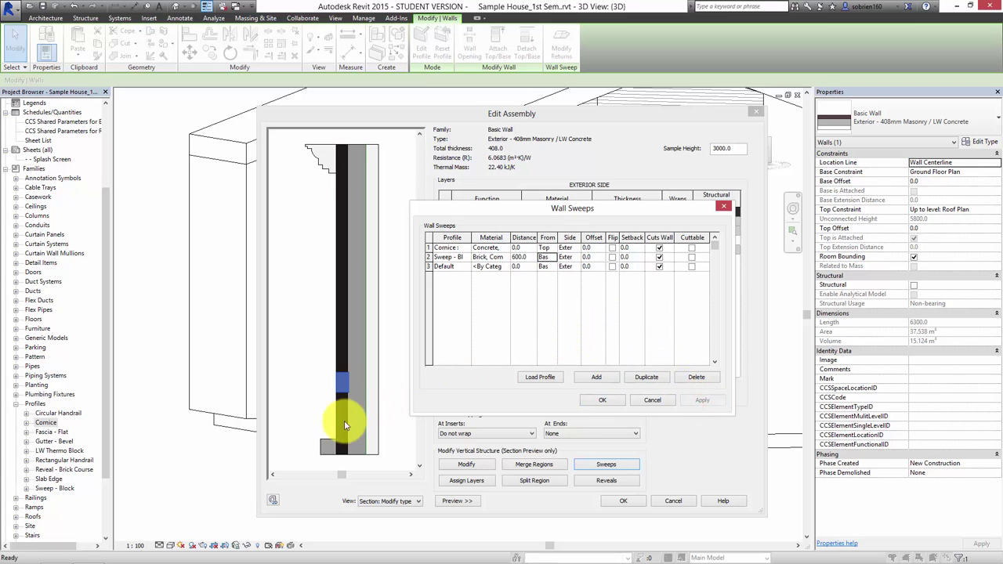
pyautogui.click(612, 257)
pyautogui.click(697, 400)
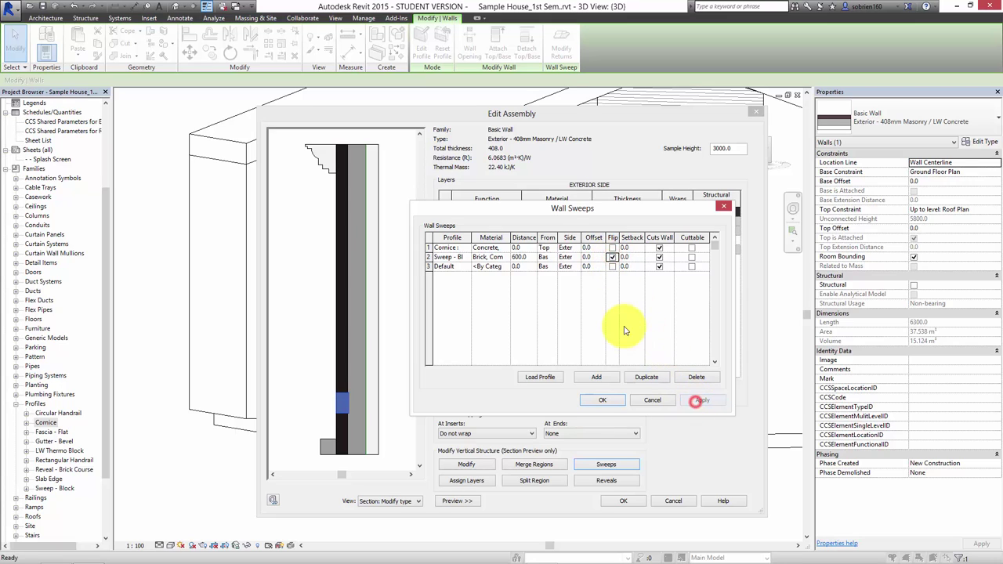
pyautogui.click(613, 257)
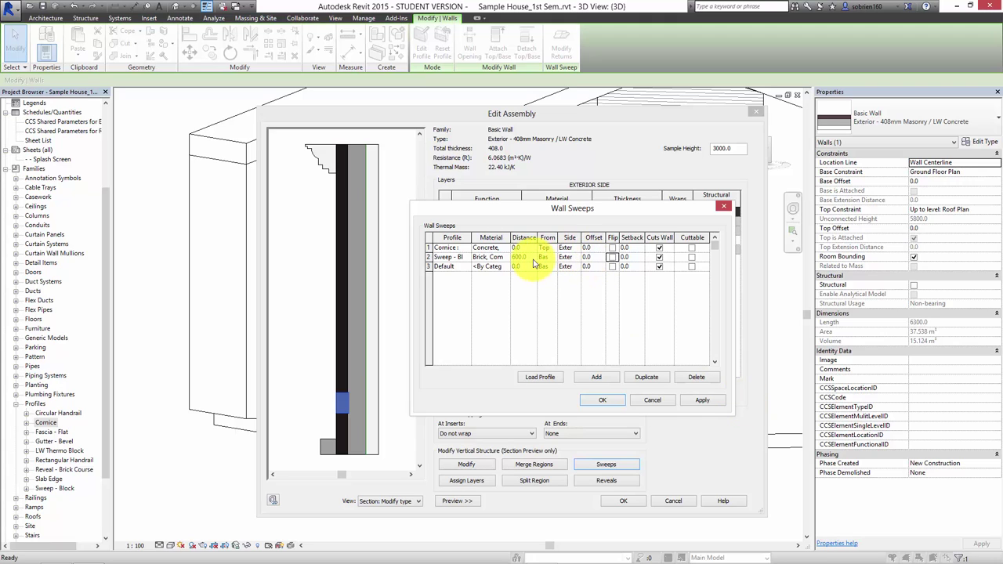
pyautogui.click(595, 258)
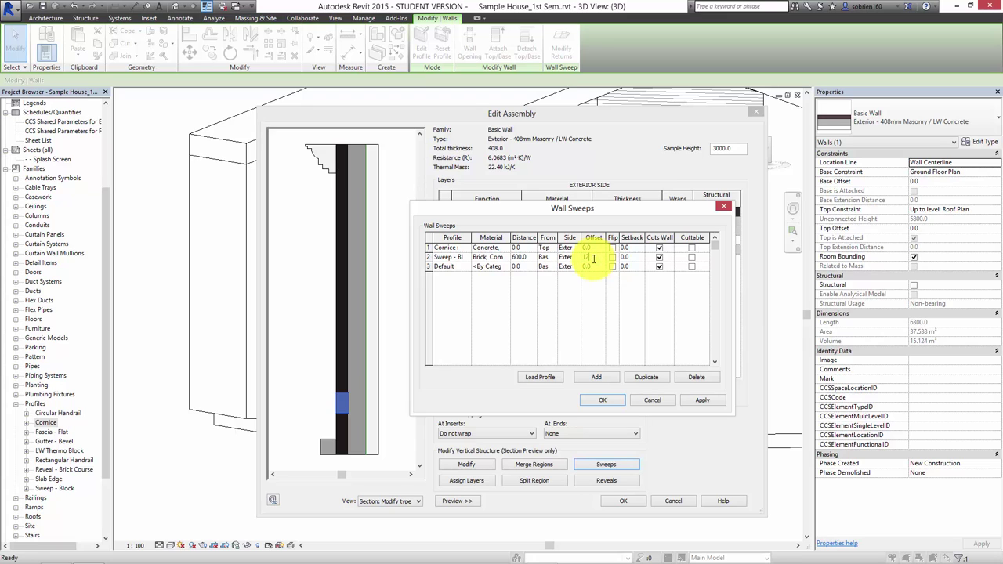
pyautogui.write('0')
pyautogui.click(704, 400)
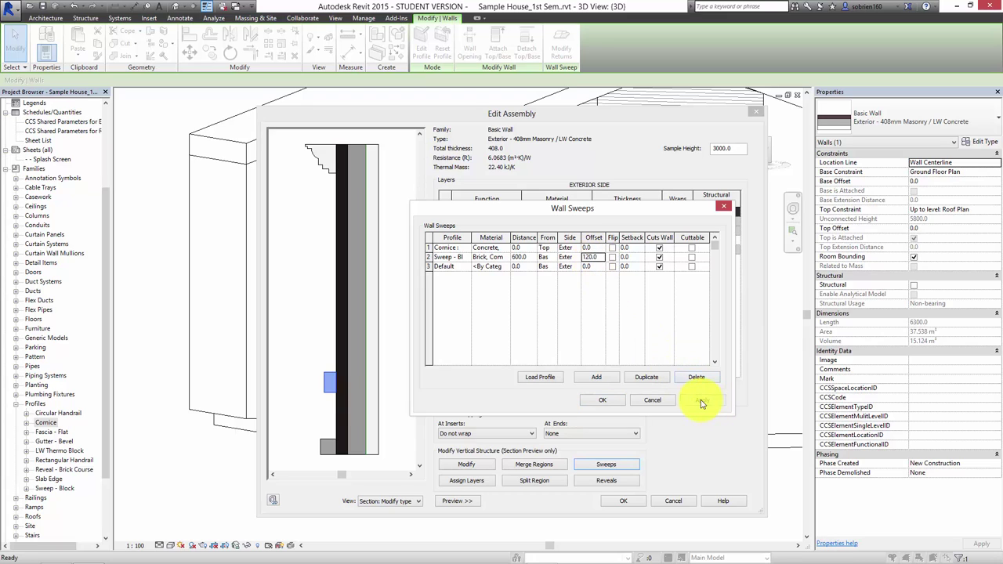
# Delete the unused third sweep row and confirm the wall structure and type changes.
pyautogui.click(462, 267)
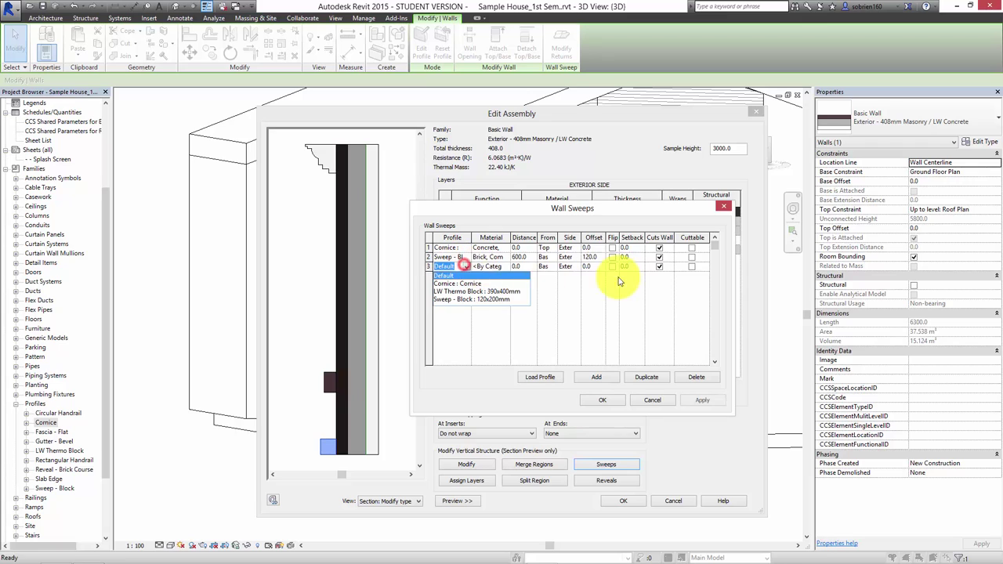
pyautogui.click(696, 379)
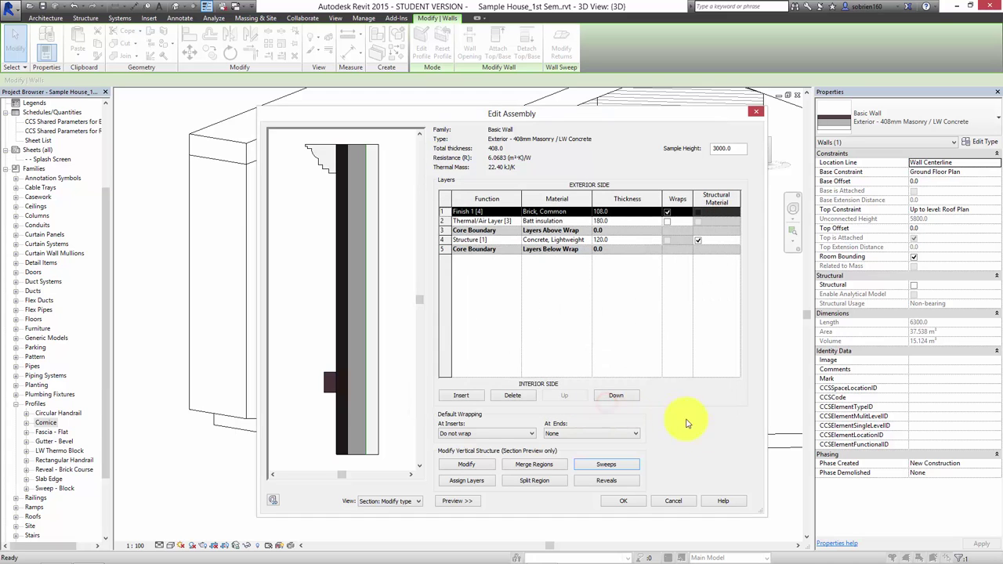
pyautogui.click(626, 500)
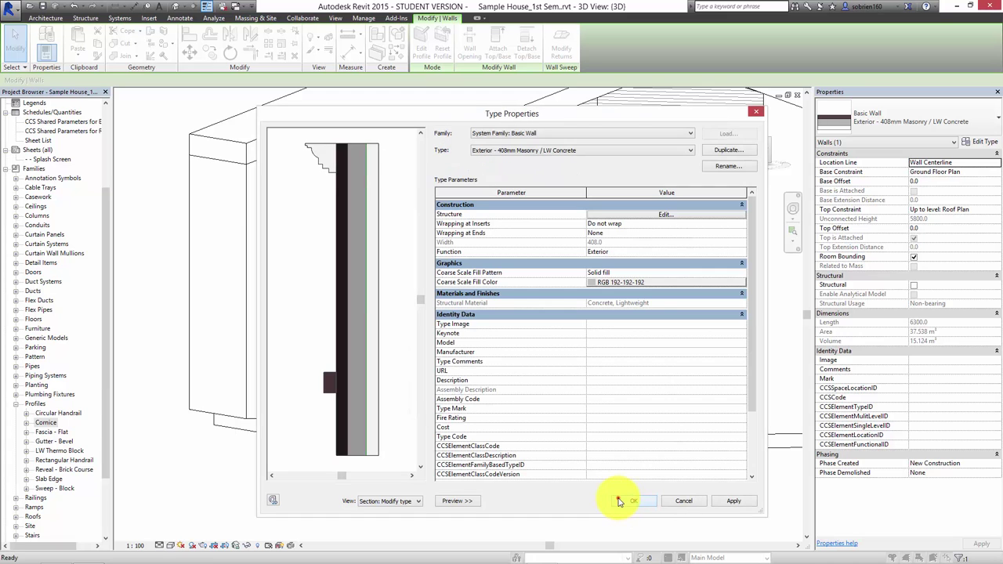
pyautogui.click(522, 479)
# Clear the floor selection and orbit and pan around the house following the wall sweeps.
pyautogui.moveTo(397, 410)
pyautogui.keyDown('shift'); pyautogui.mouseDown(button='middle')
pyautogui.moveTo(400, 440)
pyautogui.moveTo(399, 408)
pyautogui.mouseUp(button='middle'); pyautogui.keyUp('shift')
pyautogui.scroll(-5, 313, 415)
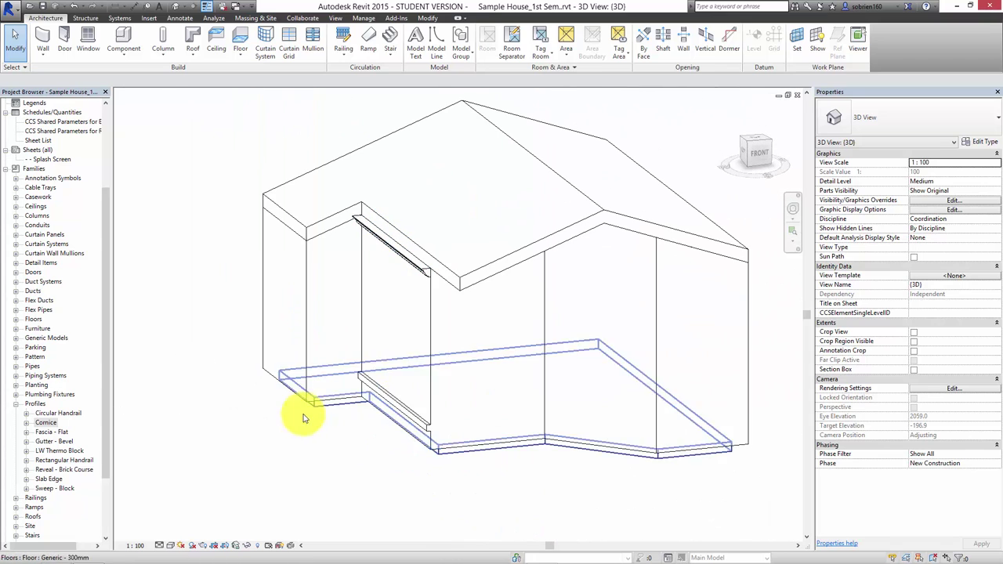
pyautogui.click(305, 418)
pyautogui.moveTo(258, 414)
pyautogui.keyDown('shift'); pyautogui.mouseDown(button='middle')
pyautogui.moveTo(358, 392)
pyautogui.moveTo(329, 416)
pyautogui.moveTo(343, 477)
pyautogui.moveTo(392, 408)
pyautogui.mouseUp(button='middle'); pyautogui.keyUp('shift')
pyautogui.scroll(-3, 345, 396)
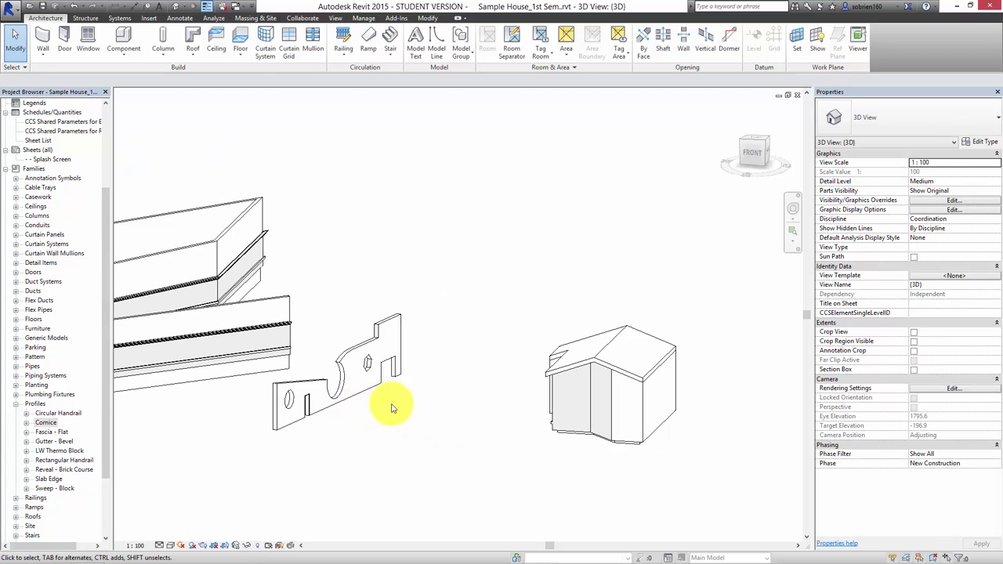
pyautogui.scroll(2, 340, 284)
pyautogui.scroll(3, 274, 251)
pyautogui.scroll(2, 273, 256)
pyautogui.moveTo(273, 256)
pyautogui.mouseDown(button='middle')
pyautogui.moveTo(525, 263)
pyautogui.moveTo(495, 463)
pyautogui.moveTo(449, 419)
pyautogui.mouseUp(button='middle')
pyautogui.scroll(2, 450, 419)
pyautogui.moveTo(452, 369)
pyautogui.mouseDown(button='middle')
pyautogui.moveTo(493, 348)
pyautogui.moveTo(399, 465)
pyautogui.moveTo(454, 307)
pyautogui.moveTo(399, 406)
pyautogui.moveTo(416, 424)
pyautogui.moveTo(549, 410)
pyautogui.moveTo(477, 403)
pyautogui.moveTo(399, 340)
pyautogui.moveTo(490, 371)
pyautogui.mouseUp(button='middle')
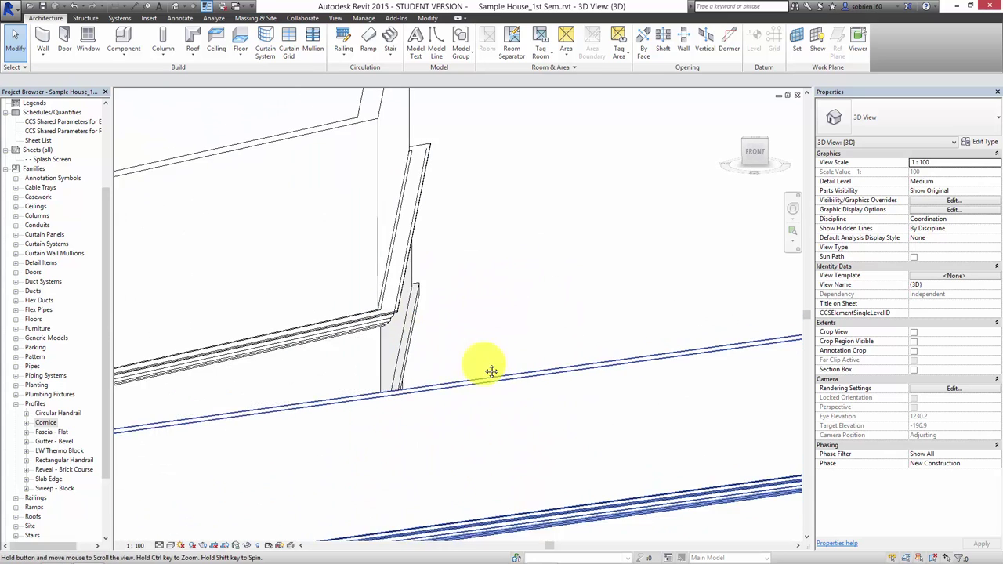
pyautogui.scroll(-3, 578, 311)
pyautogui.scroll(-2, 448, 421)
# Orbit and zoom out so the stacked-wall box, test wall and house model all show.
pyautogui.moveTo(337, 421)
pyautogui.keyDown('shift'); pyautogui.mouseDown(button='middle')
pyautogui.moveTo(360, 431)
pyautogui.moveTo(425, 388)
pyautogui.moveTo(431, 420)
pyautogui.mouseUp(button='middle'); pyautogui.keyUp('shift')
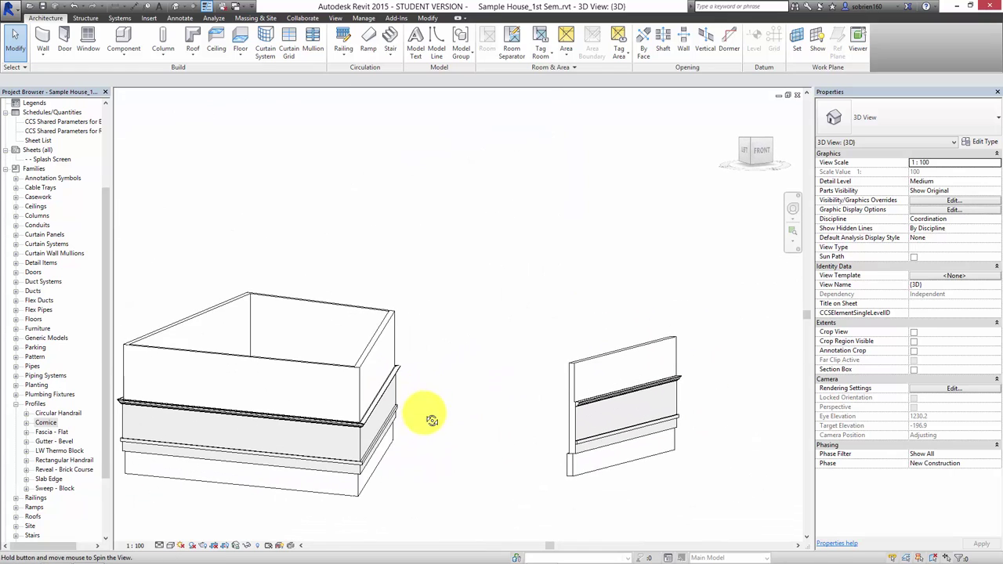
pyautogui.scroll(2, 431, 420)
pyautogui.scroll(2, 366, 437)
pyautogui.scroll(2, 354, 432)
pyautogui.scroll(1, 486, 410)
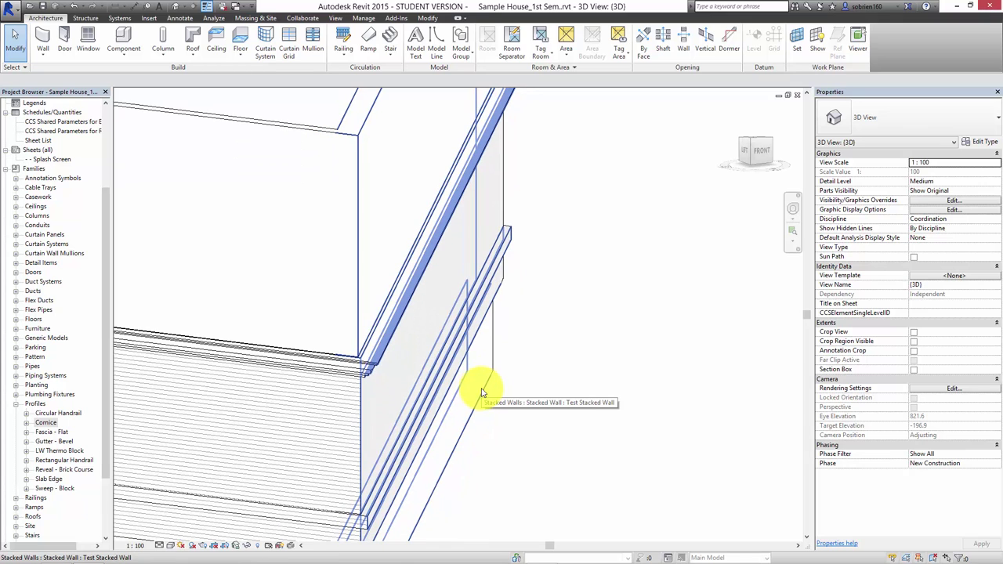
pyautogui.scroll(-2, 482, 391)
pyautogui.moveTo(504, 381)
pyautogui.keyDown('shift'); pyautogui.mouseDown(button='middle')
pyautogui.moveTo(459, 419)
pyautogui.moveTo(520, 432)
pyautogui.moveTo(494, 441)
pyautogui.moveTo(543, 405)
pyautogui.moveTo(488, 421)
pyautogui.moveTo(508, 441)
pyautogui.mouseUp(button='middle'); pyautogui.keyUp('shift')
pyautogui.scroll(-1, 460, 410)
pyautogui.scroll(-2, 474, 410)
pyautogui.scroll(-2, 481, 406)
pyautogui.scroll(-2, 466, 421)
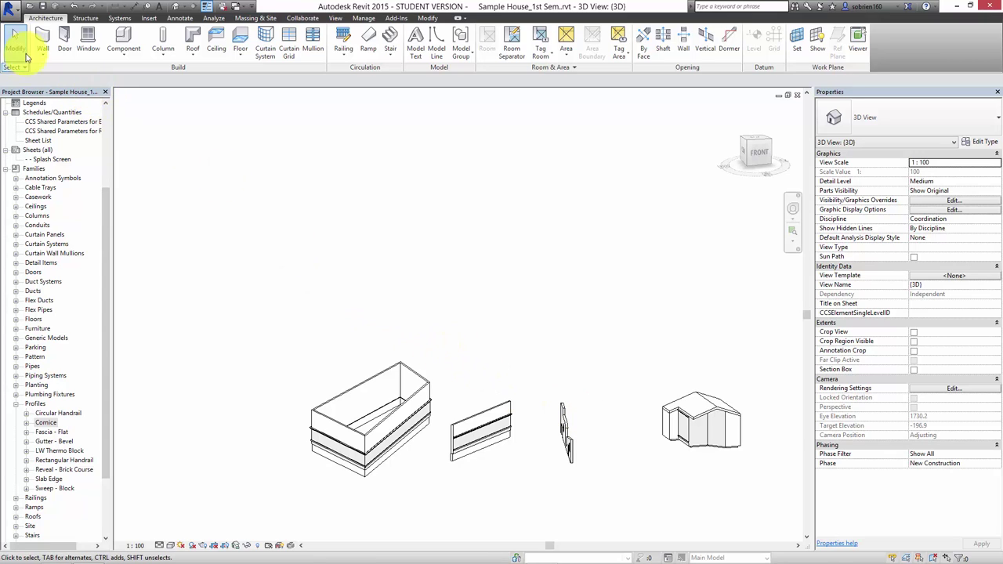
# Place a Concrete Block 120x200mm wall sweep along the upper stacked wall.
pyautogui.click(43, 54)
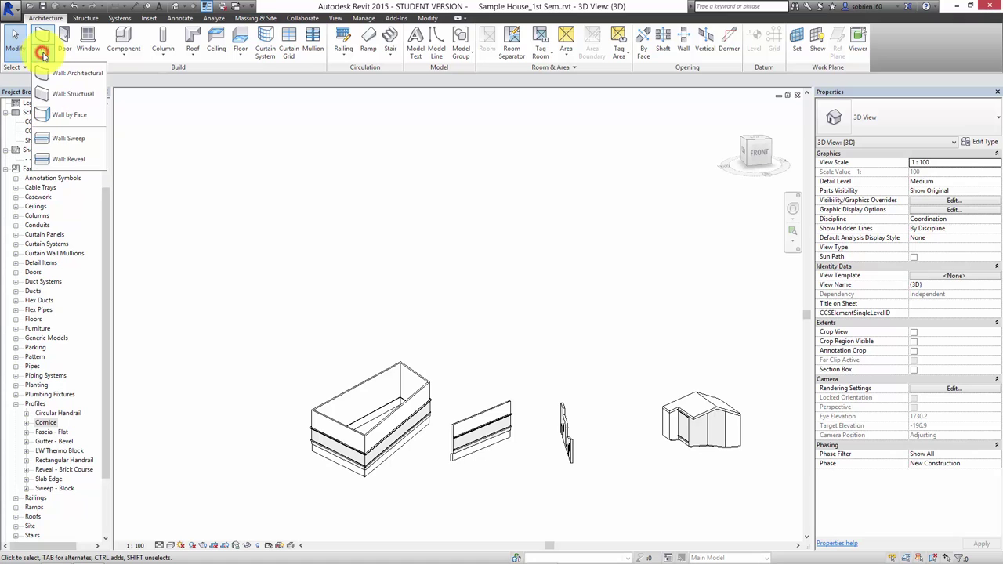
pyautogui.click(70, 139)
pyautogui.scroll(3, 356, 443)
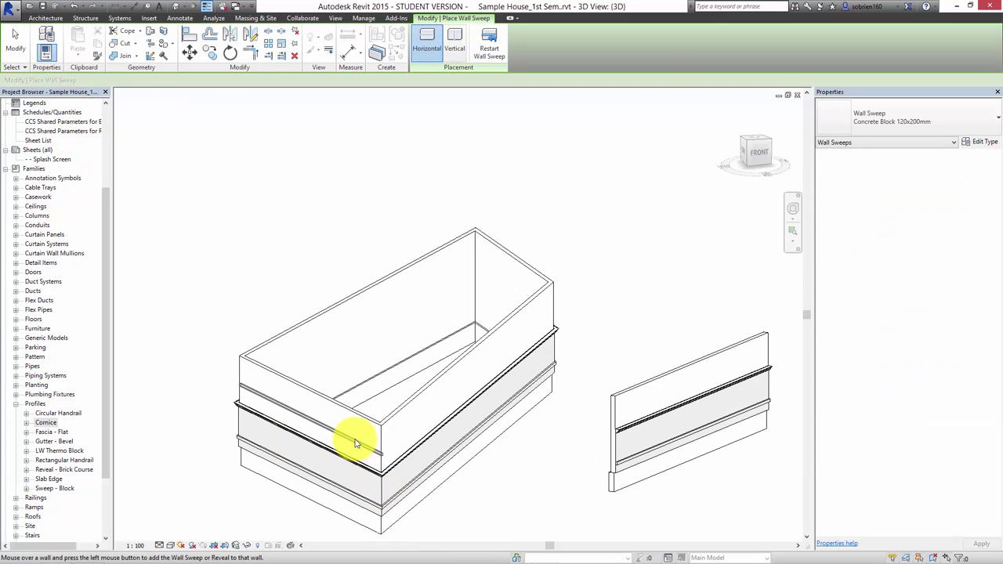
pyautogui.scroll(5, 353, 448)
pyautogui.moveTo(353, 425); pyautogui.dragTo(365, 404, button='middle')
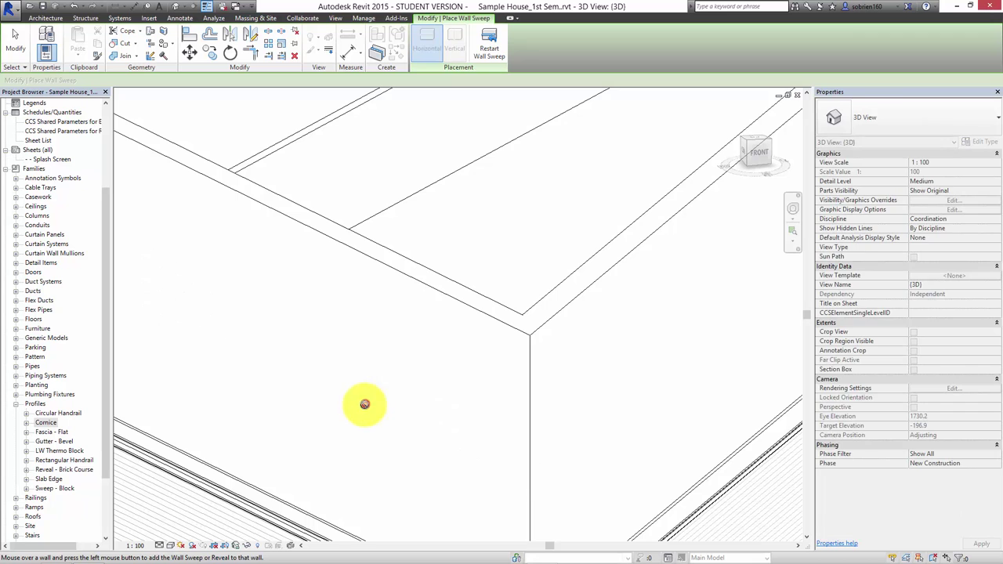
pyautogui.click(378, 426)
pyautogui.press('Escape')
pyautogui.press('Escape')
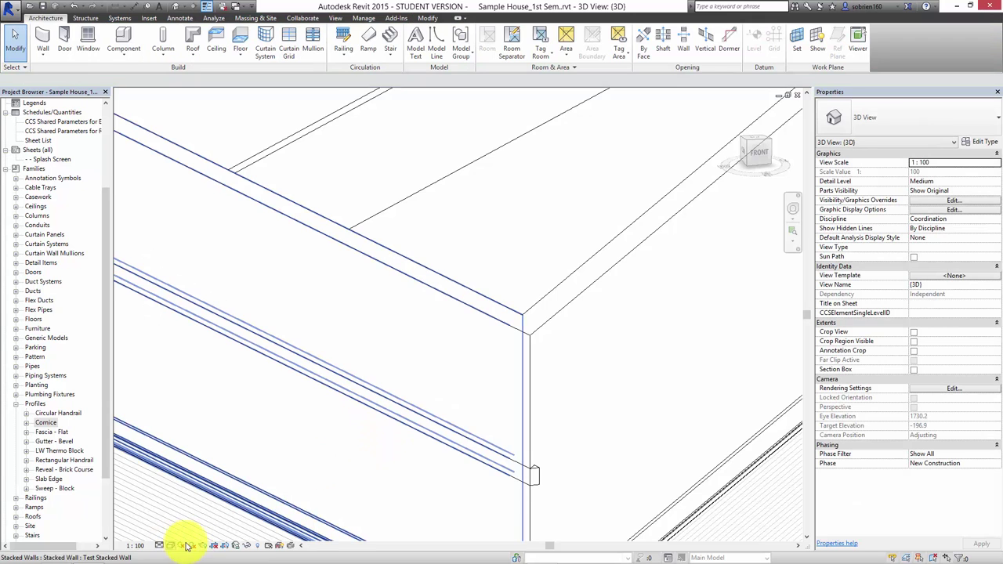
# Set the new sweep's Offset From Wall to 120 and apply it.
pyautogui.click(537, 478)
pyautogui.write('120')
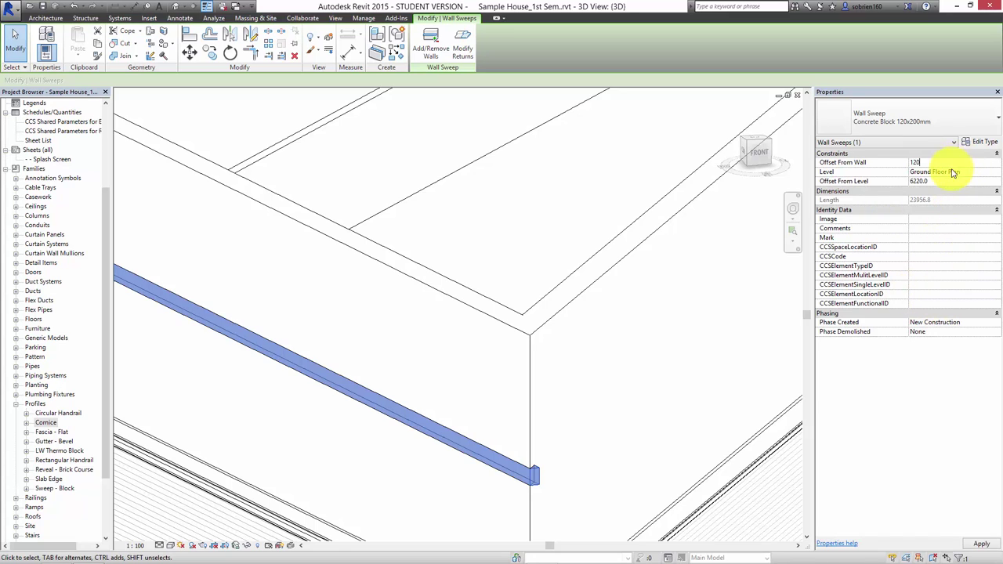
pyautogui.press('Return')
pyautogui.click(681, 457)
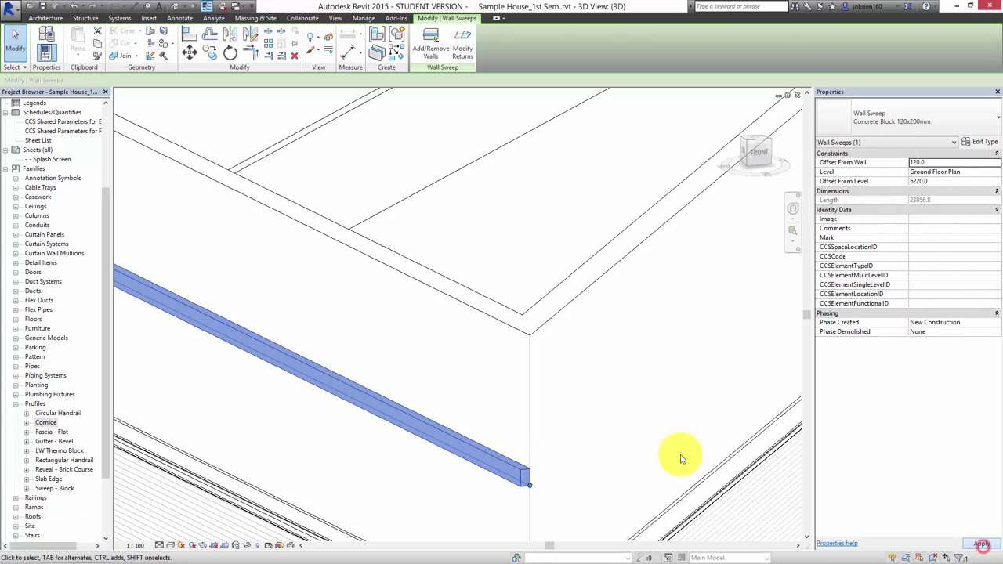
pyautogui.keyDown('shift'); pyautogui.moveTo(620, 447); pyautogui.dragTo(476, 445, button='middle'); pyautogui.keyUp('shift')
pyautogui.scroll(-3, 476, 445)
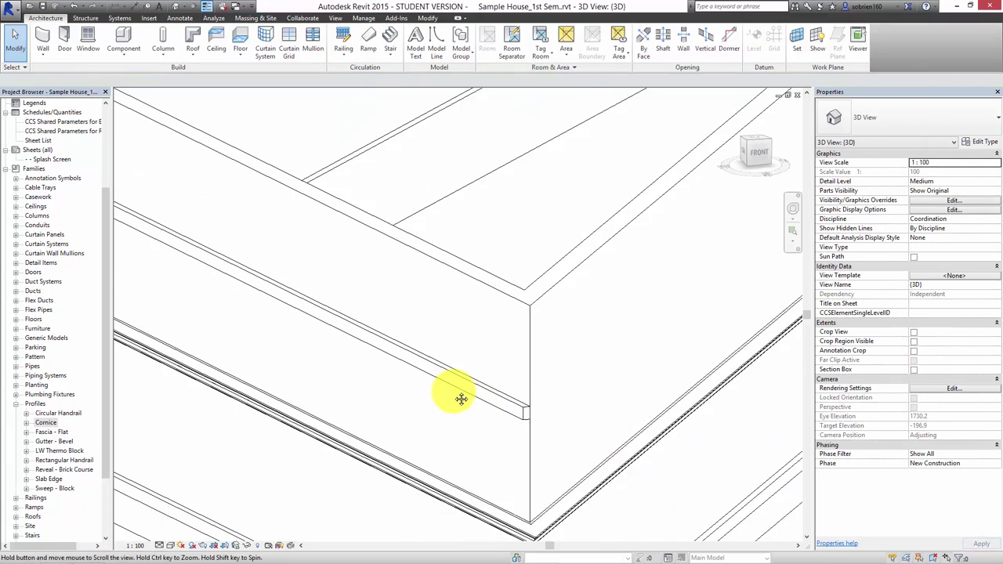
pyautogui.moveTo(521, 410); pyautogui.dragTo(597, 393, button='middle')
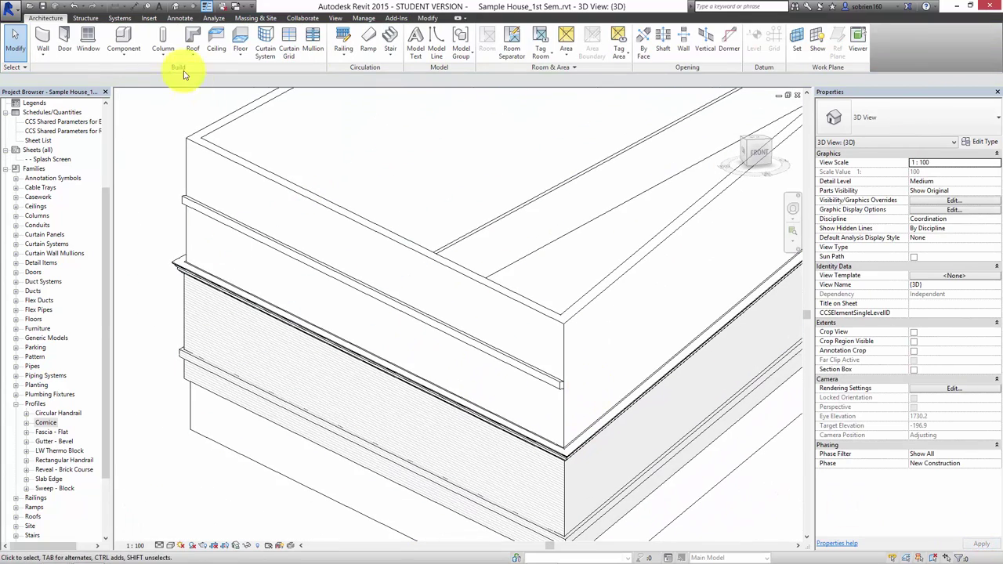
# Place a horizontal wall reveal on the stacked wall just below the block sweep.
pyautogui.click(37, 61)
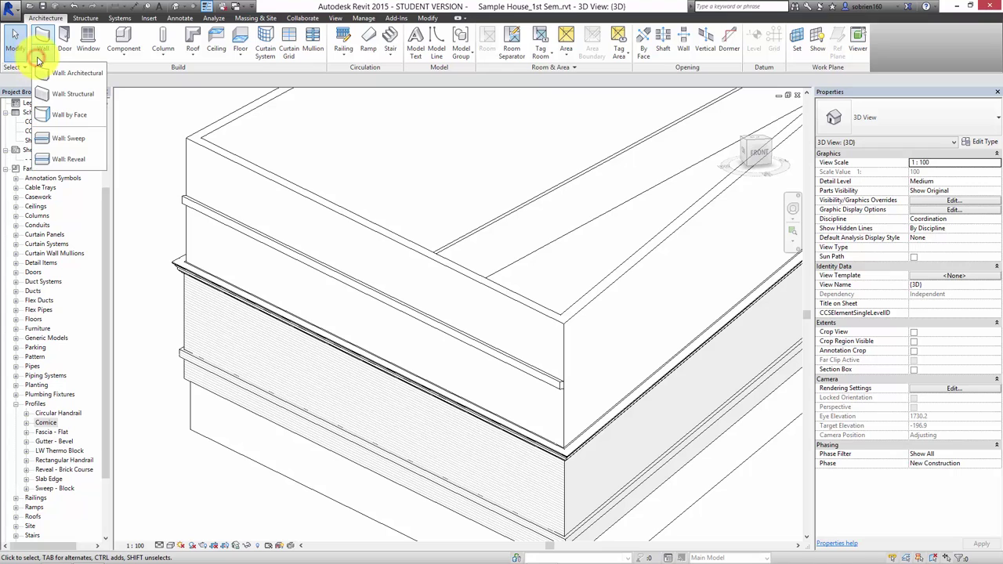
pyautogui.click(59, 157)
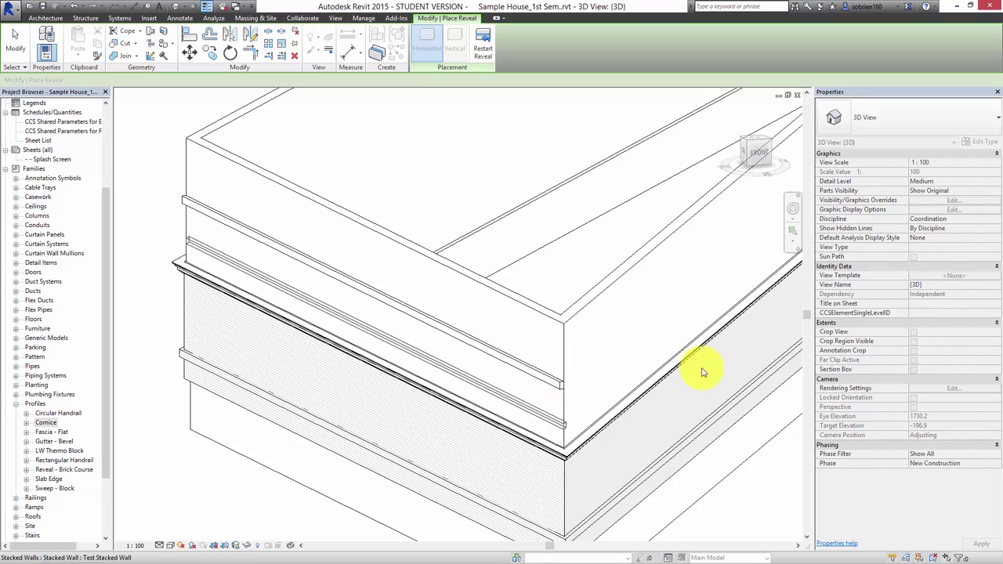
pyautogui.press('Escape')
pyautogui.scroll(2, 550, 440)
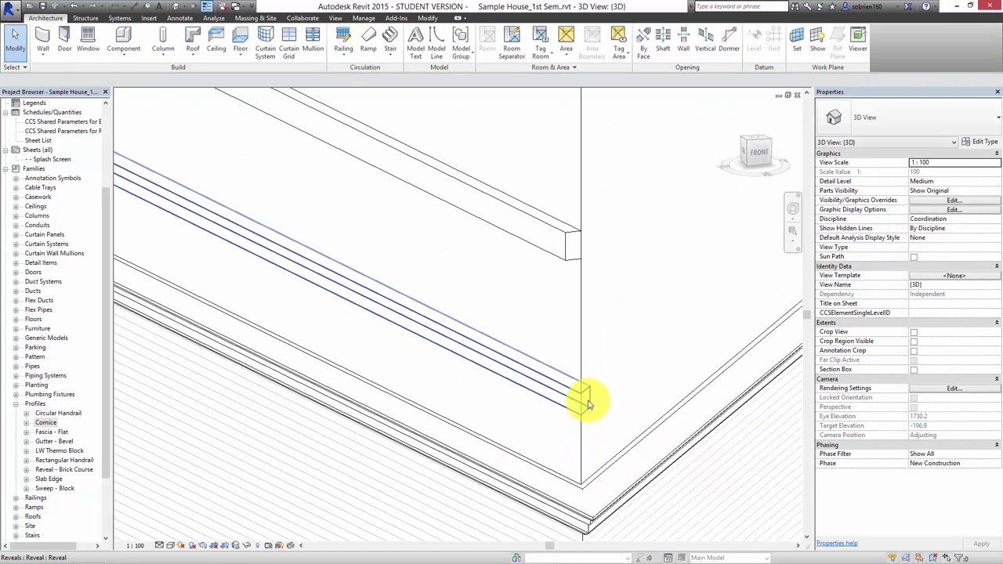
pyautogui.keyDown('shift'); pyautogui.moveTo(437, 405); pyautogui.dragTo(423, 403, button='middle'); pyautogui.keyUp('shift')
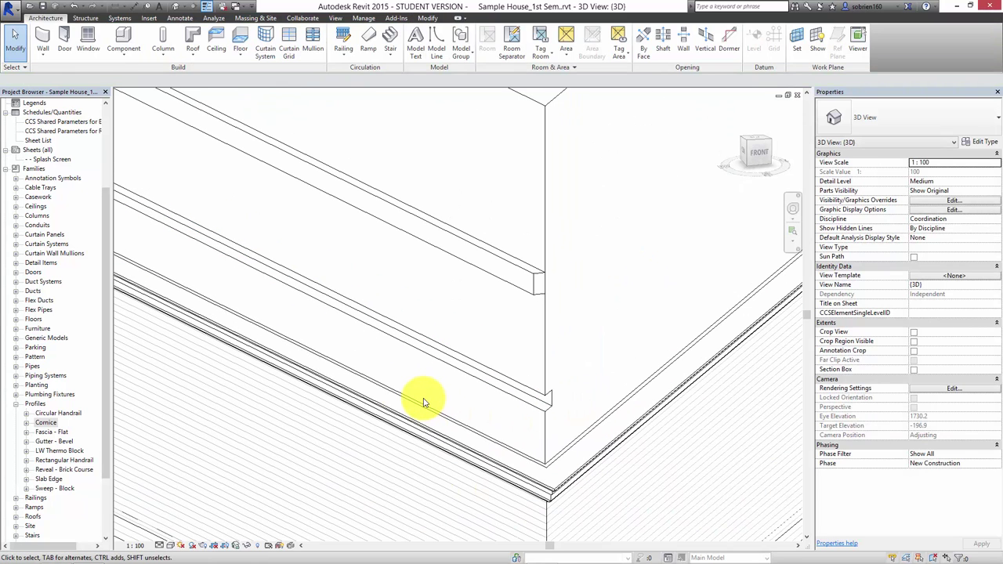
pyautogui.scroll(-4, 430, 390)
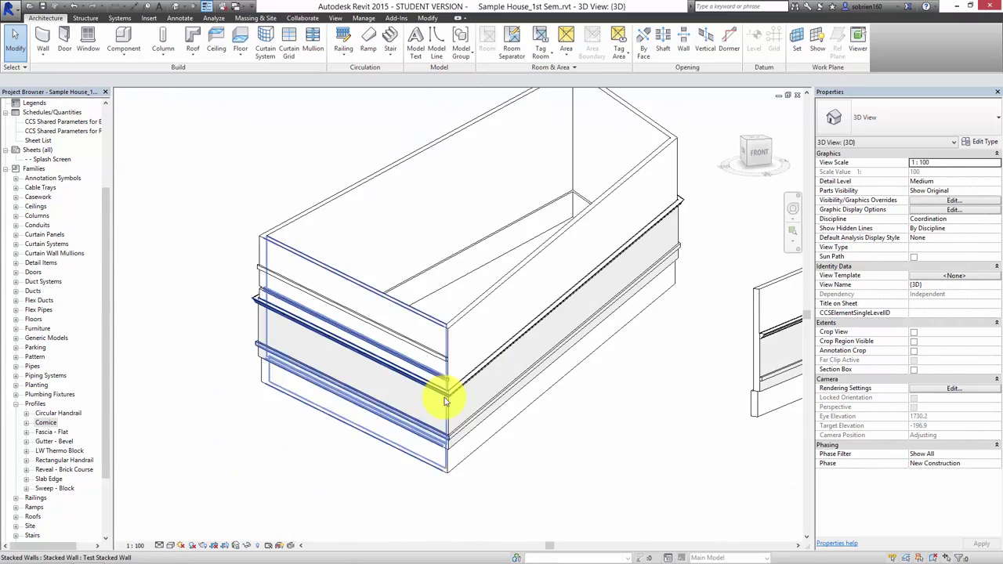
# From a straight-on view, select the block sweep, the reveal and the stacked wall in turn to check them.
pyautogui.moveTo(437, 396)
pyautogui.keyDown('shift'); pyautogui.mouseDown(button='middle')
pyautogui.moveTo(415, 405)
pyautogui.moveTo(381, 342)
pyautogui.mouseUp(button='middle'); pyautogui.keyUp('shift')
pyautogui.scroll(3, 336, 245)
pyautogui.moveTo(336, 245)
pyautogui.keyDown('shift'); pyautogui.mouseDown(button='middle')
pyautogui.moveTo(324, 226)
pyautogui.moveTo(326, 293)
pyautogui.moveTo(348, 302)
pyautogui.moveTo(340, 298)
pyautogui.moveTo(342, 342)
pyautogui.moveTo(359, 410)
pyautogui.moveTo(369, 407)
pyautogui.moveTo(340, 365)
pyautogui.mouseUp(button='middle'); pyautogui.keyUp('shift')
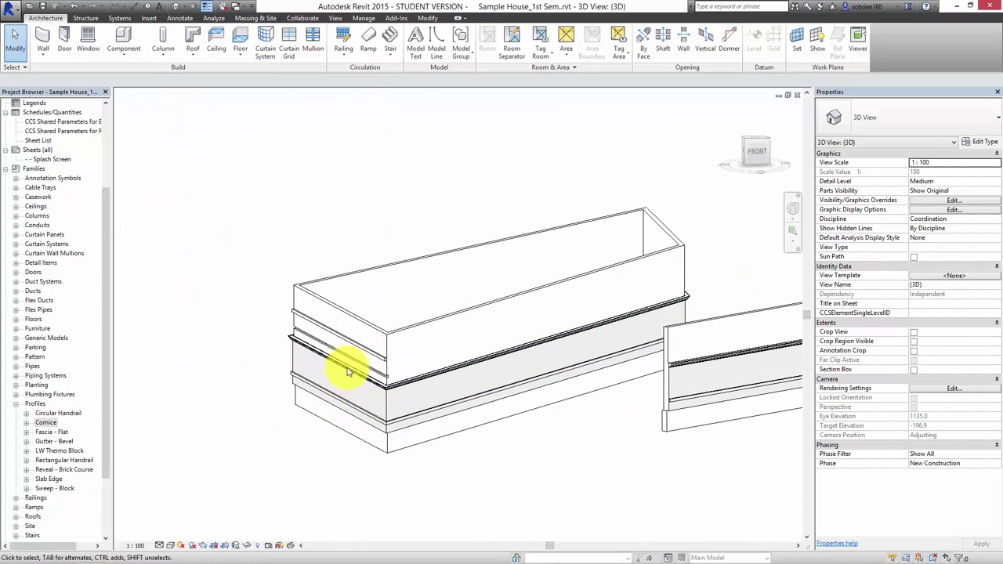
pyautogui.scroll(2, 347, 340)
pyautogui.scroll(2, 353, 348)
pyautogui.click(353, 348)
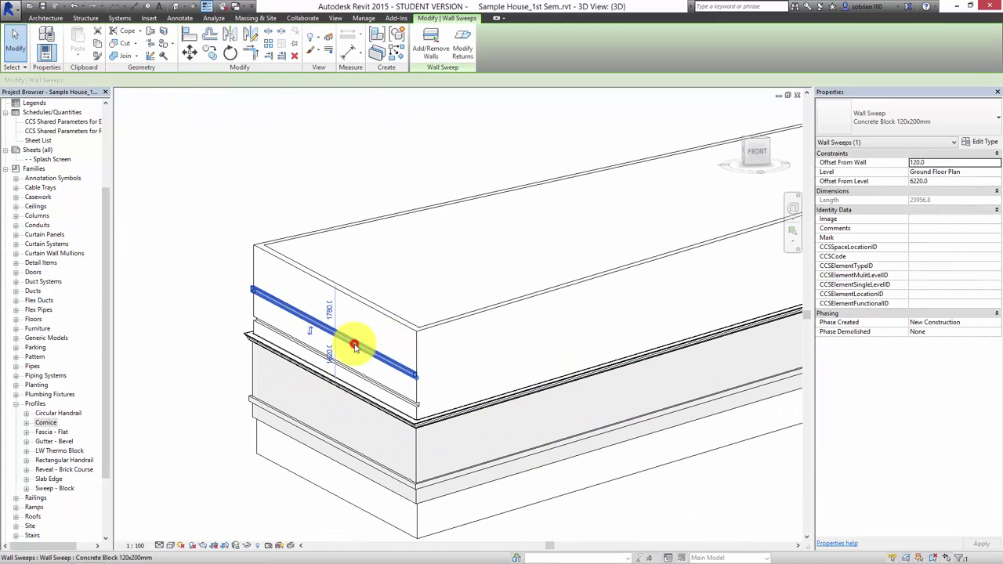
pyautogui.press('Escape')
pyautogui.click(353, 373)
pyautogui.press('Escape')
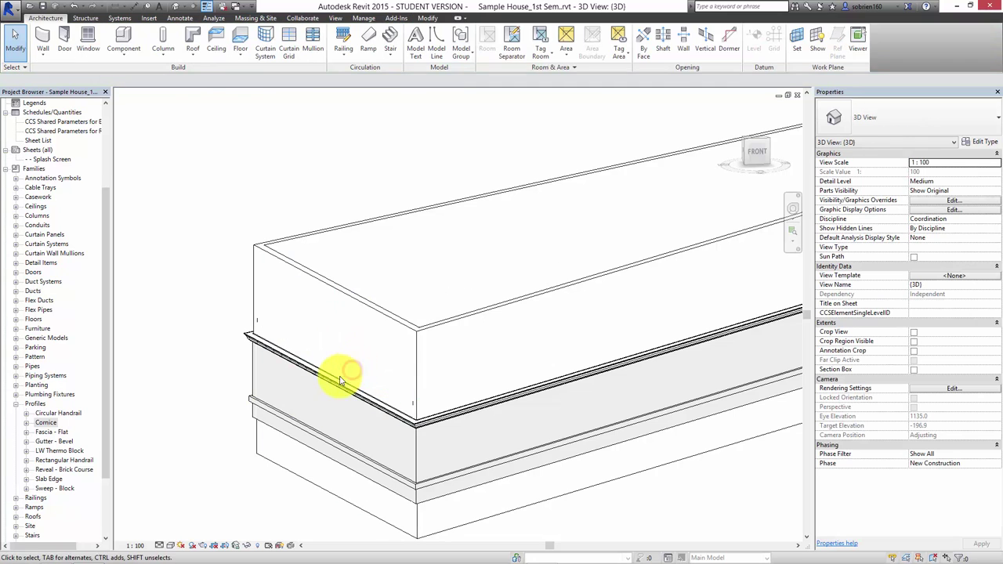
pyautogui.click(334, 382)
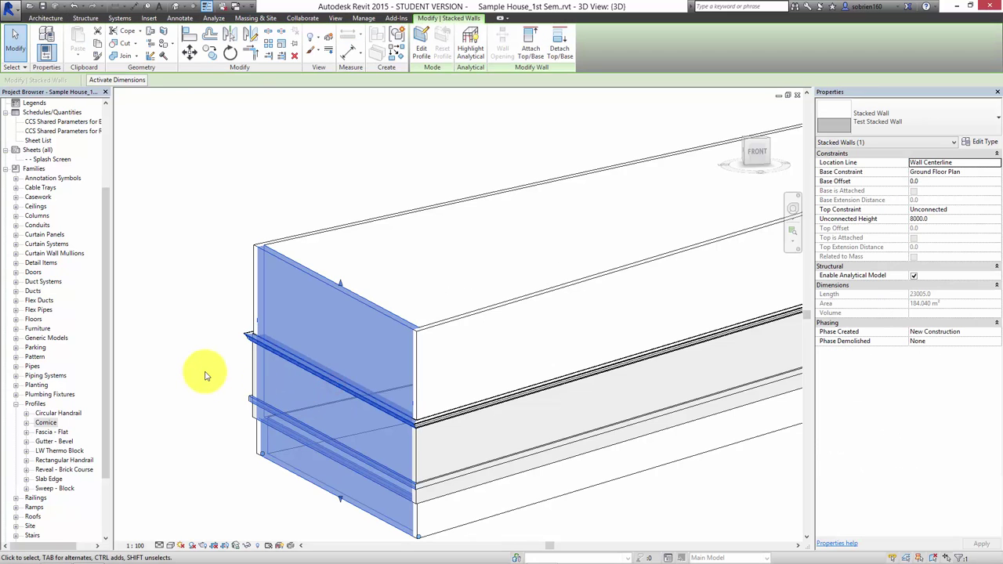
pyautogui.press('Escape')
pyautogui.scroll(2, 352, 359)
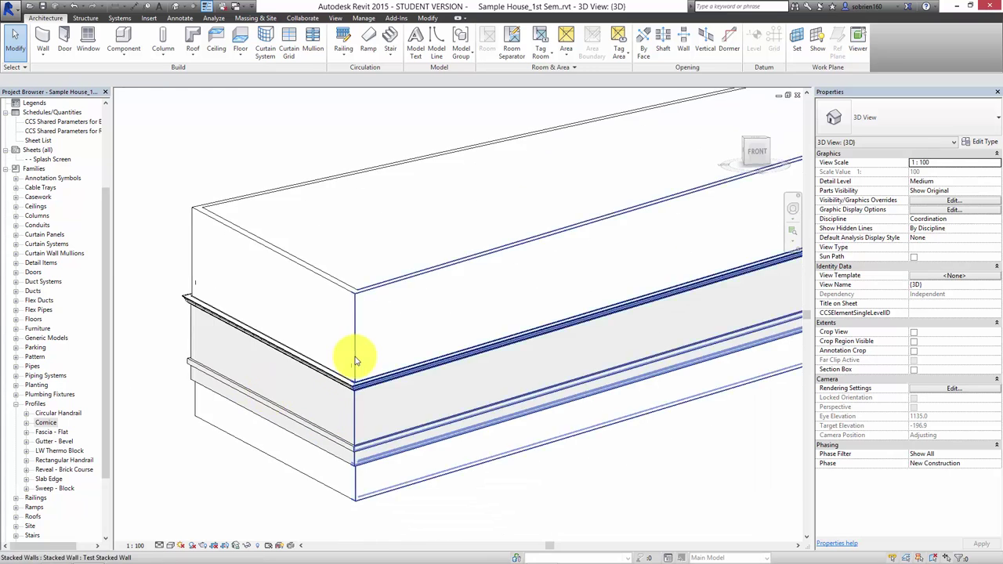
pyautogui.scroll(2, 311, 437)
# Preview the 3D view with an interactive Ray Trace render, then stop and exit it.
pyautogui.click(171, 546)
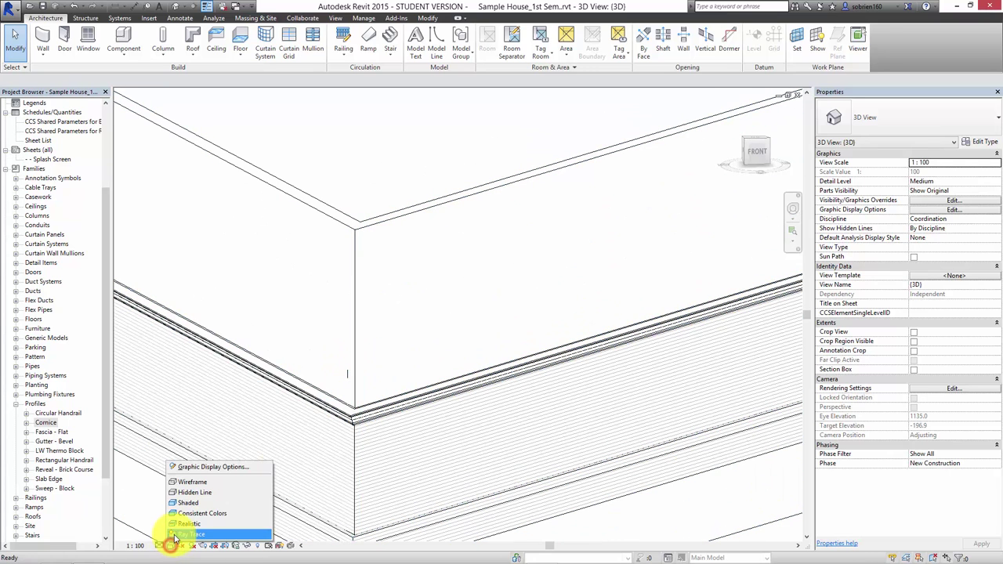
pyautogui.click(174, 536)
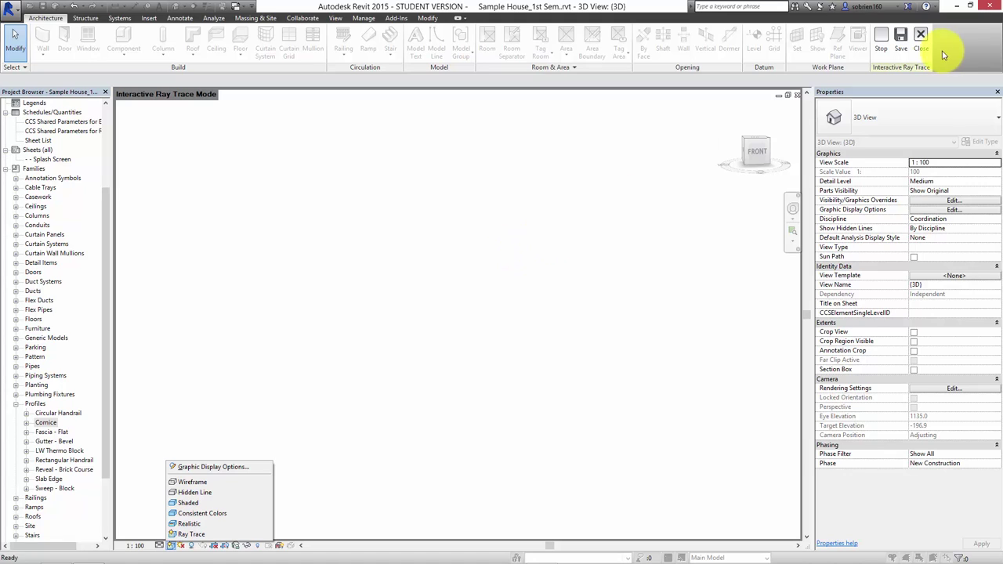
pyautogui.click(952, 50)
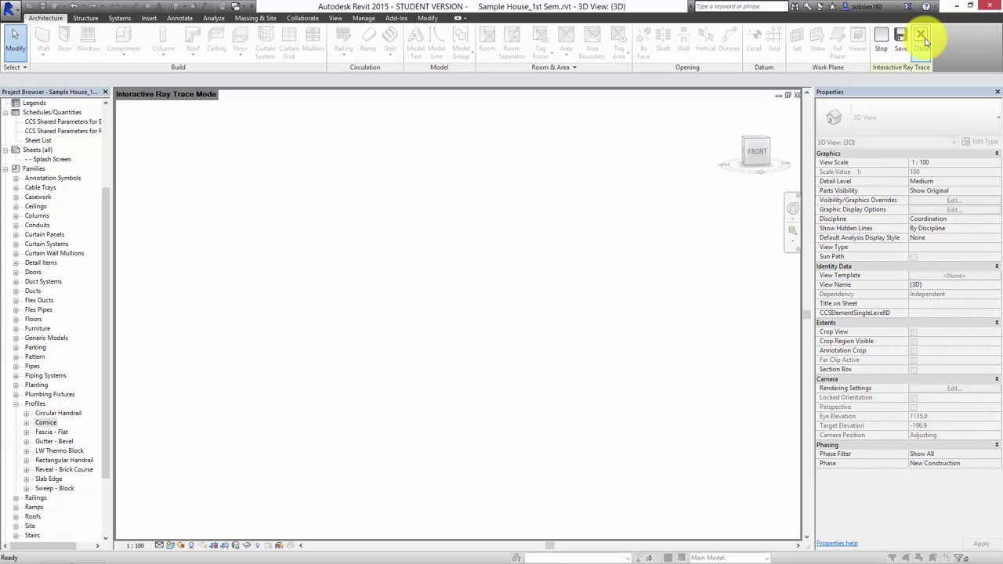
pyautogui.click(921, 39)
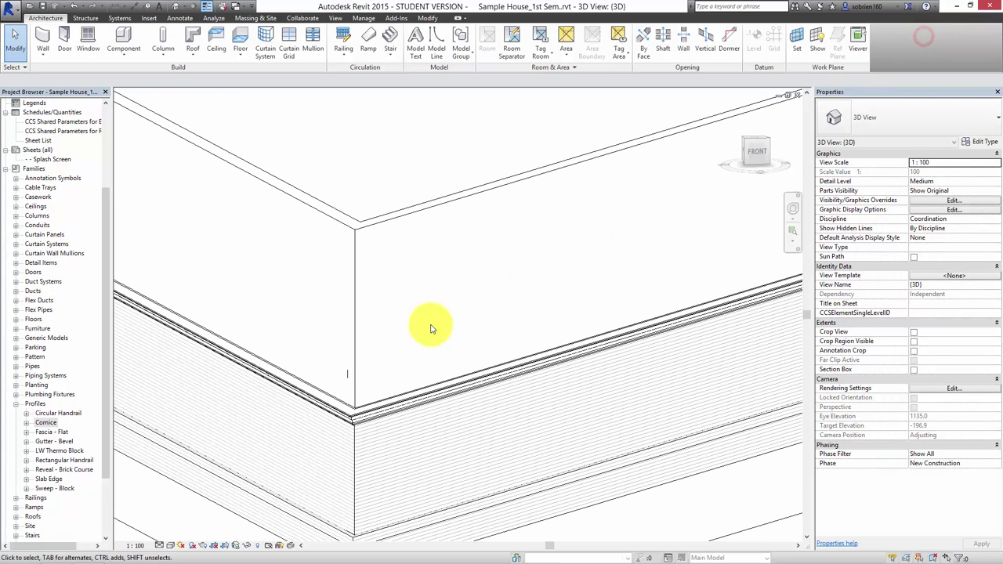
# Switch the visual style to Realistic and zoom in on the concrete cornice profile.
pyautogui.click(171, 547)
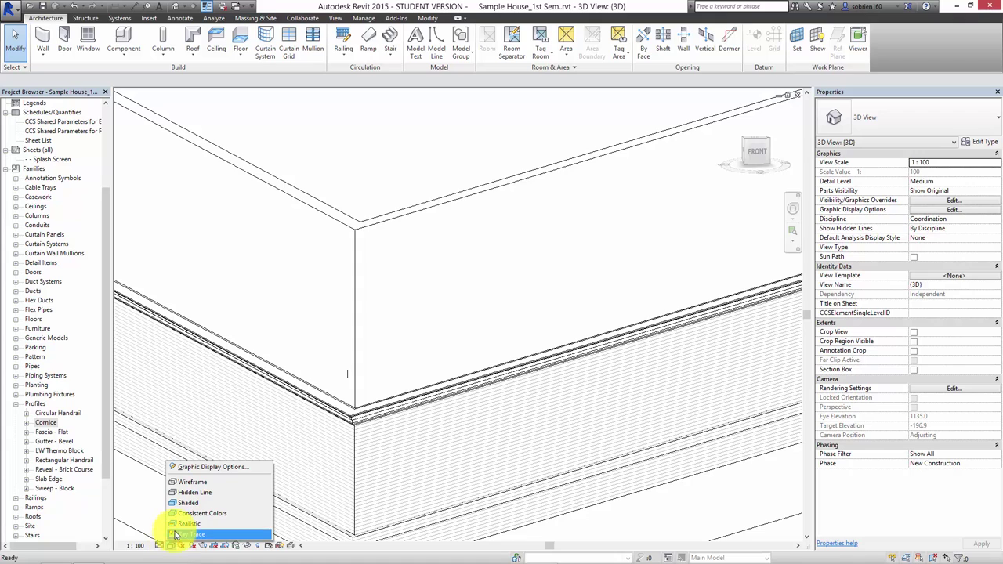
pyautogui.click(188, 524)
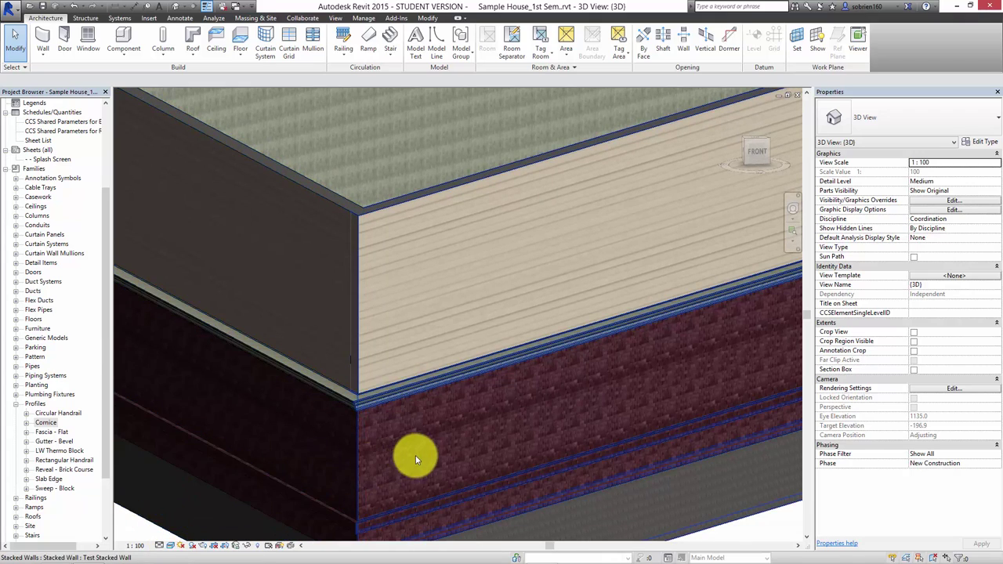
pyautogui.moveTo(415, 460)
pyautogui.keyDown('shift'); pyautogui.mouseDown(button='middle')
pyautogui.moveTo(448, 448)
pyautogui.moveTo(468, 421)
pyautogui.moveTo(477, 431)
pyautogui.moveTo(502, 385)
pyautogui.mouseUp(button='middle'); pyautogui.keyUp('shift')
pyautogui.scroll(3, 564, 293)
pyautogui.scroll(2, 588, 355)
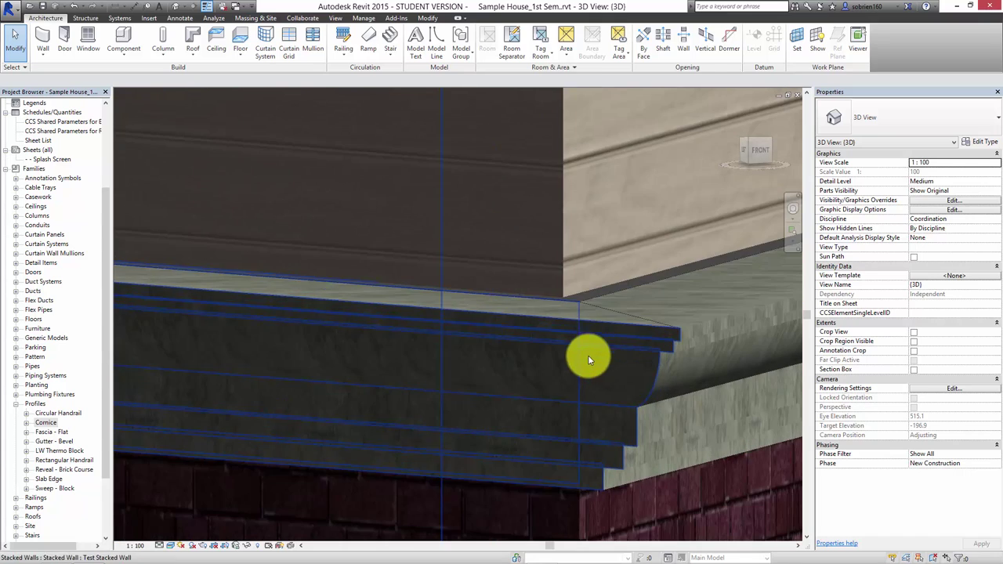
pyautogui.scroll(3, 588, 355)
pyautogui.scroll(1, 587, 355)
pyautogui.moveTo(587, 355)
pyautogui.keyDown('shift'); pyautogui.mouseDown(button='middle')
pyautogui.moveTo(544, 186)
pyautogui.moveTo(535, 246)
pyautogui.moveTo(519, 117)
pyautogui.moveTo(515, 430)
pyautogui.moveTo(502, 443)
pyautogui.mouseUp(button='middle'); pyautogui.keyUp('shift')
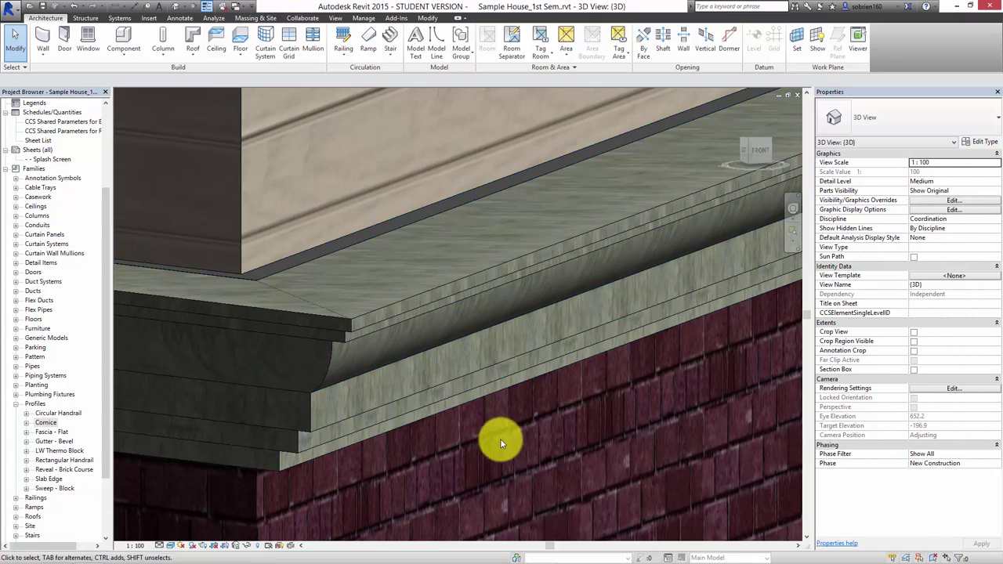